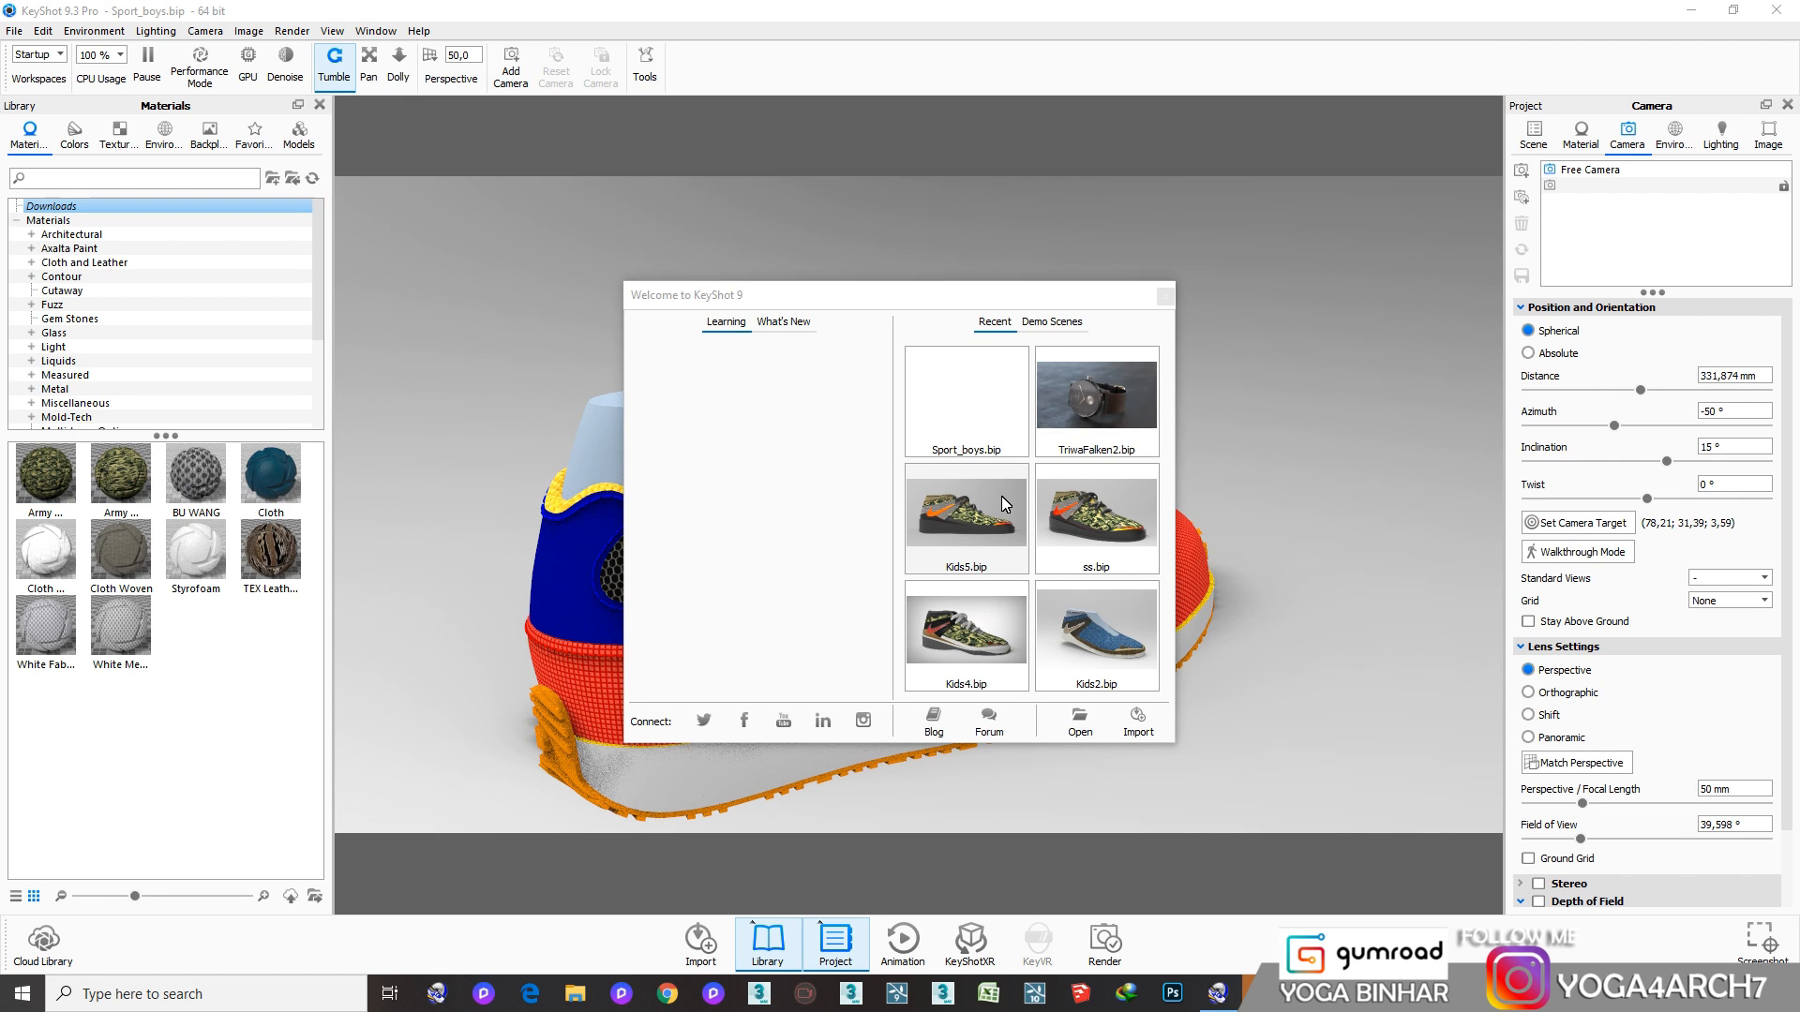
Dismiss the welcome window, lift the whole shoe model along its vertical axis, and snap it to the ground
left_click(1164, 296)
right_click(866, 552)
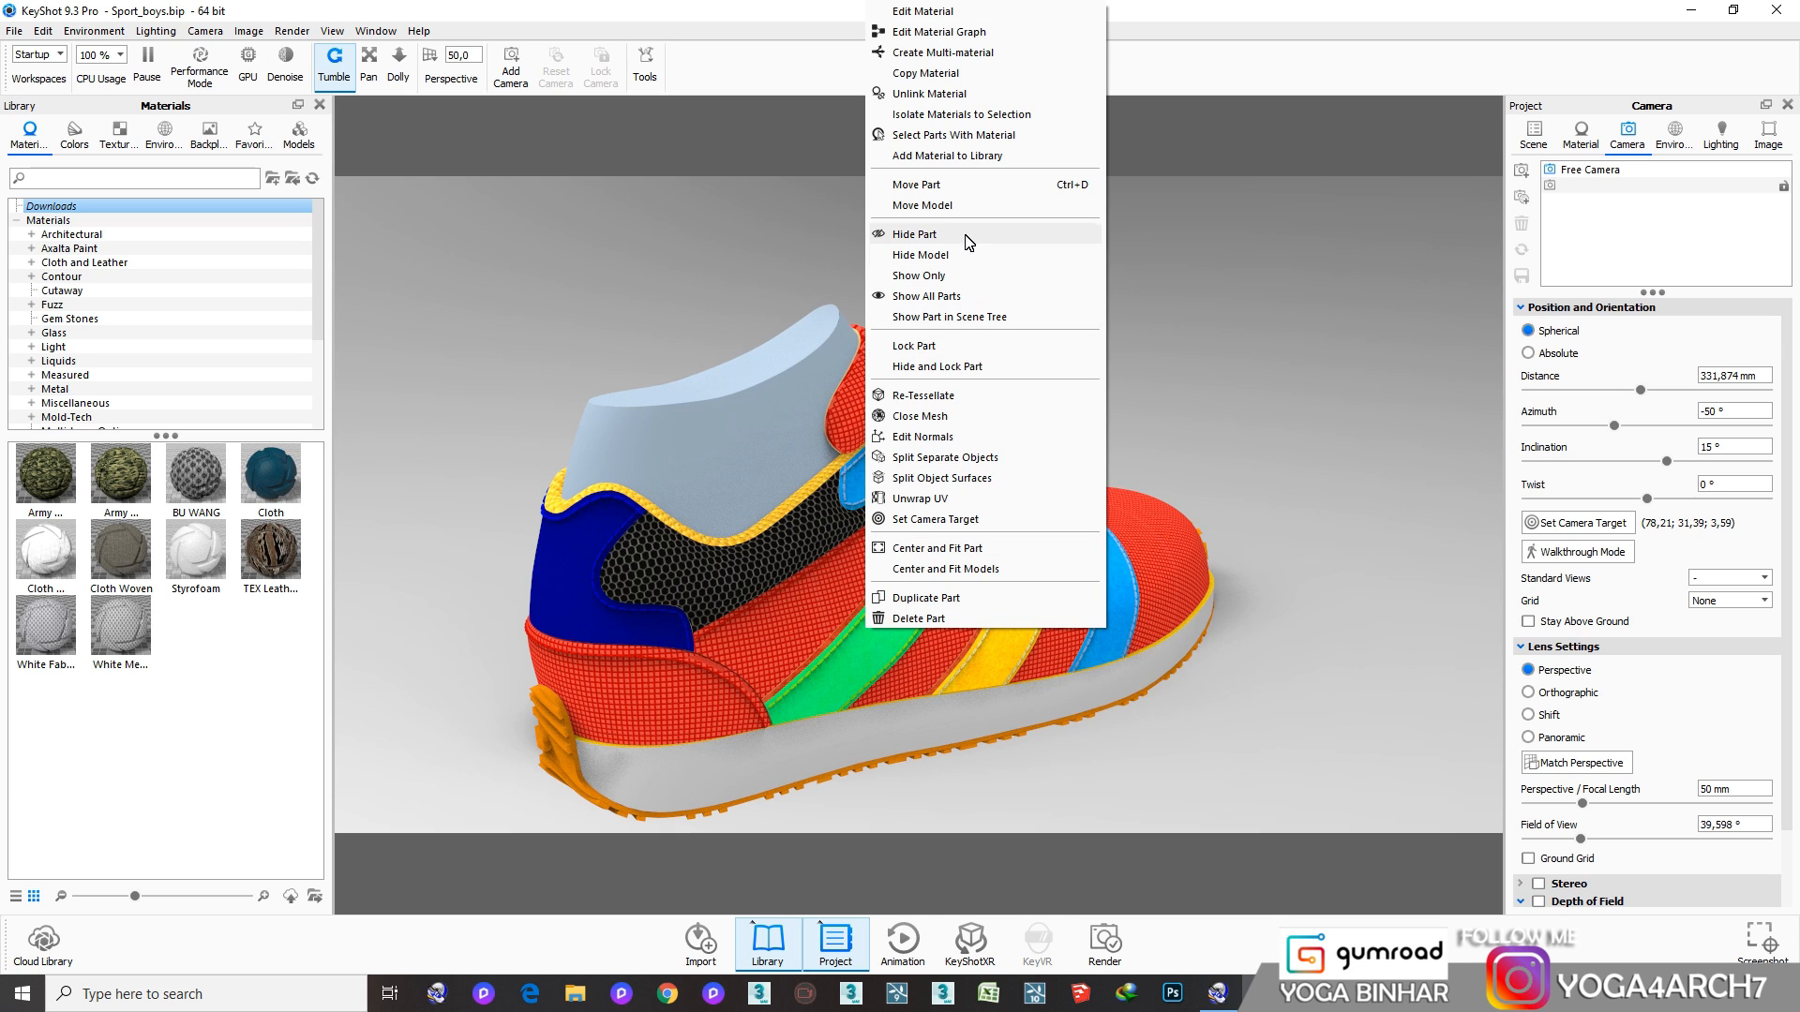
left_click(949, 208)
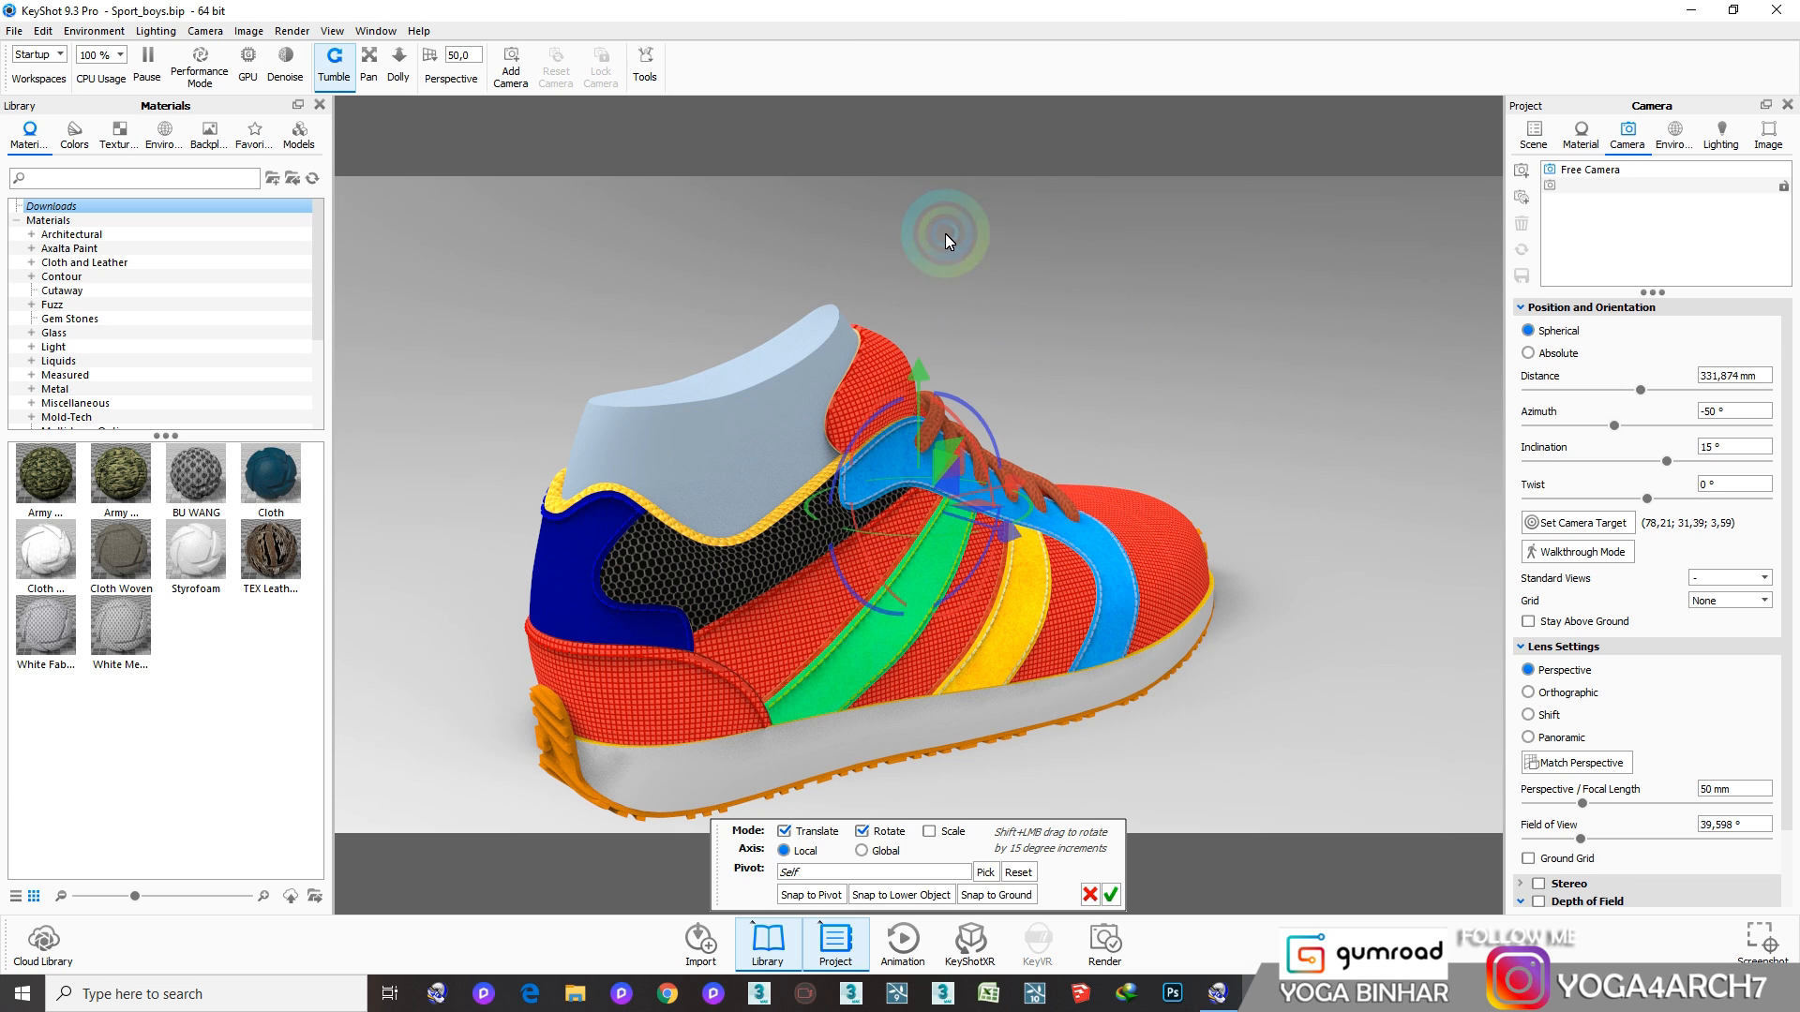
left_click_drag(914, 374, 929, 206)
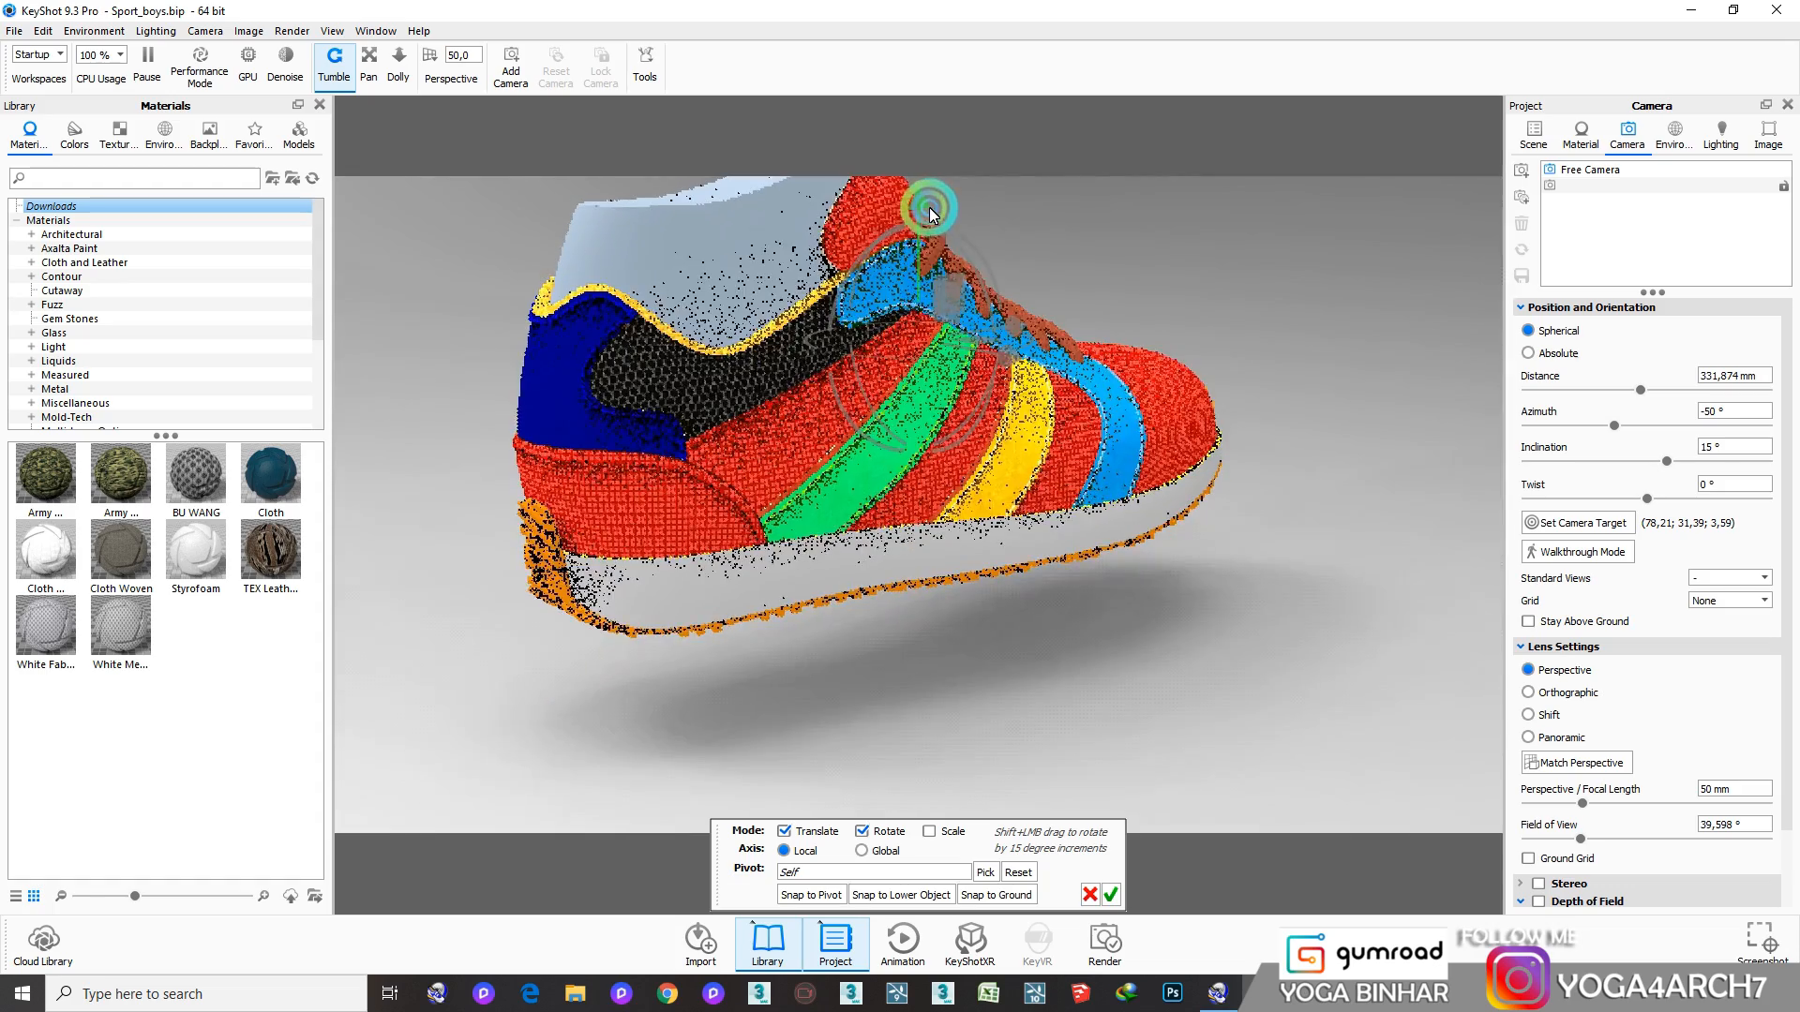
left_click(1015, 896)
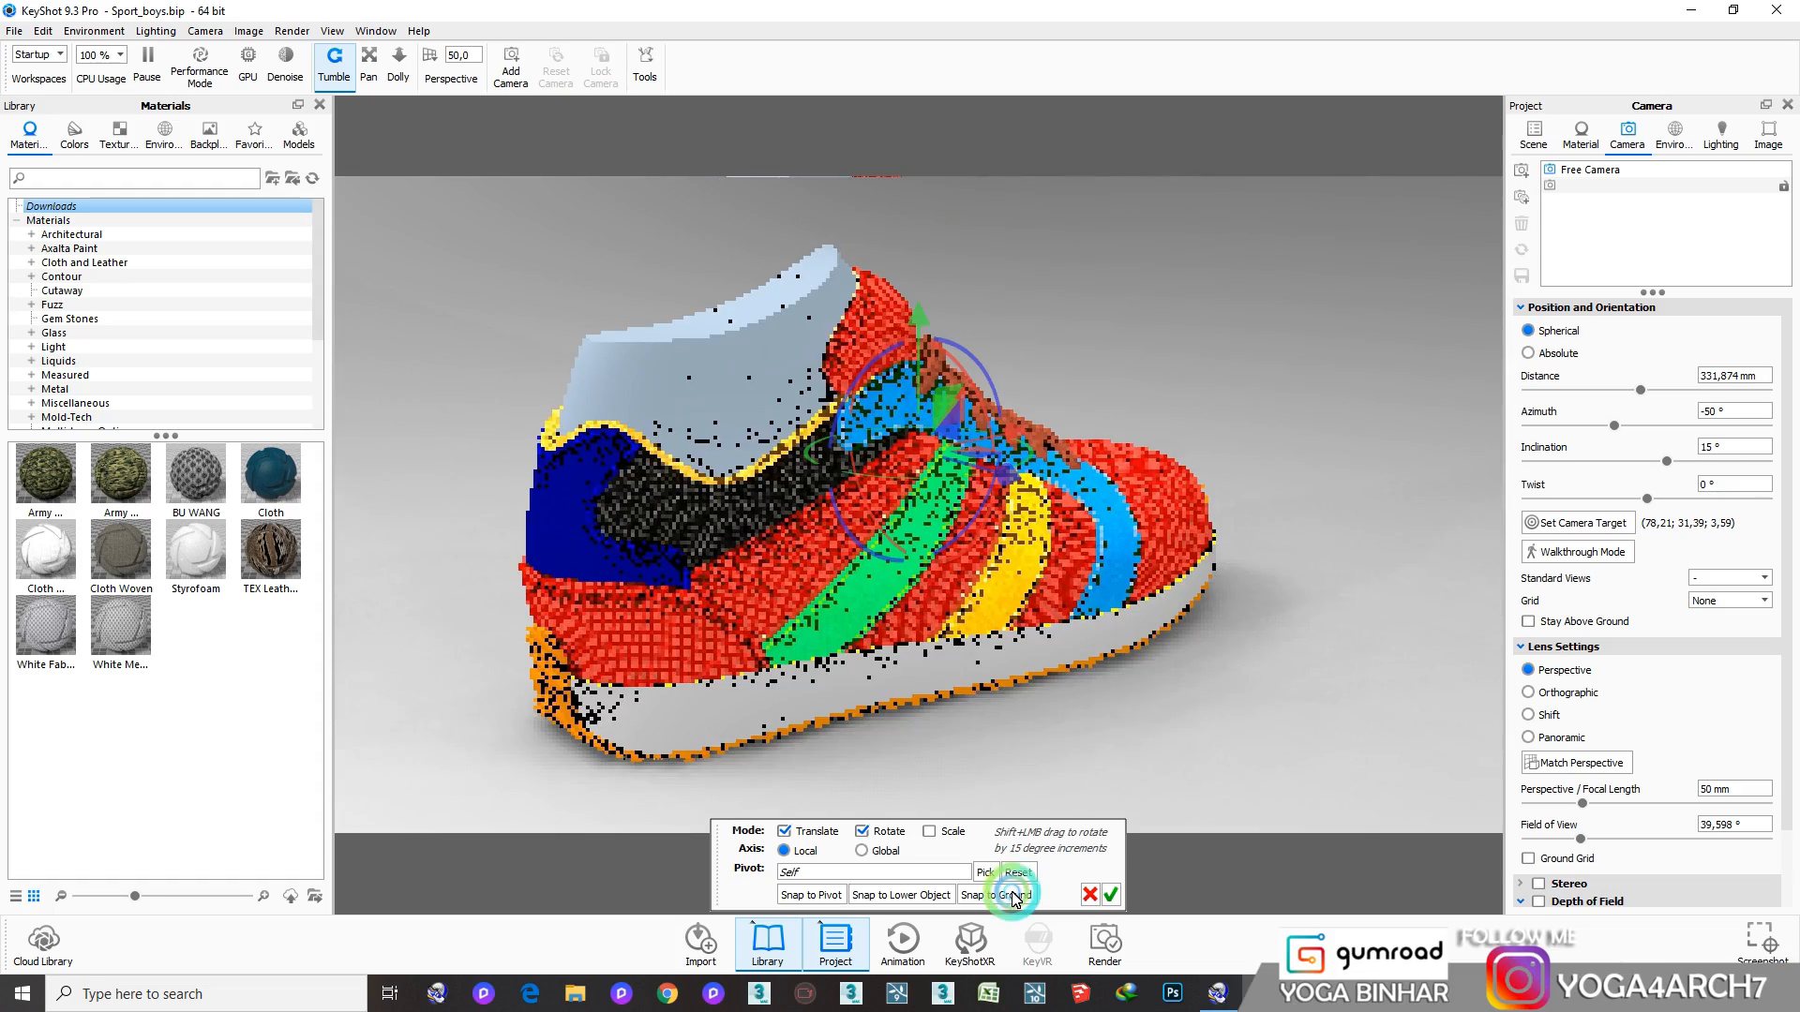
left_click(1111, 896)
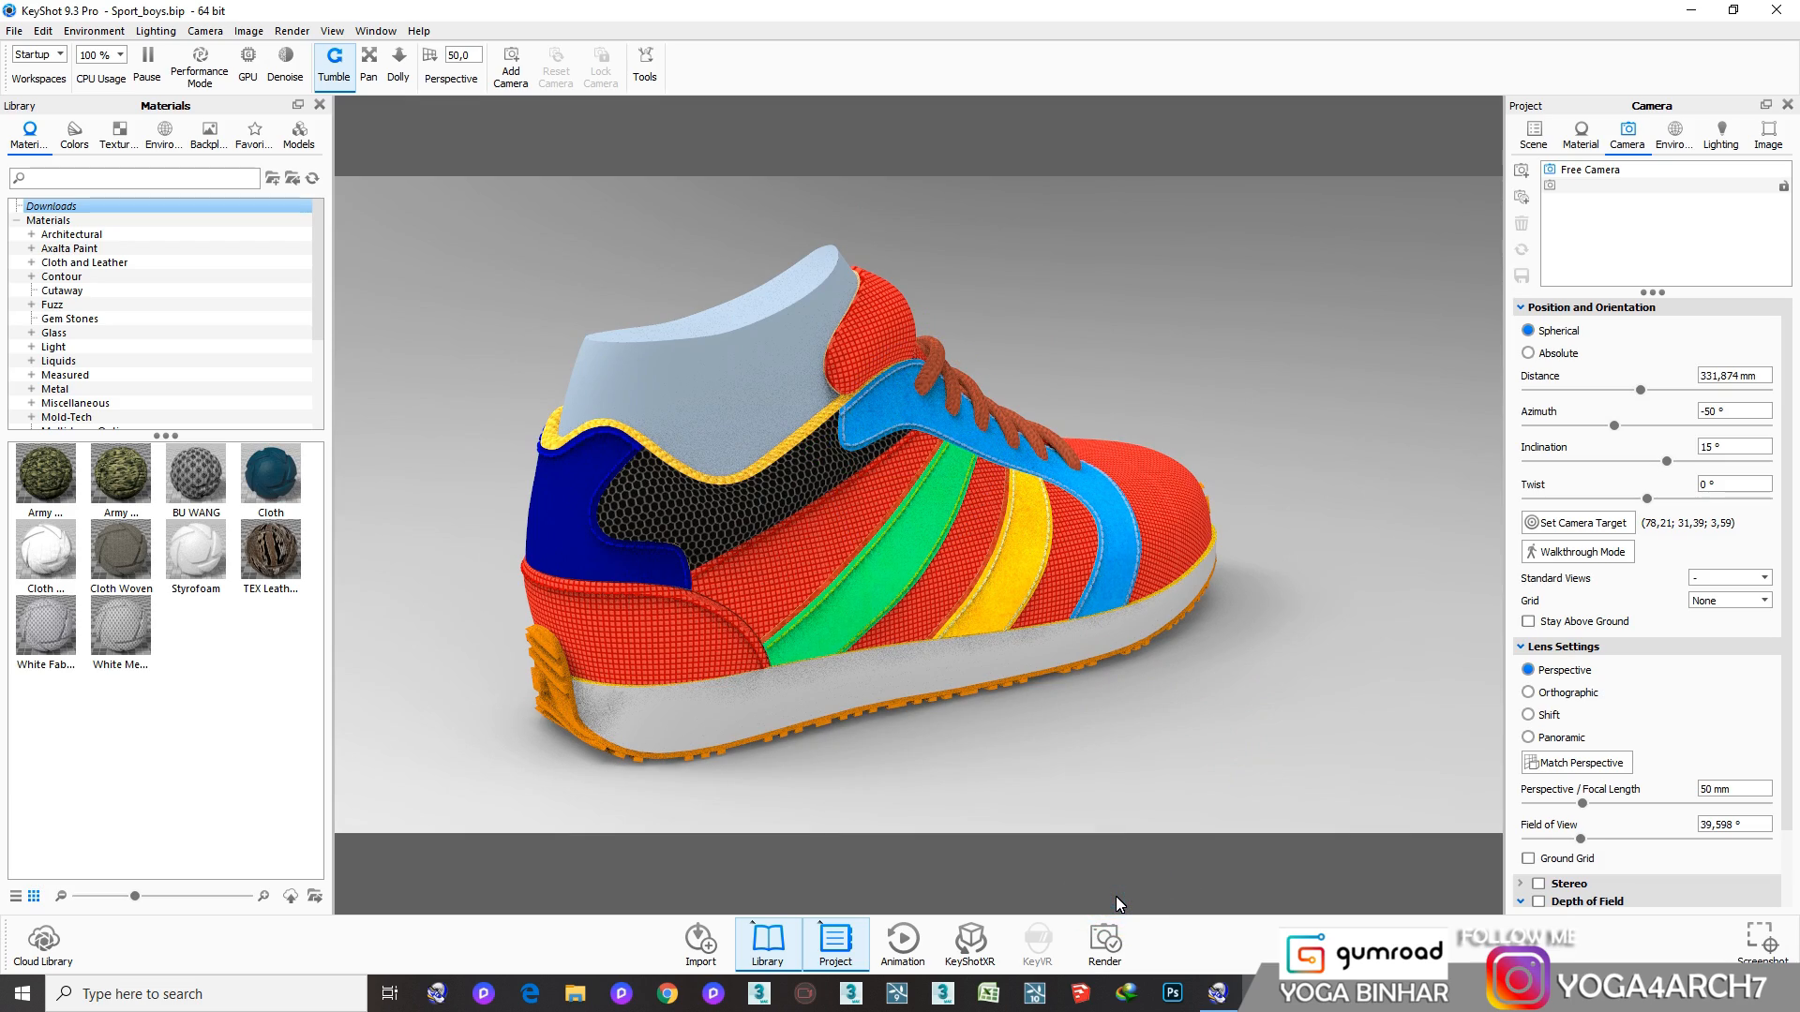
Turn the shoe to a low front three-quarter view and save it as a new camera
left_click_drag(1233, 734, 865, 684)
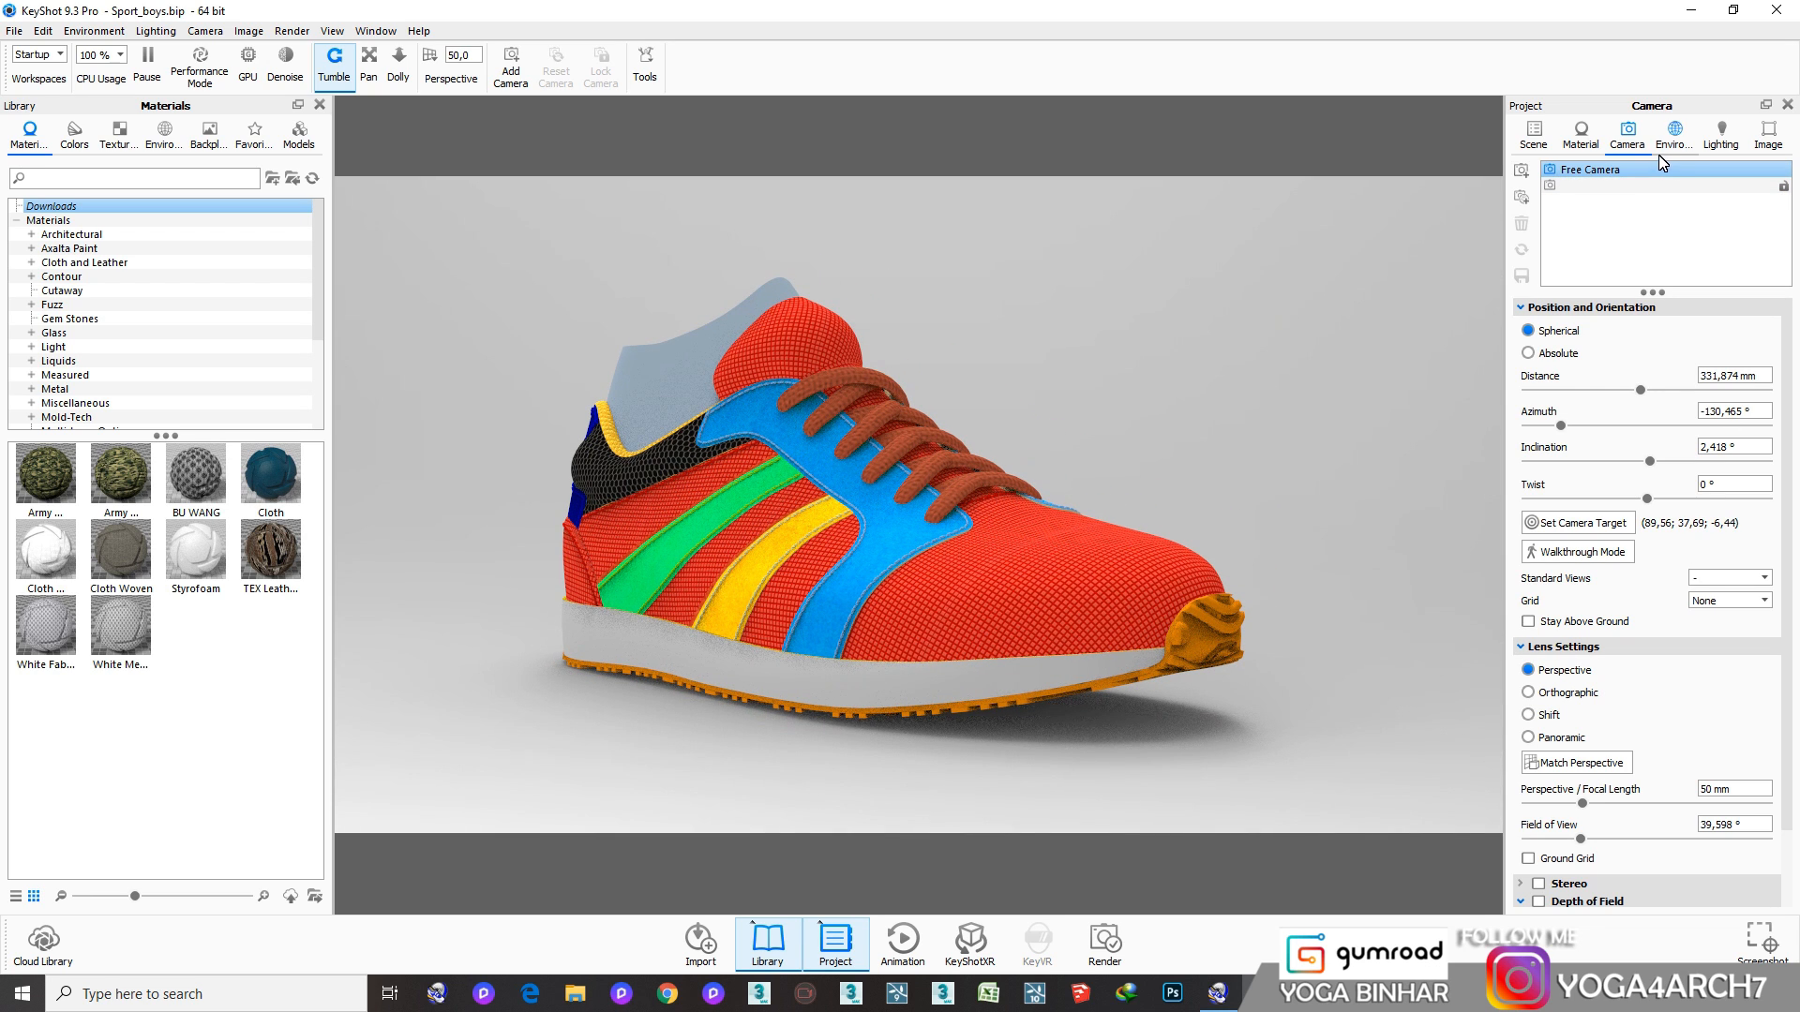
left_click(1520, 172)
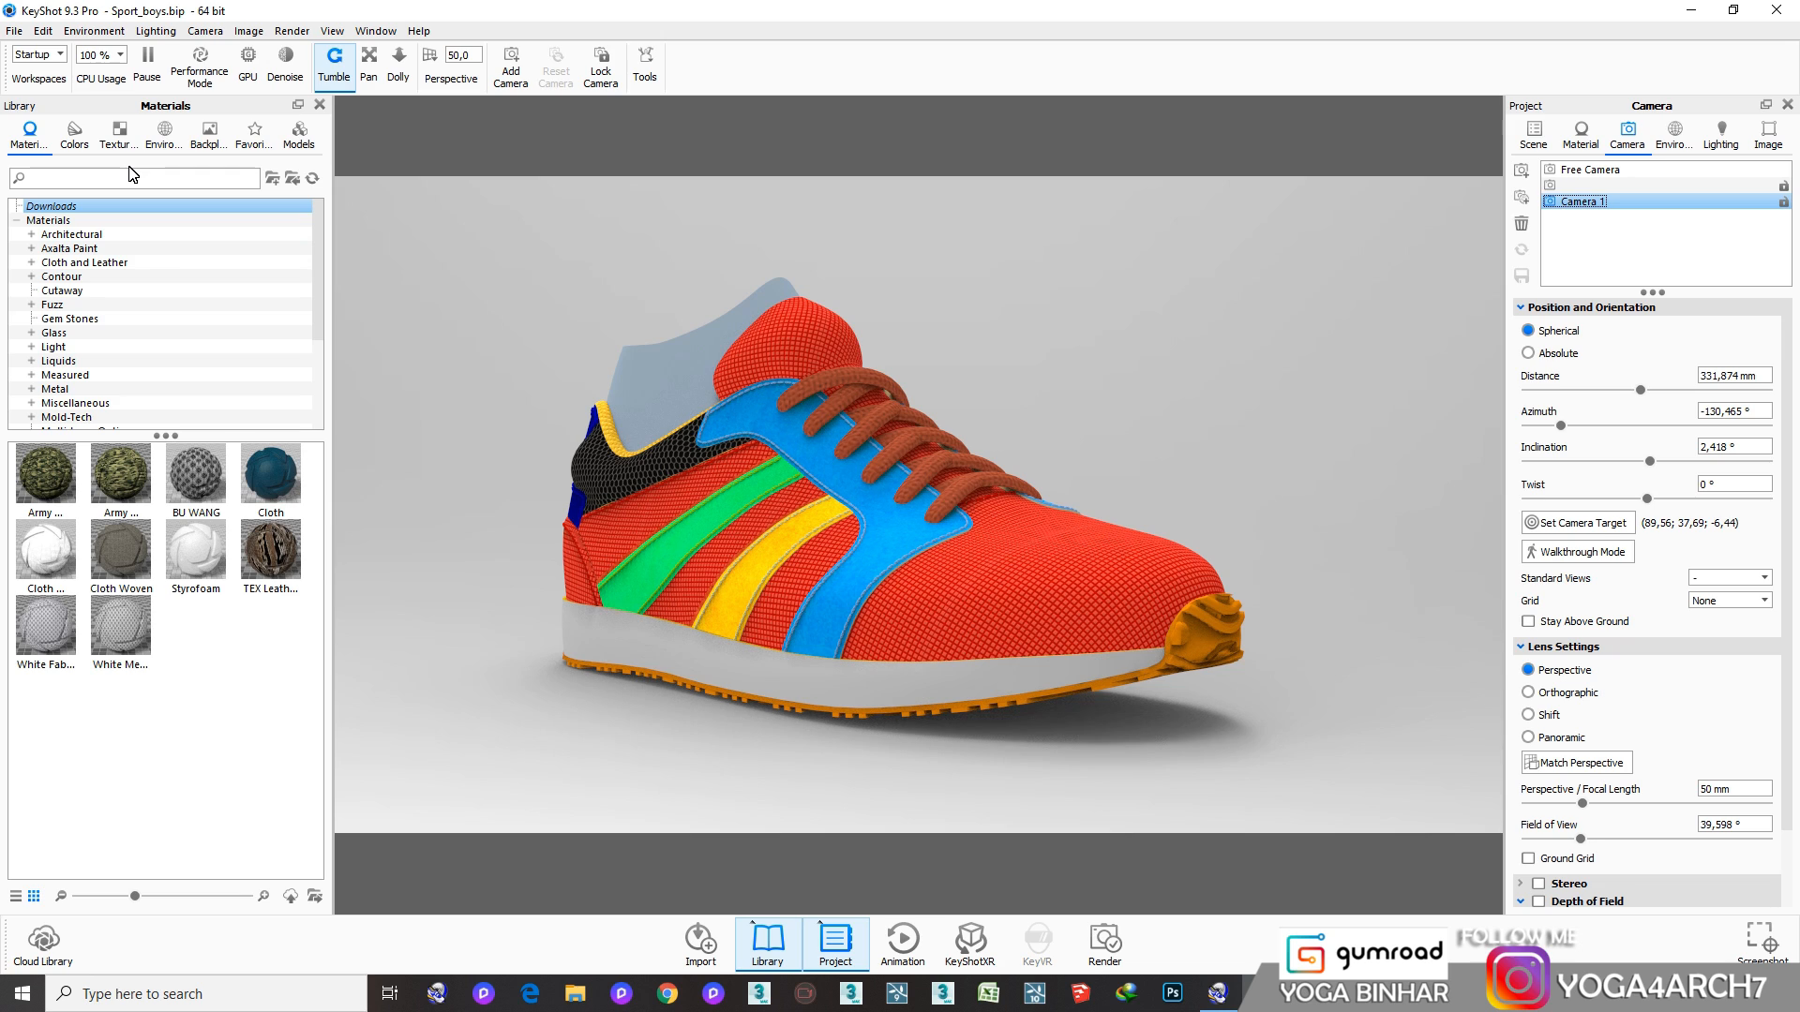
Try the 2 Panels Straight 4K environment, and light the scene with 3 Point Light 4K instead
left_click(164, 133)
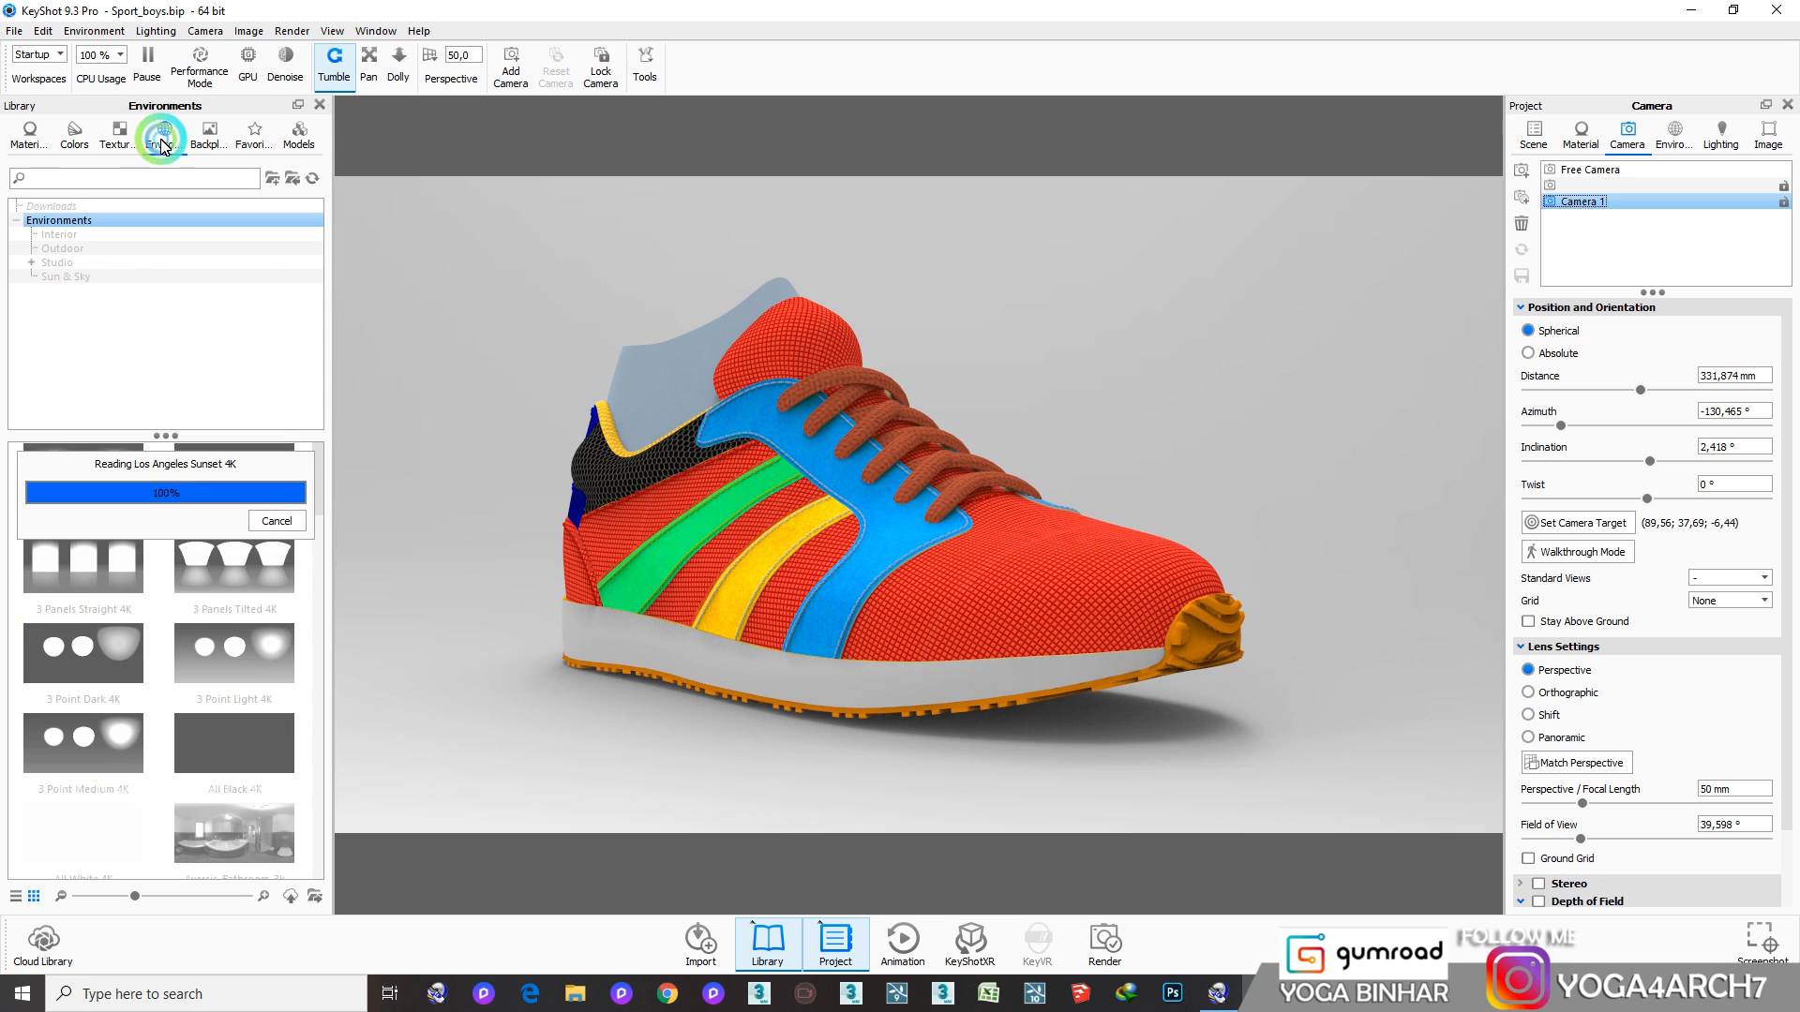
left_click_drag(113, 469, 576, 306)
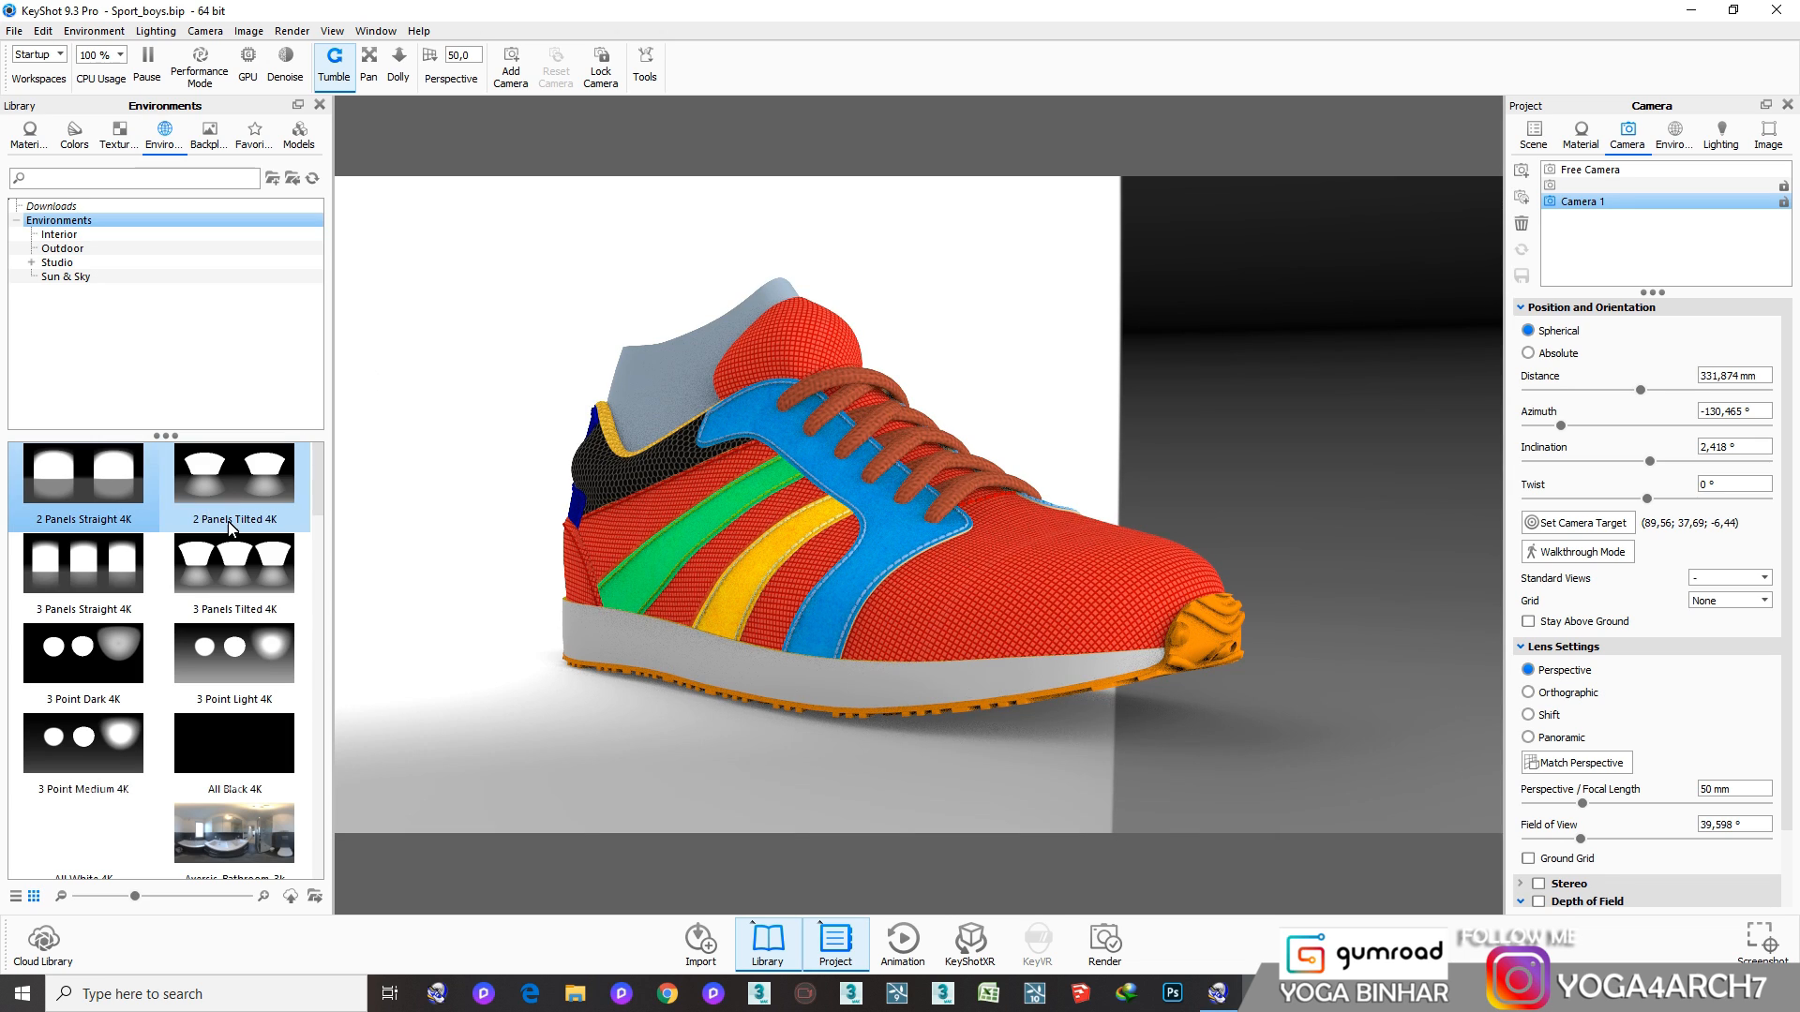
left_click_drag(223, 659, 470, 385)
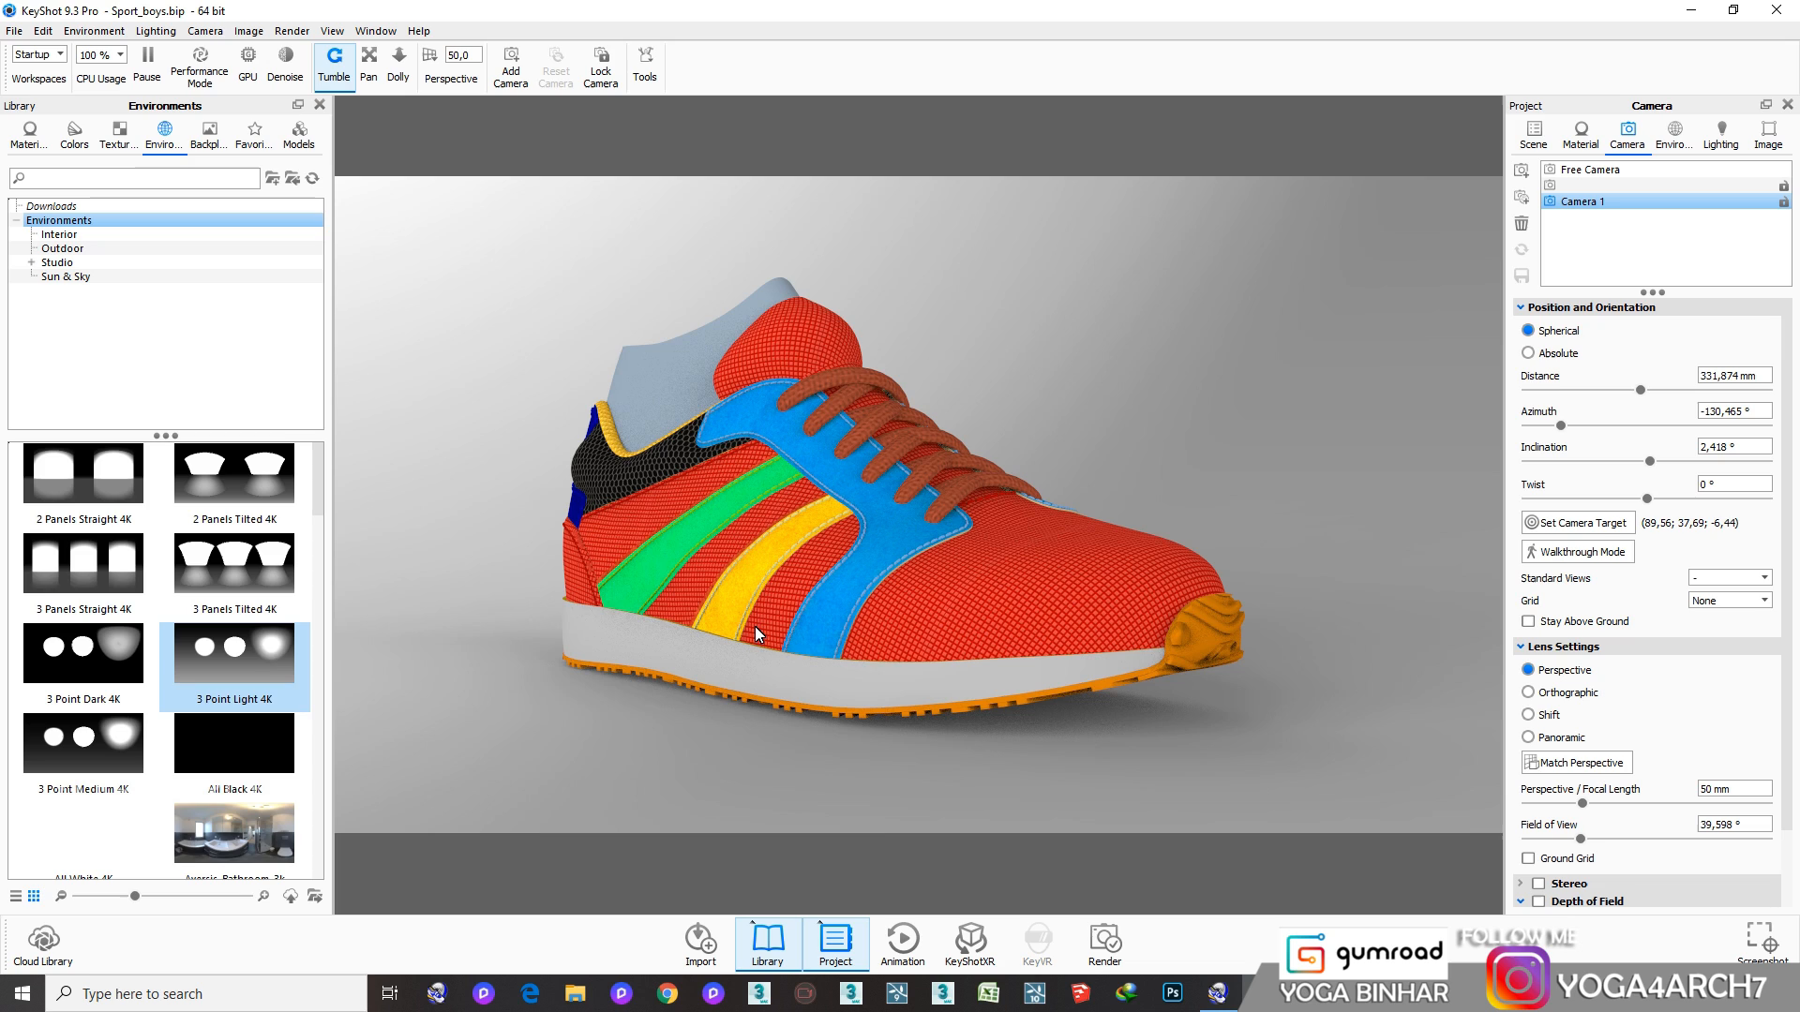
Hide both parts of the grey-blue foot form inside the shoe
right_click(684, 352)
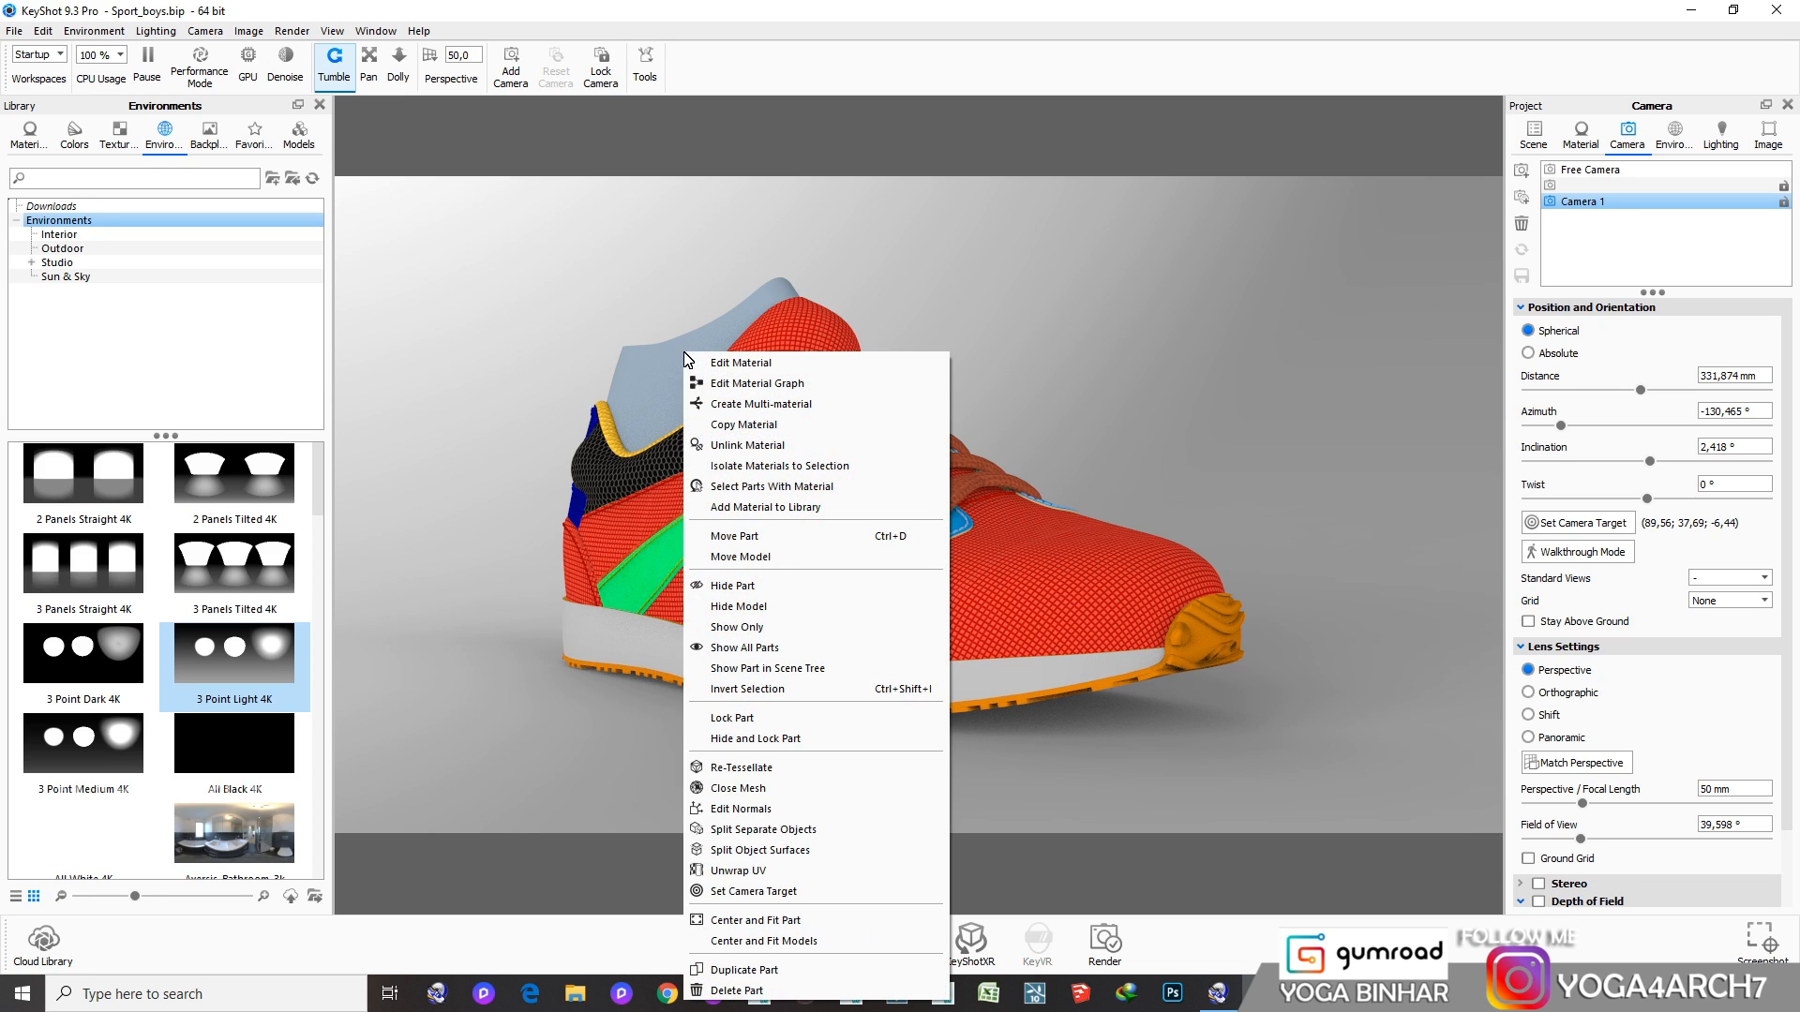
left_click(755, 589)
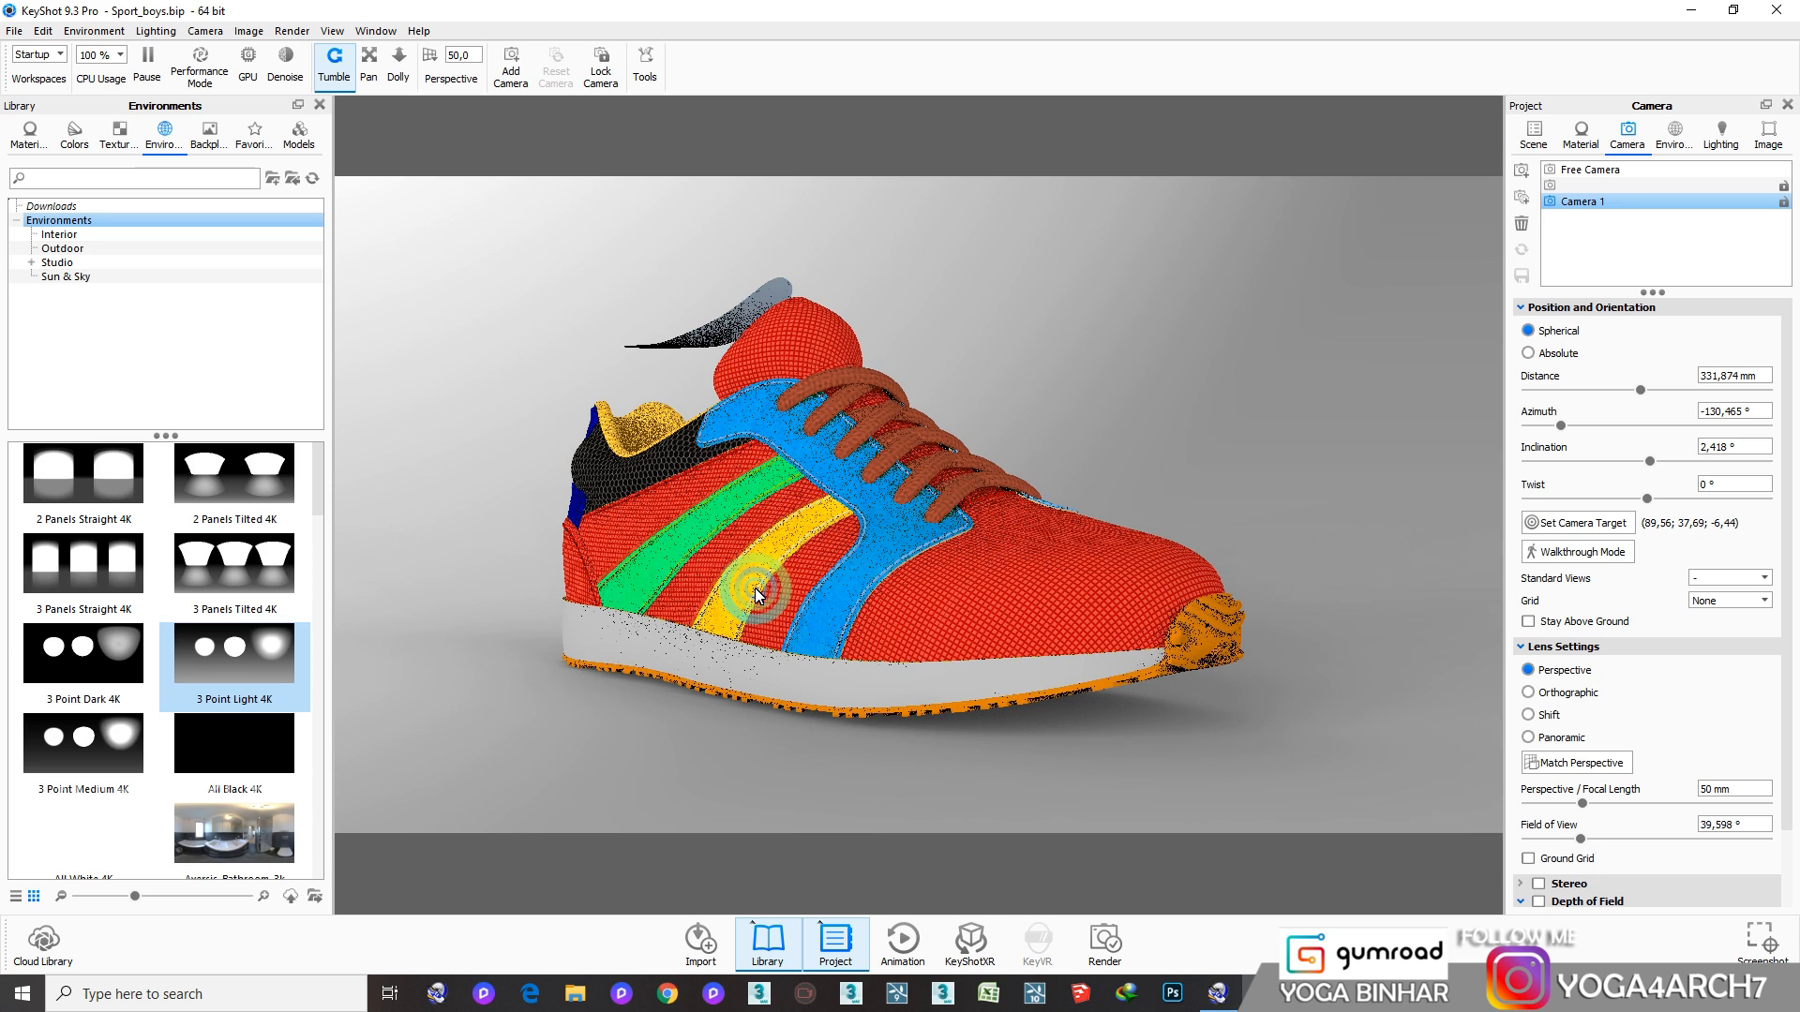
right_click(749, 308)
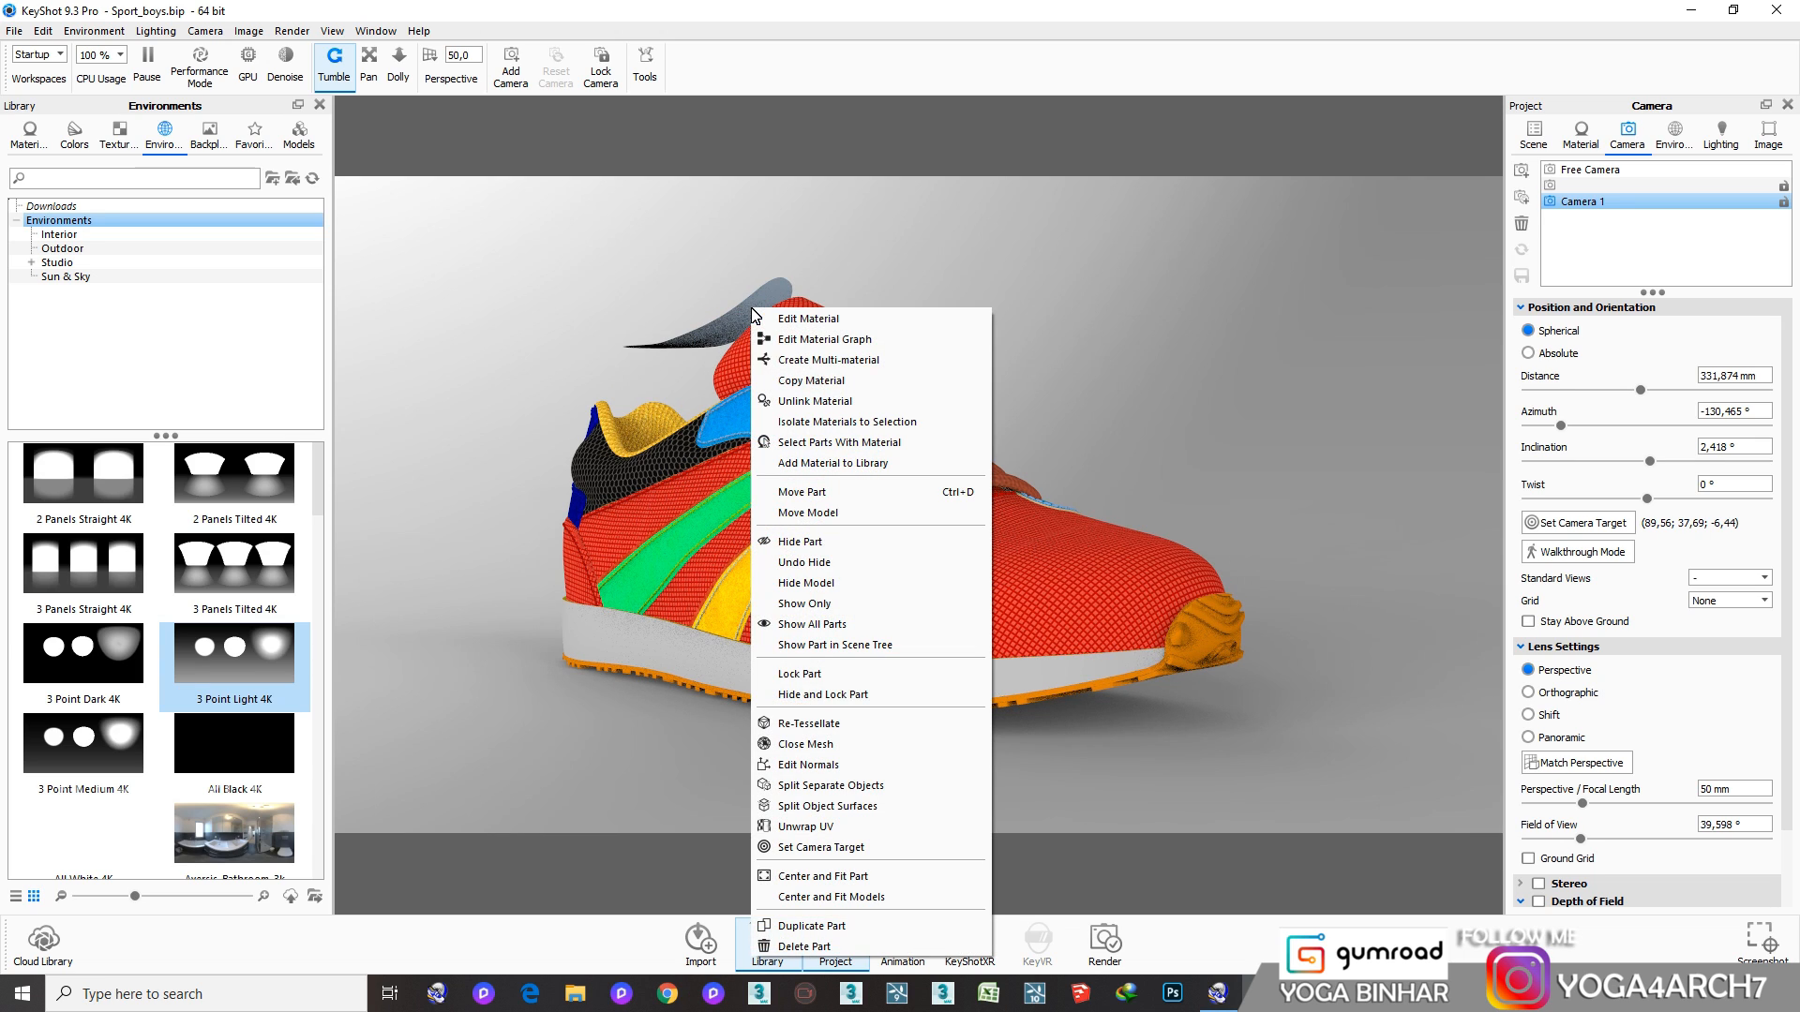
left_click(836, 544)
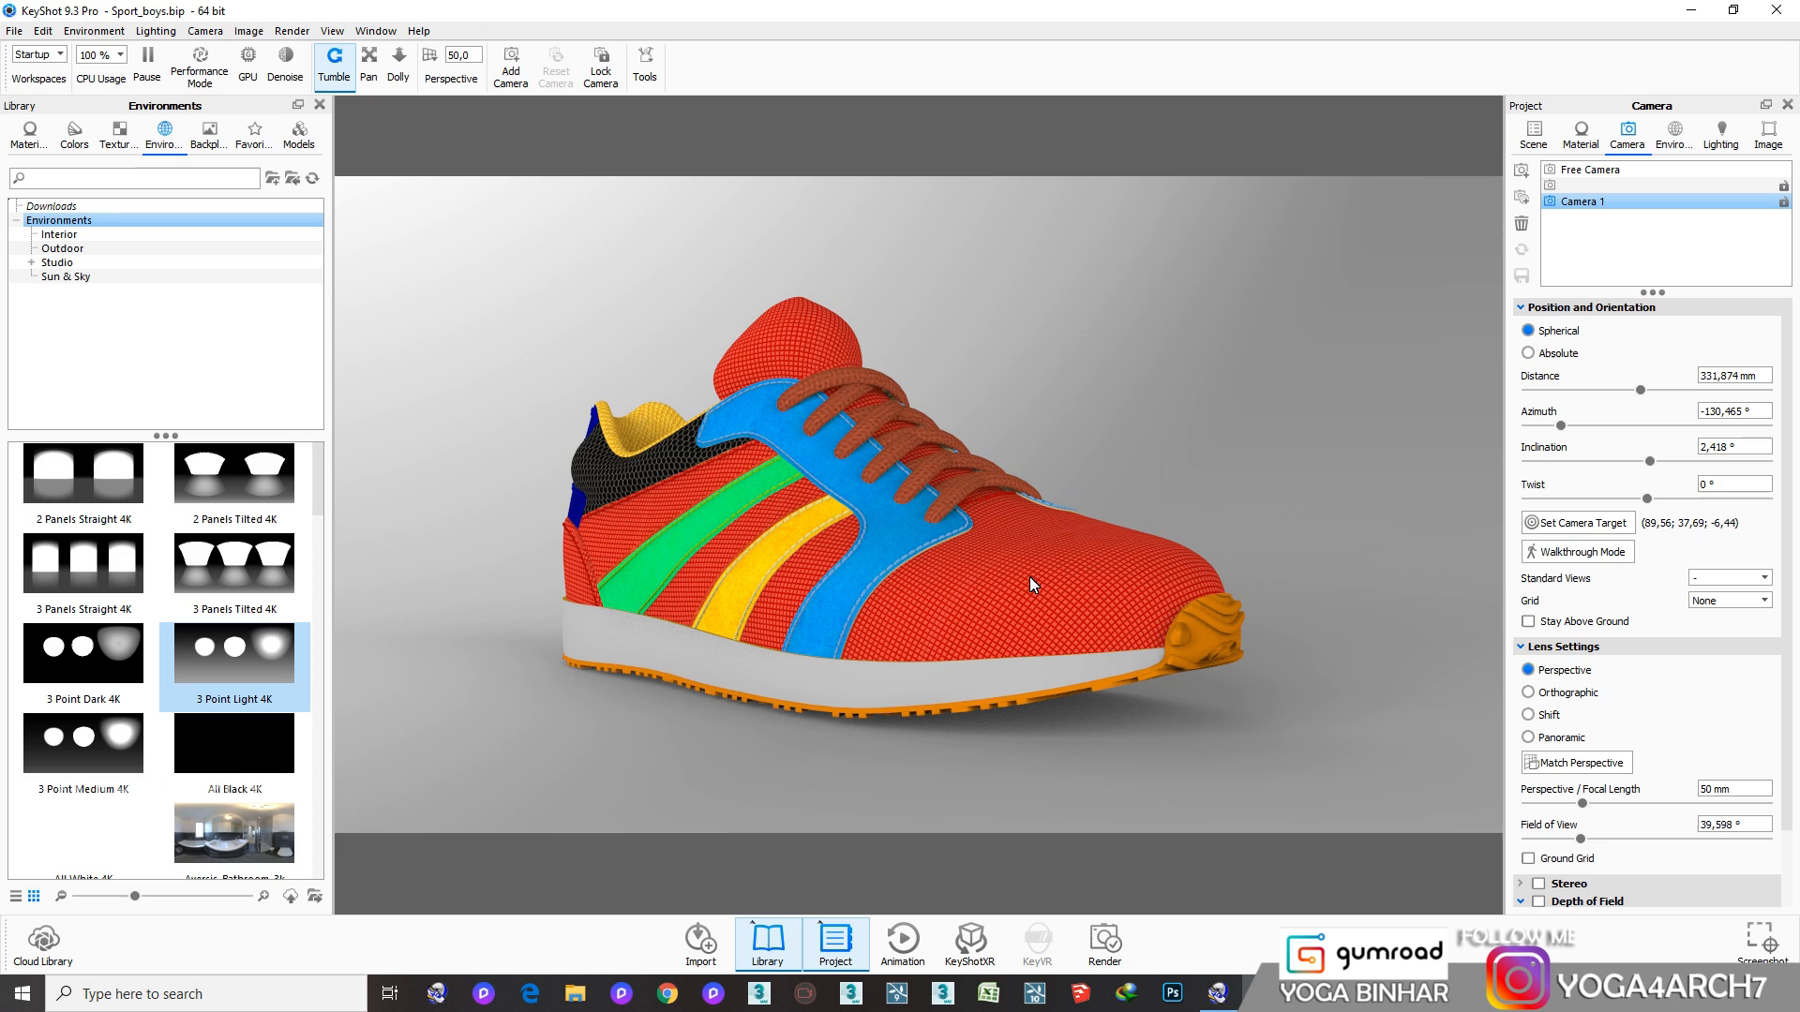
Apply the downloaded BU WANG material to the blue lace panel and Cloth Woven to the red upper
left_click(30, 136)
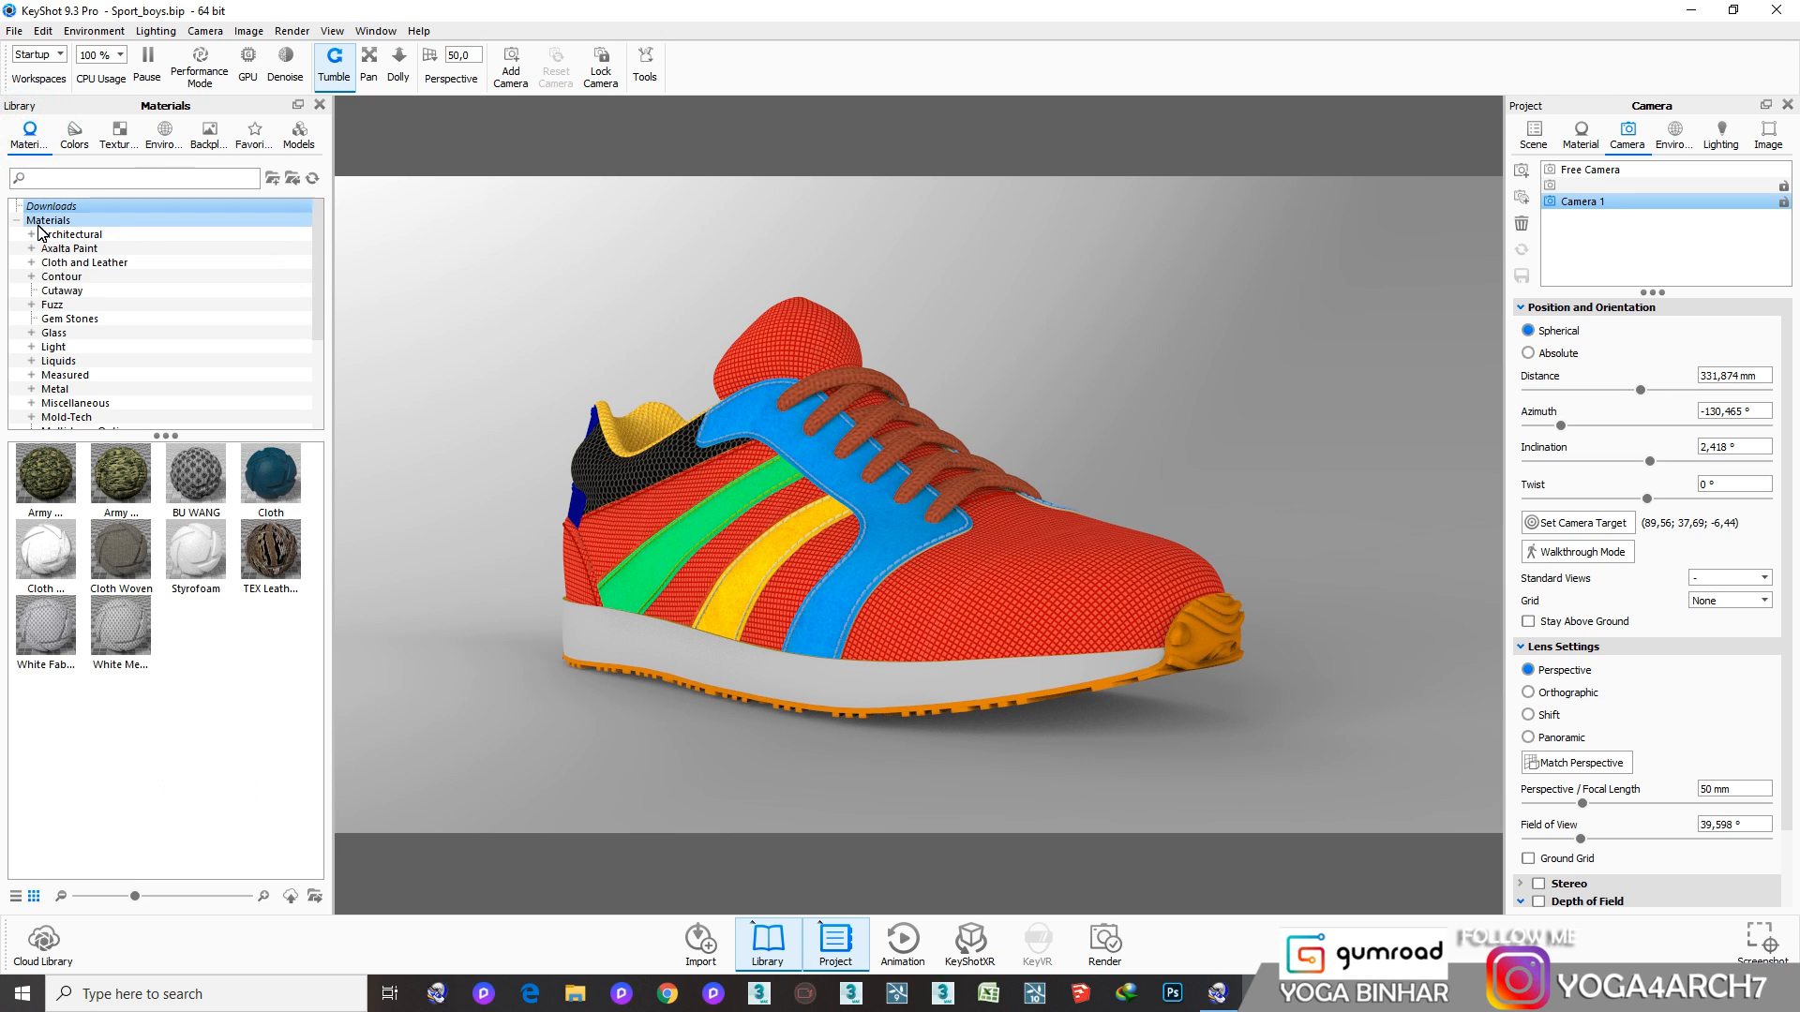
left_click(120, 207)
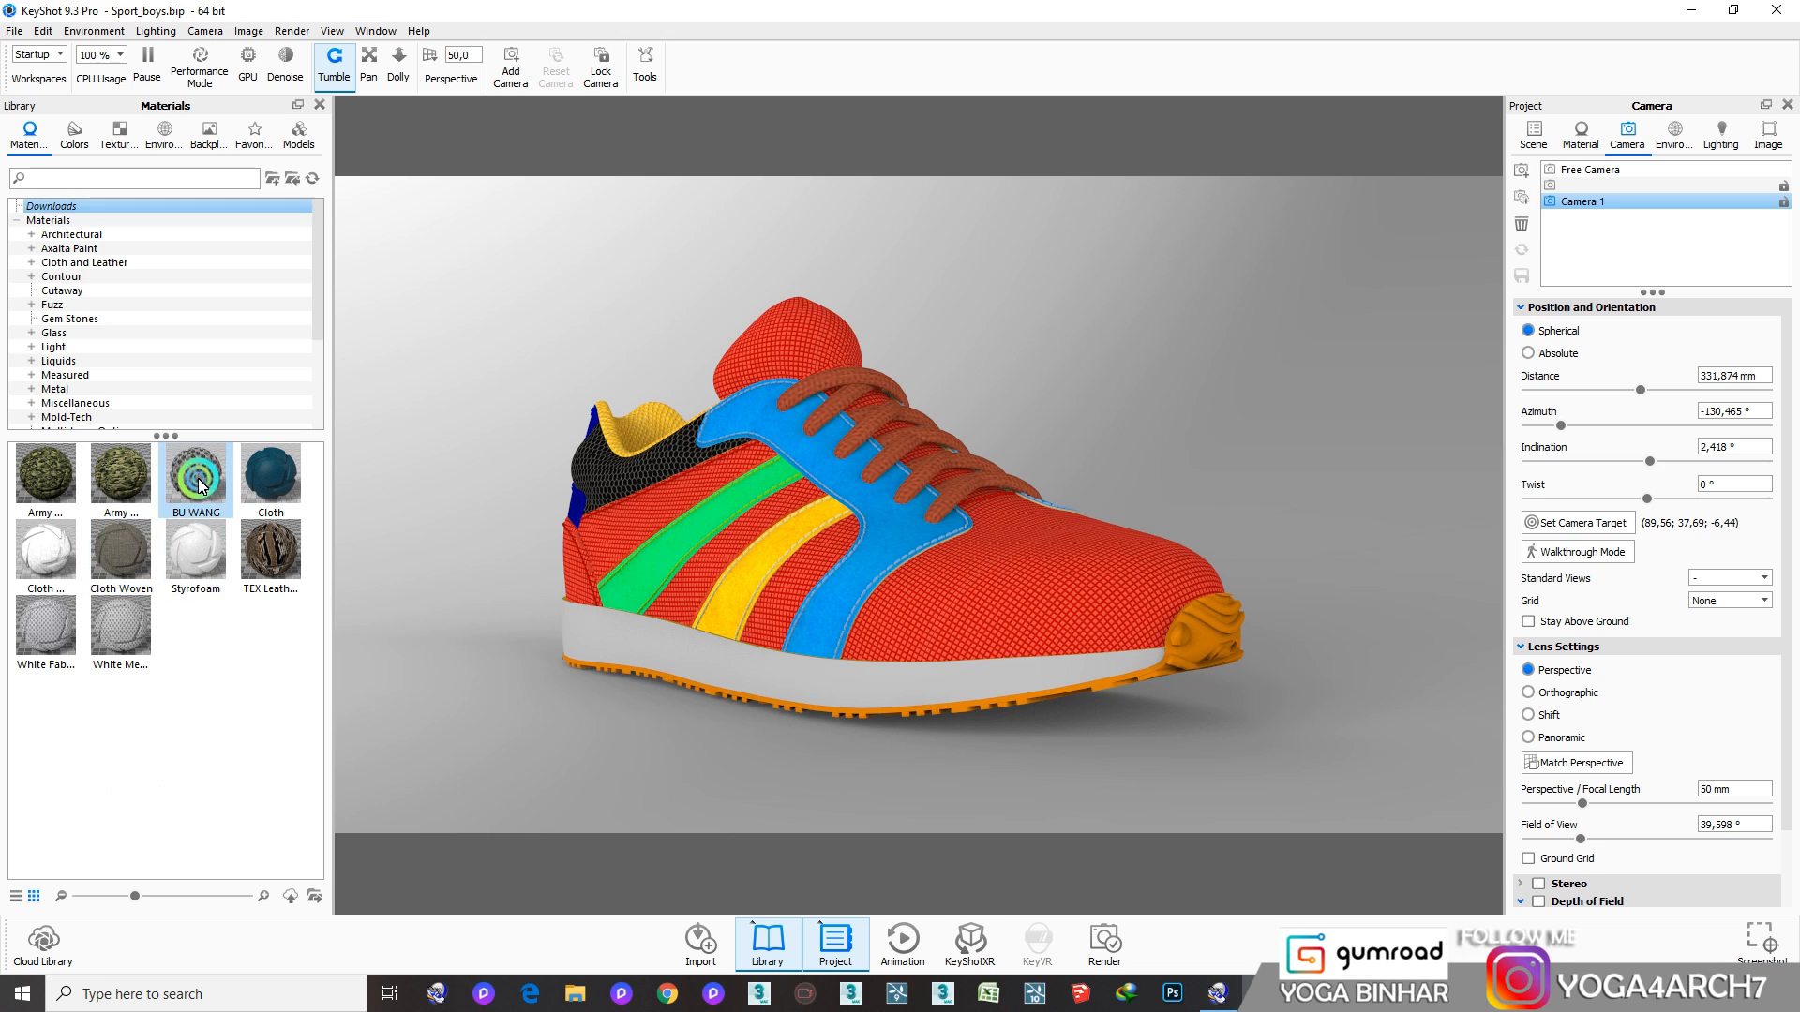
left_click_drag(196, 480, 896, 534)
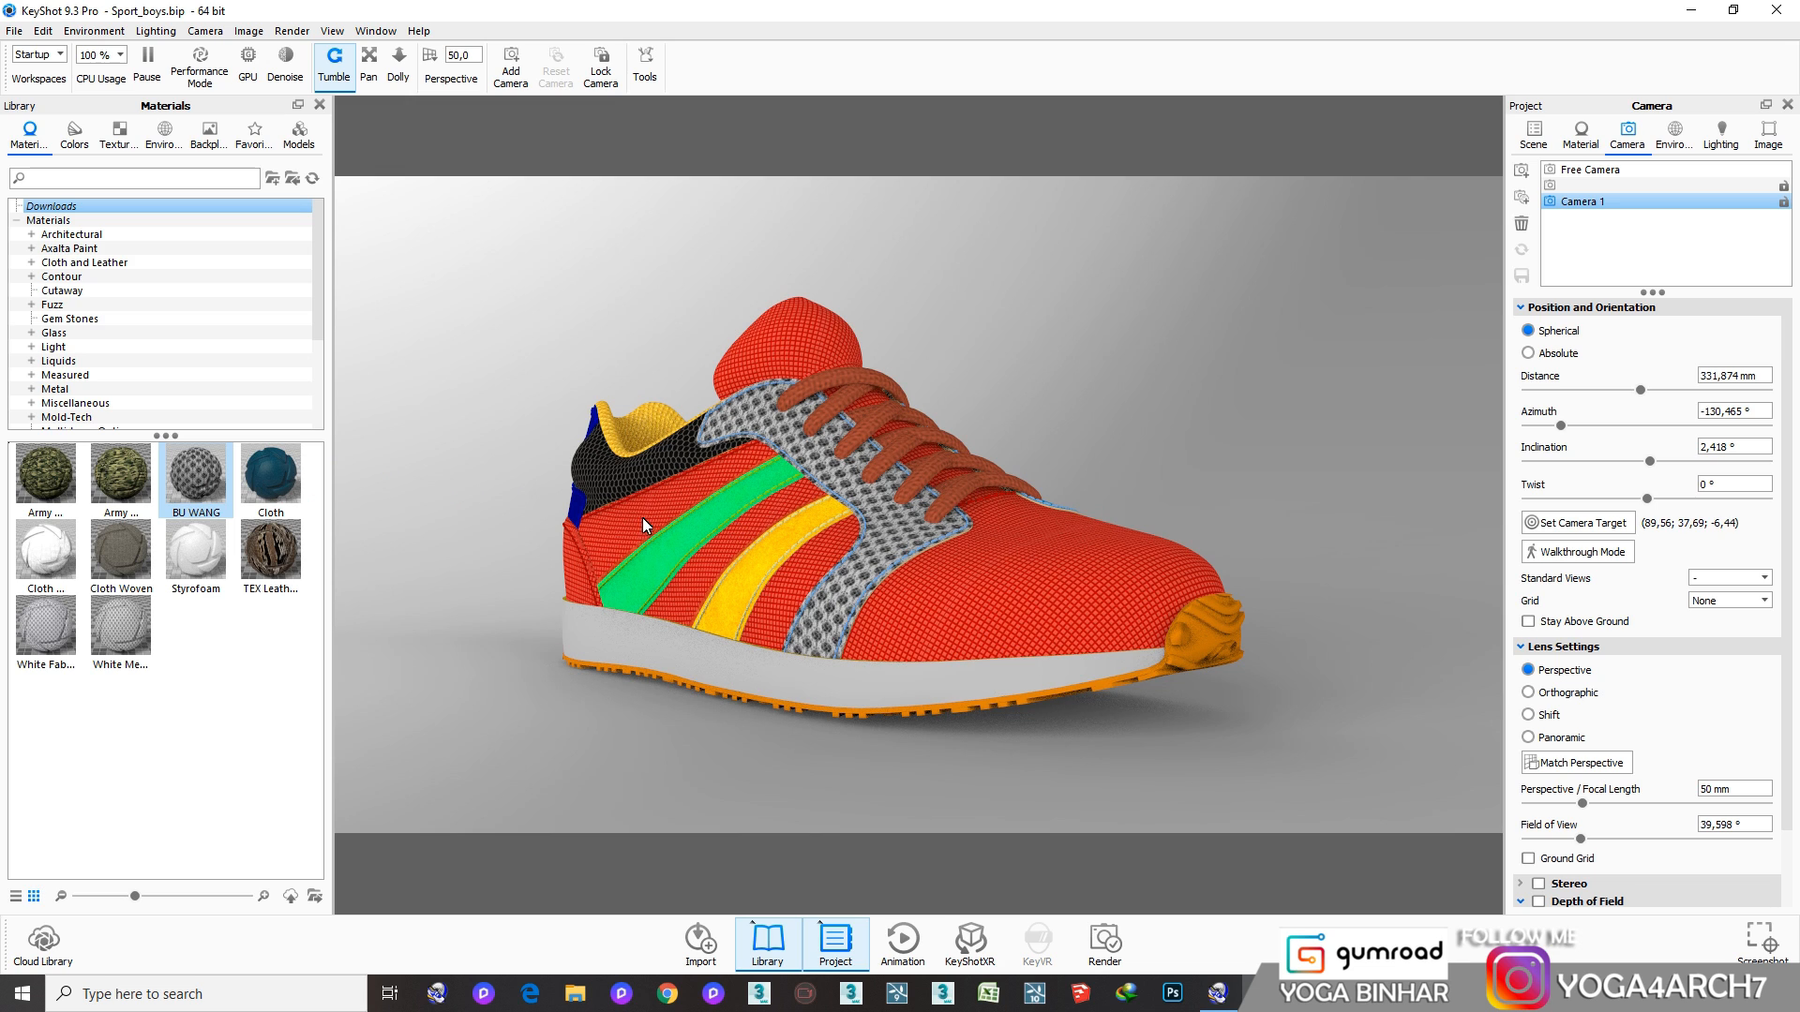
left_click_drag(120, 553, 1029, 583)
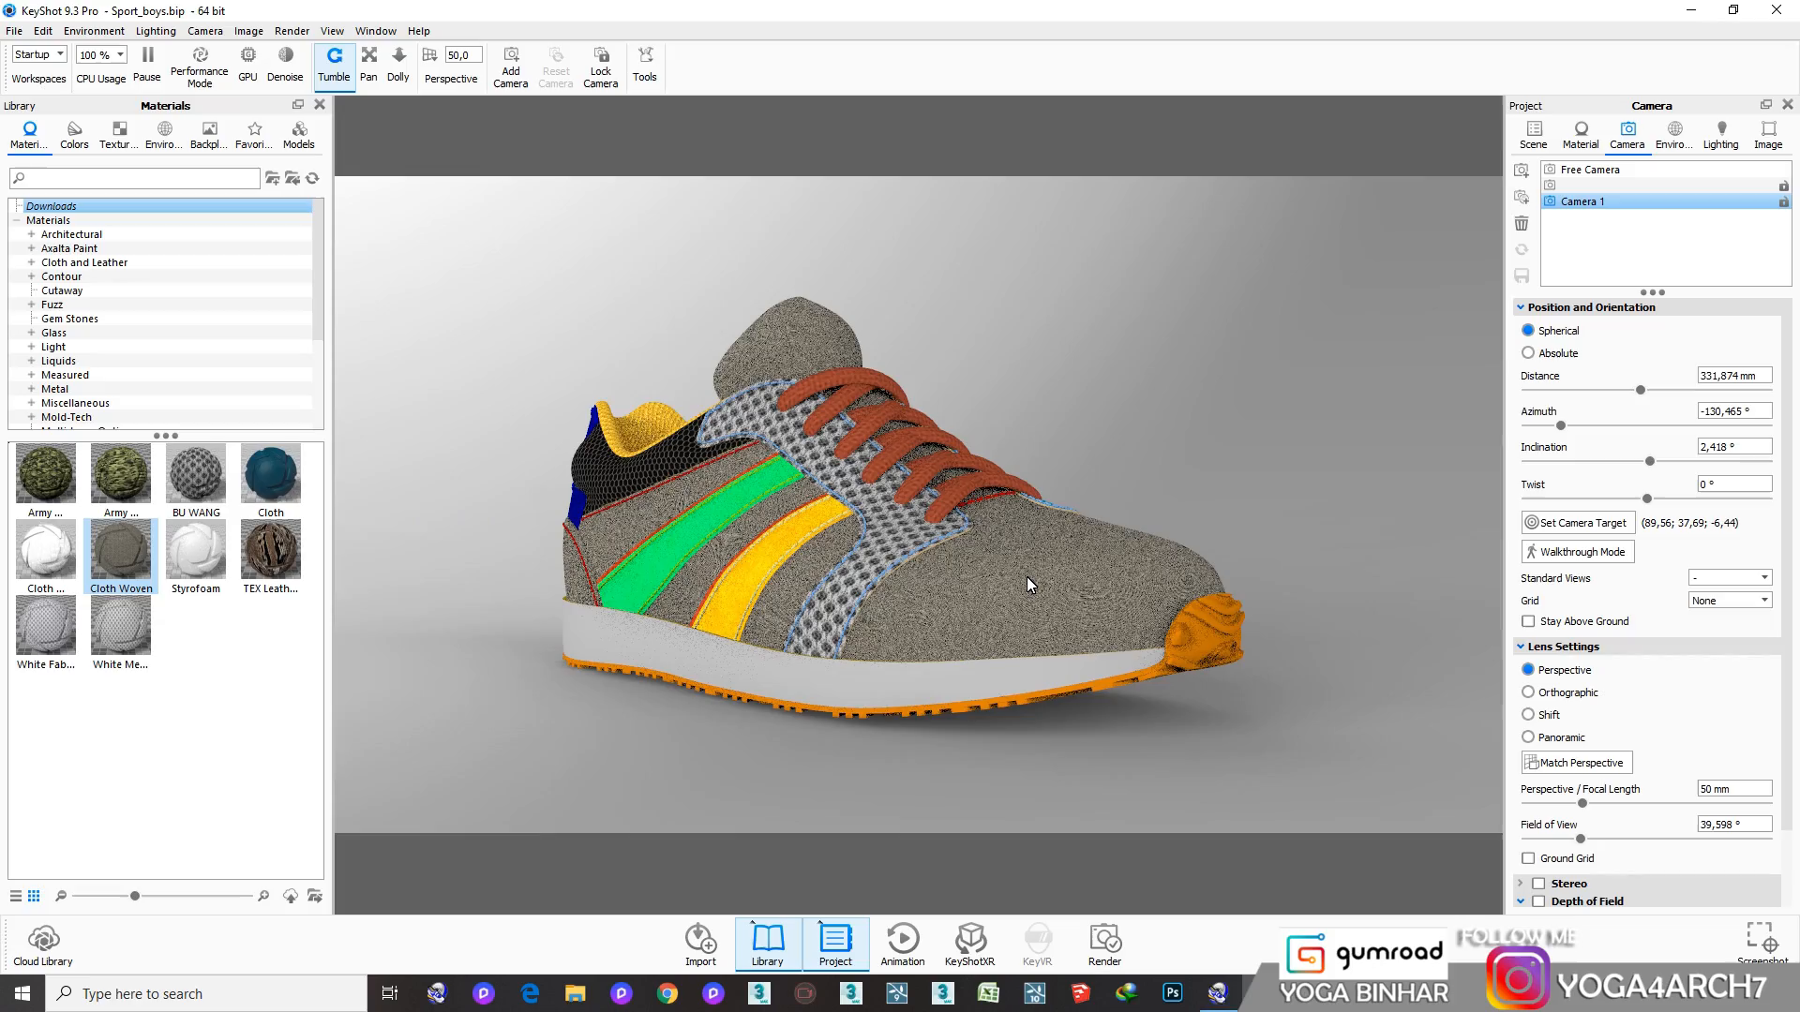
Set the color texture scale of the lace panel's BU WANG material to X 0.335 and Y 0.505
scroll(1026, 583, "up", 3)
scroll(1026, 576, "up", 4)
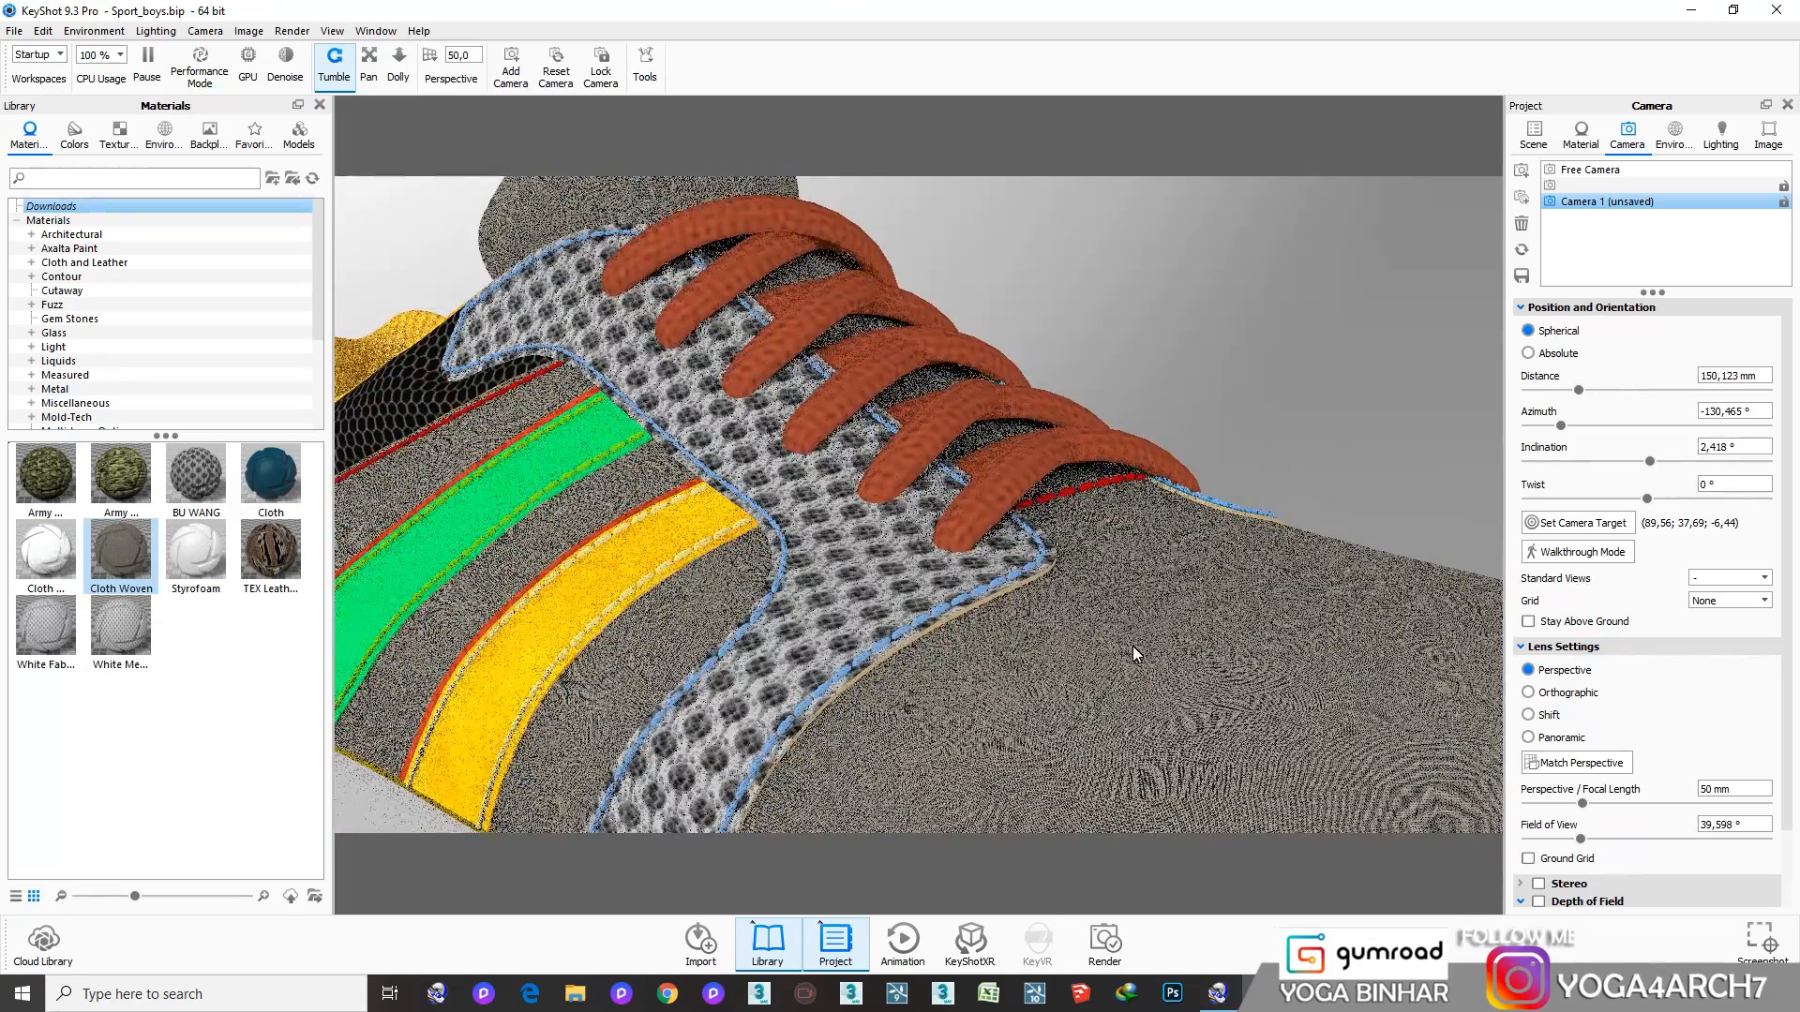
double_click(871, 589)
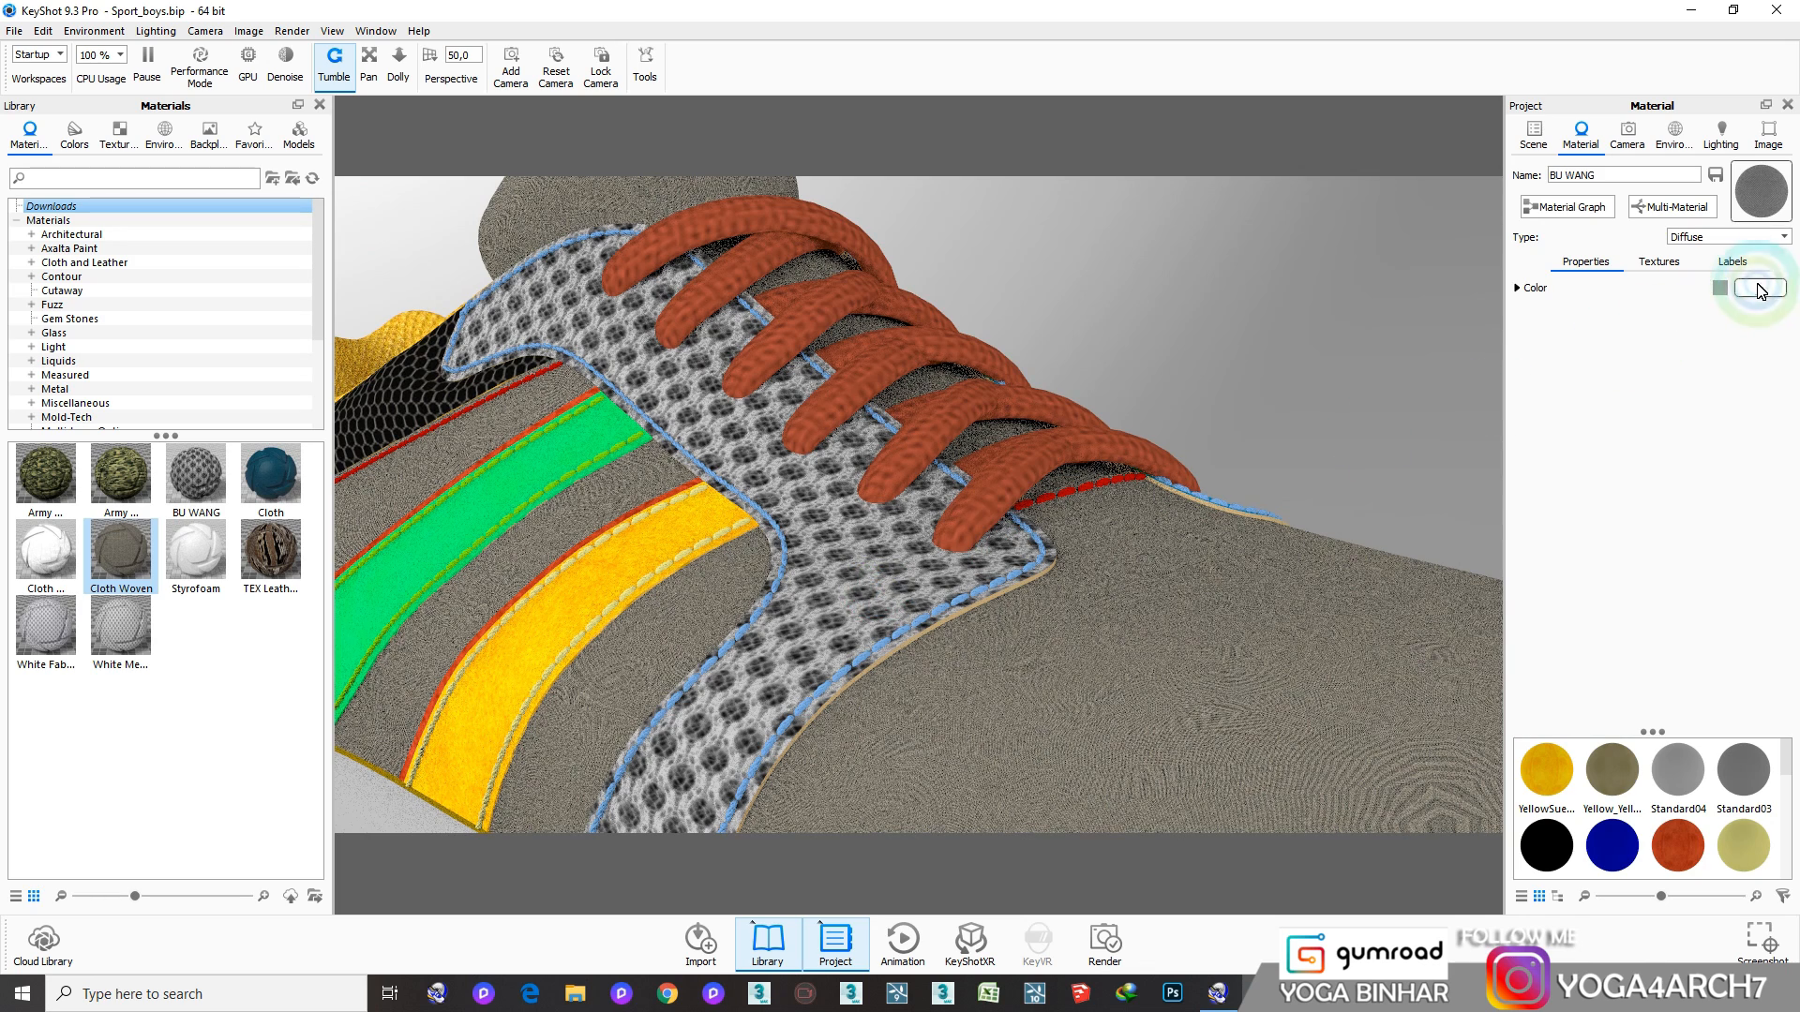
left_click(1665, 267)
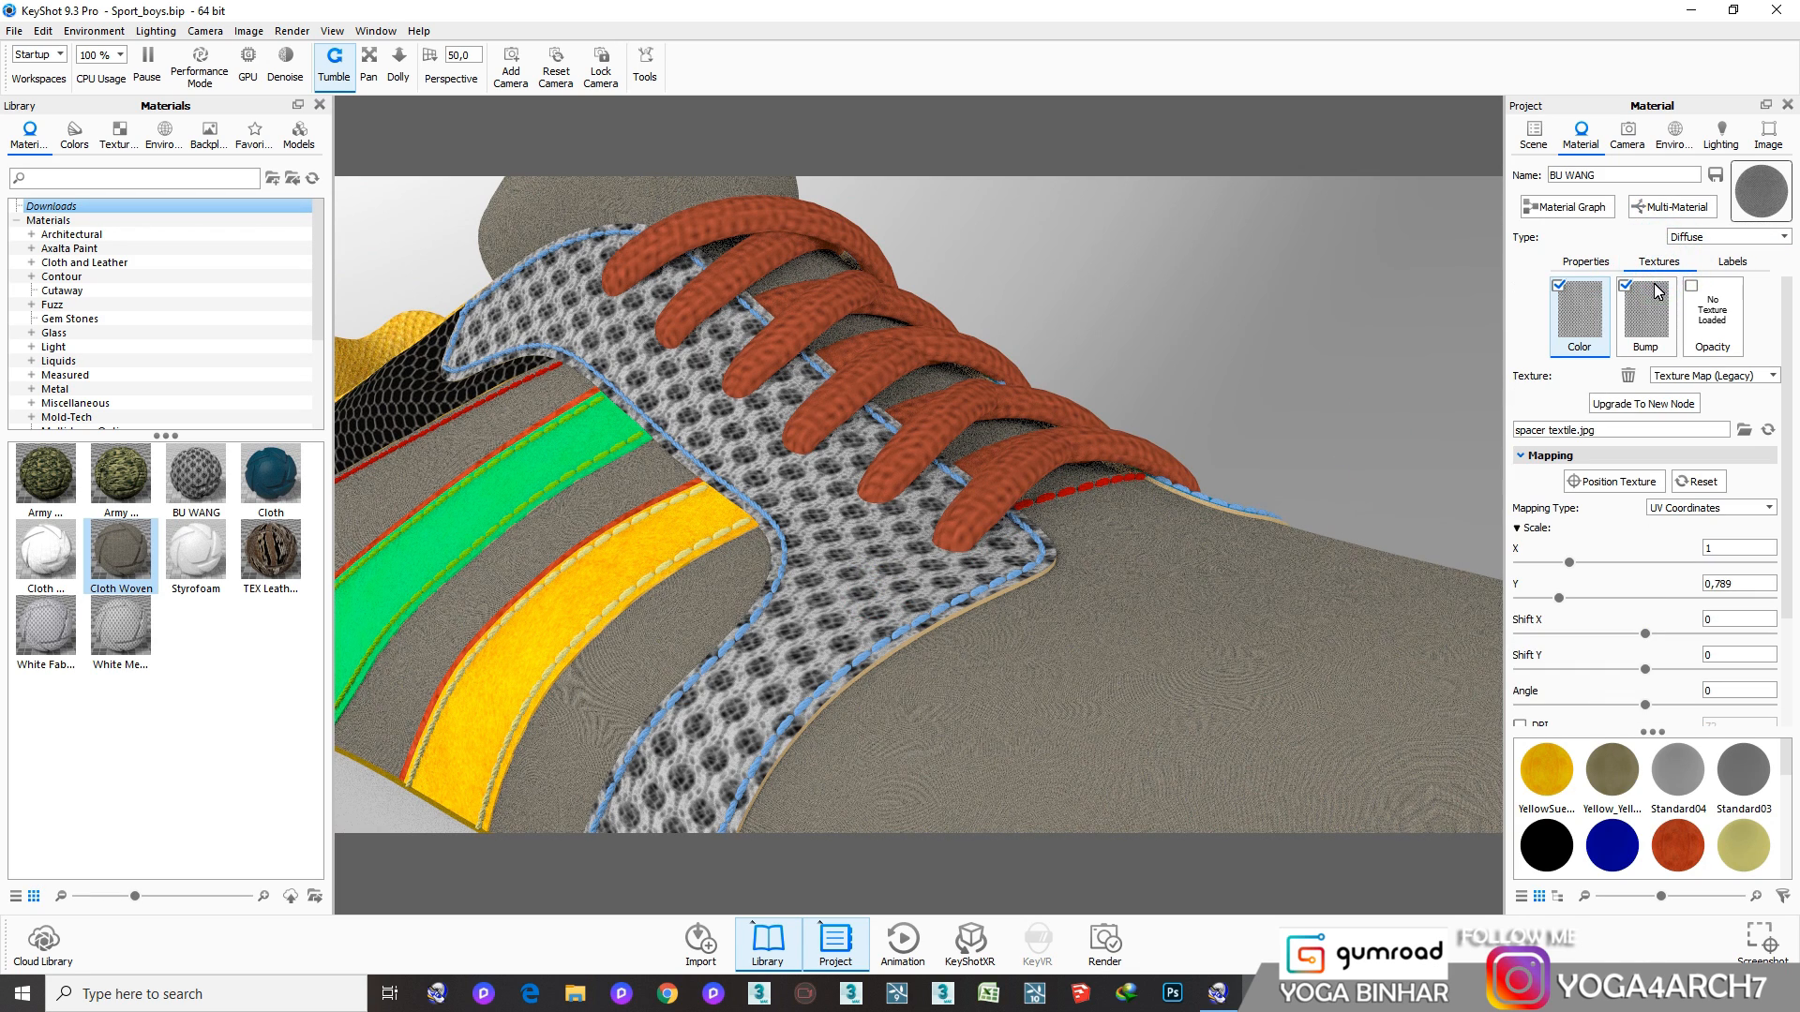
mouse_move(1575, 563)
left_mouse_down()
mouse_move(1527, 565)
mouse_move(1548, 563)
left_mouse_up()
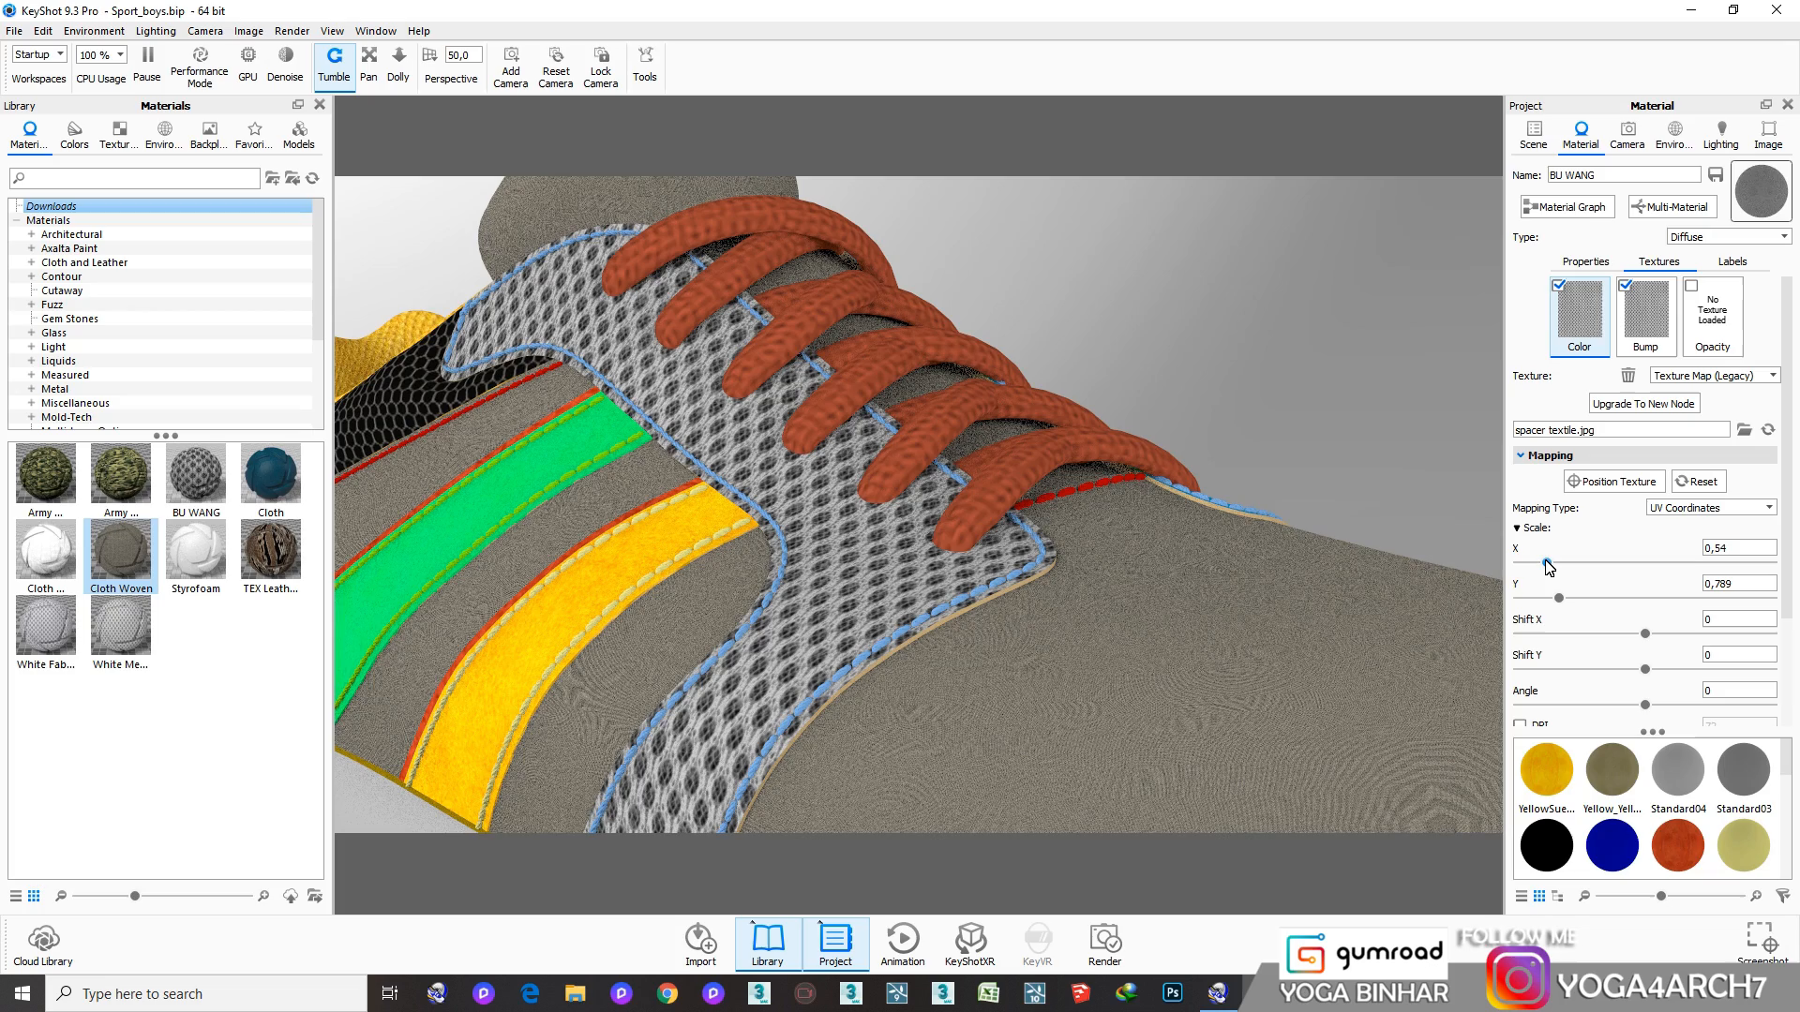
left_click_drag(1546, 563, 1545, 598)
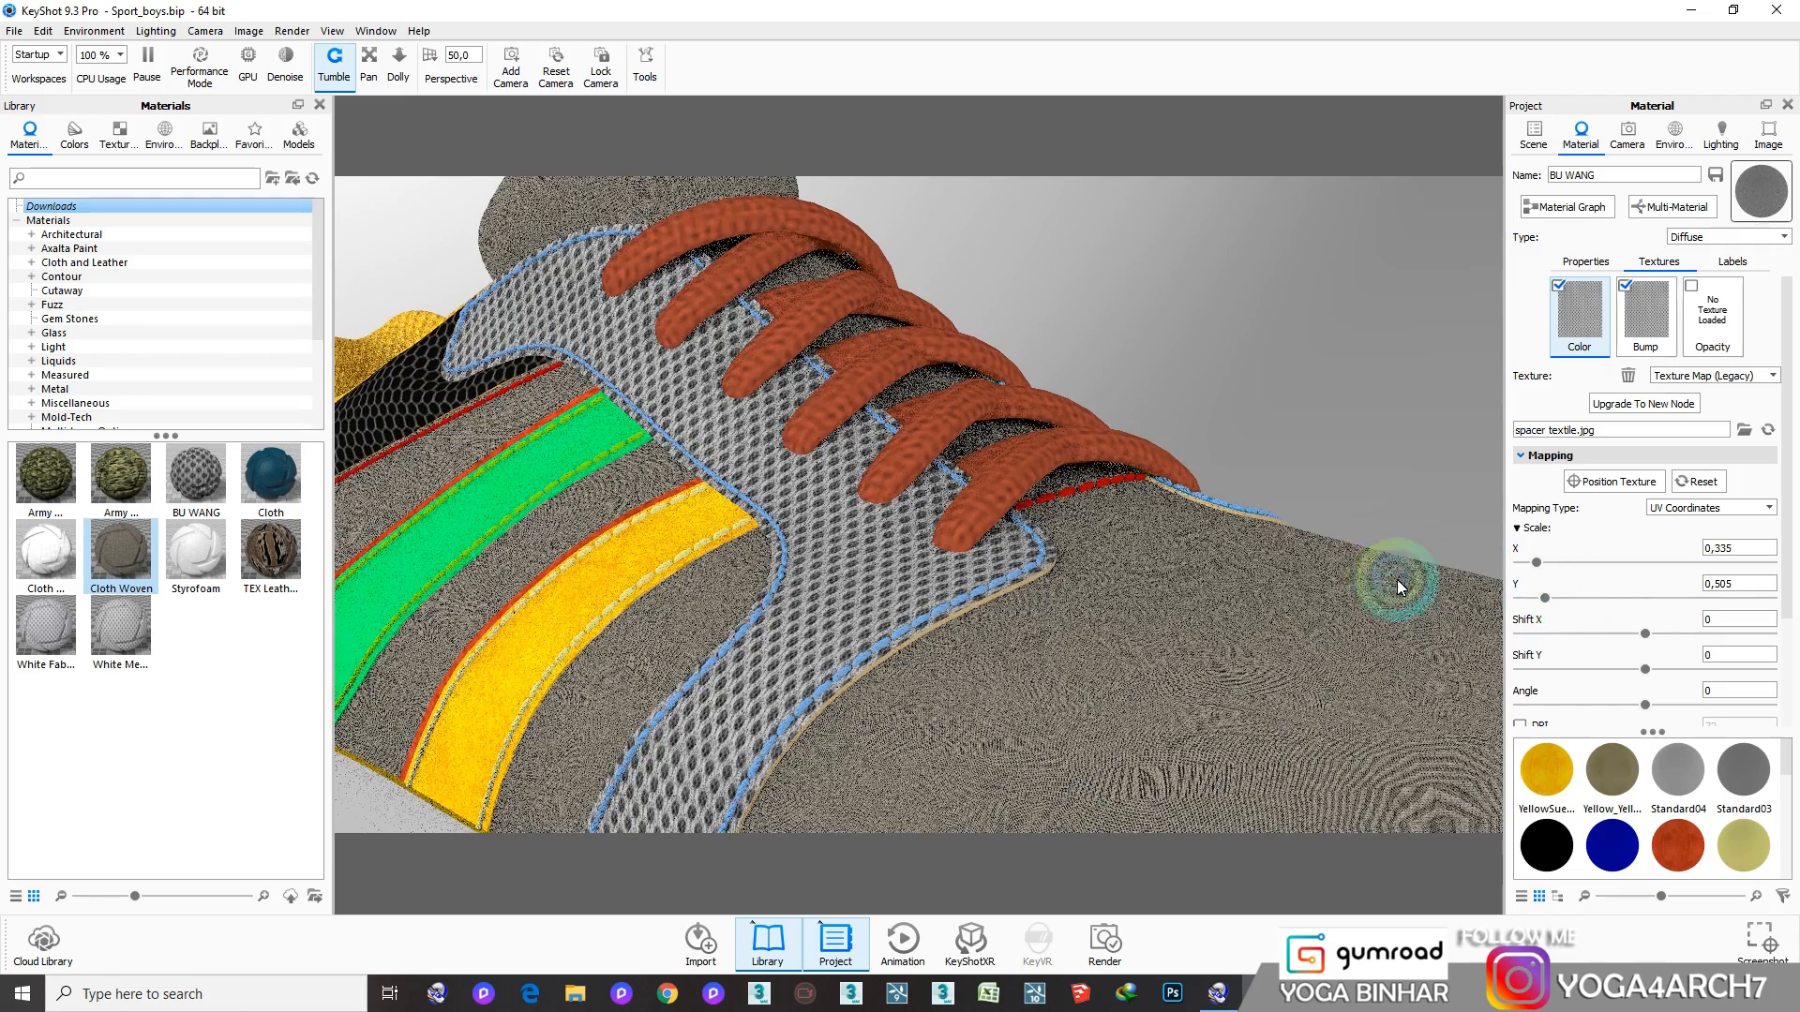
Turn on denoising and GPU rendering for the real-time view
left_click(286, 63)
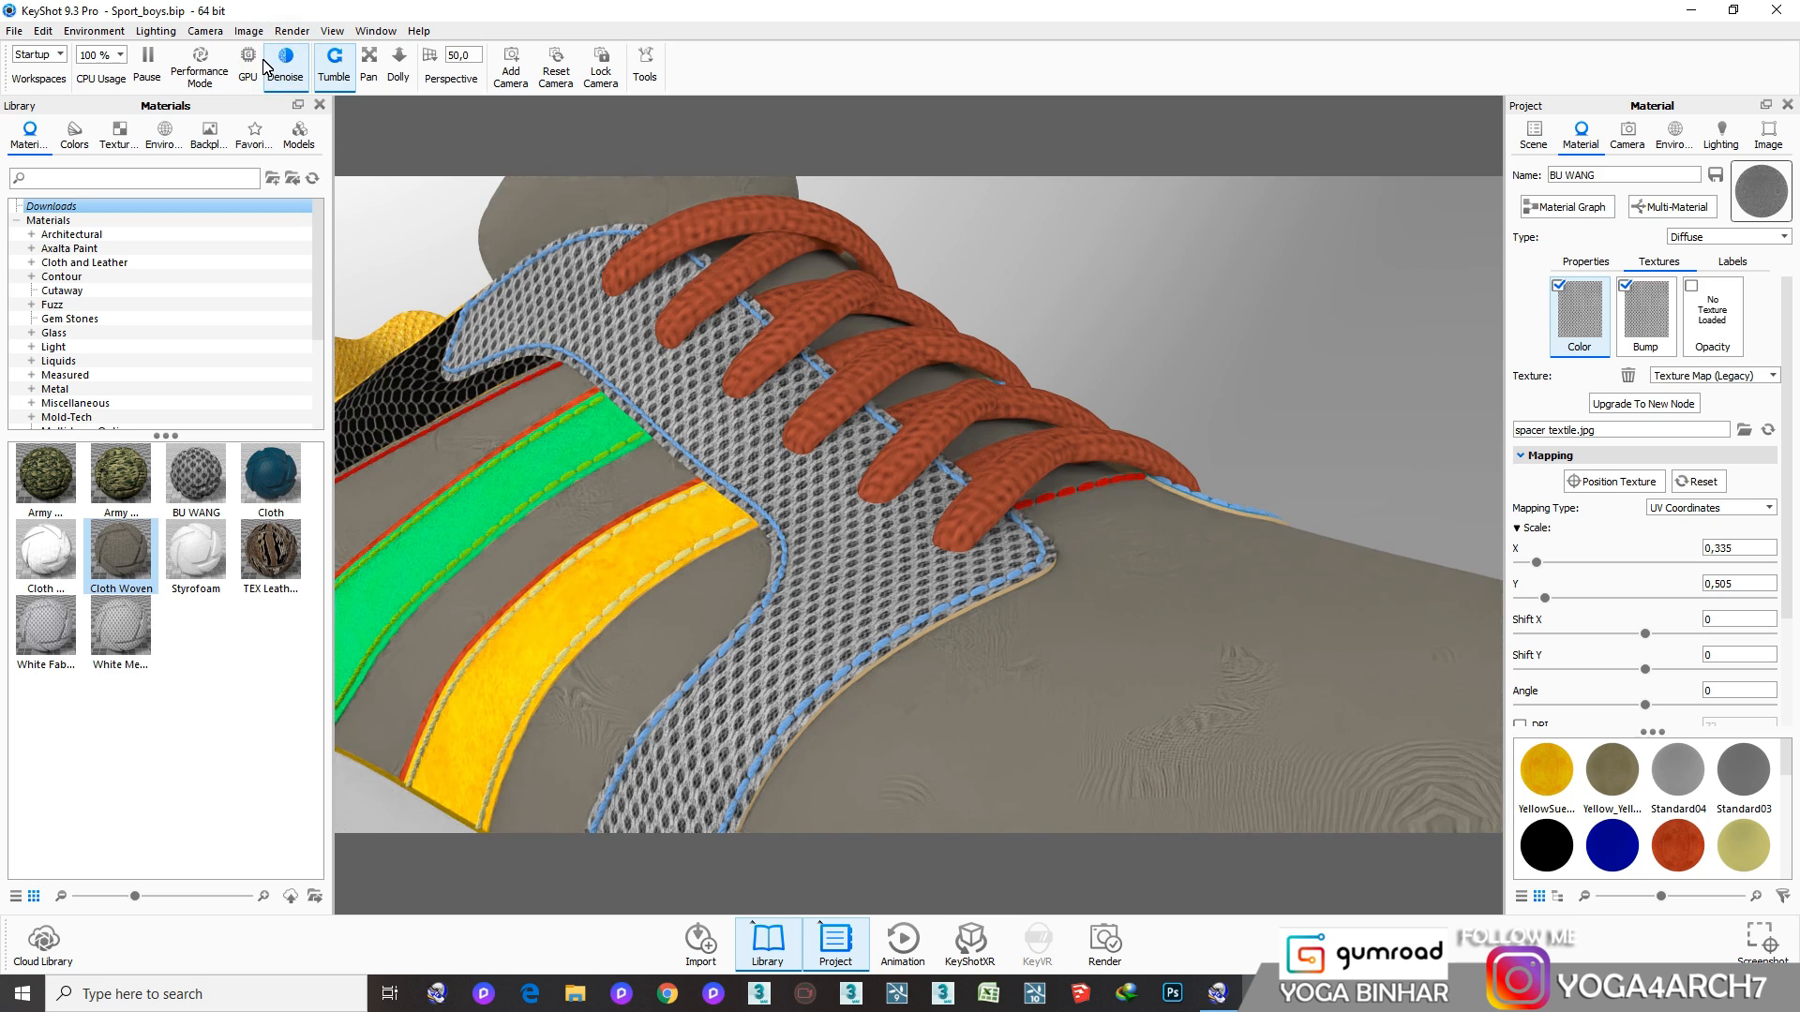
left_click(249, 58)
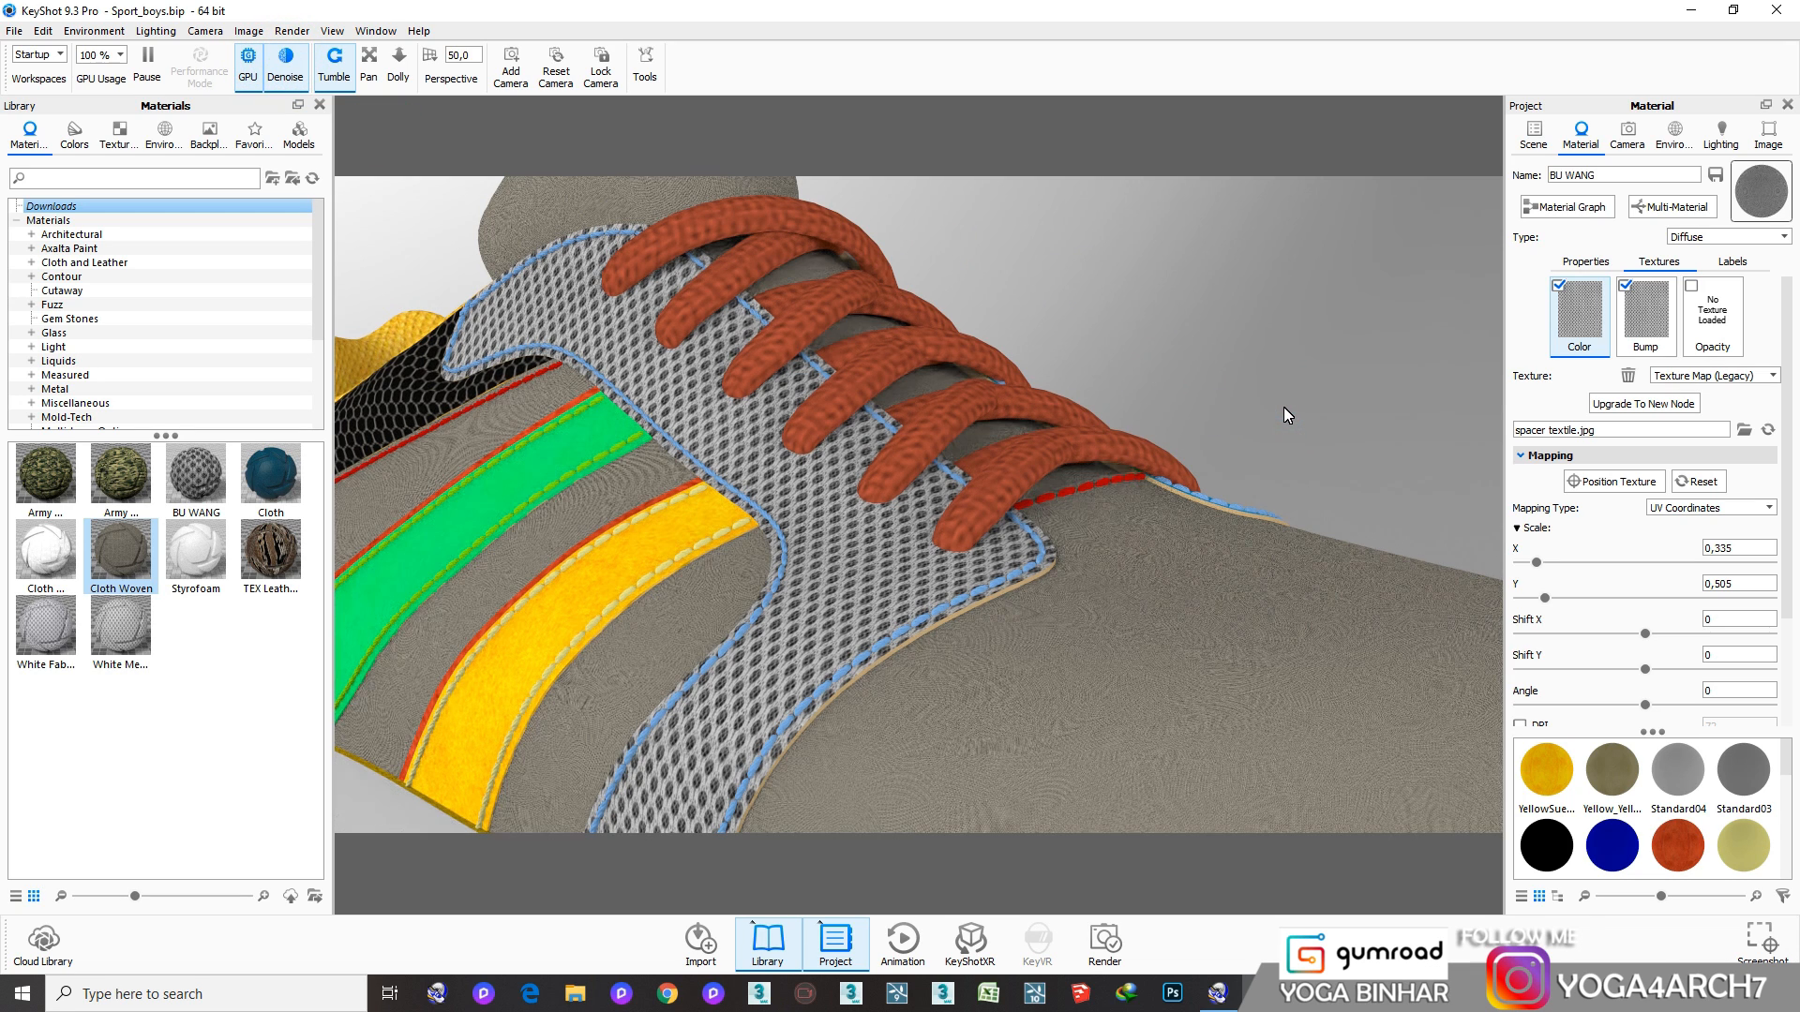
Enlarge the weave of the upper's Cloth Woven material by setting its diffuse texture scale to 4.61
left_click(1238, 685)
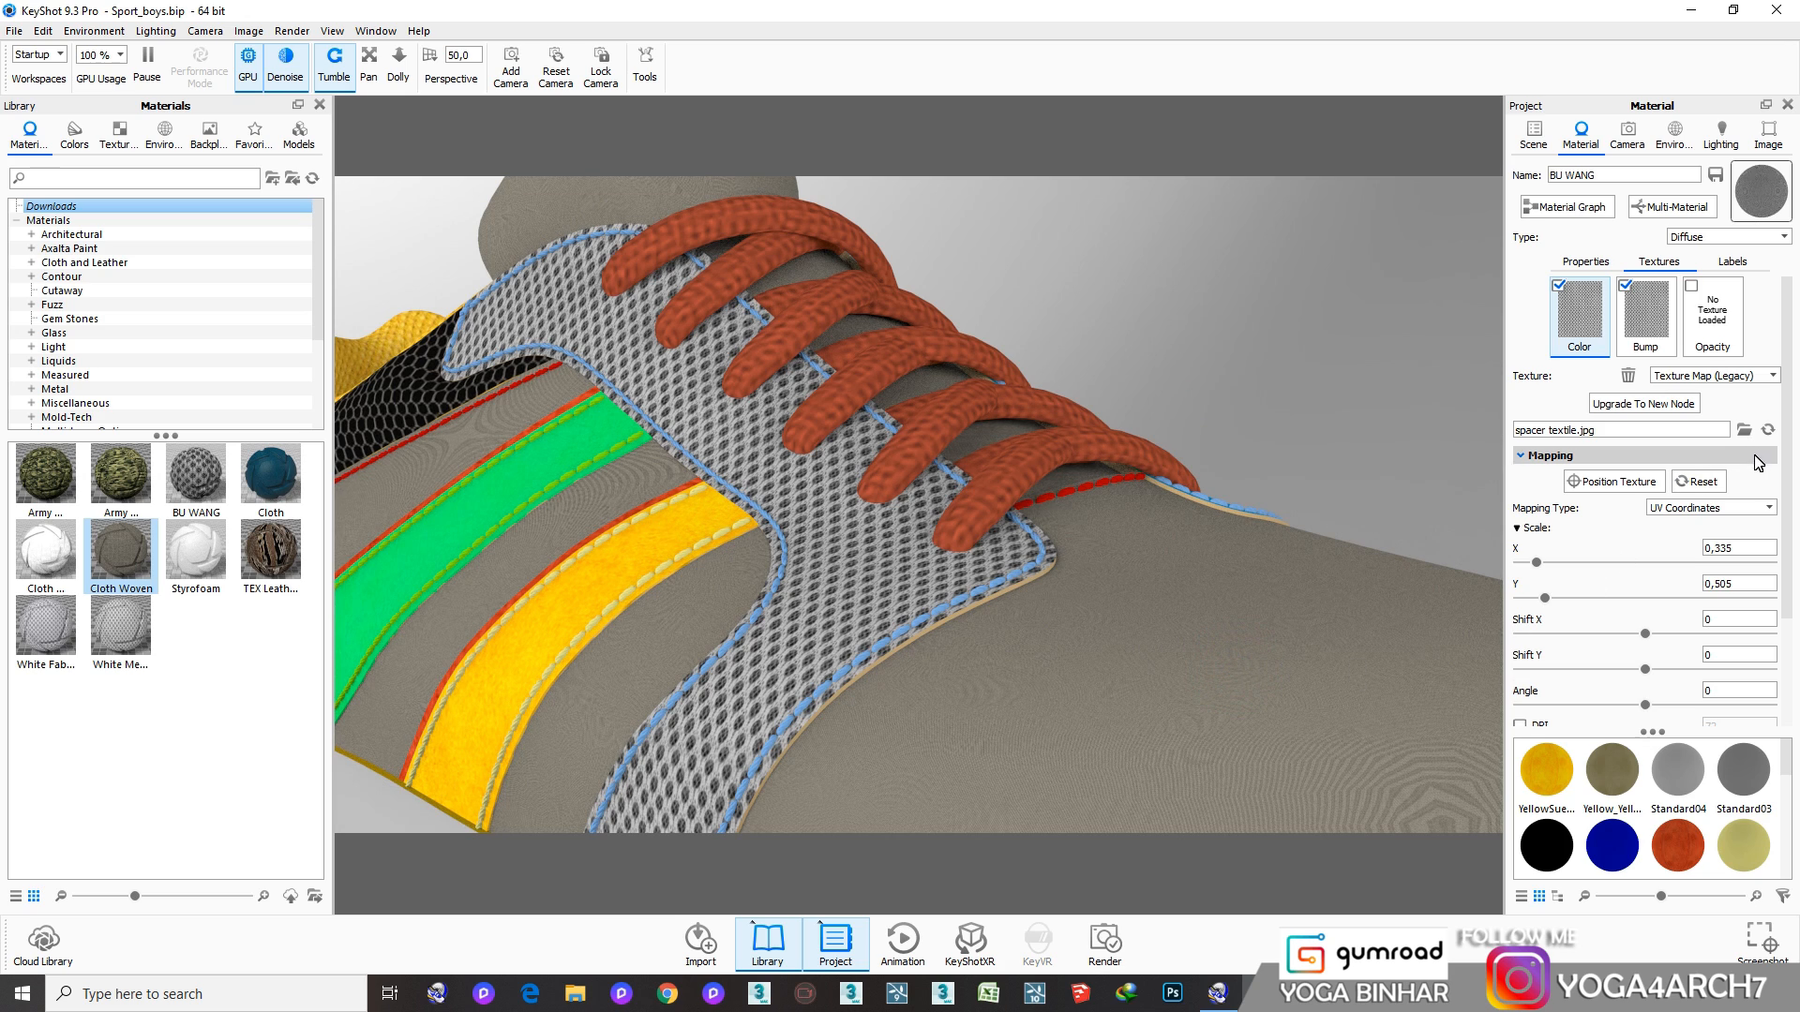
left_click(1206, 699)
left_click(1642, 407)
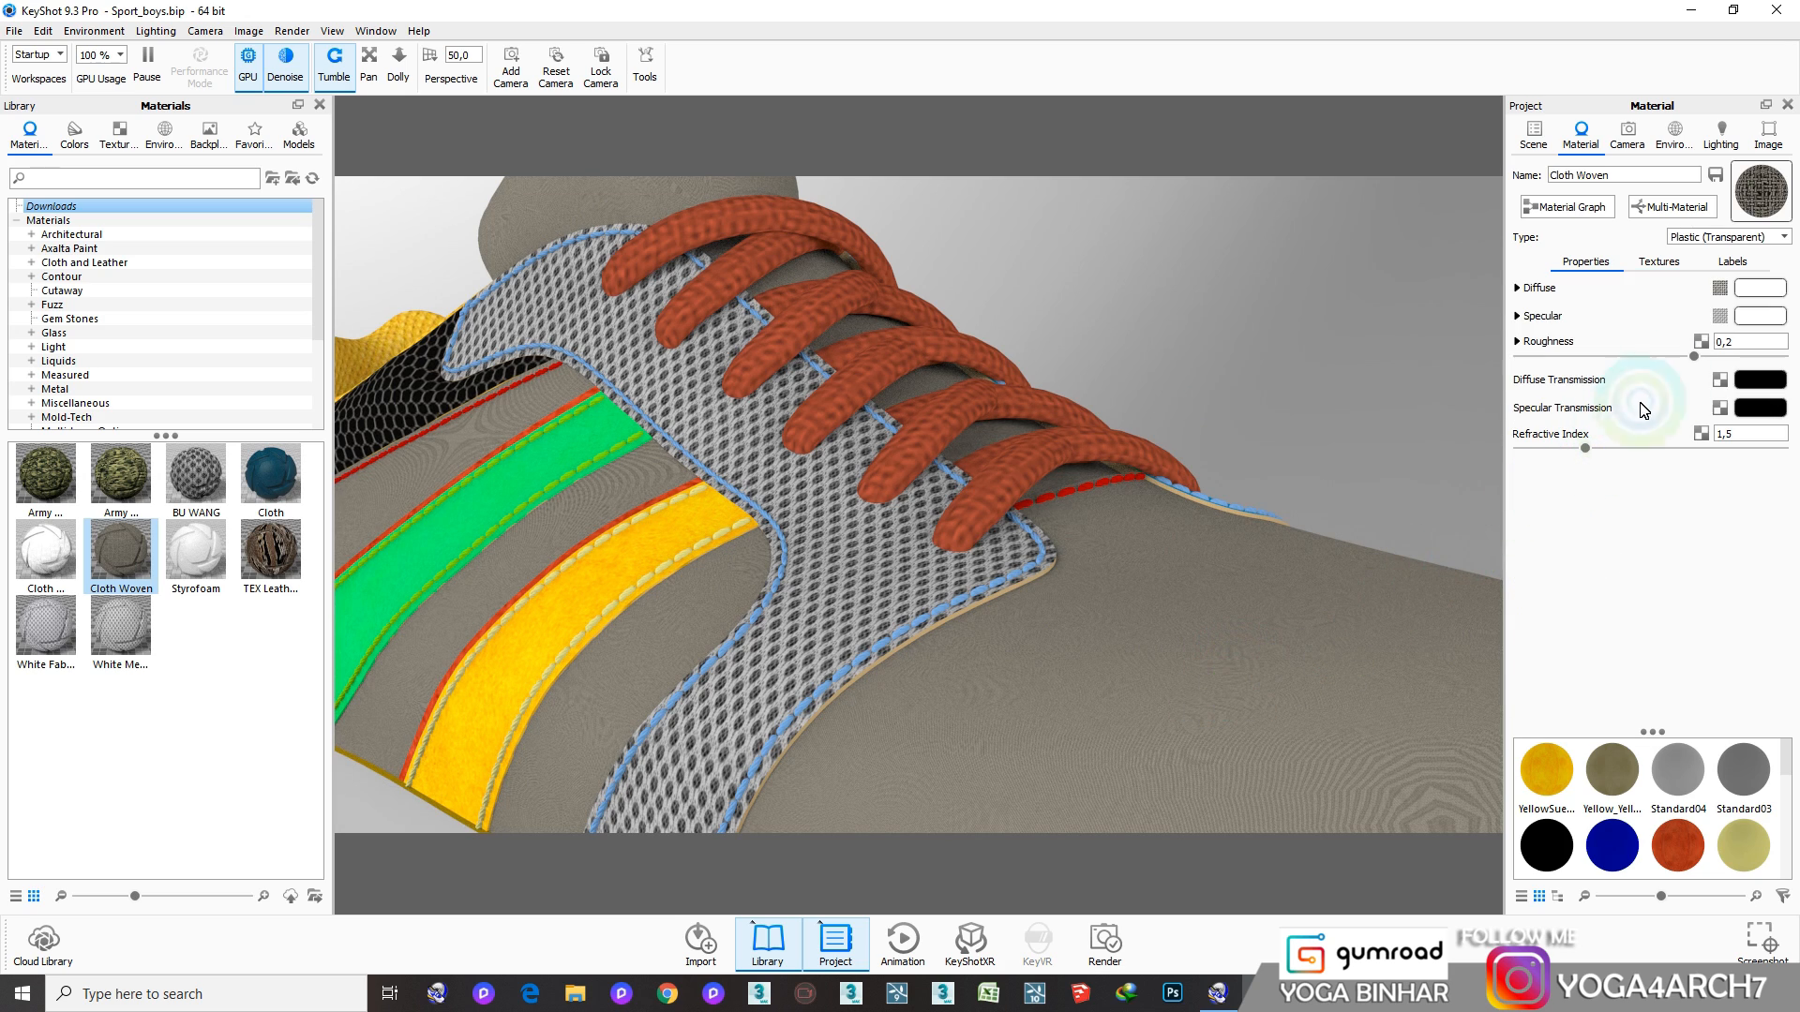
left_click(1657, 263)
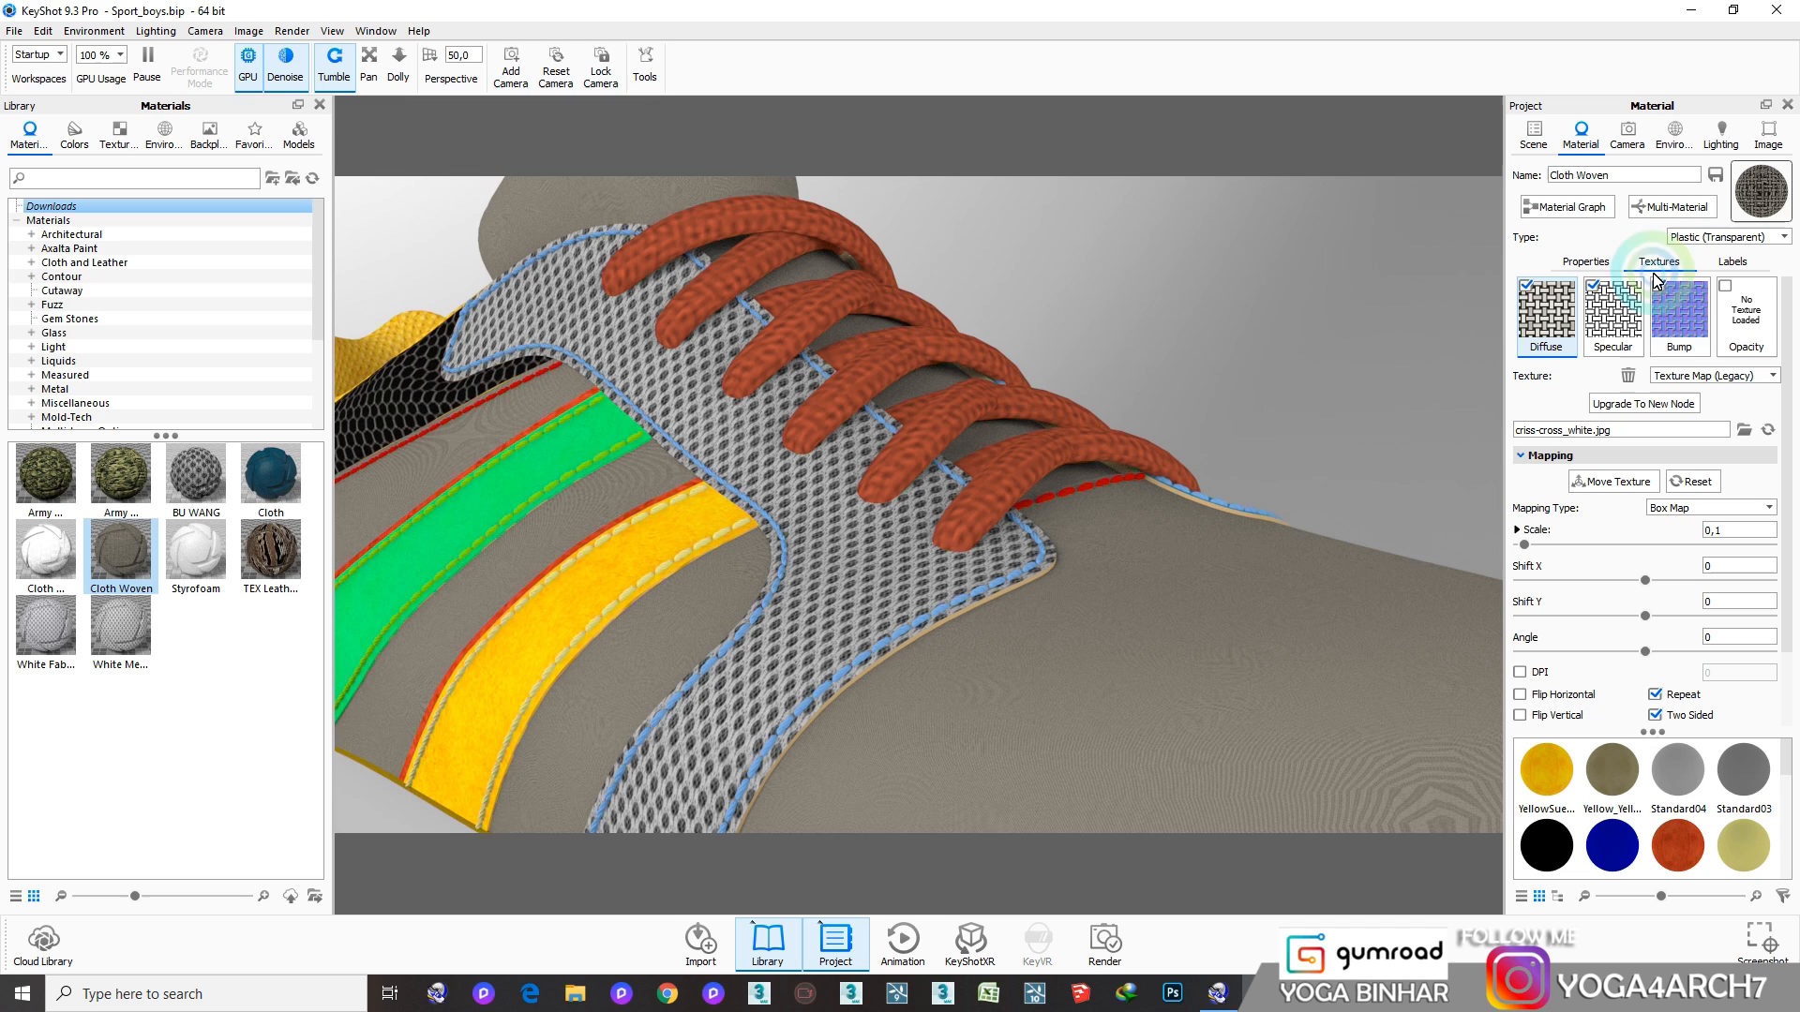
left_click_drag(1525, 547, 1753, 559)
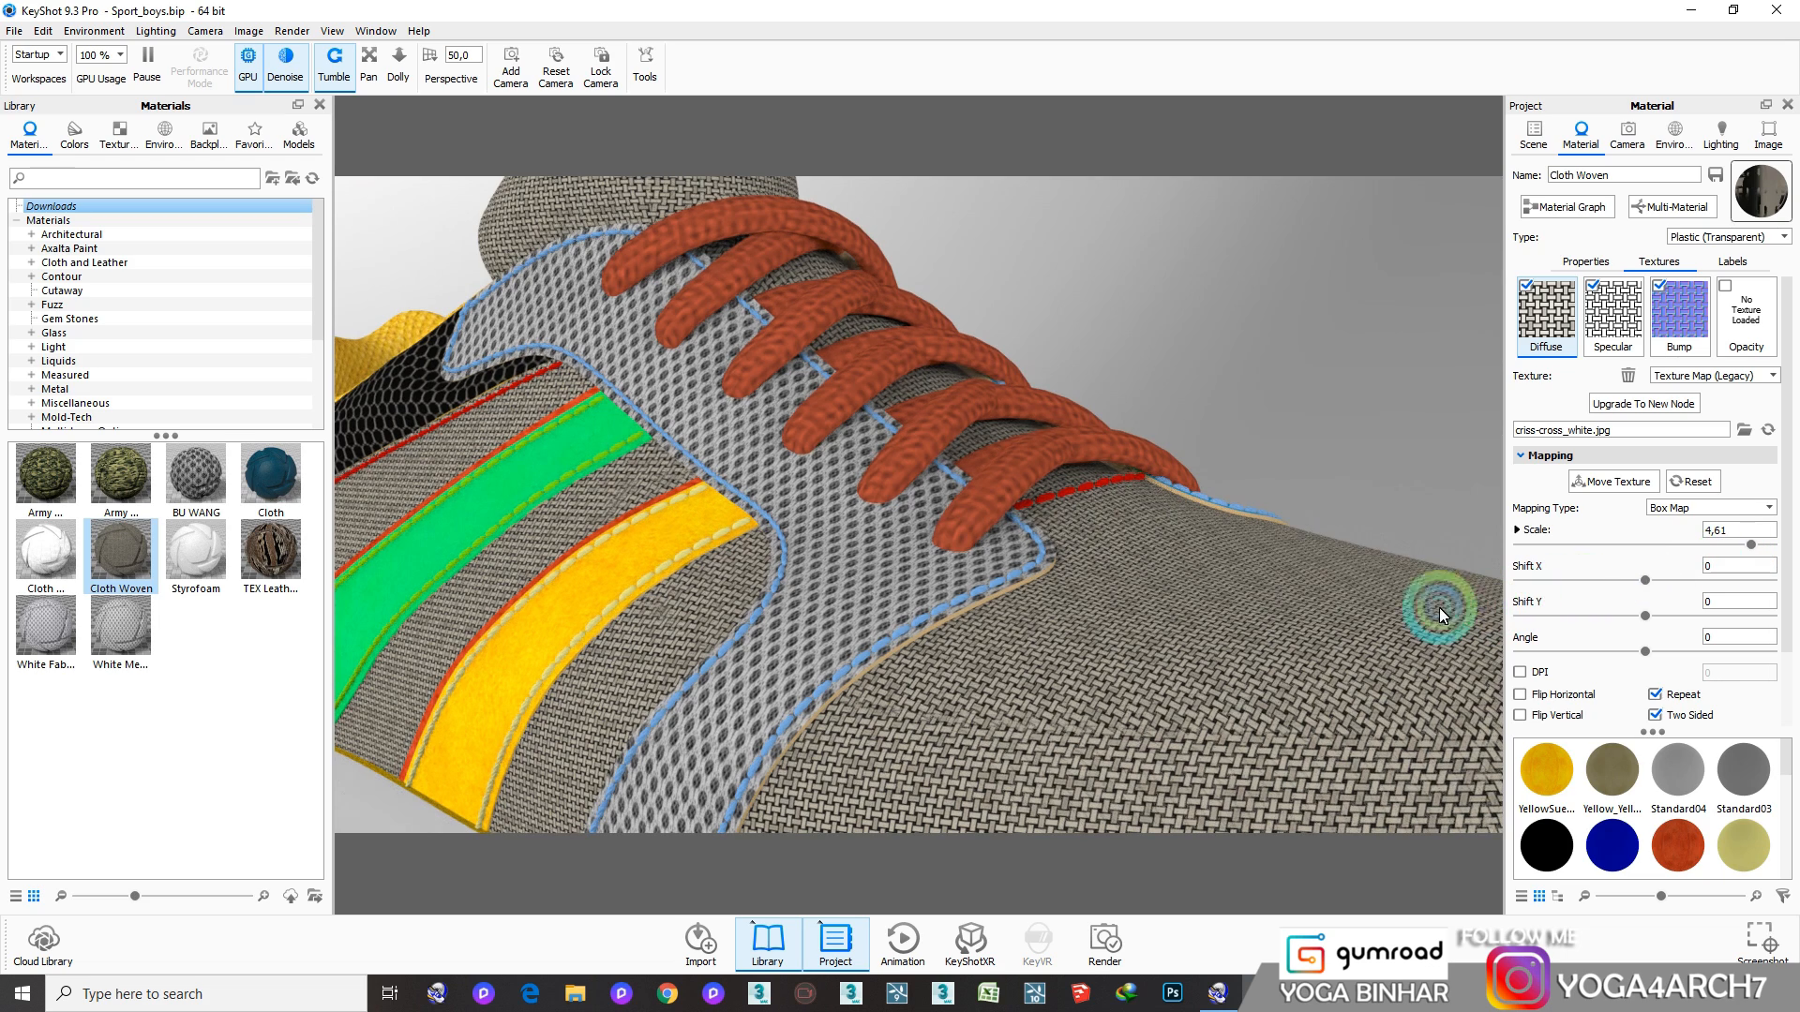
Change the diffuse color of the blue stitching around the lace panel to dark grey #424242
scroll(1239, 592, "down", 5)
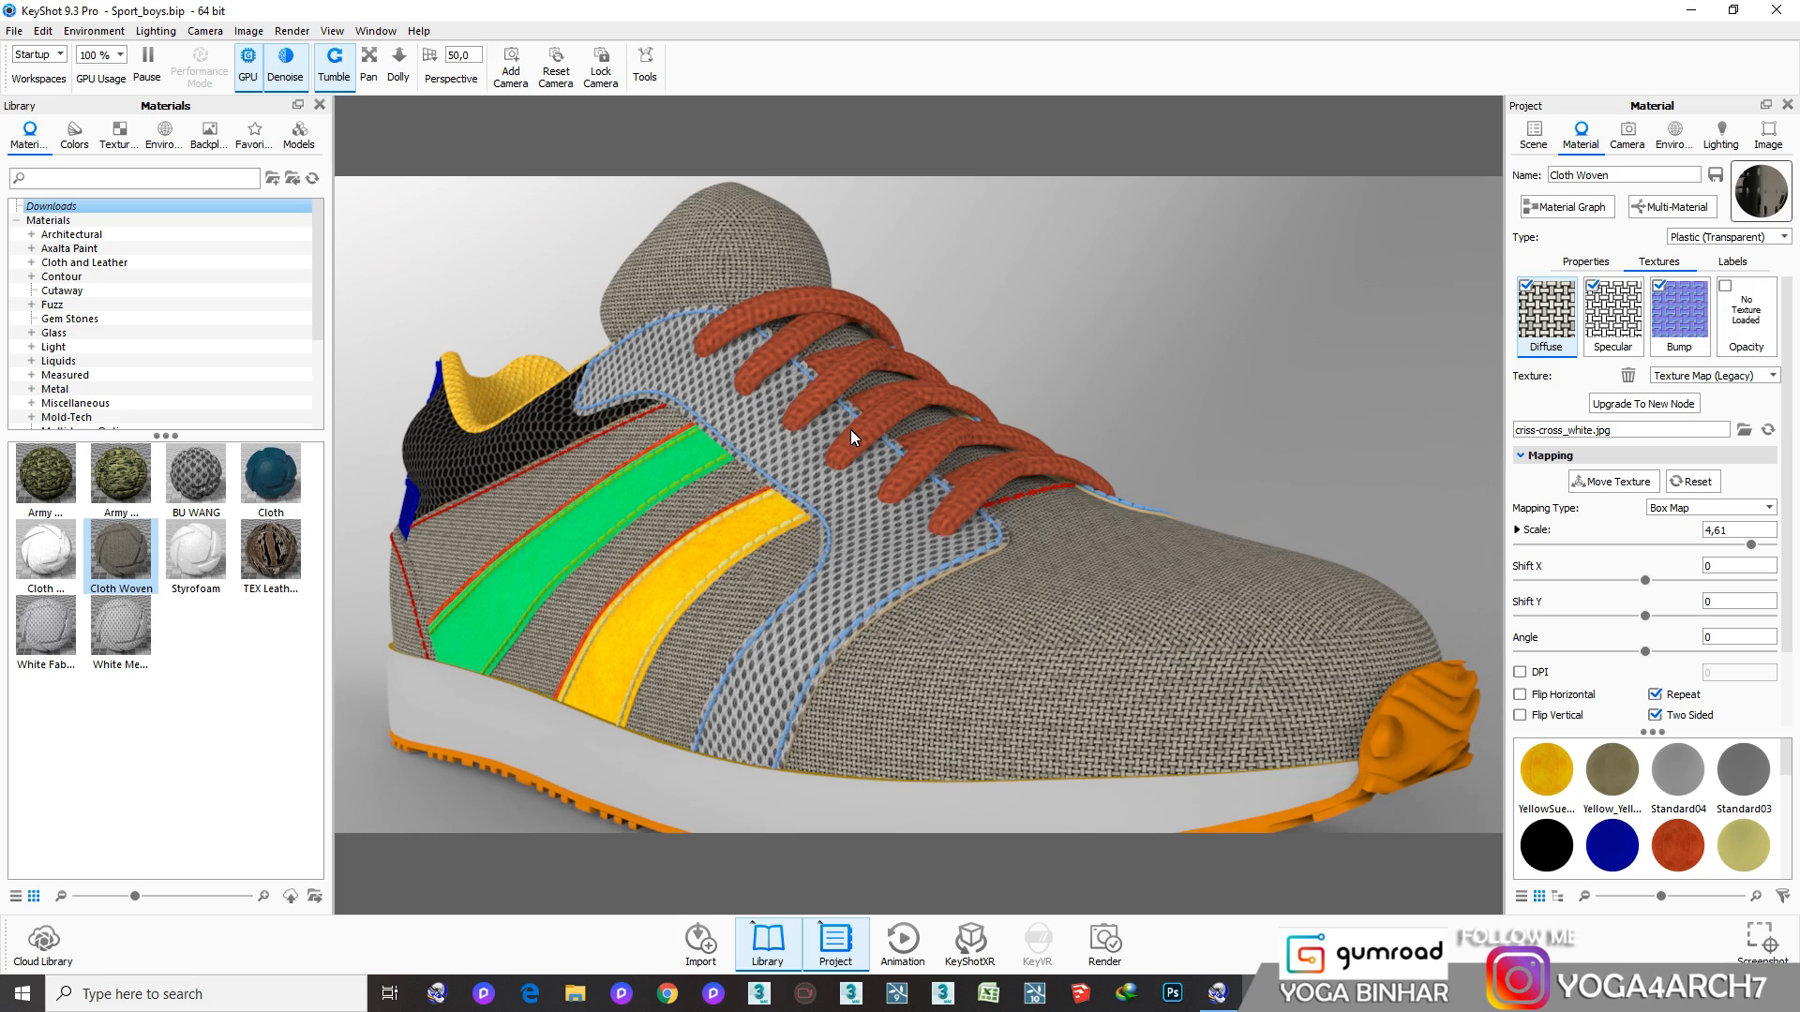
scroll(1033, 636, "up", 5)
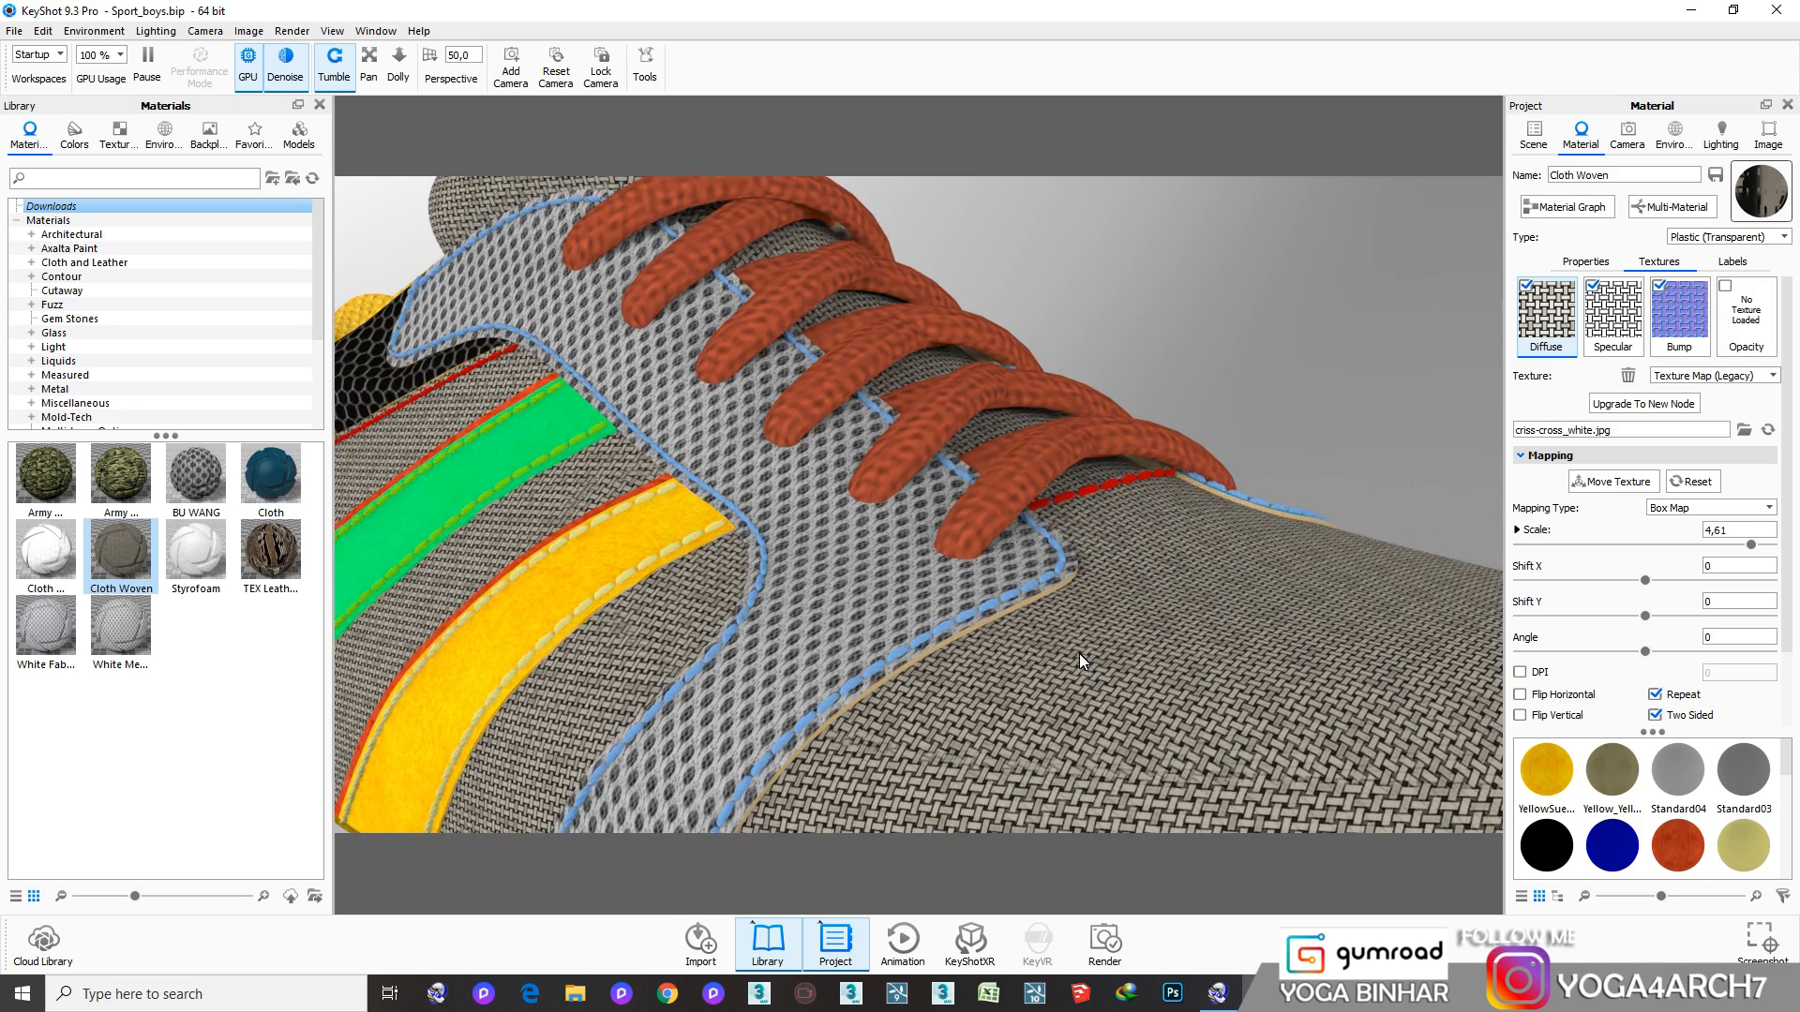
scroll(1070, 632, "up", 4)
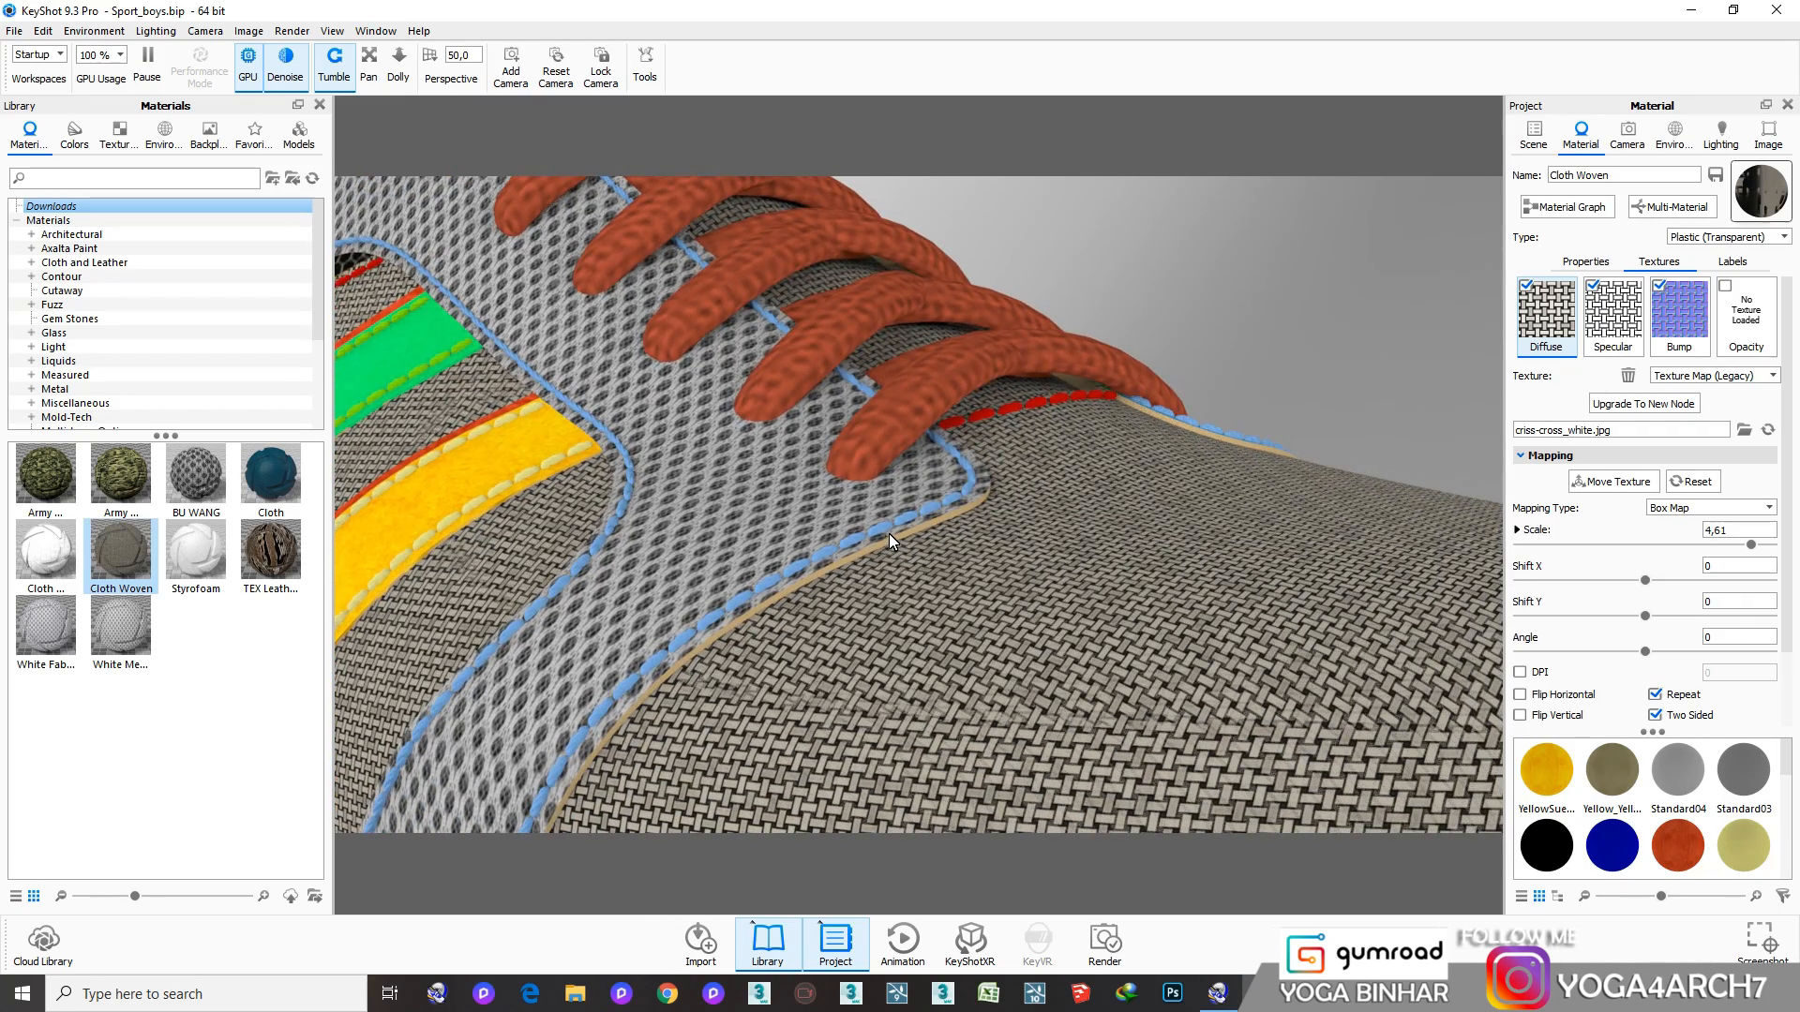
double_click(878, 532)
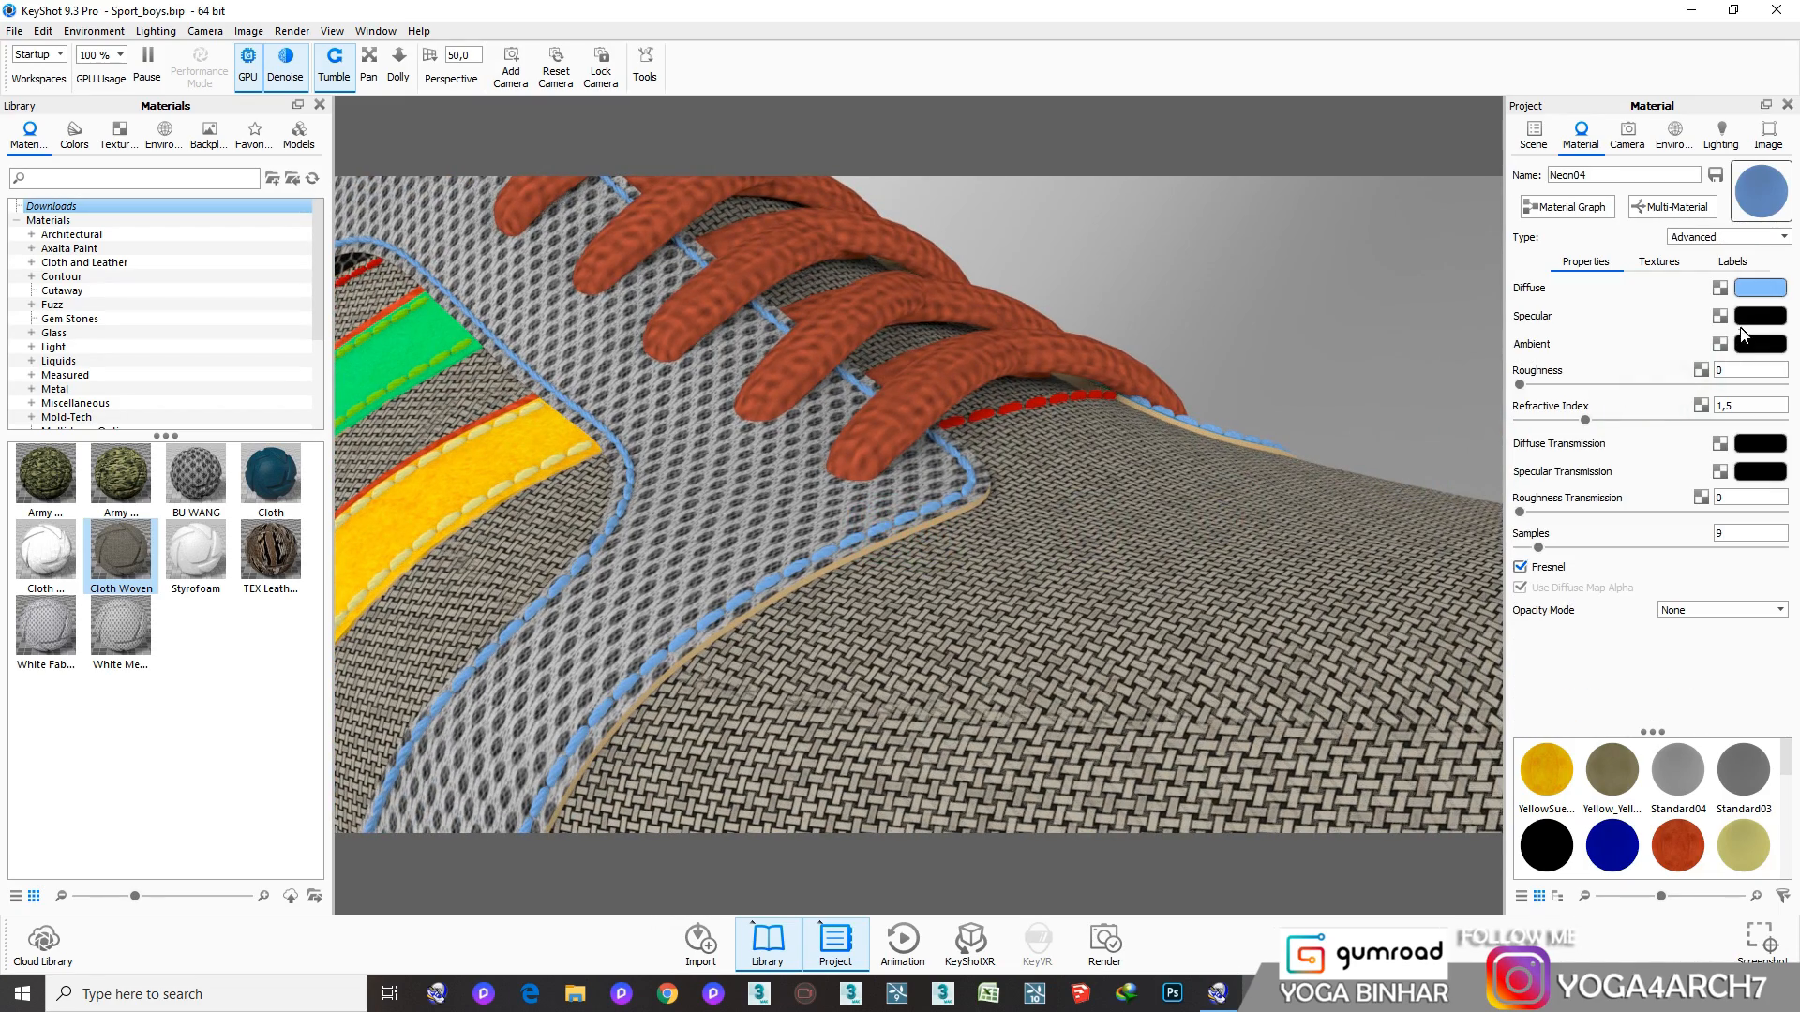
left_click(1746, 286)
left_click_drag(1529, 222, 1470, 241)
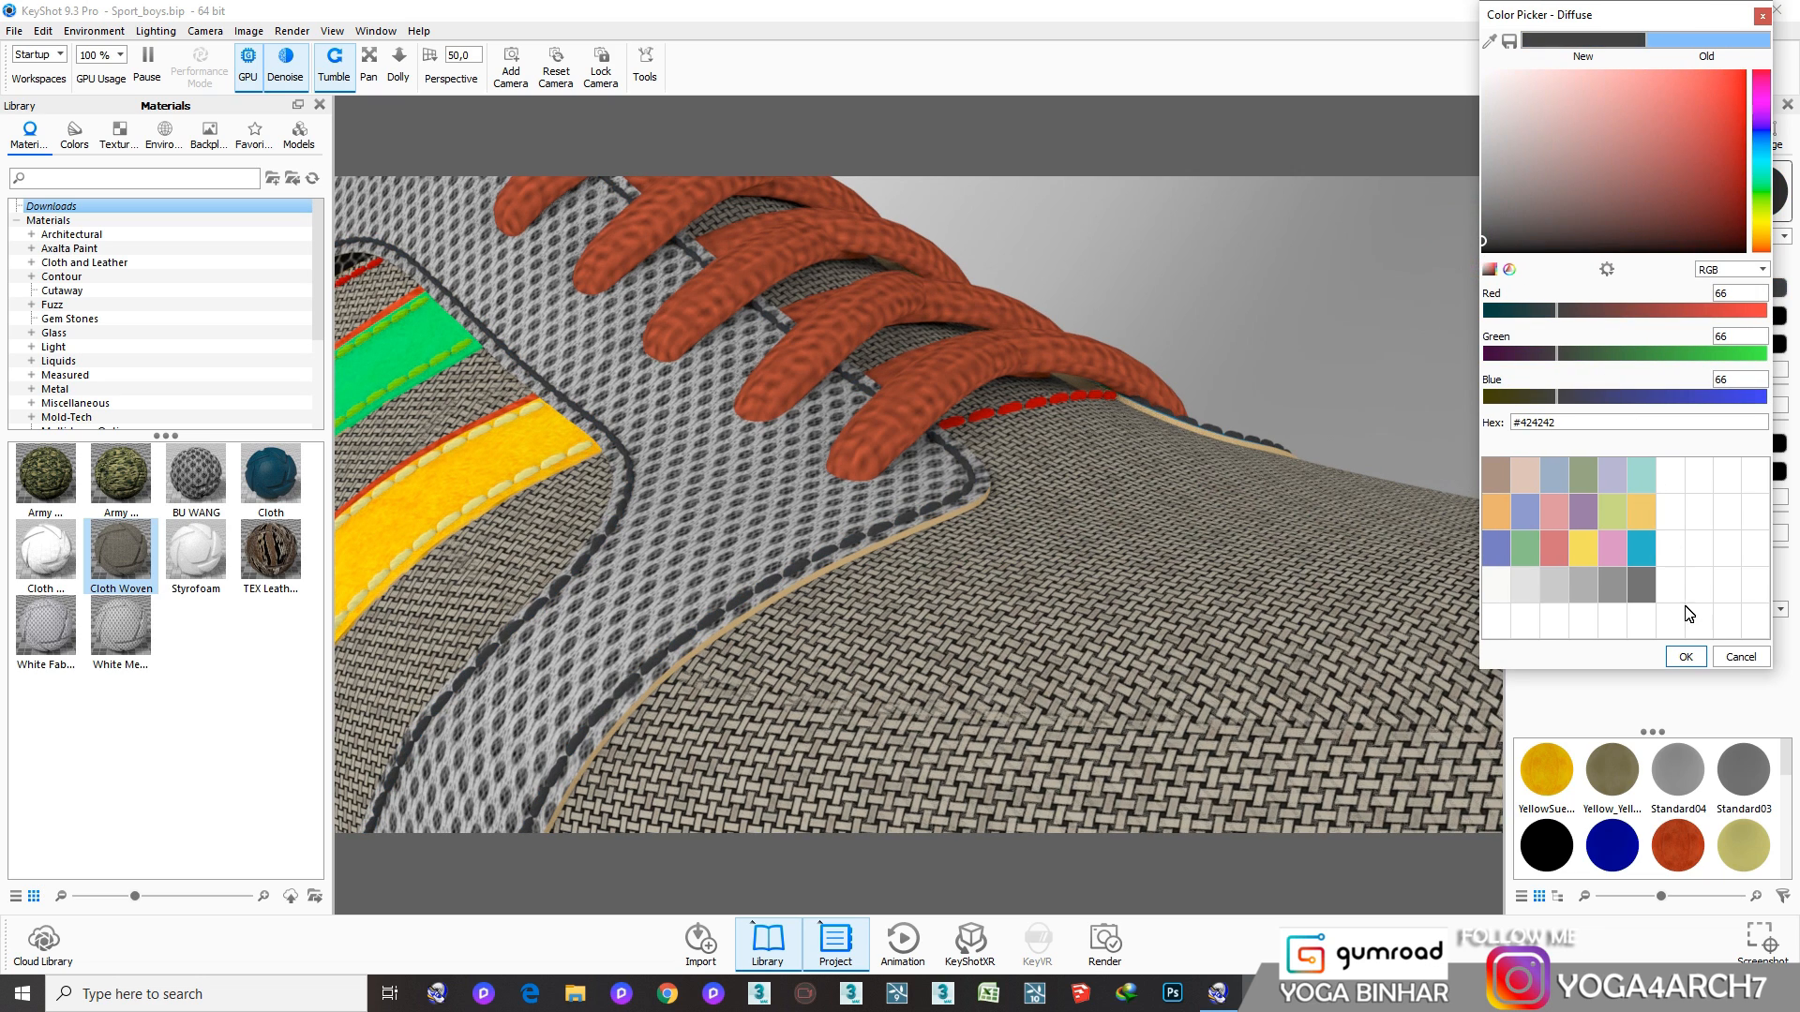
left_click(1685, 655)
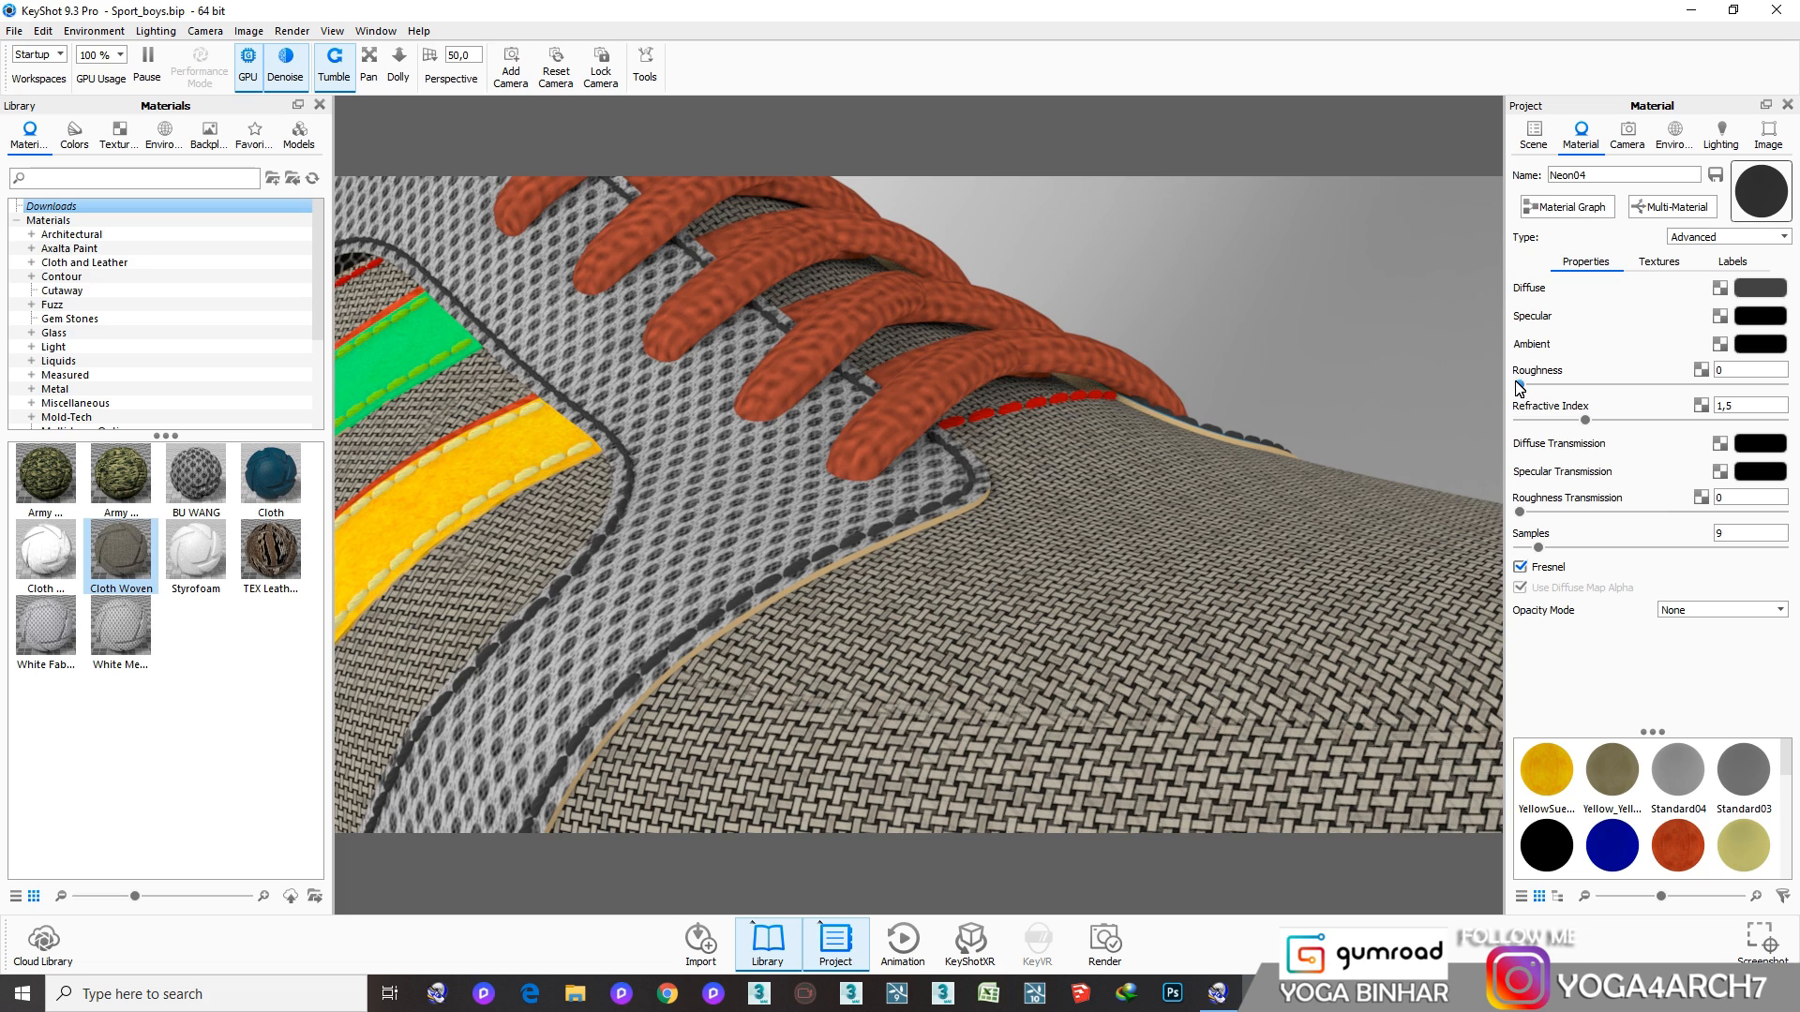
Set the dark grey stitching material's roughness to 0.141 and its refractive index to 1.4
left_click_drag(1517, 382, 1572, 421)
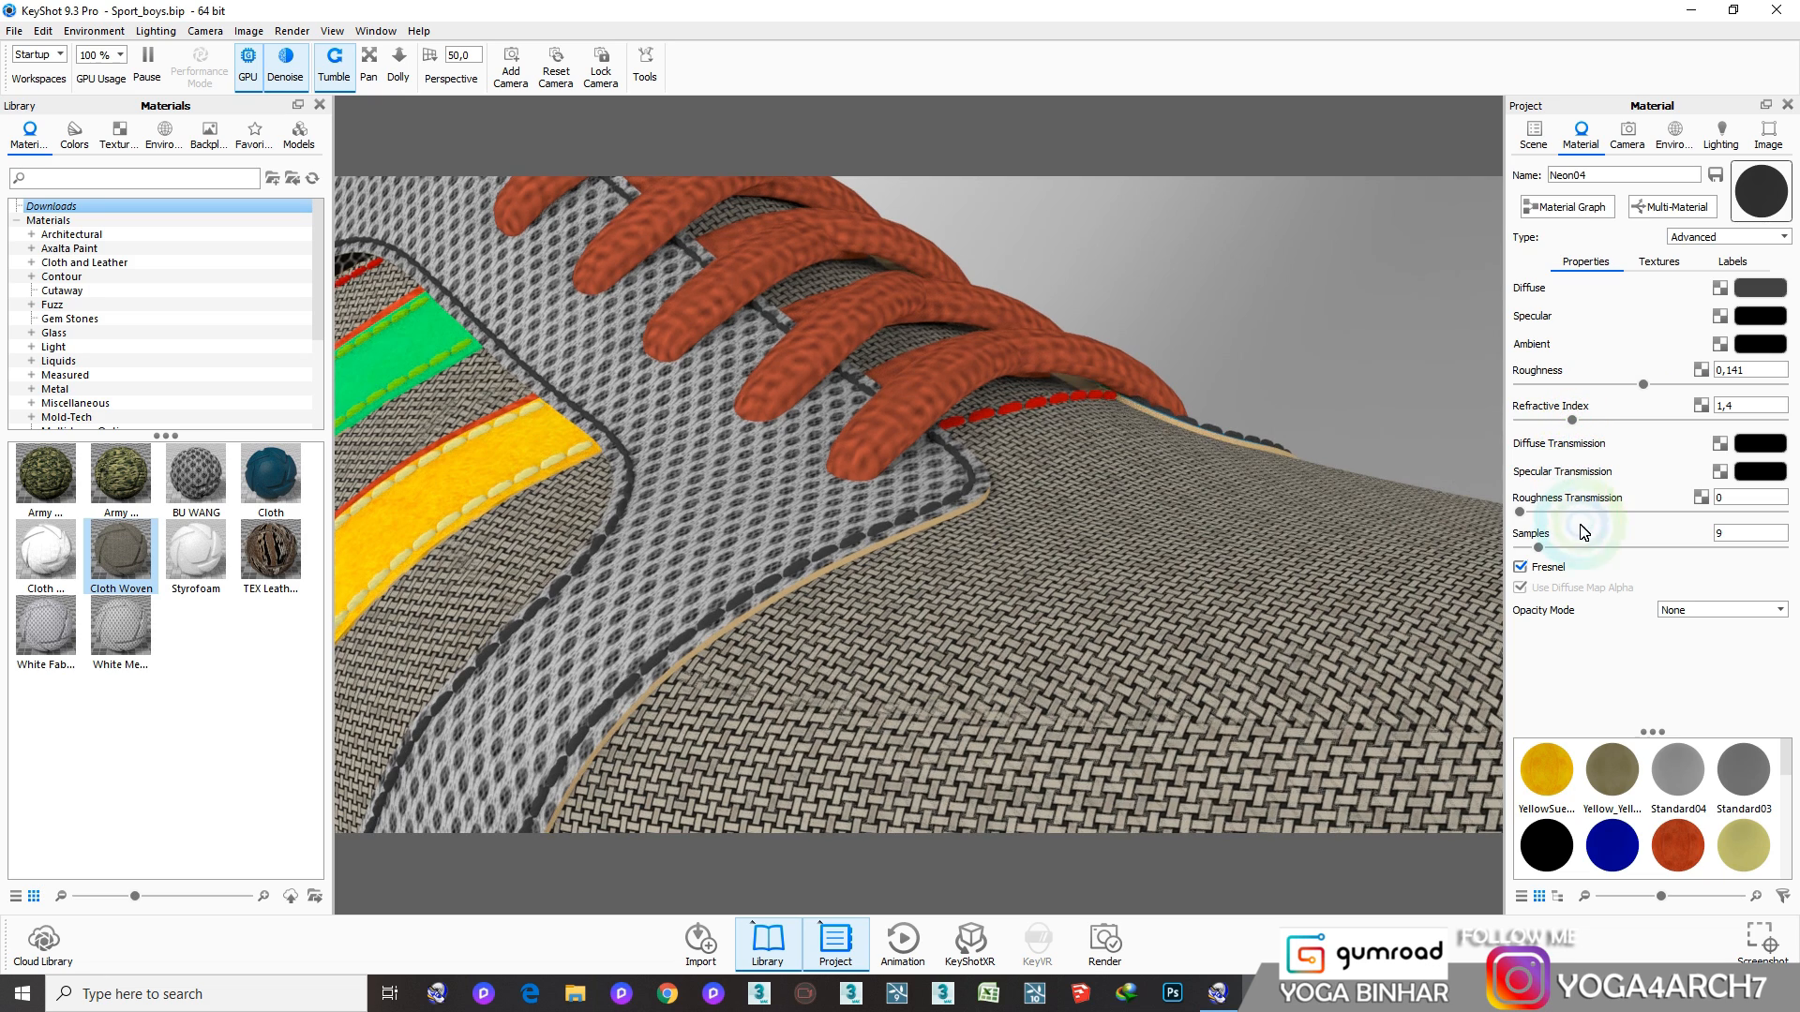
left_click(1323, 513)
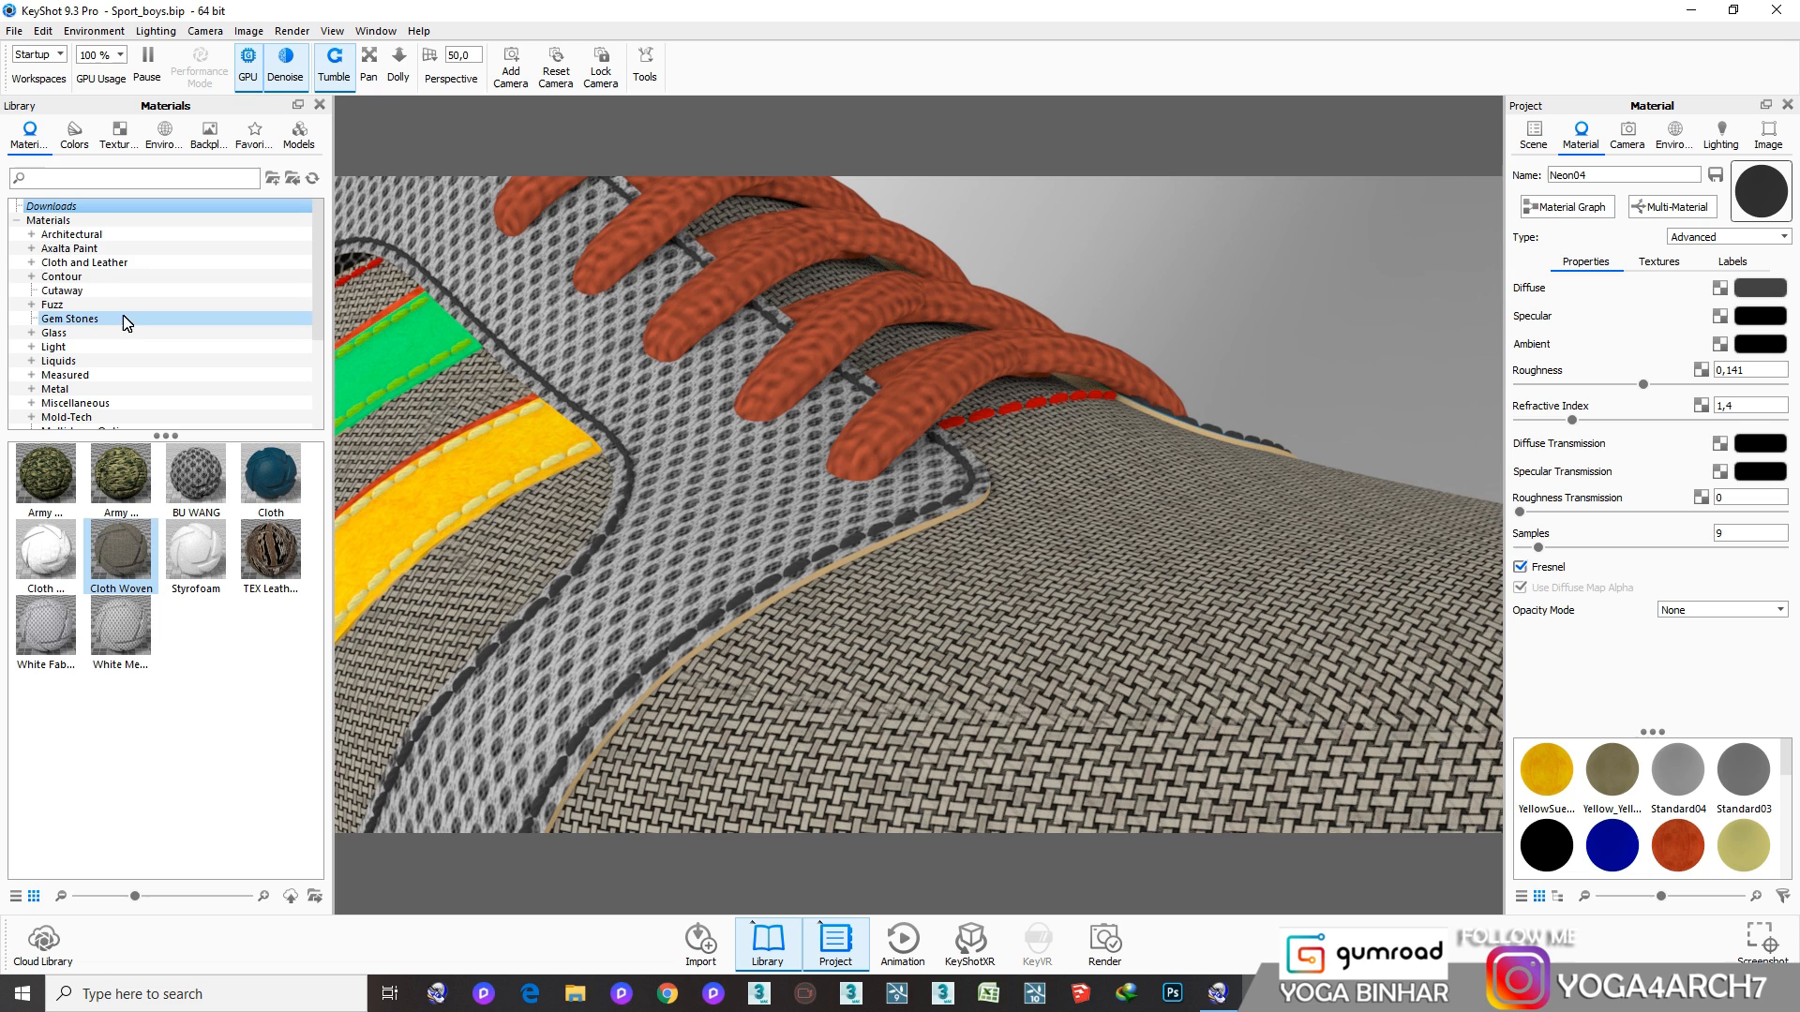
Apply Leather White Perforated 1000mm to the laces and set its opacity texture's width and height to 14.96 mm
left_click(88, 264)
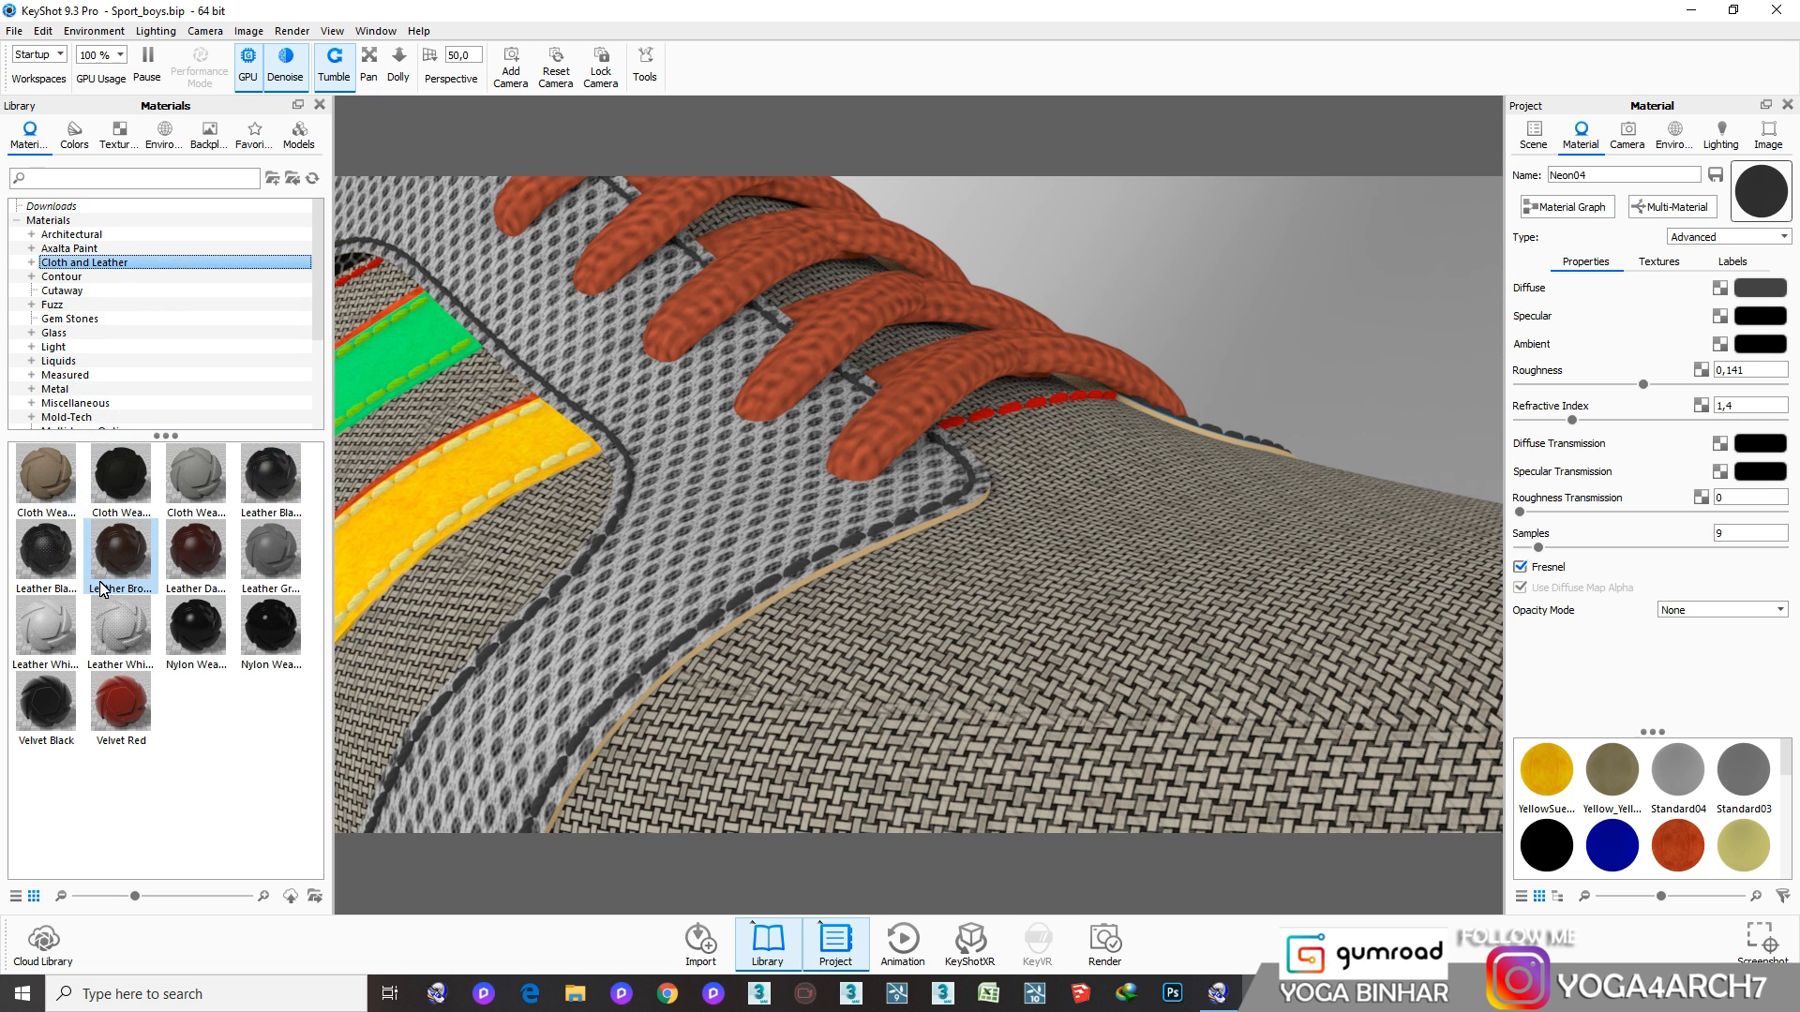
left_click_drag(121, 630, 953, 387)
double_click(1003, 372)
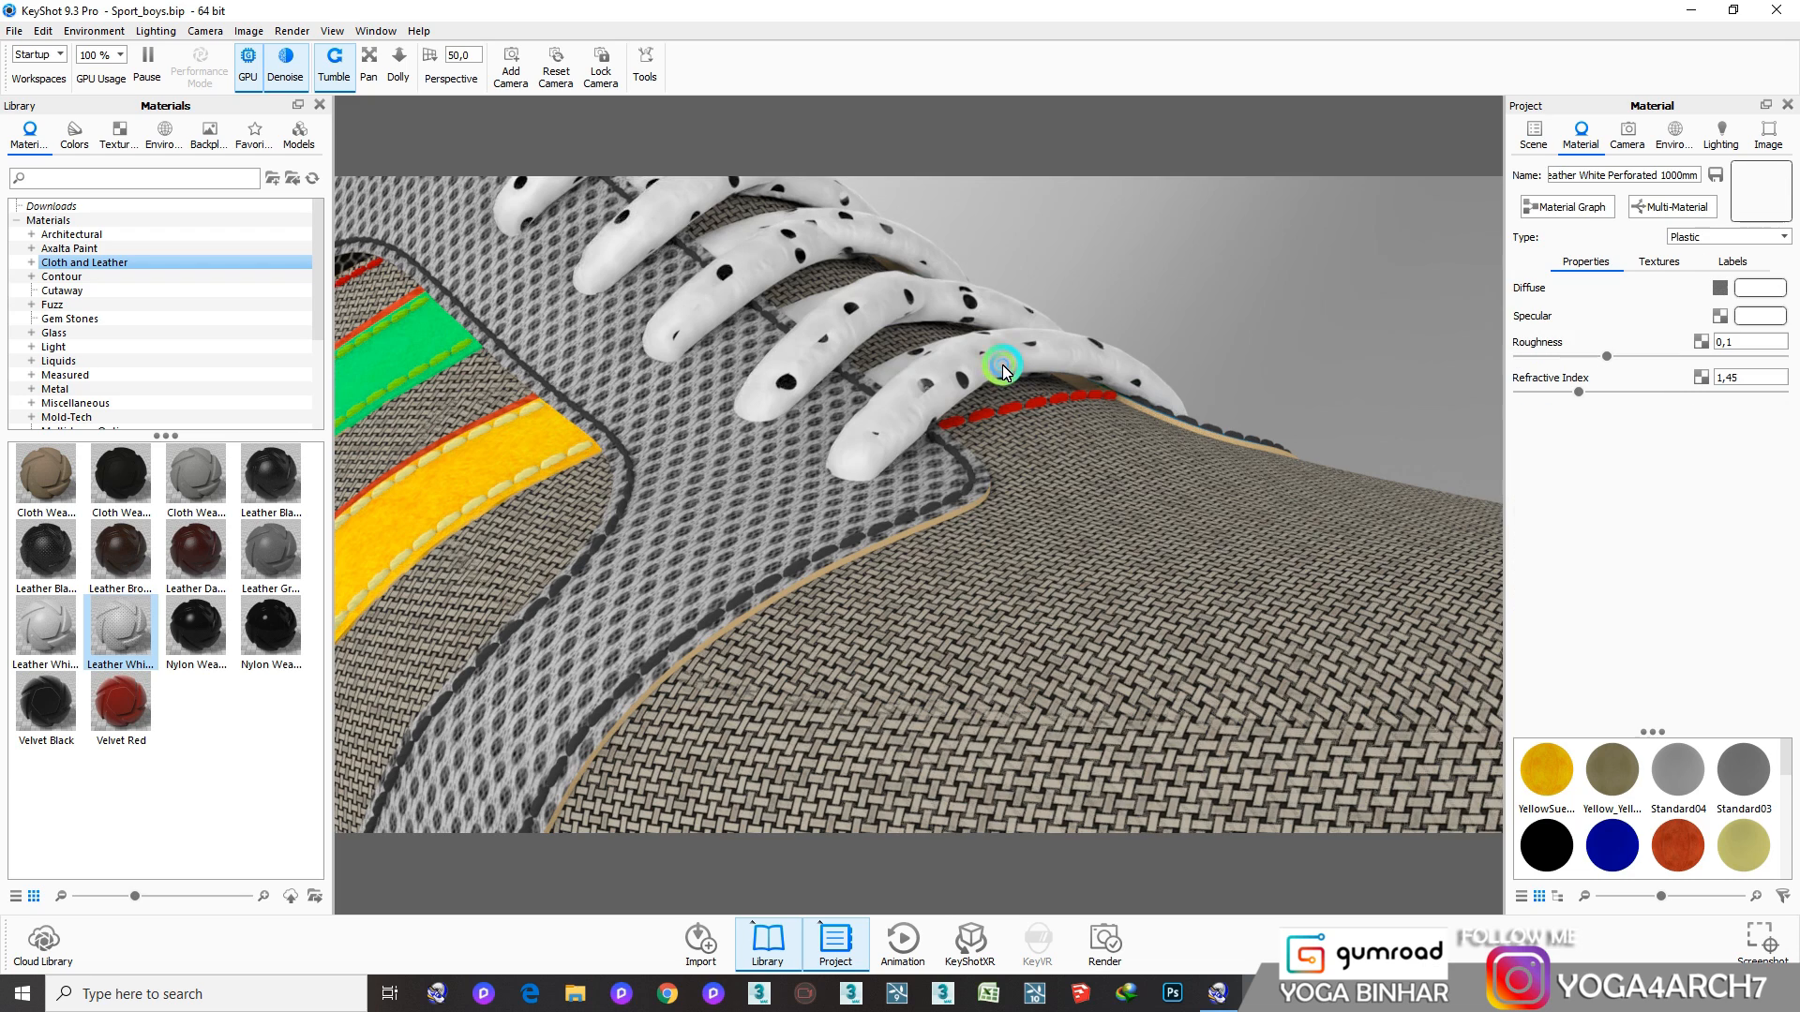
left_click(1676, 265)
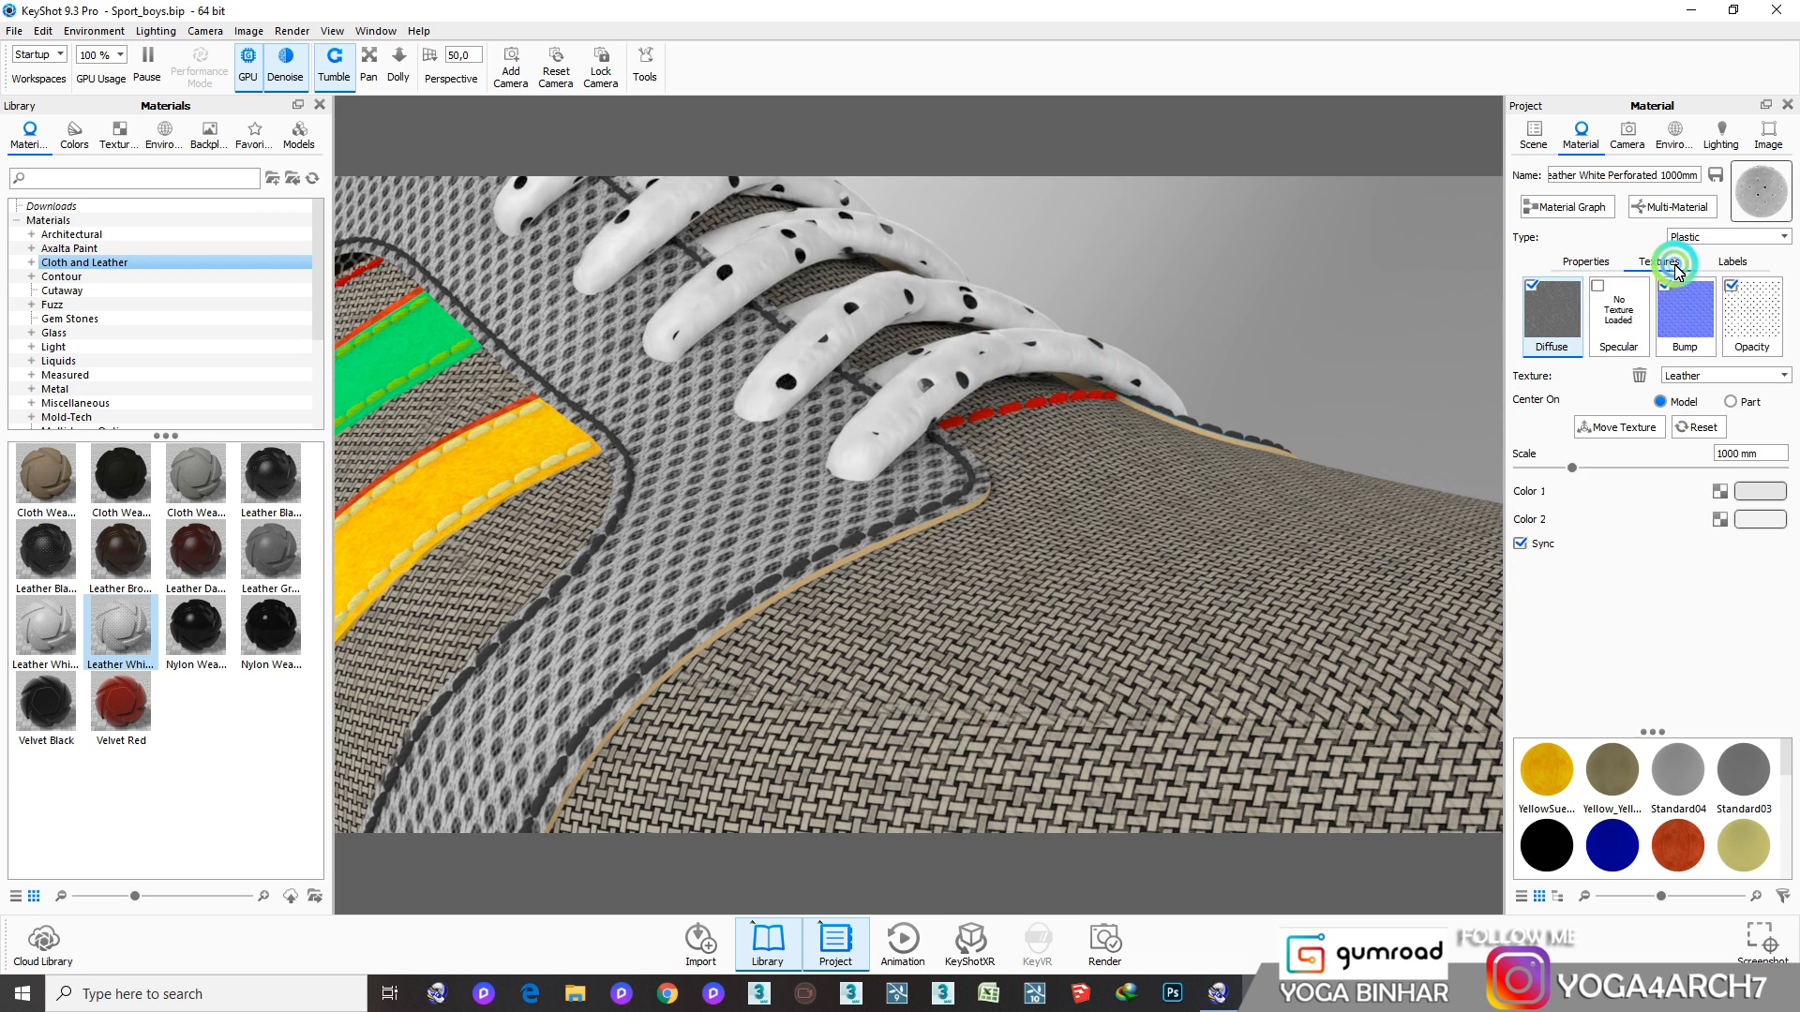
left_click(1750, 312)
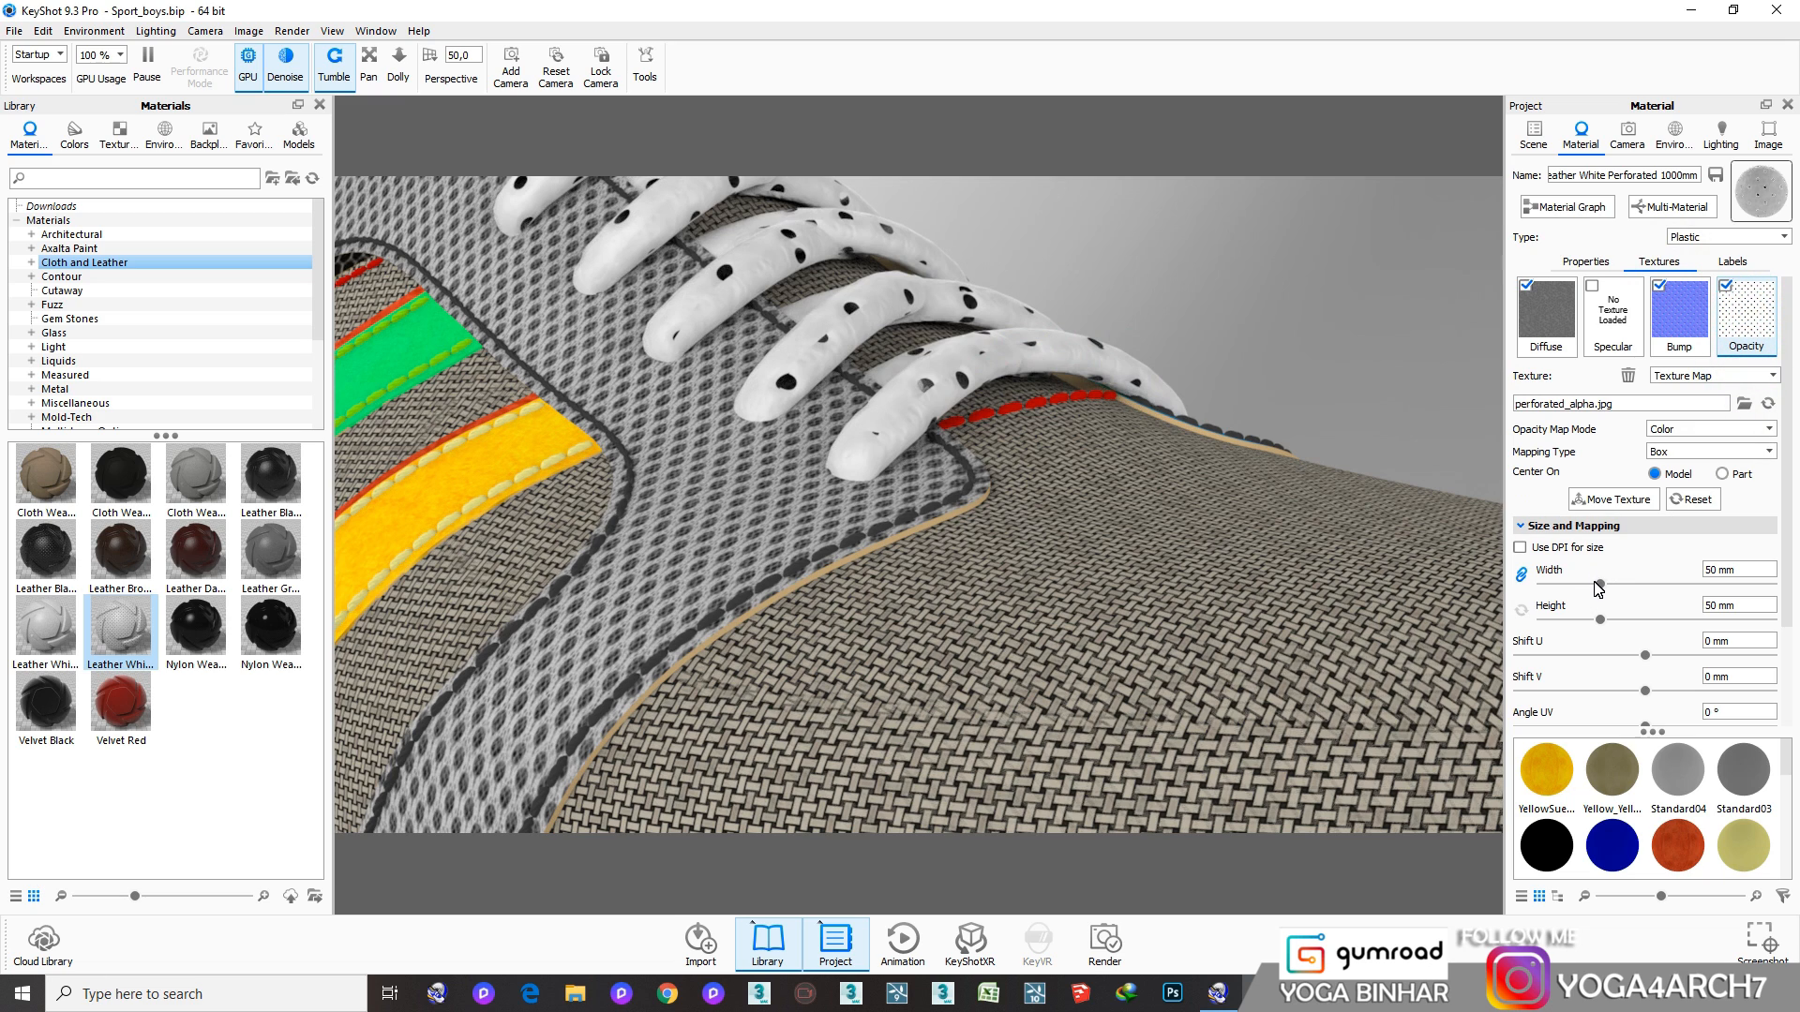
mouse_move(1598, 587)
left_mouse_down()
mouse_move(1550, 583)
mouse_move(1629, 589)
left_mouse_up()
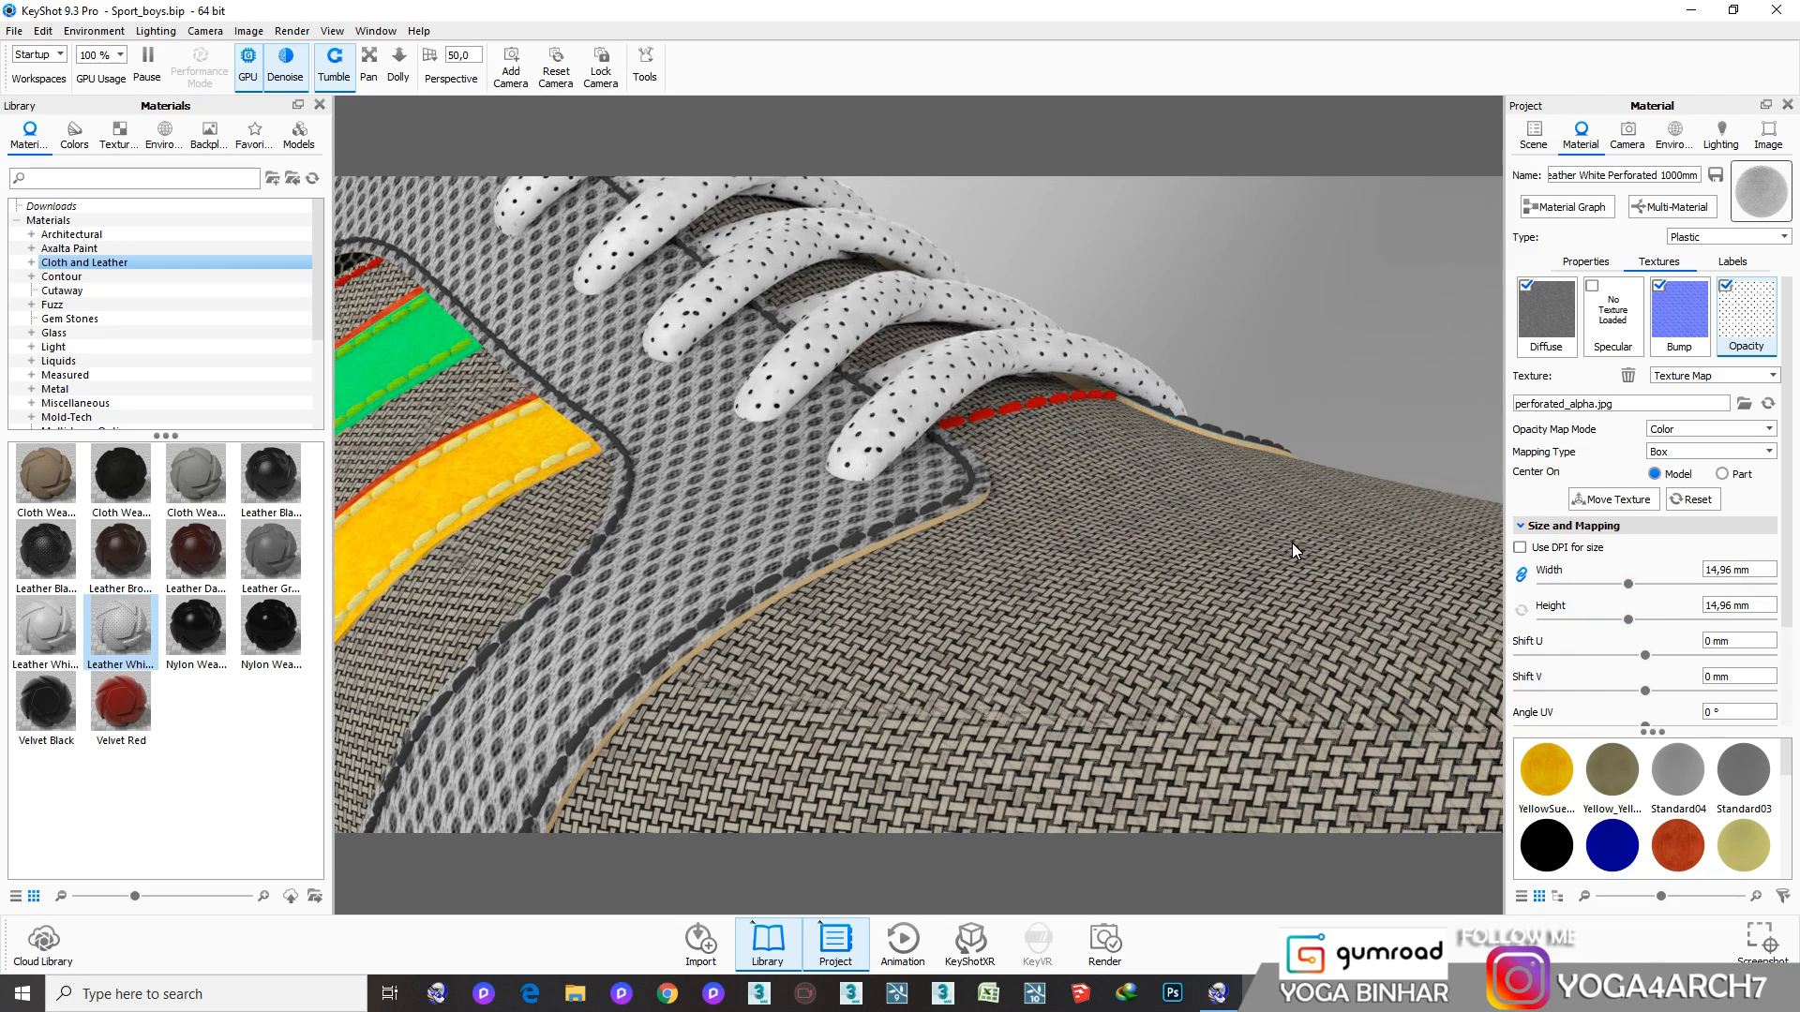
Copy the dark grey Neon04 stitching material onto the red stitching at the base of the laces
scroll(1145, 534, "down", 5)
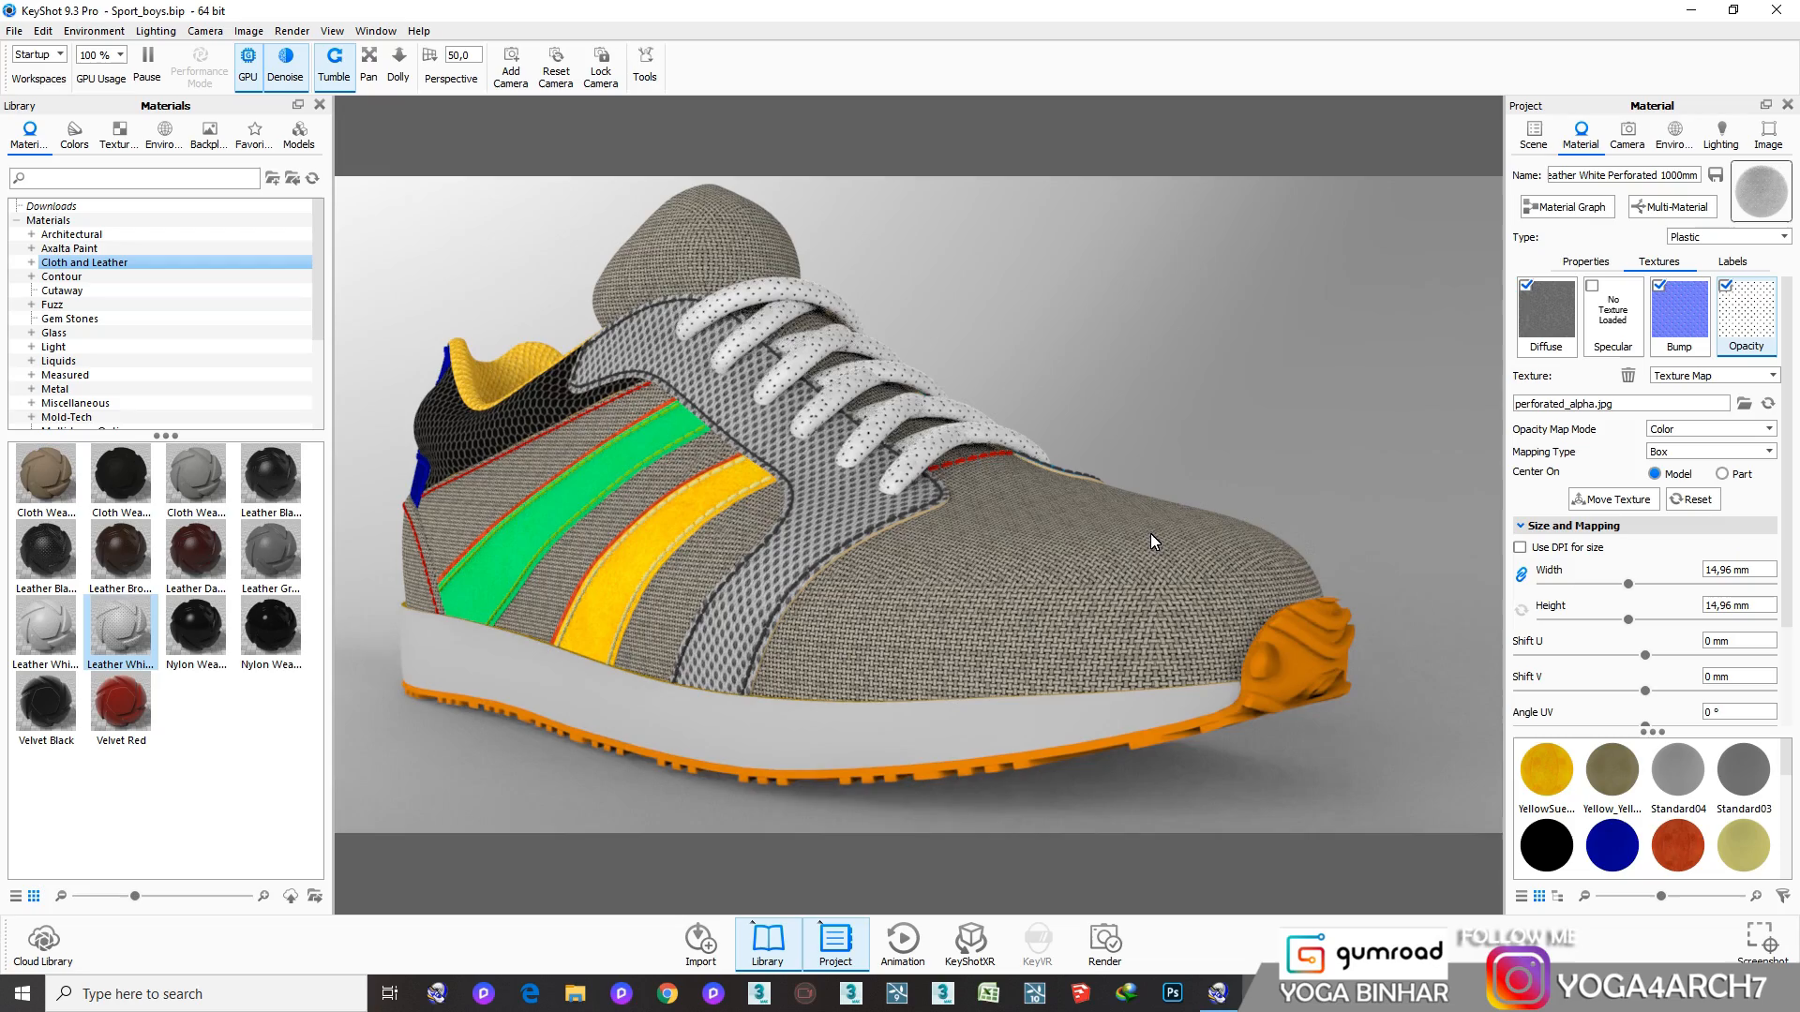
left_click_drag(1145, 532, 1139, 582)
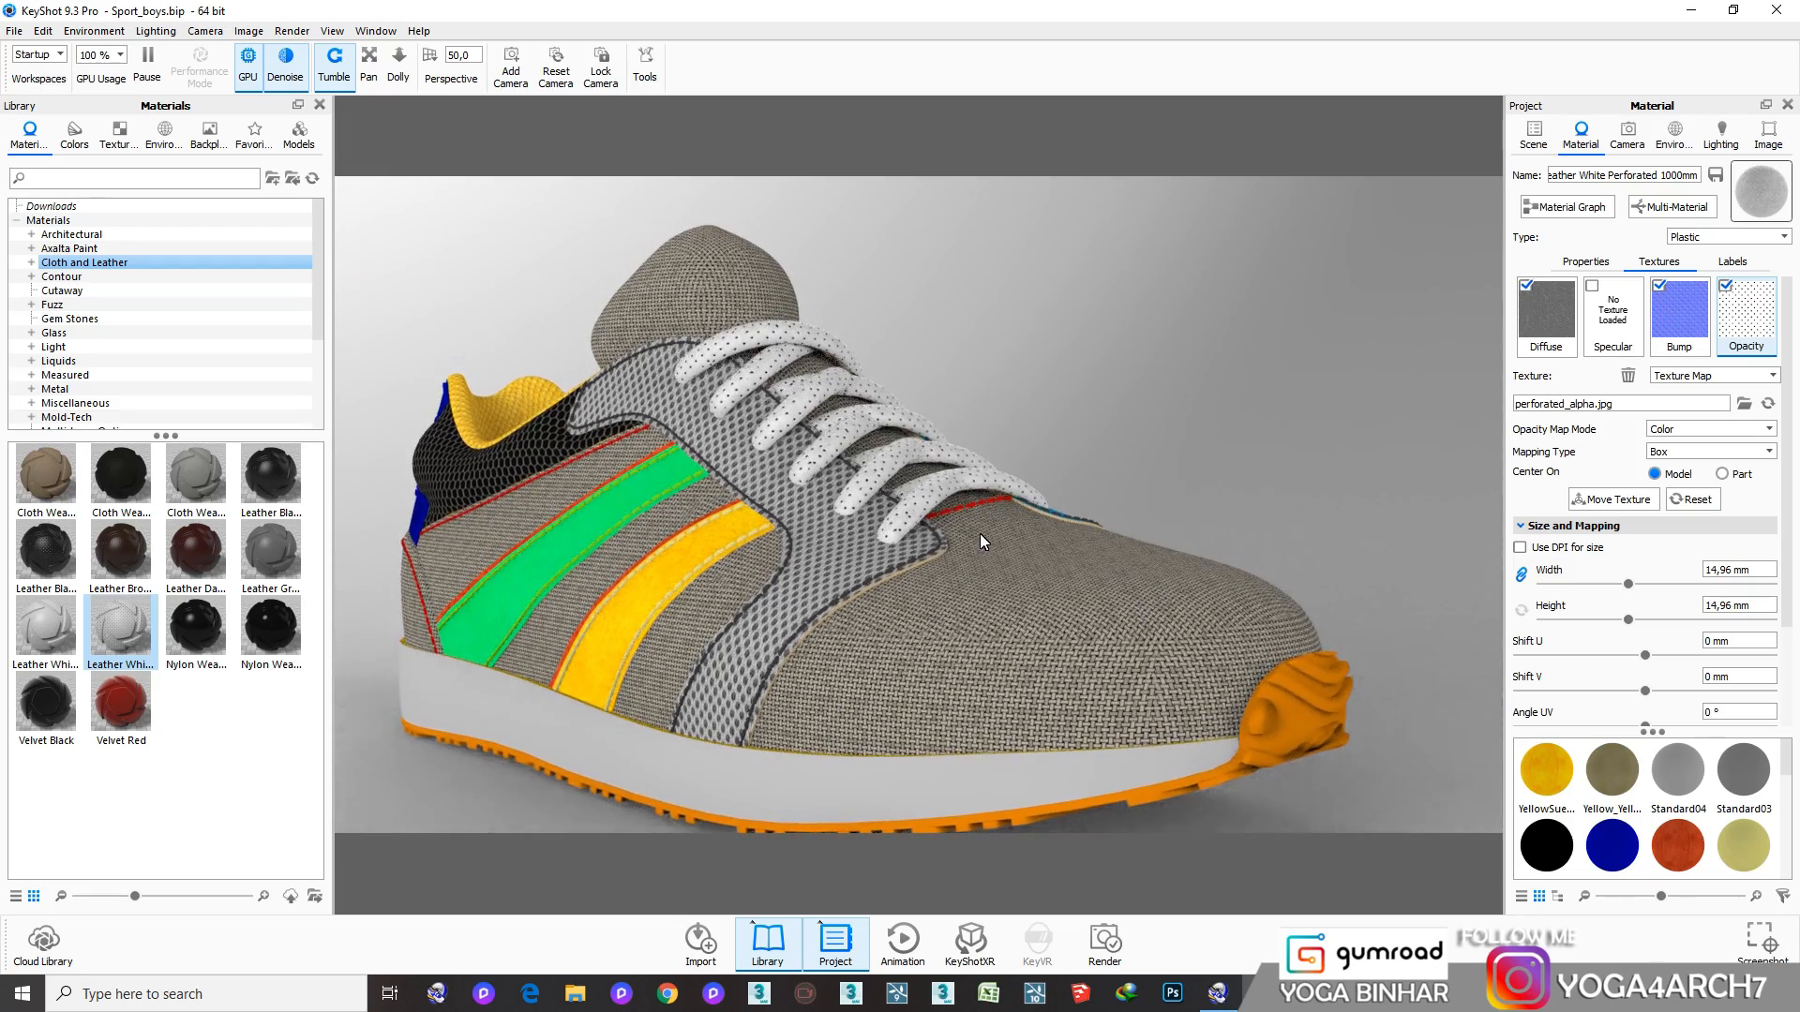
scroll(900, 516, "up", 8)
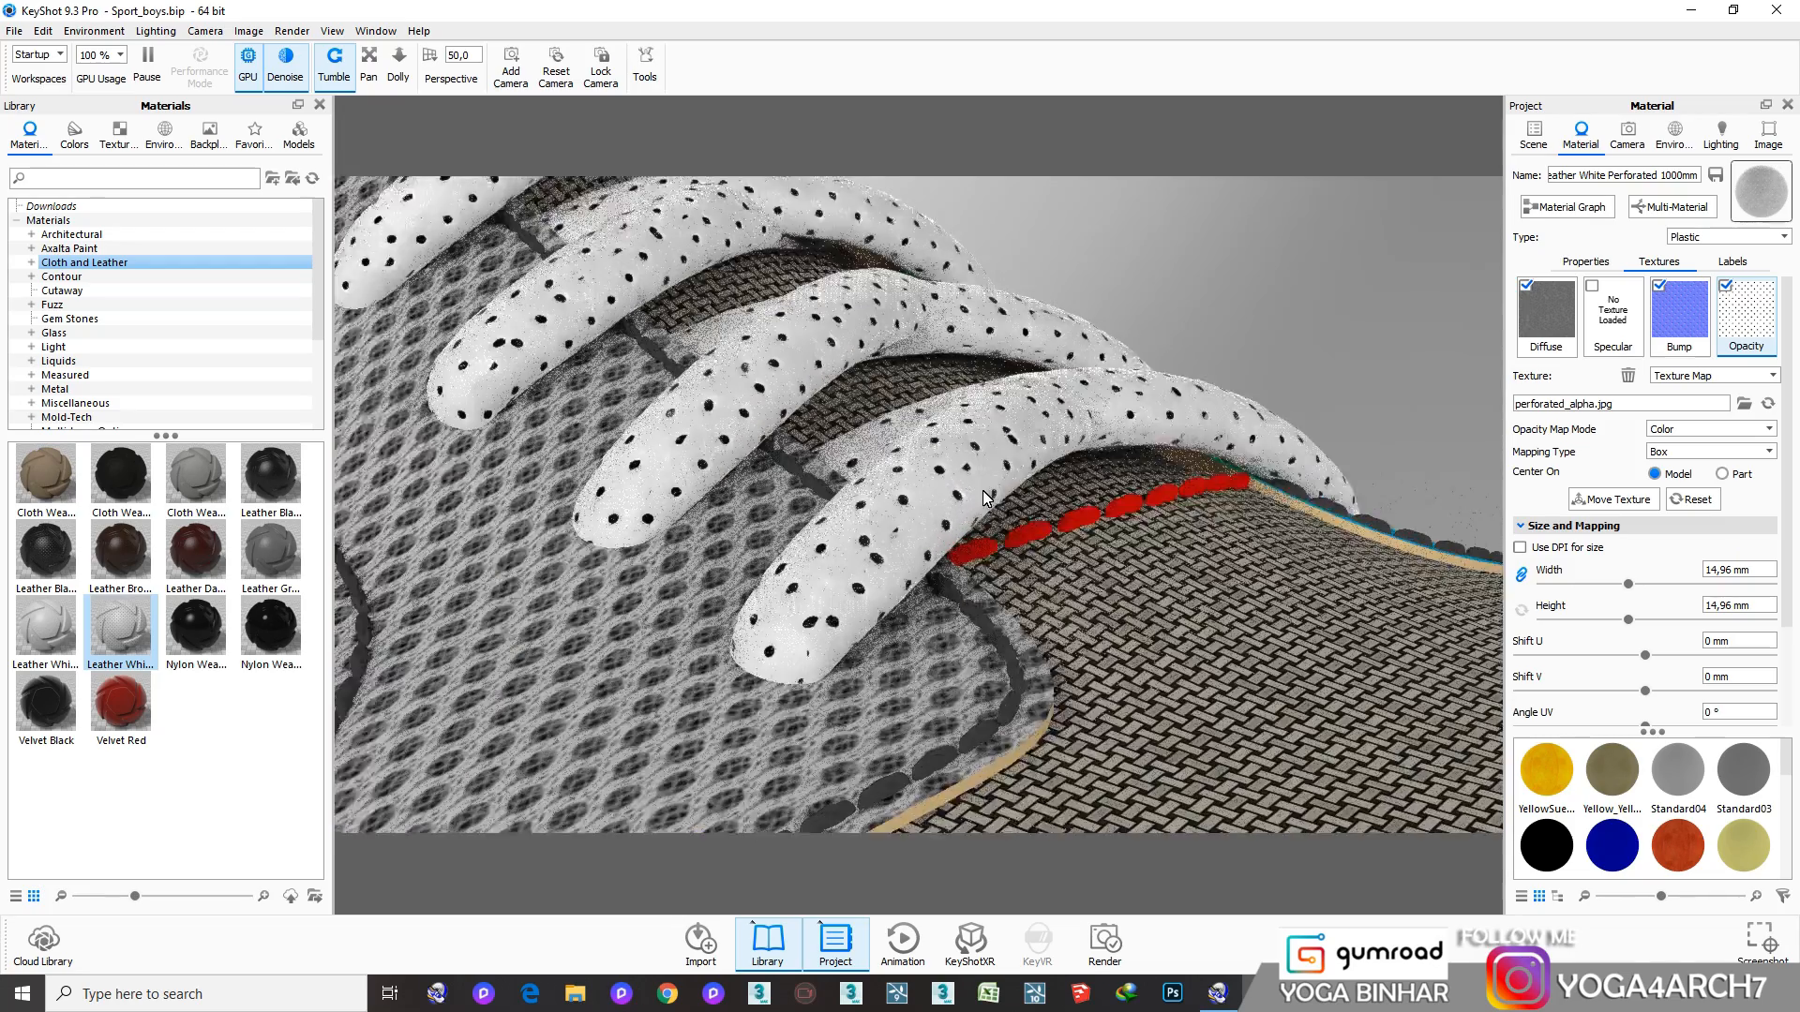
double_click(1277, 490)
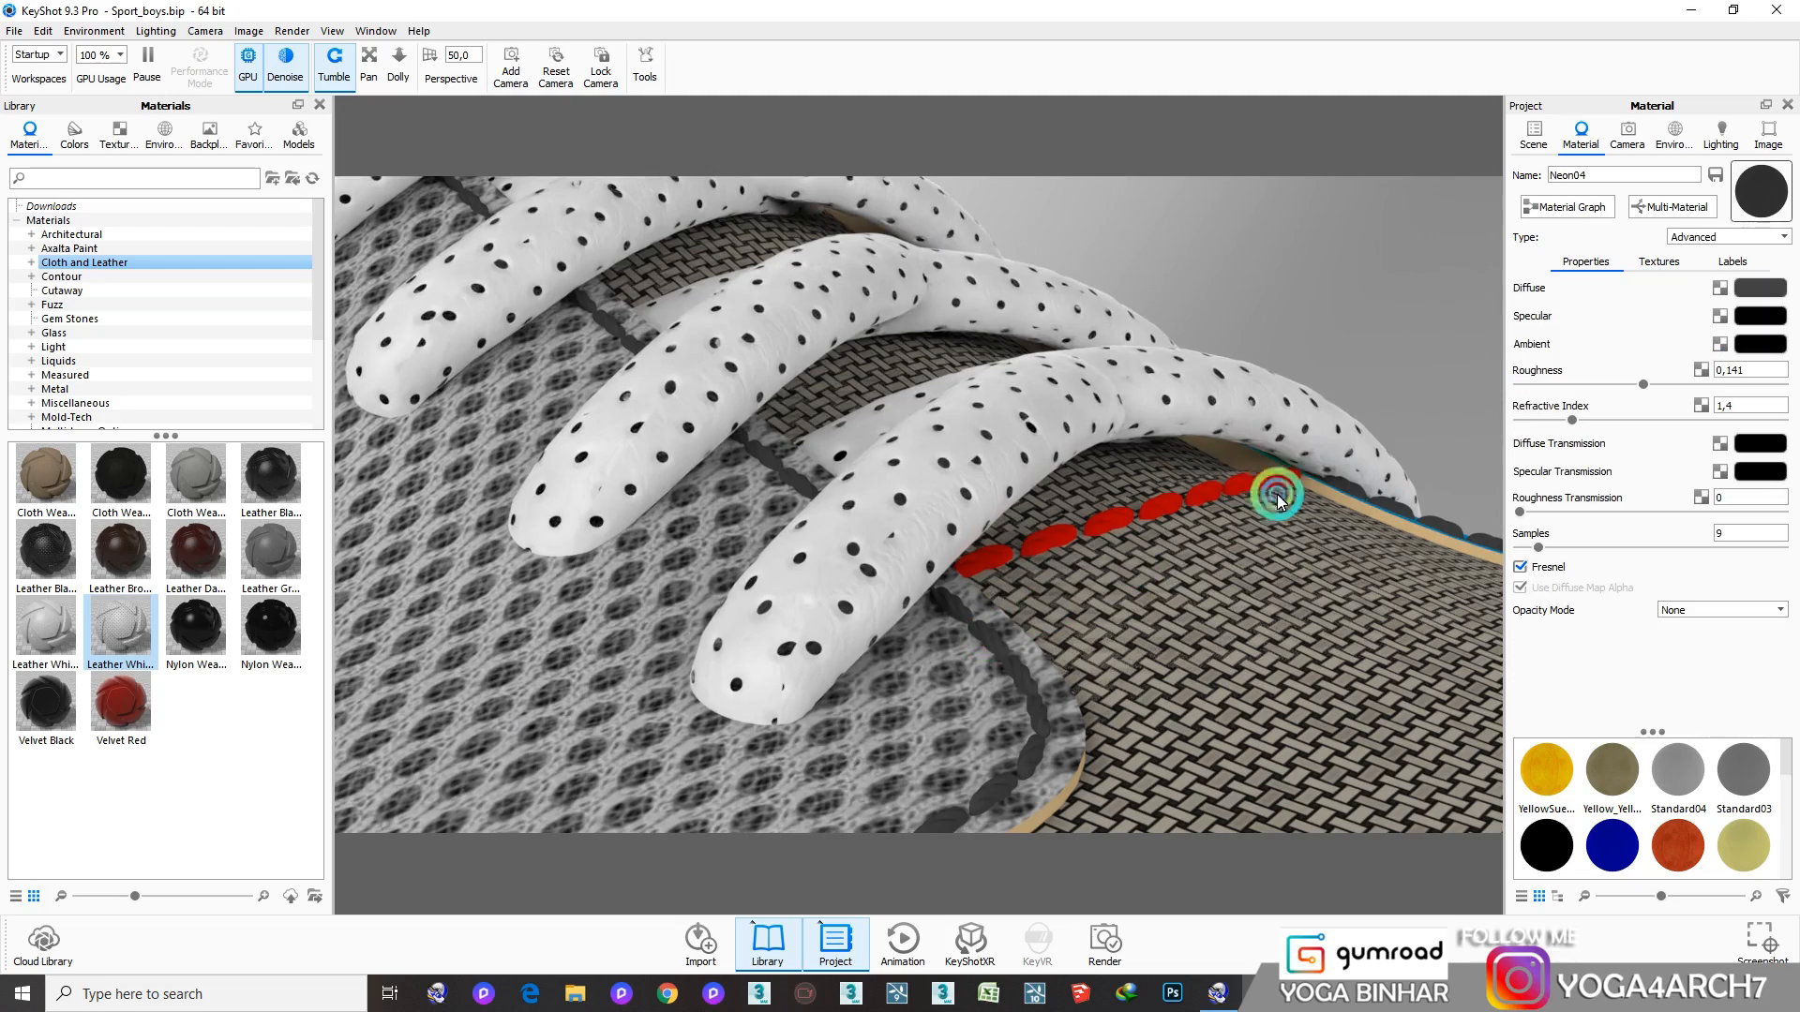
left_click_drag(1757, 192, 1209, 505)
Apply the brown Cloth Weave material to the green and yellow side stripes without linking the duplicate
scroll(679, 496, "down", 10)
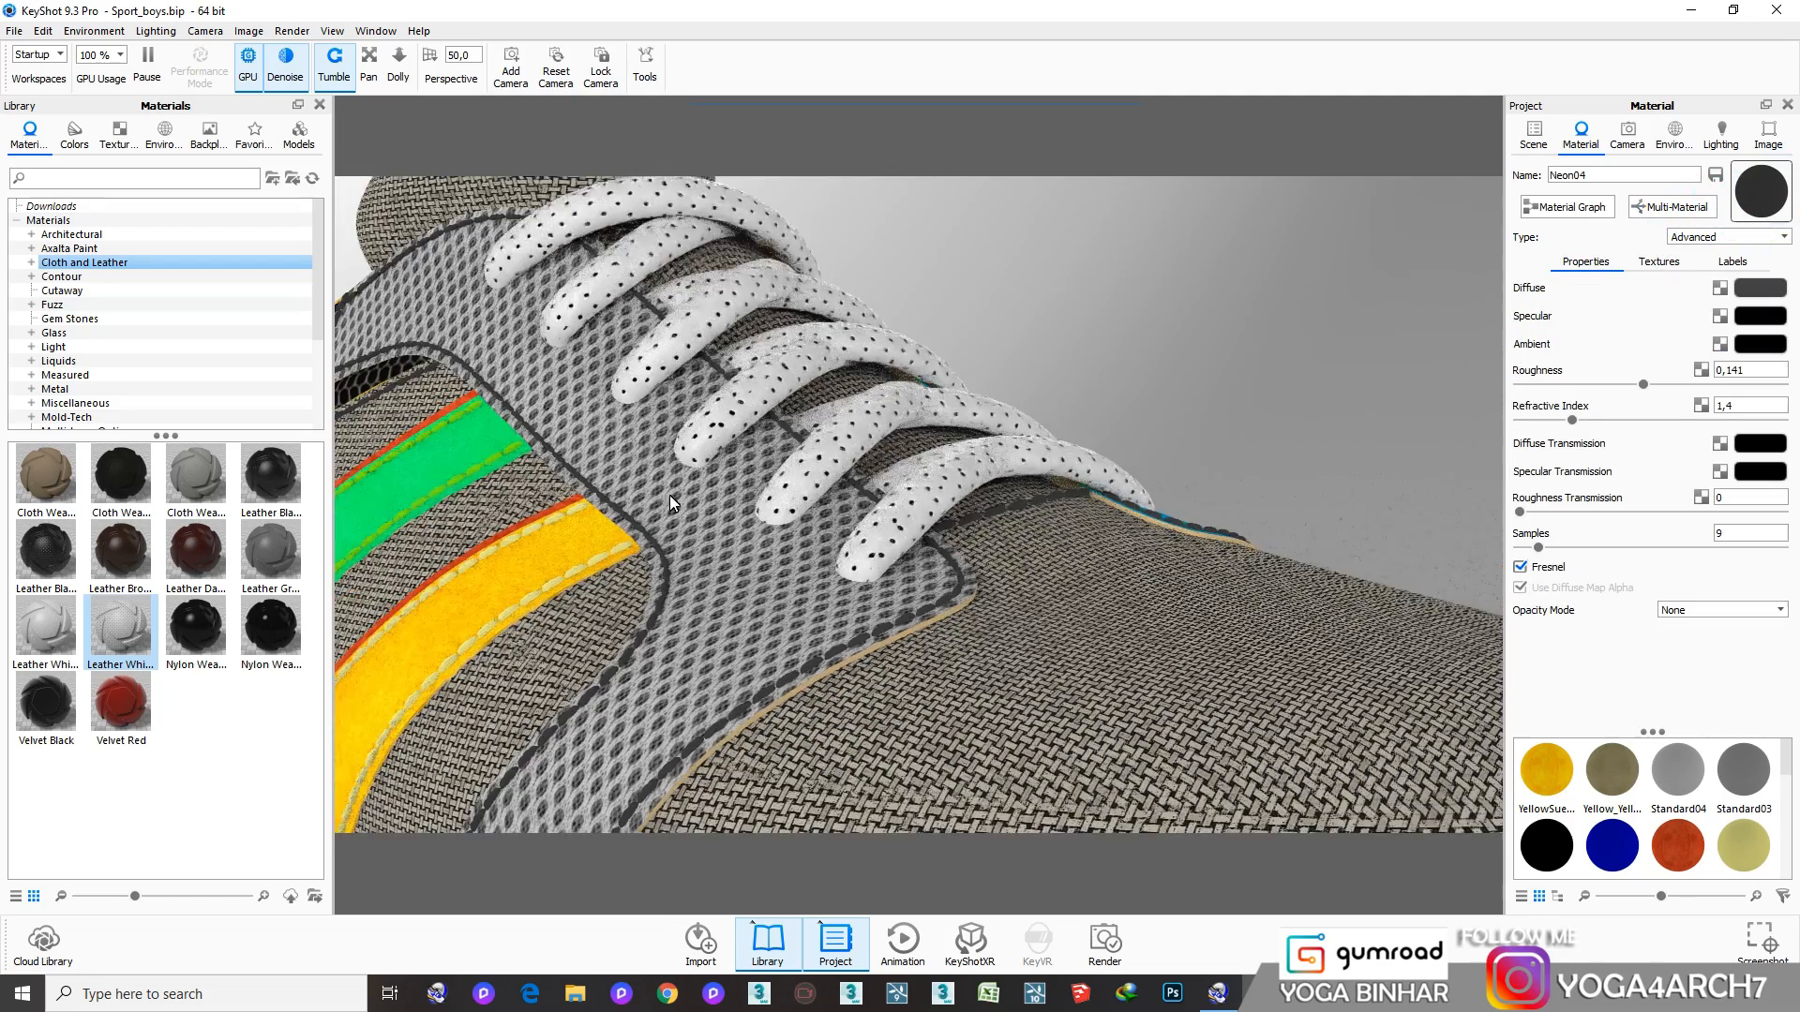
scroll(819, 458, "down", 3)
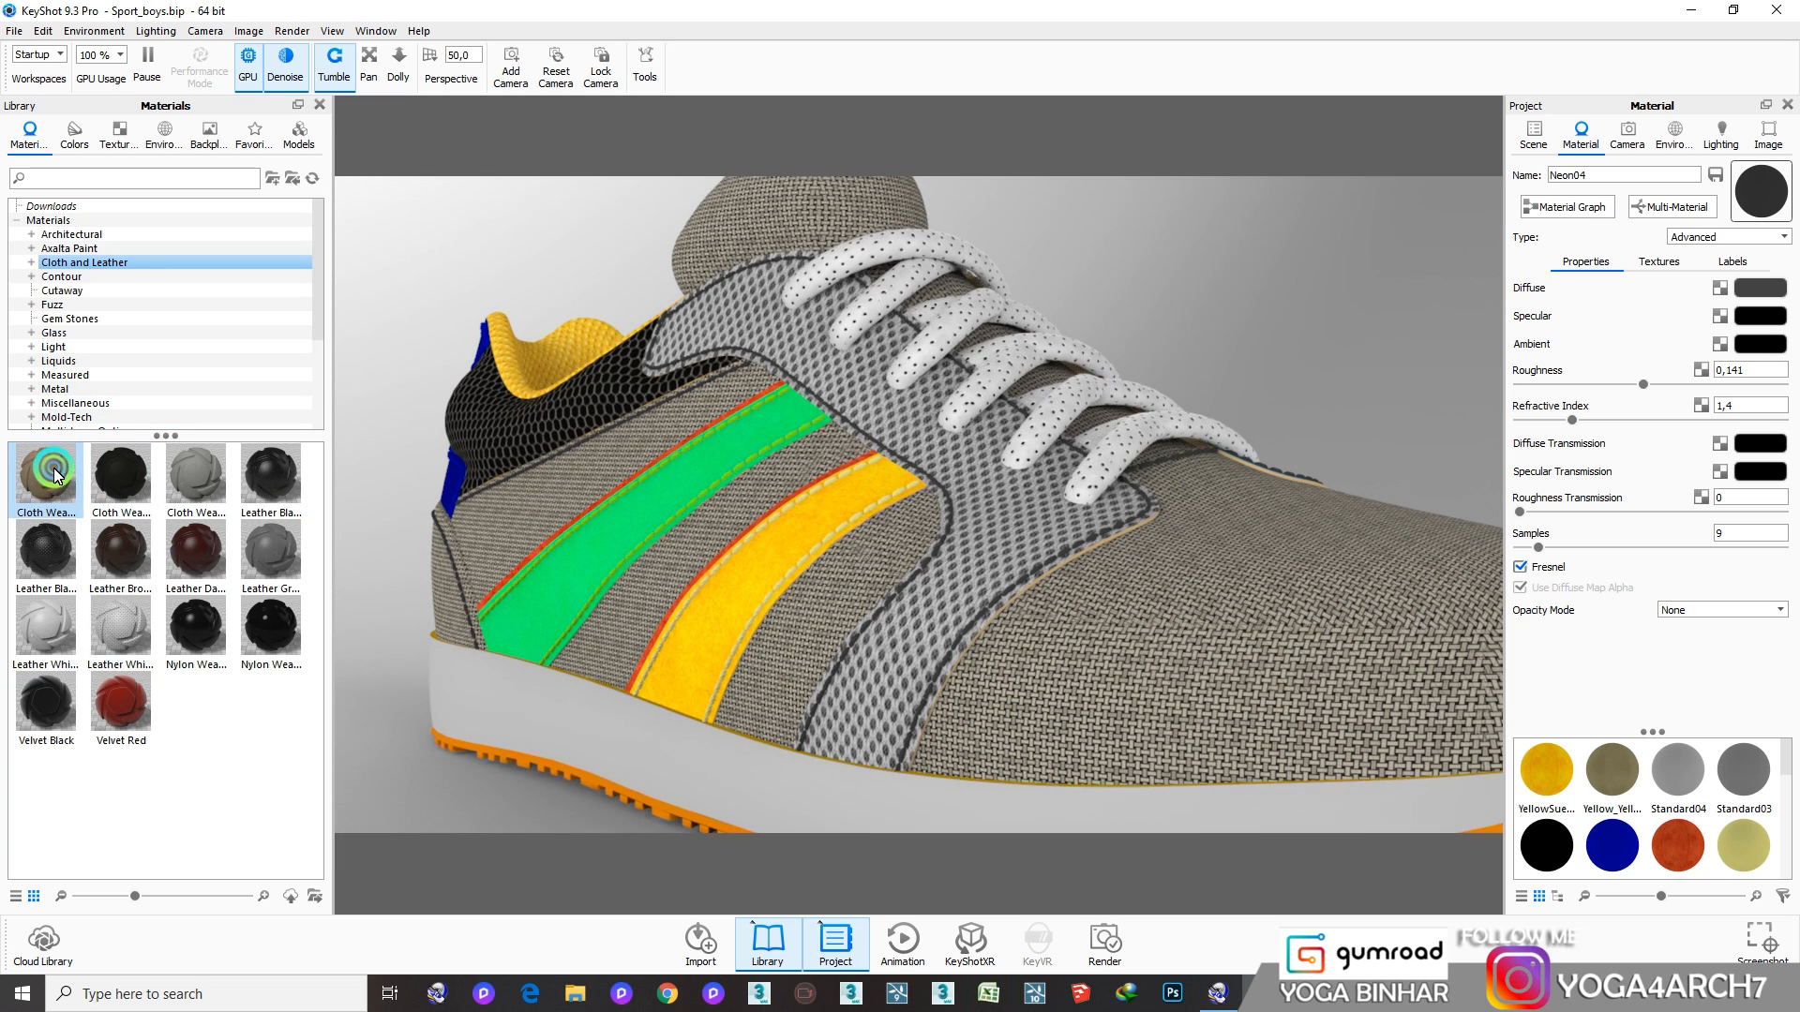
left_click_drag(45, 475, 603, 508)
left_click_drag(68, 491, 727, 594)
left_click(1080, 525)
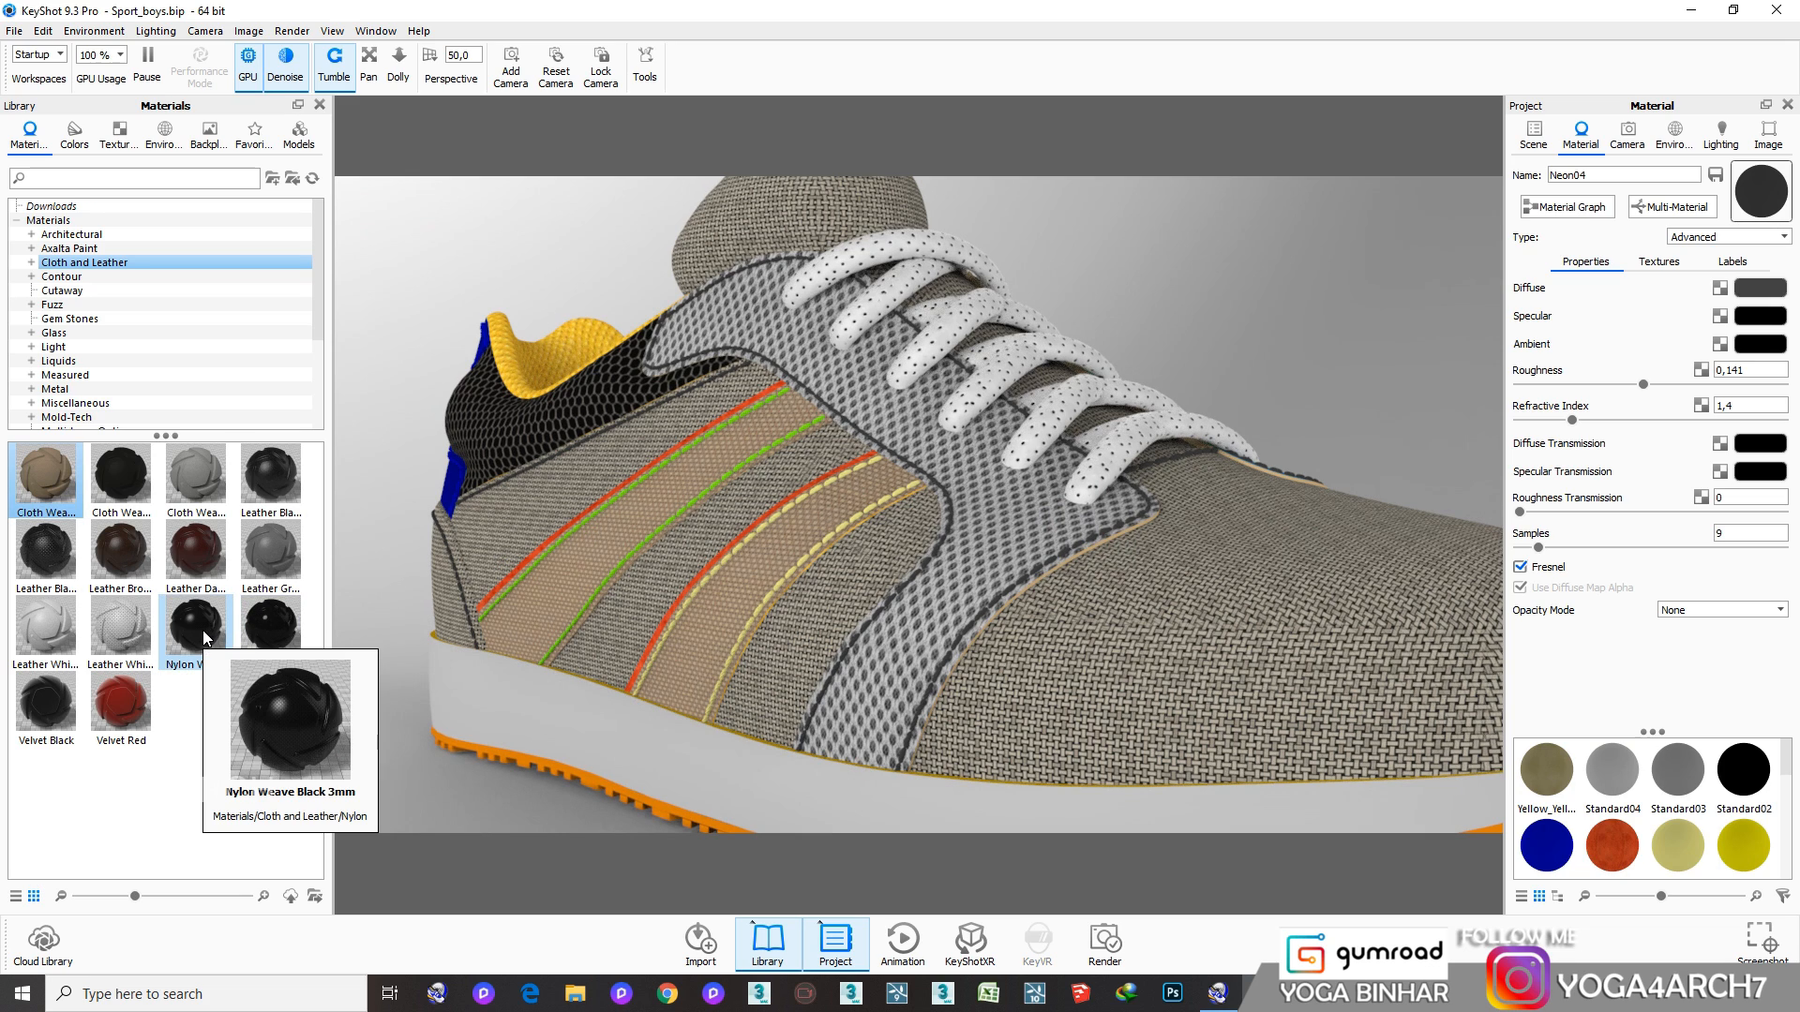
Apply Nylon Weave Black 3mm to the black mesh ankle panel and a white leather to the midsole
left_click_drag(203, 629, 525, 427)
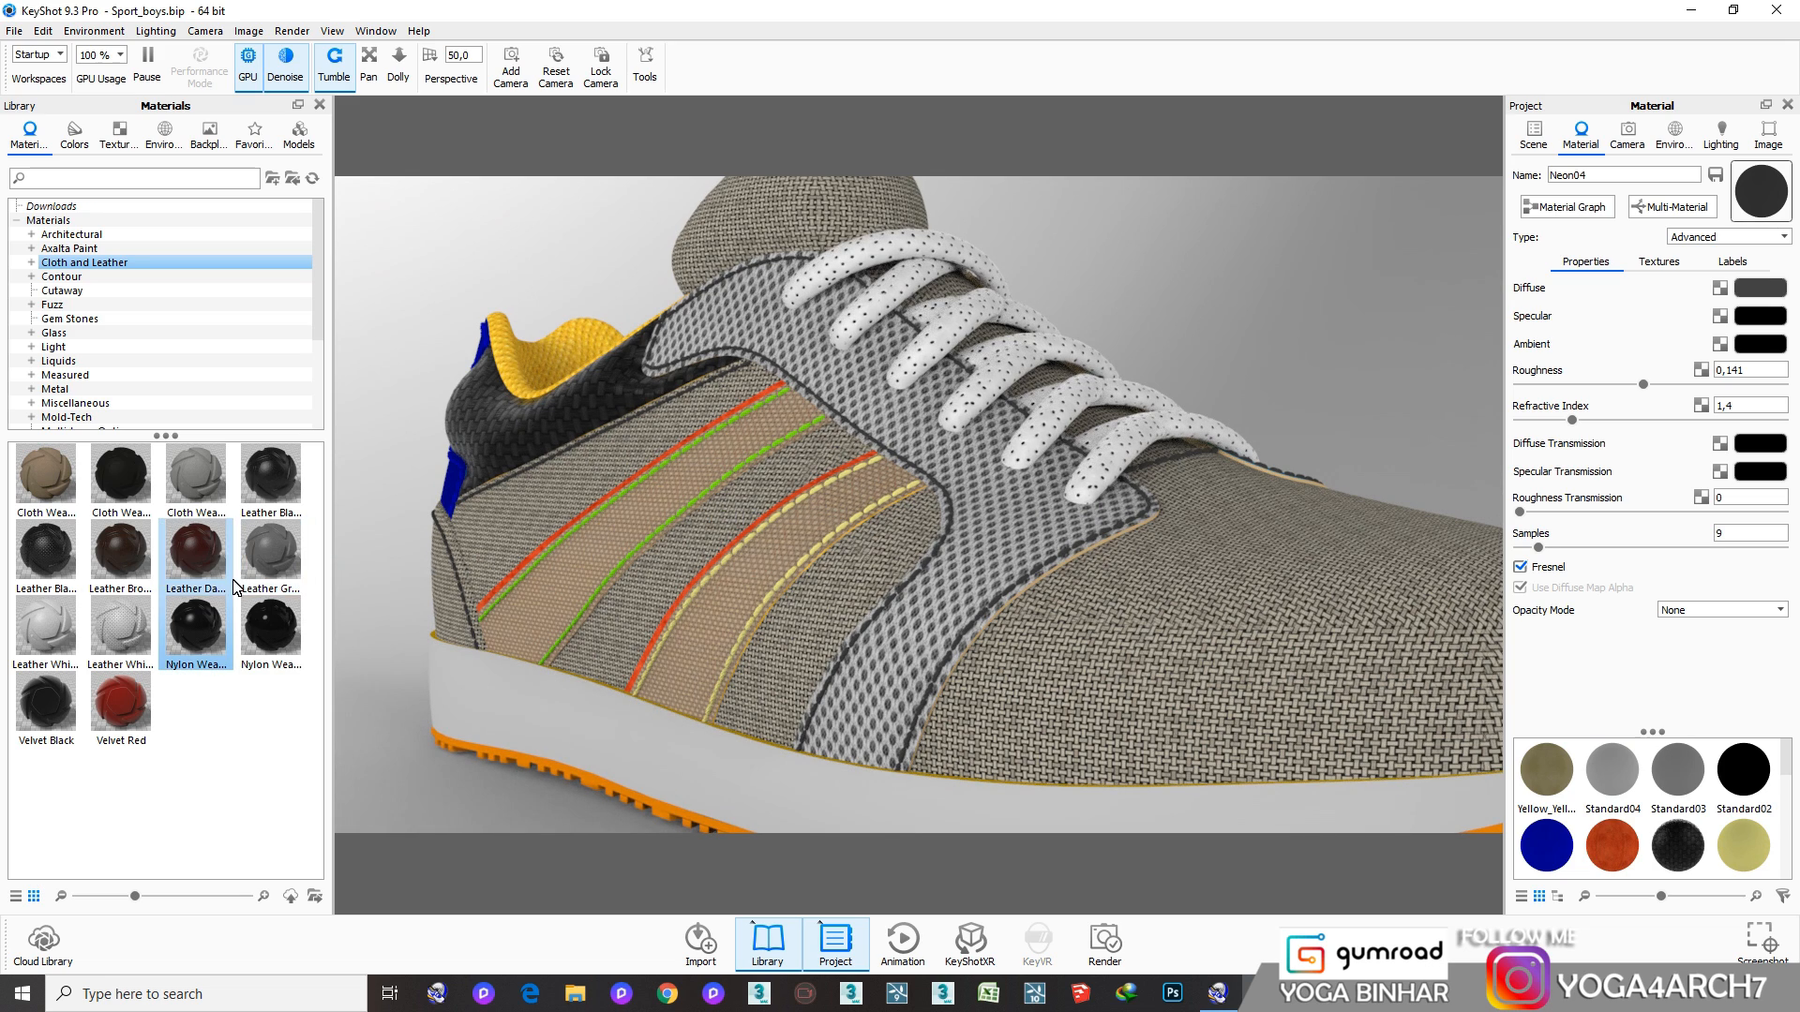
left_click_drag(46, 630, 582, 710)
Apply a black leather material from the Cloth and Leather library to the orange outsole
scroll(662, 644, "down", 3)
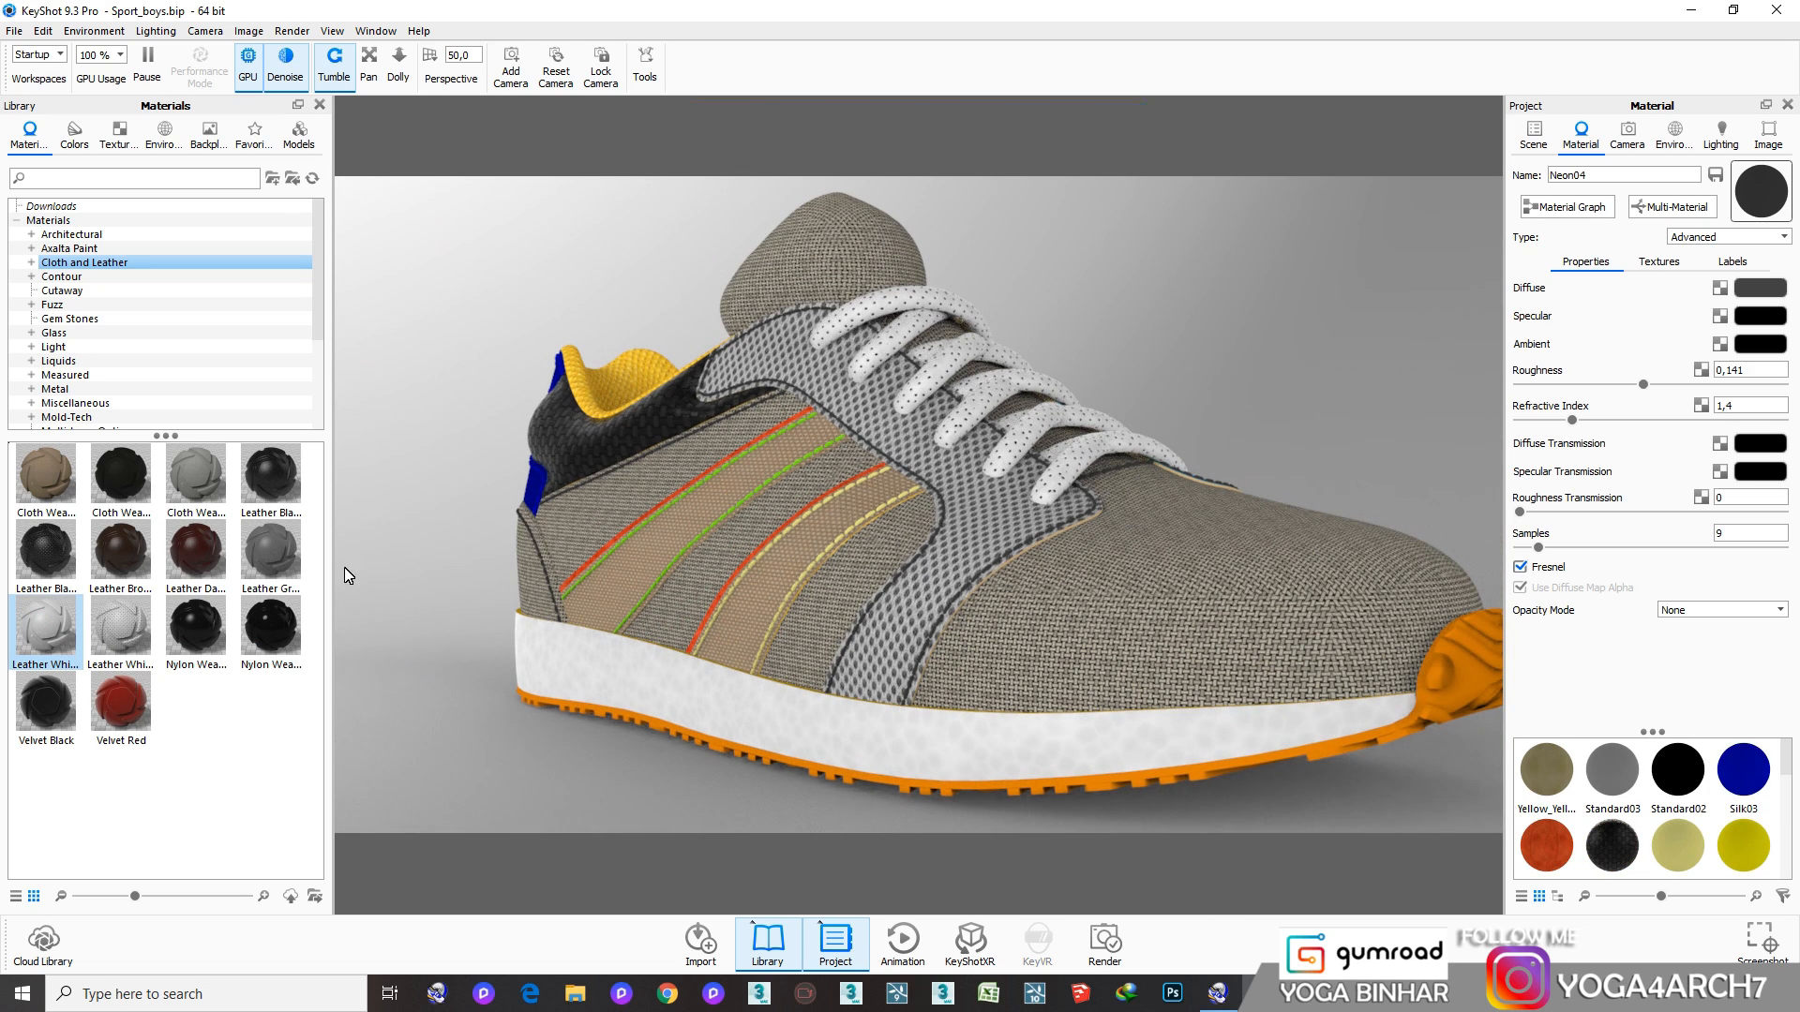
left_click_drag(270, 479, 1453, 678)
middle_click_drag(933, 625, 870, 641)
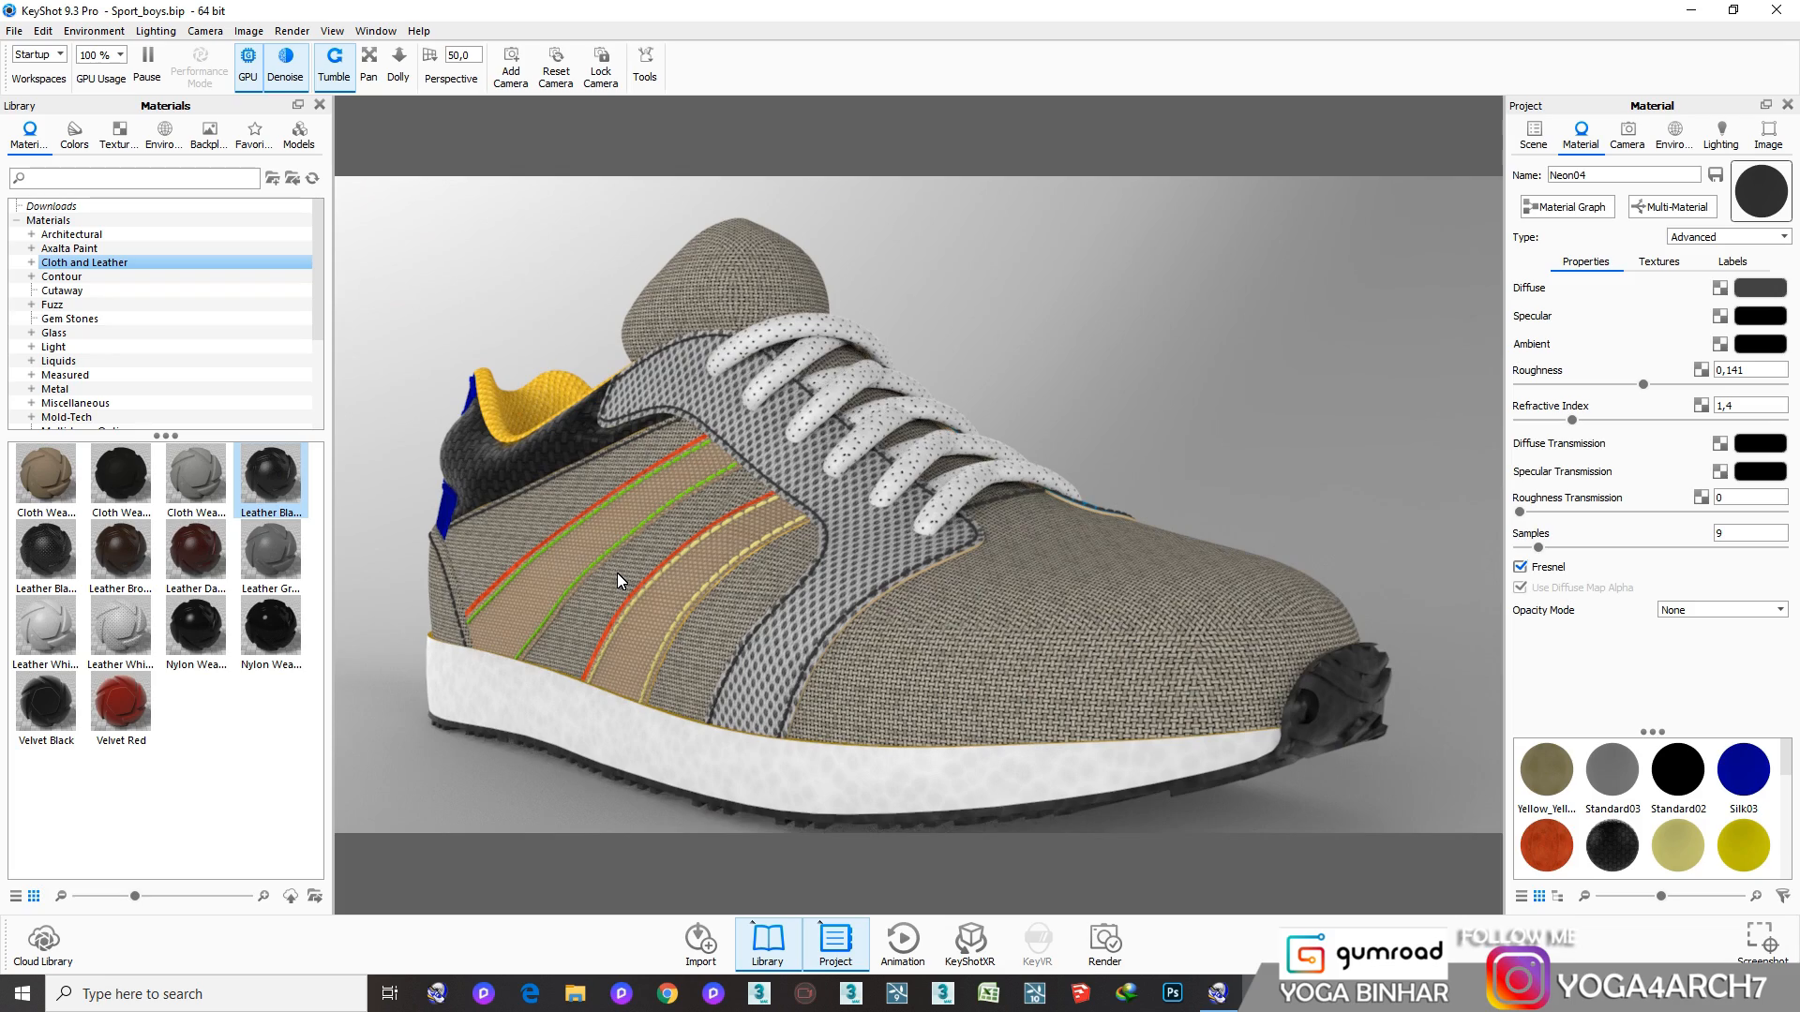
Apply the brown Cloth Weave material to the yellow collar lining without linking it to the existing duplicate
scroll(617, 572, "up", 3)
scroll(823, 662, "down", 1)
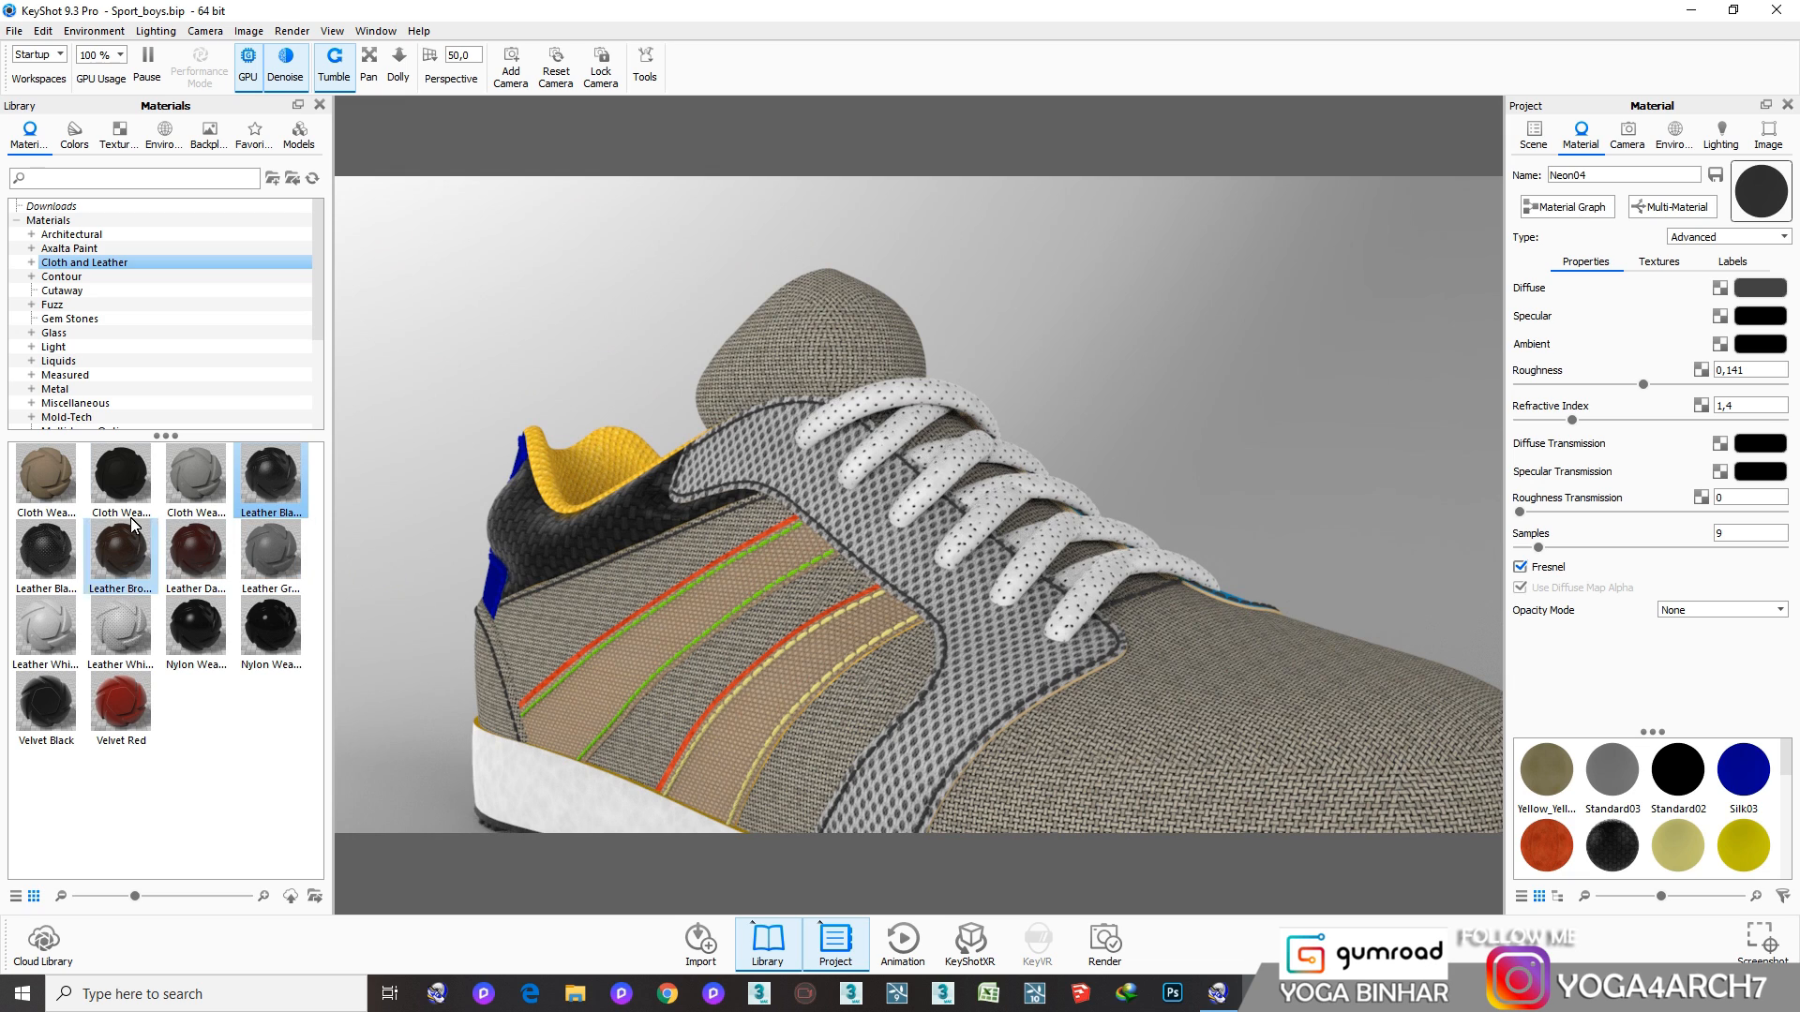
left_click(62, 481)
left_click_drag(61, 481, 590, 462)
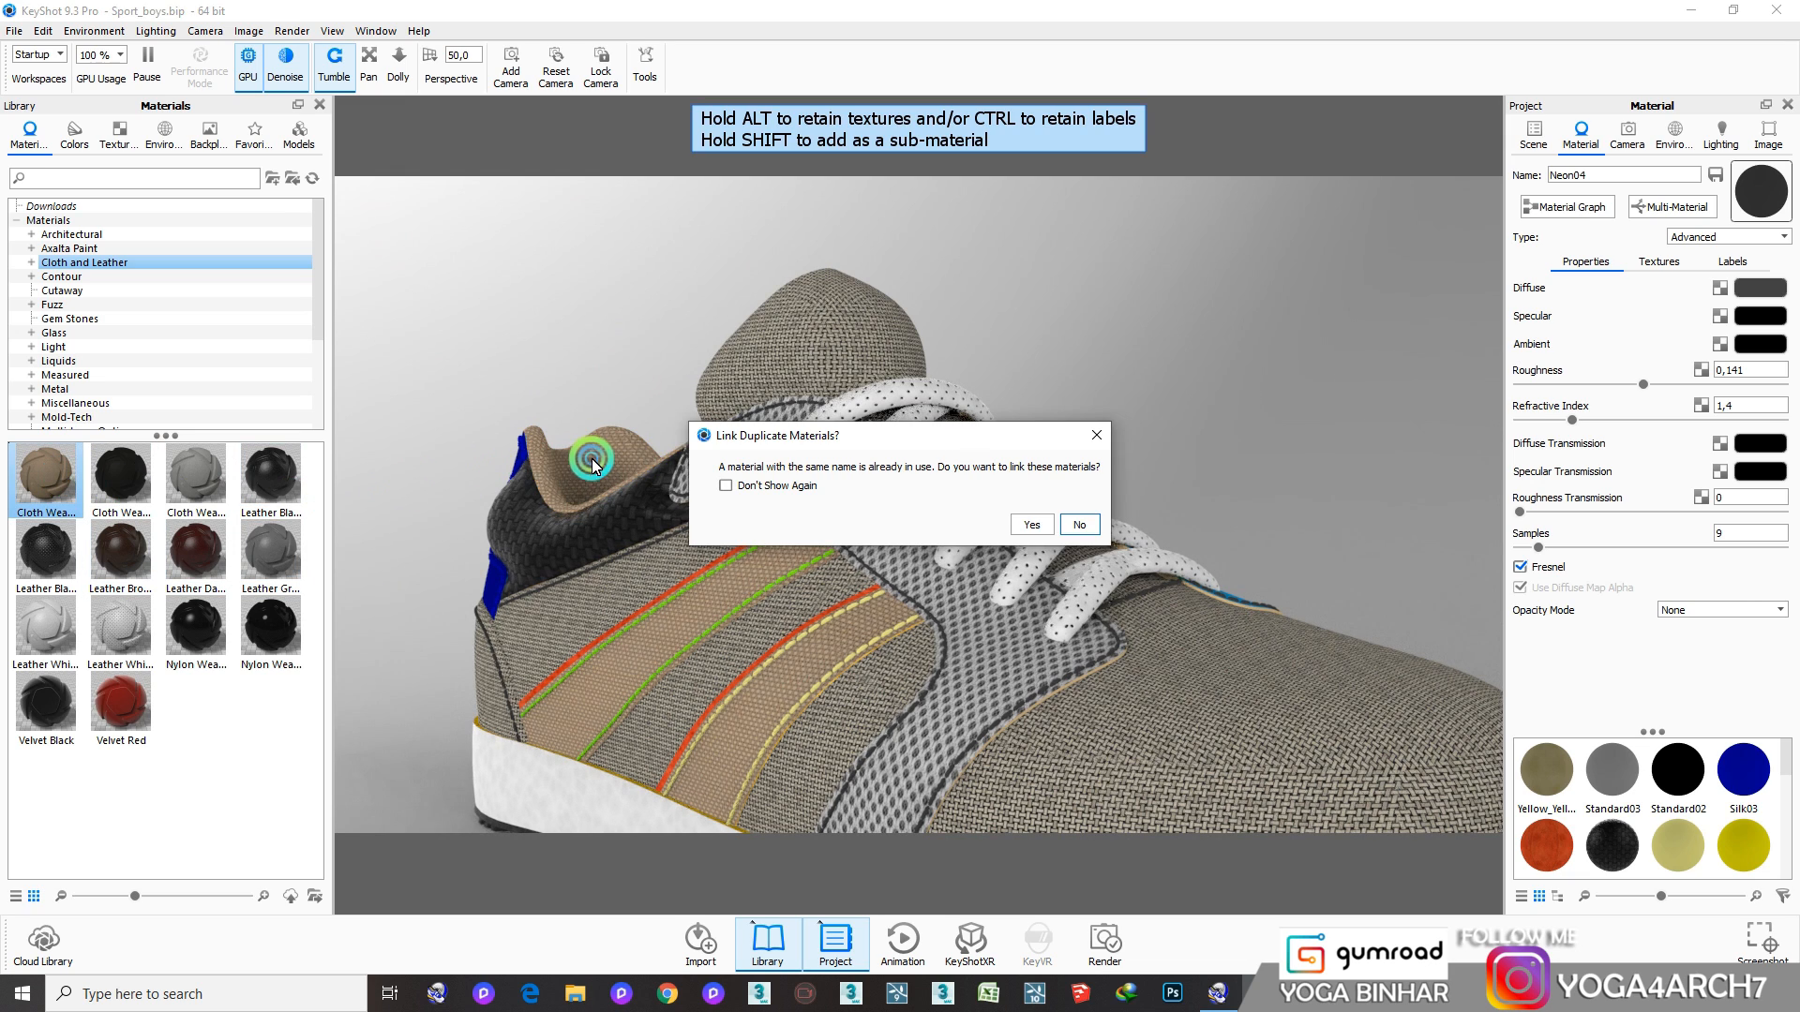
left_click(1078, 527)
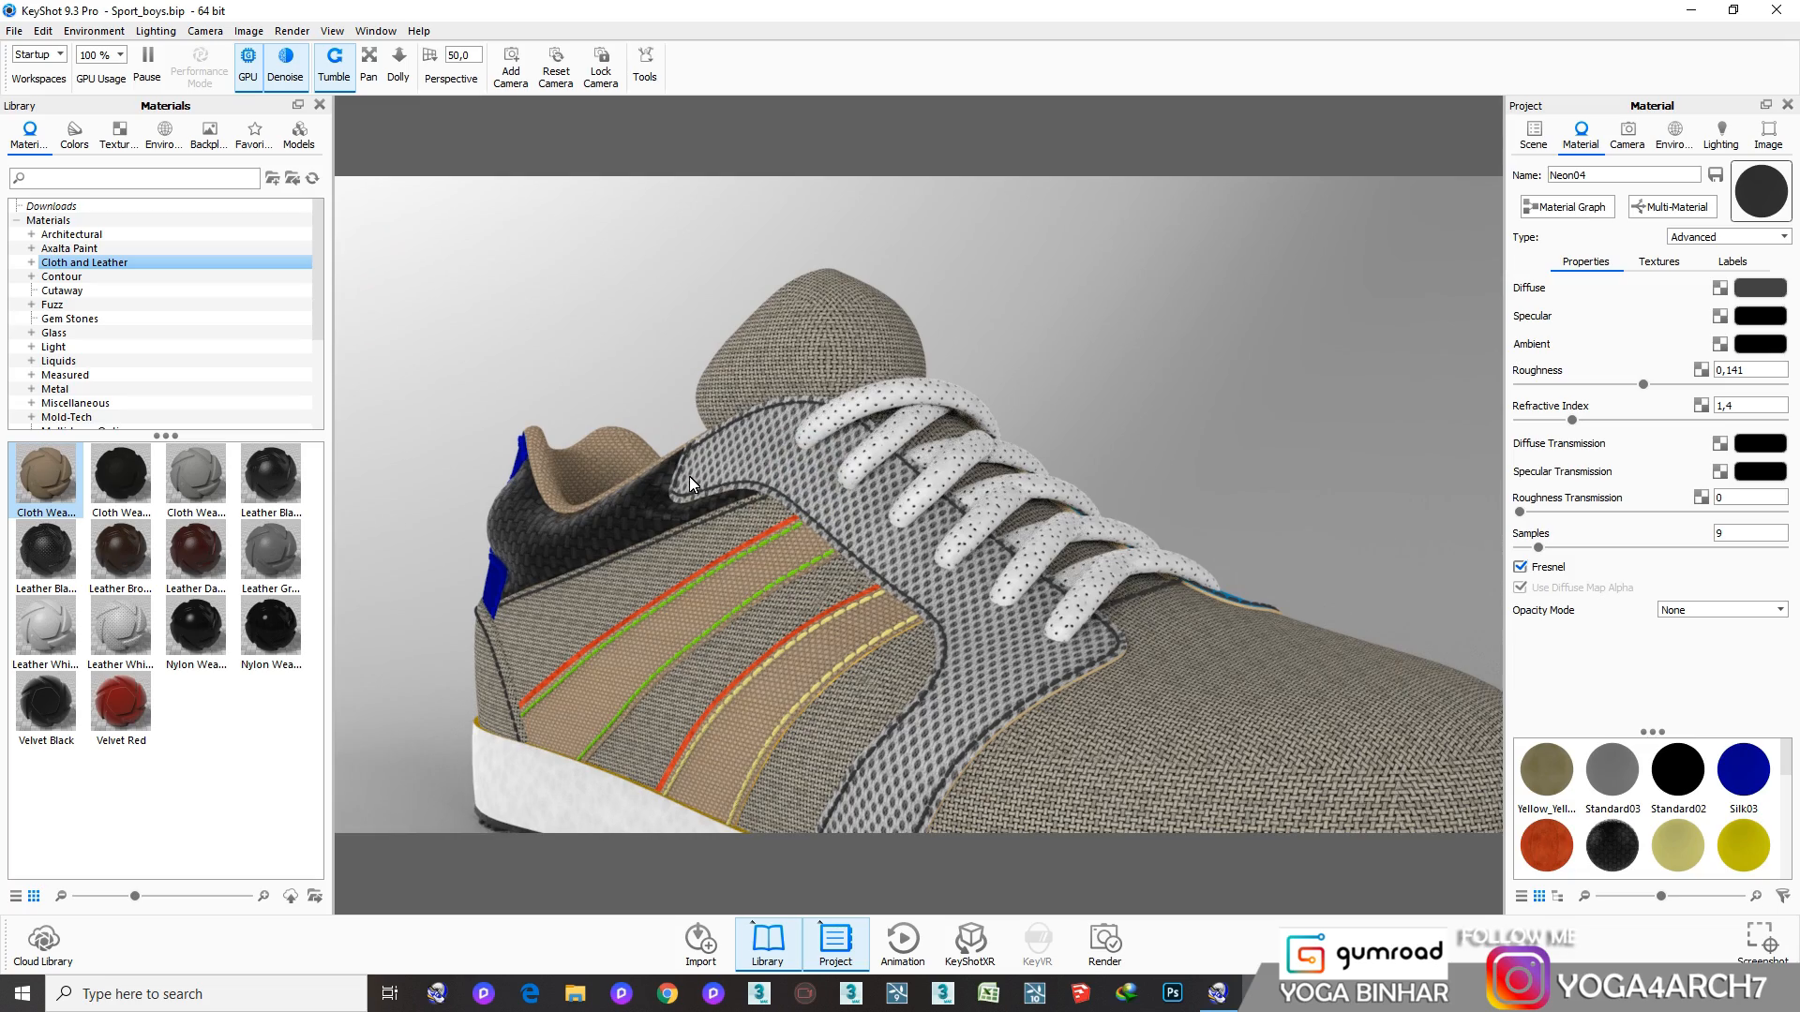
Copy the dark grey Neon04 stitching material onto the pale yellow and green stitching along the side stripes
scroll(689, 476, "down", 1)
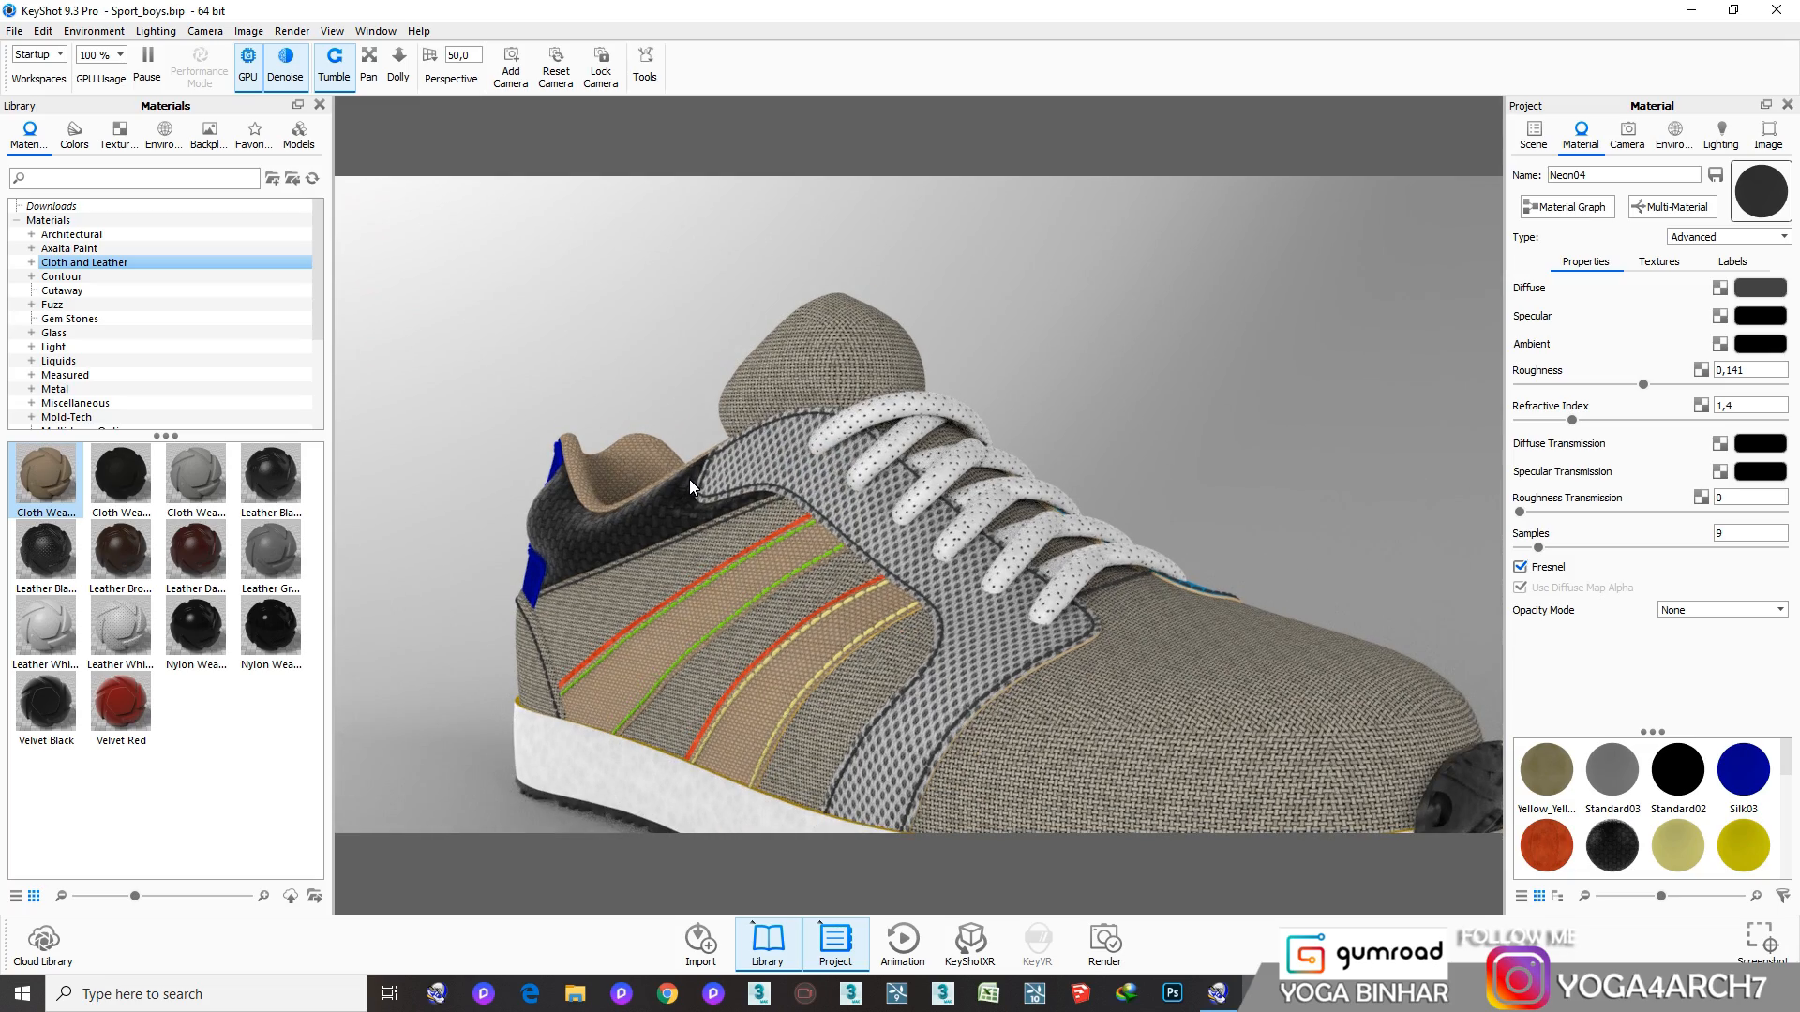
scroll(855, 661, "up", 3)
scroll(1012, 460, "up", 5)
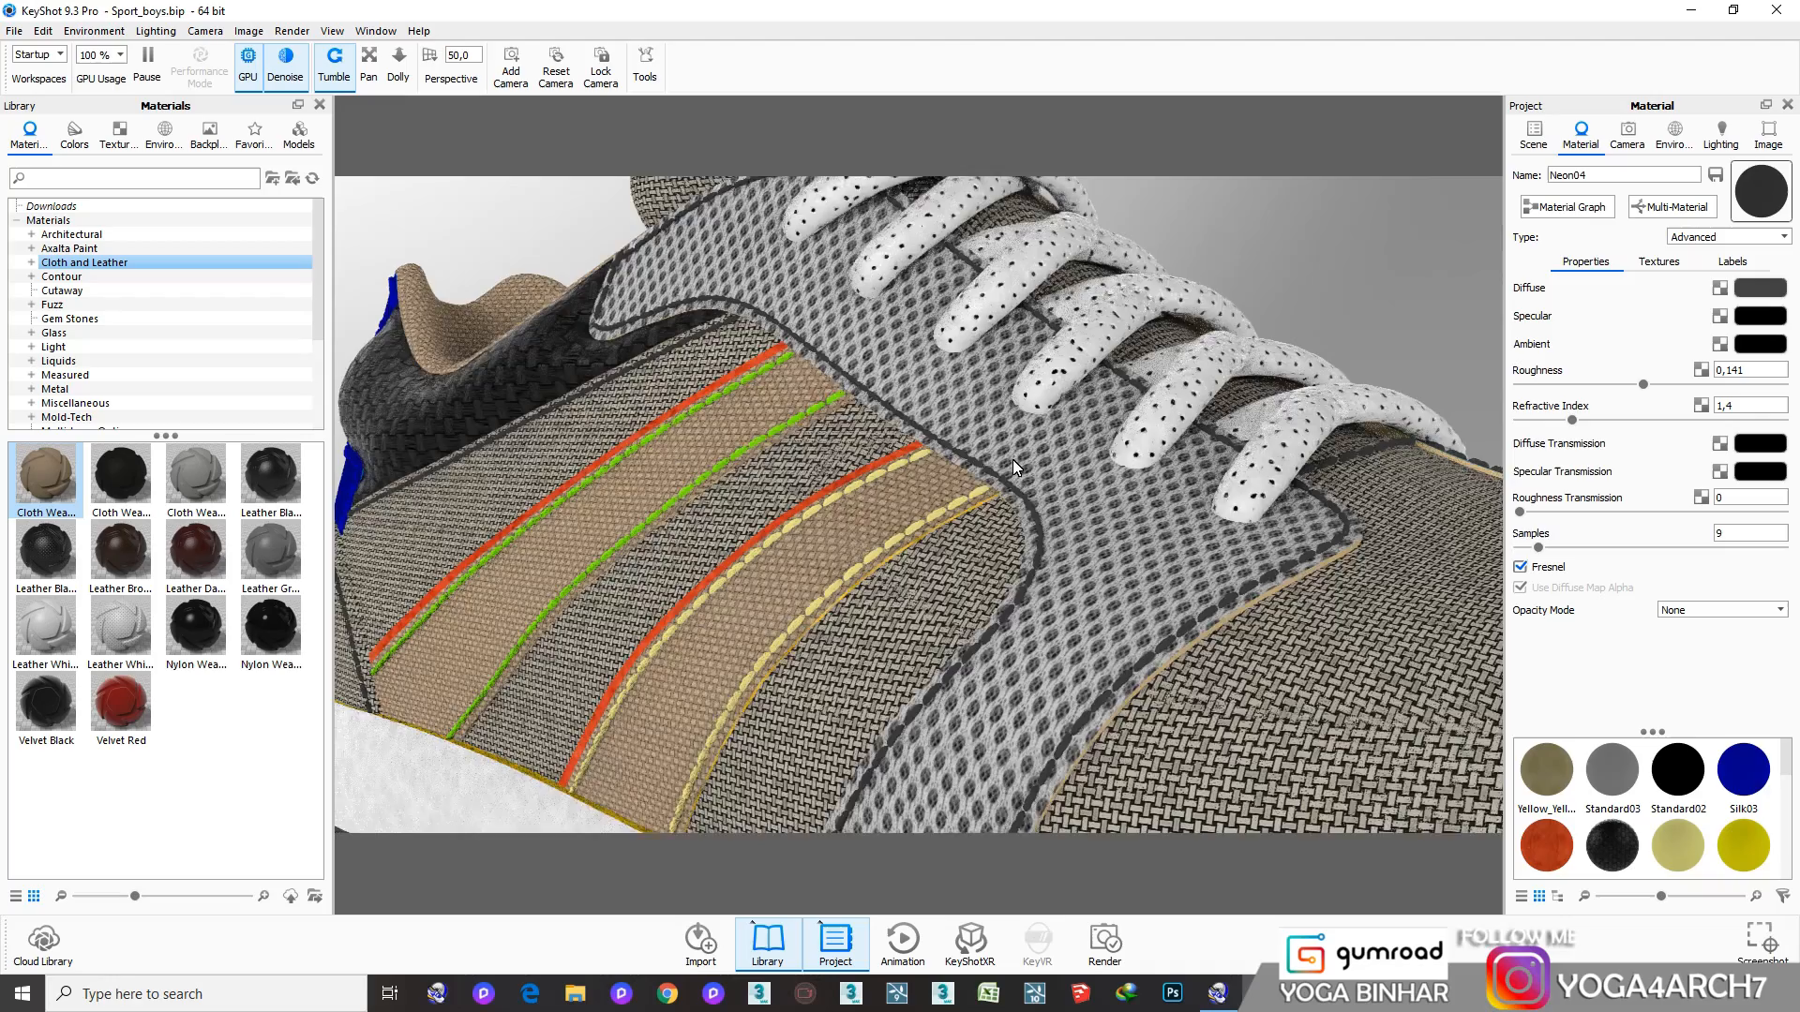
scroll(1037, 577, "down", 2)
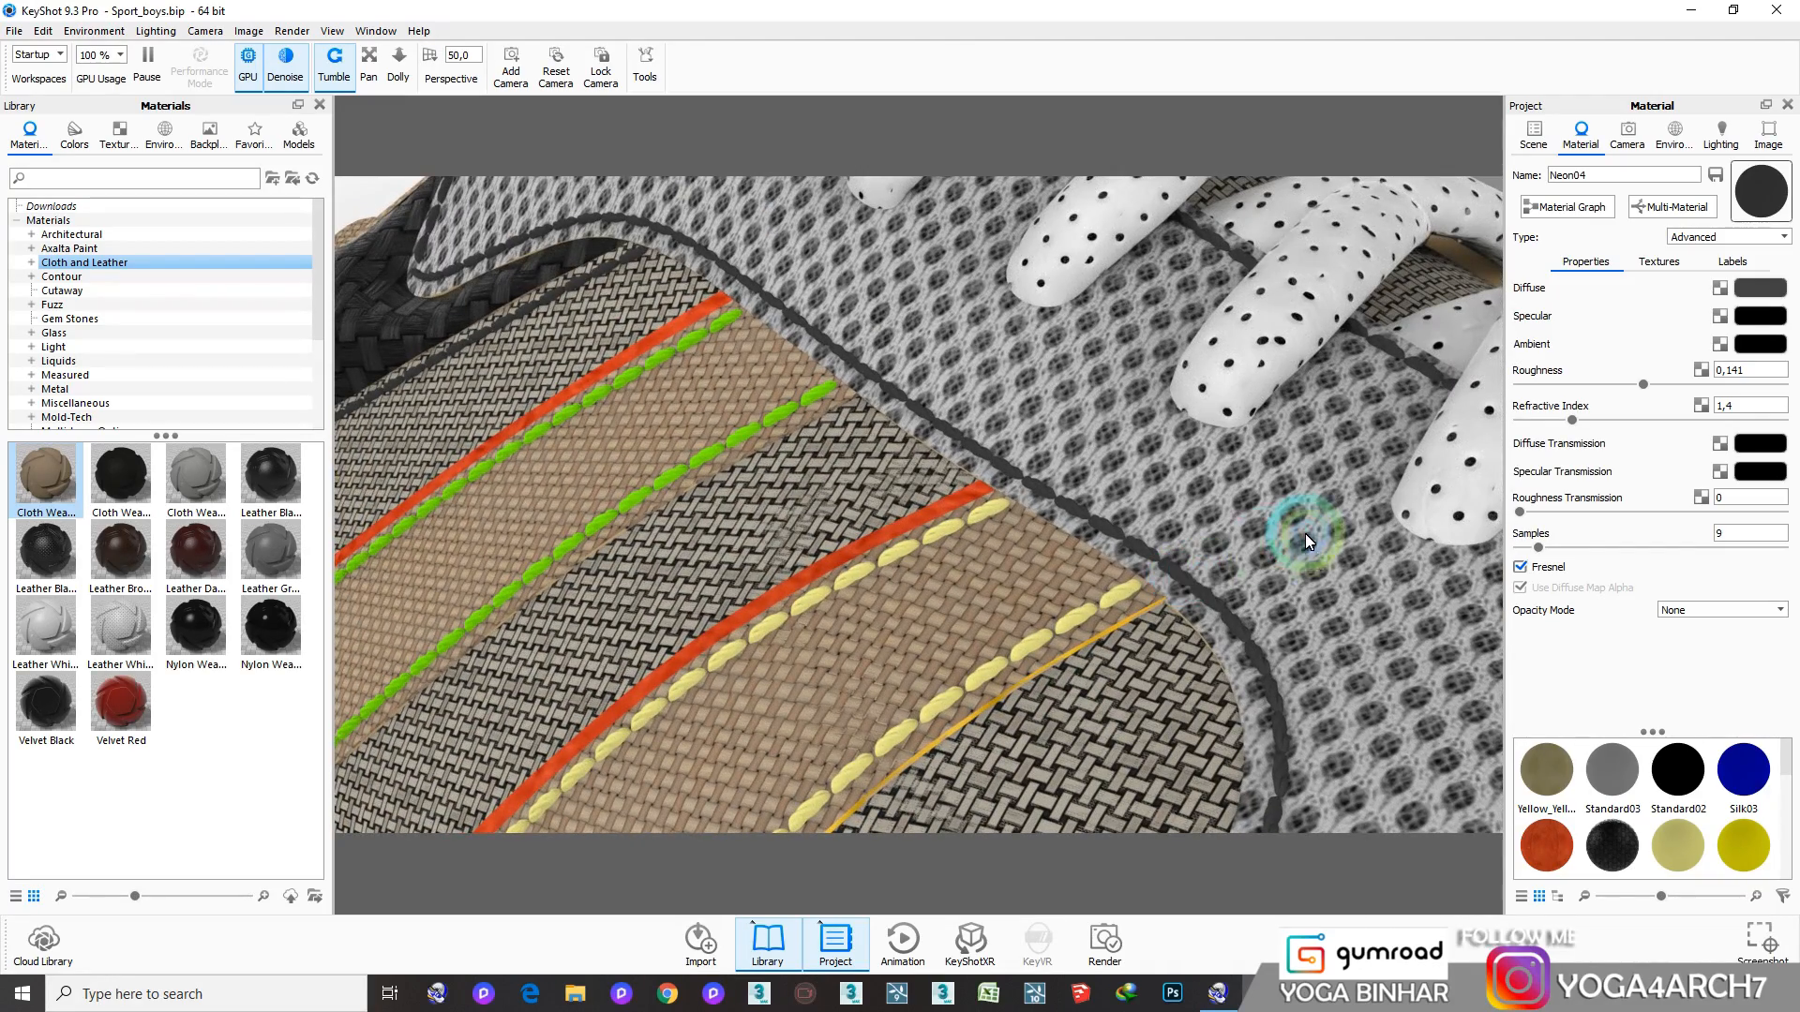
left_click_drag(1771, 187, 1125, 595)
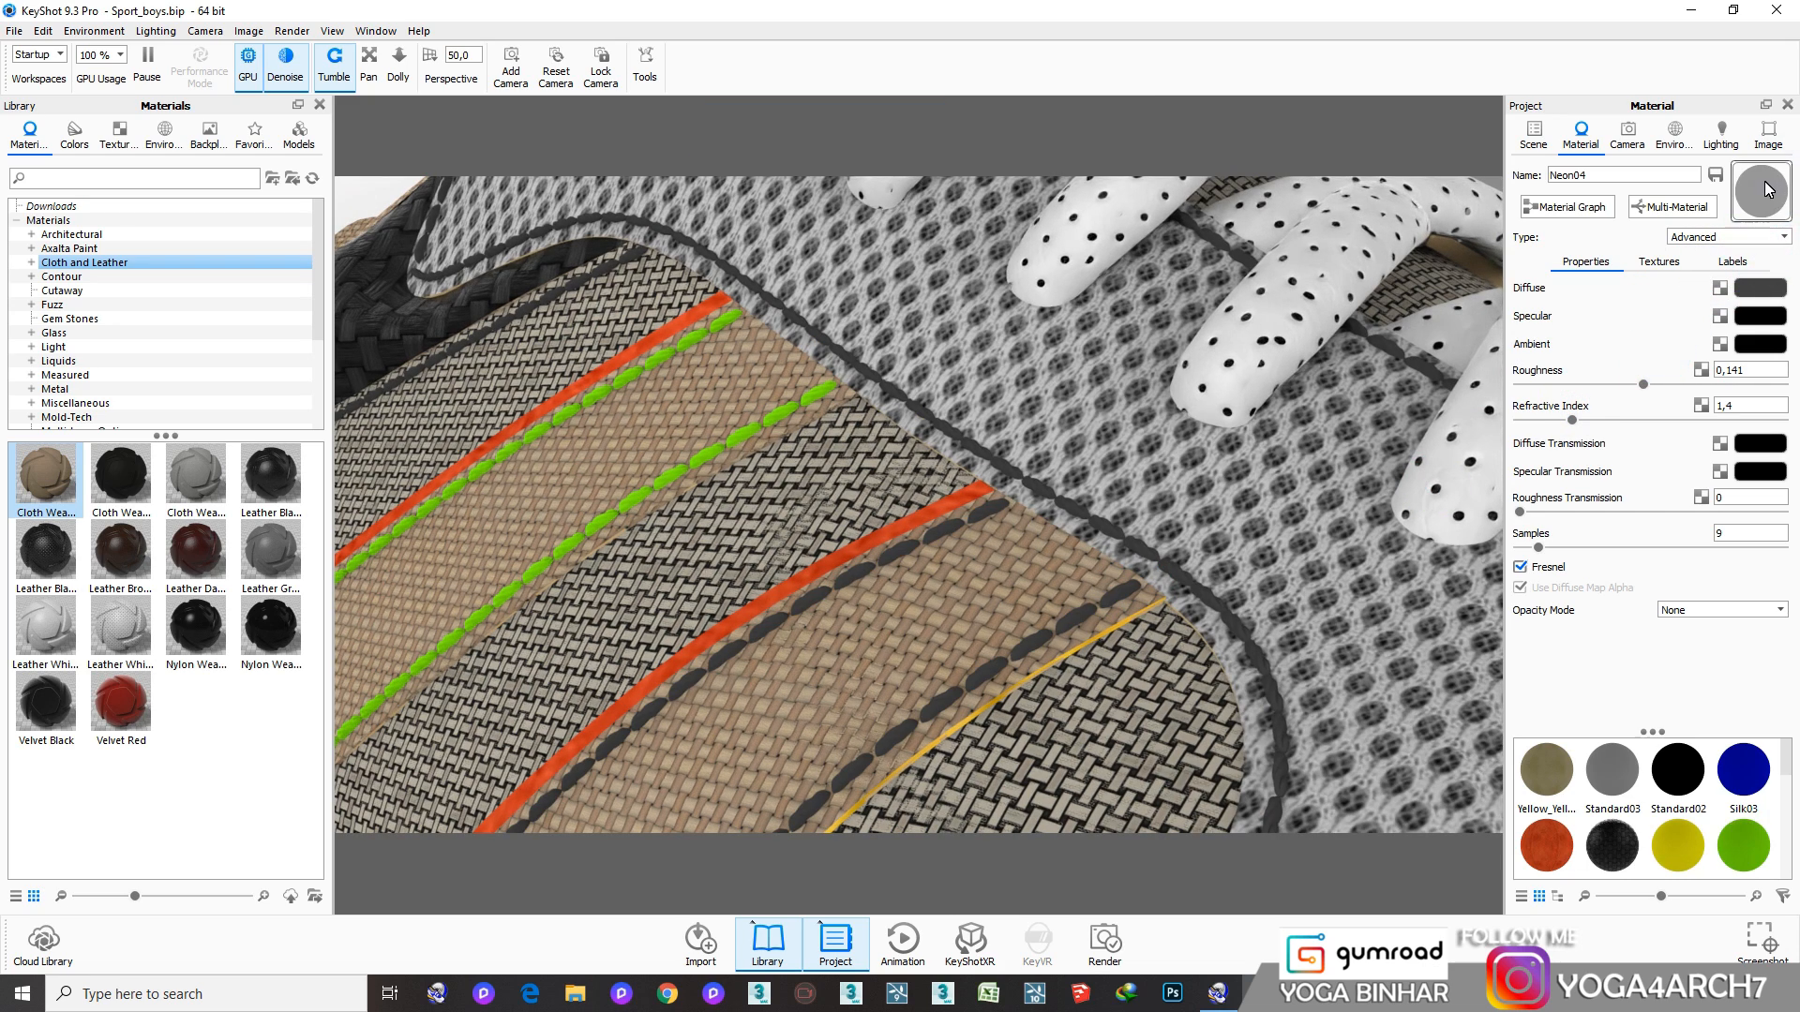
left_click_drag(827, 387, 816, 392)
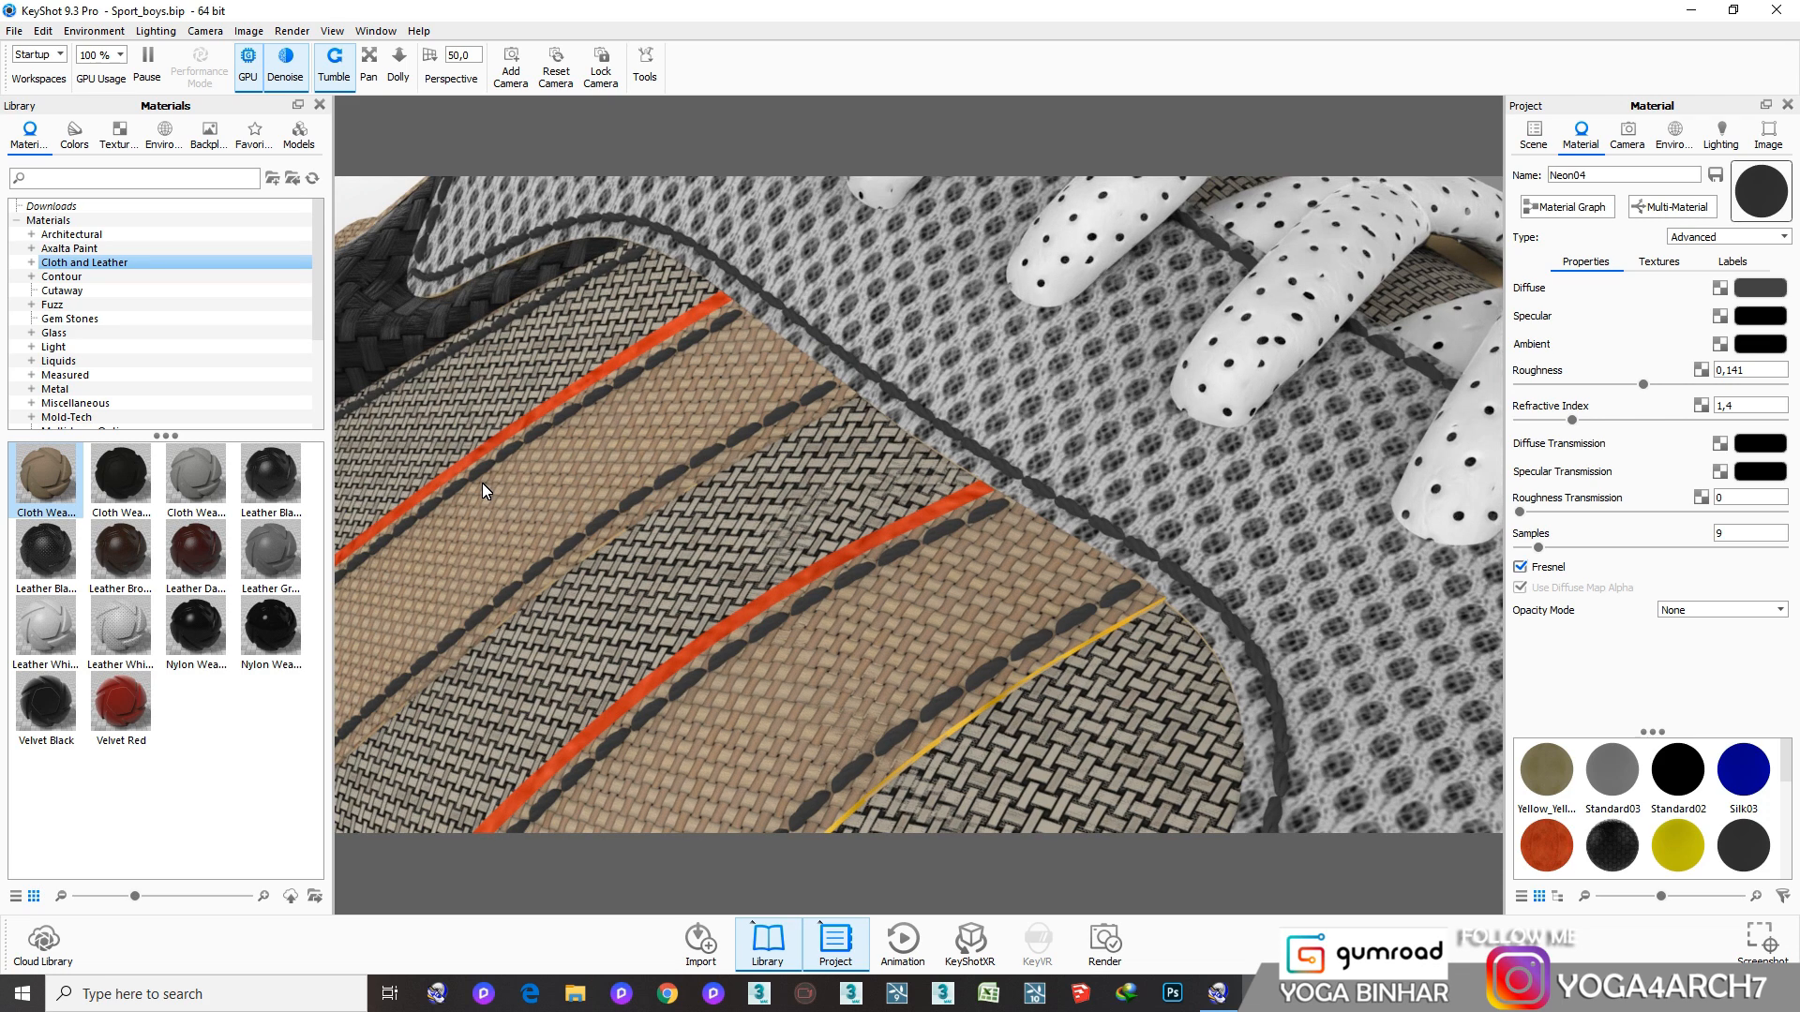
Try a gold anodized metal on the orange piping along the side stripes, and replace it with a yellow anodized metal
left_click(58, 389)
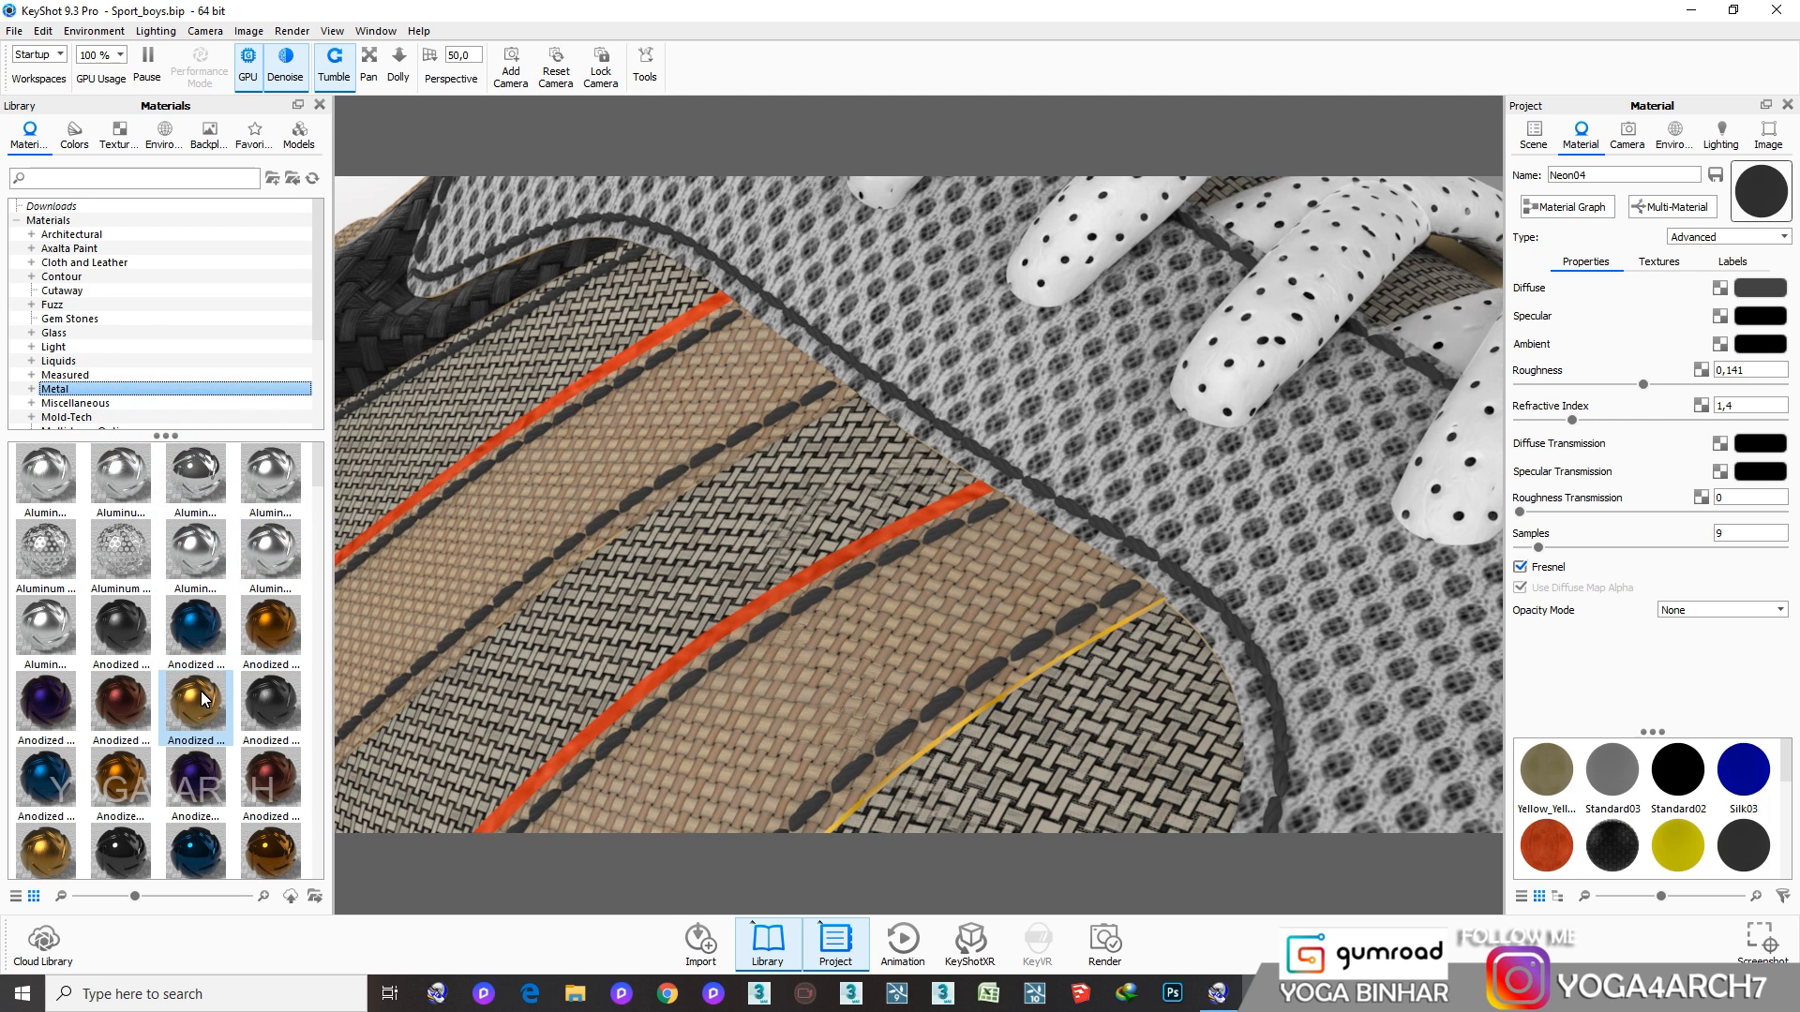
left_click_drag(196, 702, 402, 514)
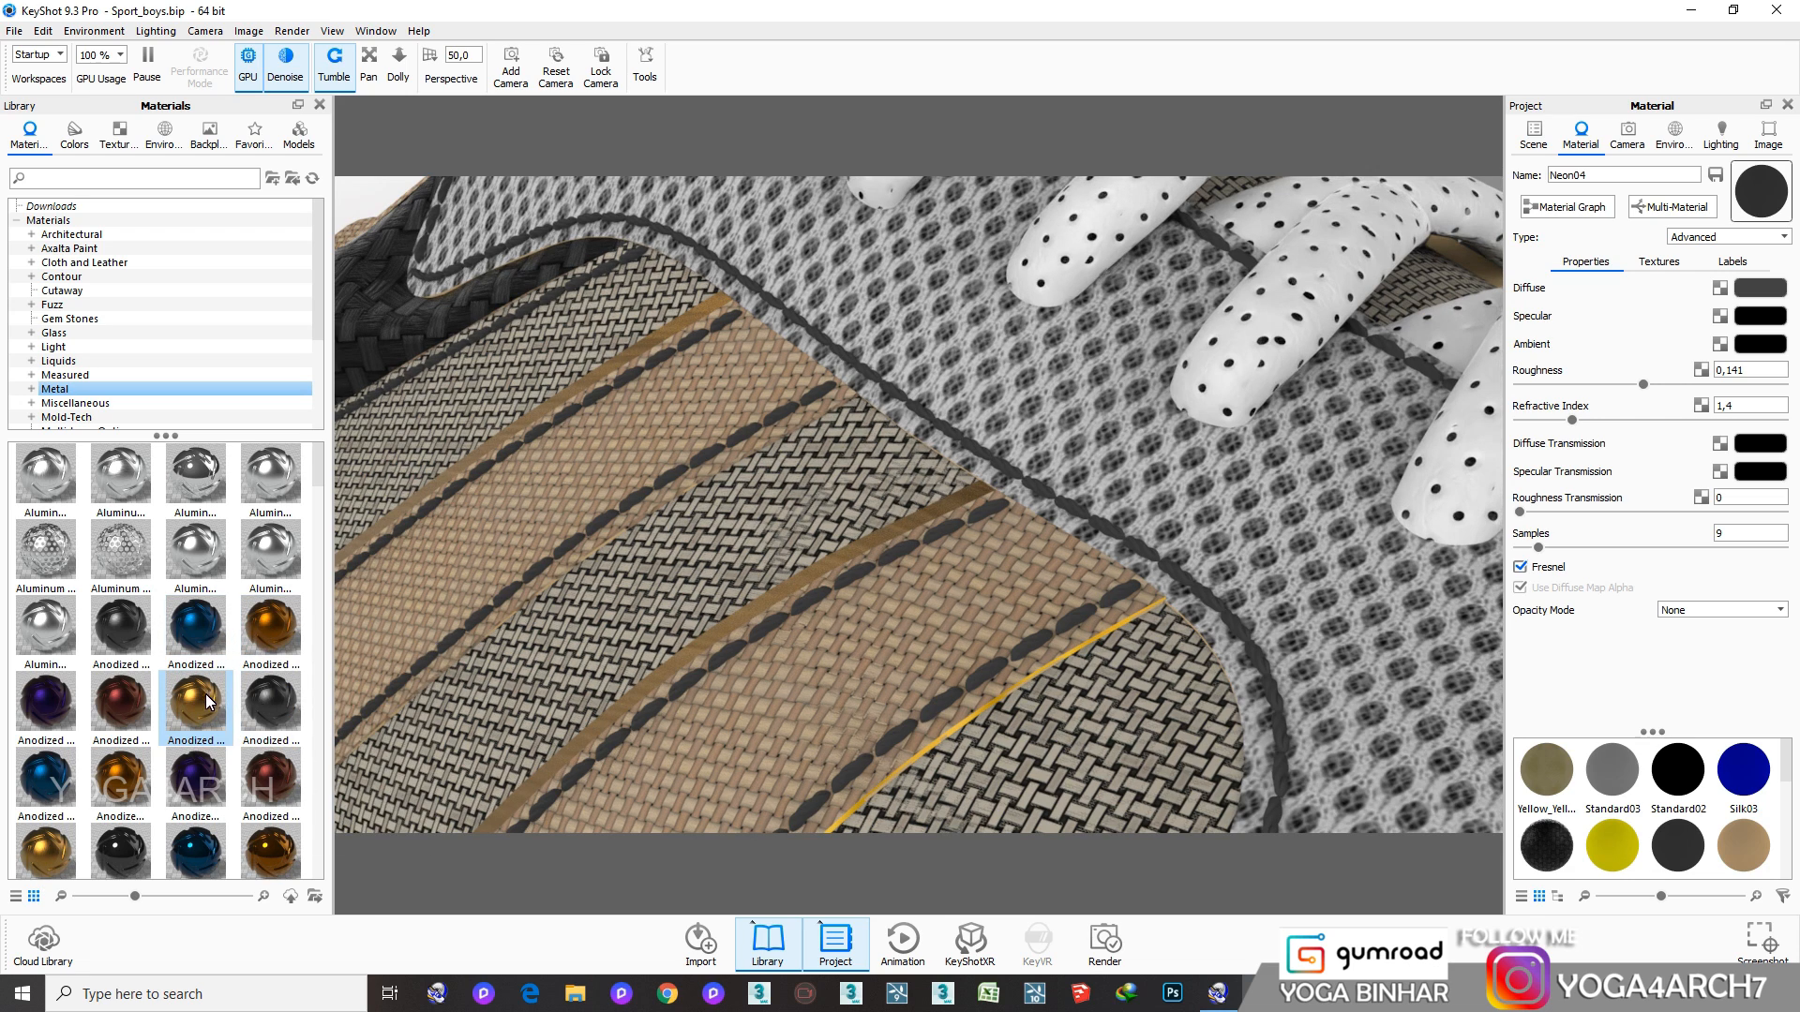
left_click_drag(211, 701, 401, 513)
scroll(235, 687, "down", 3)
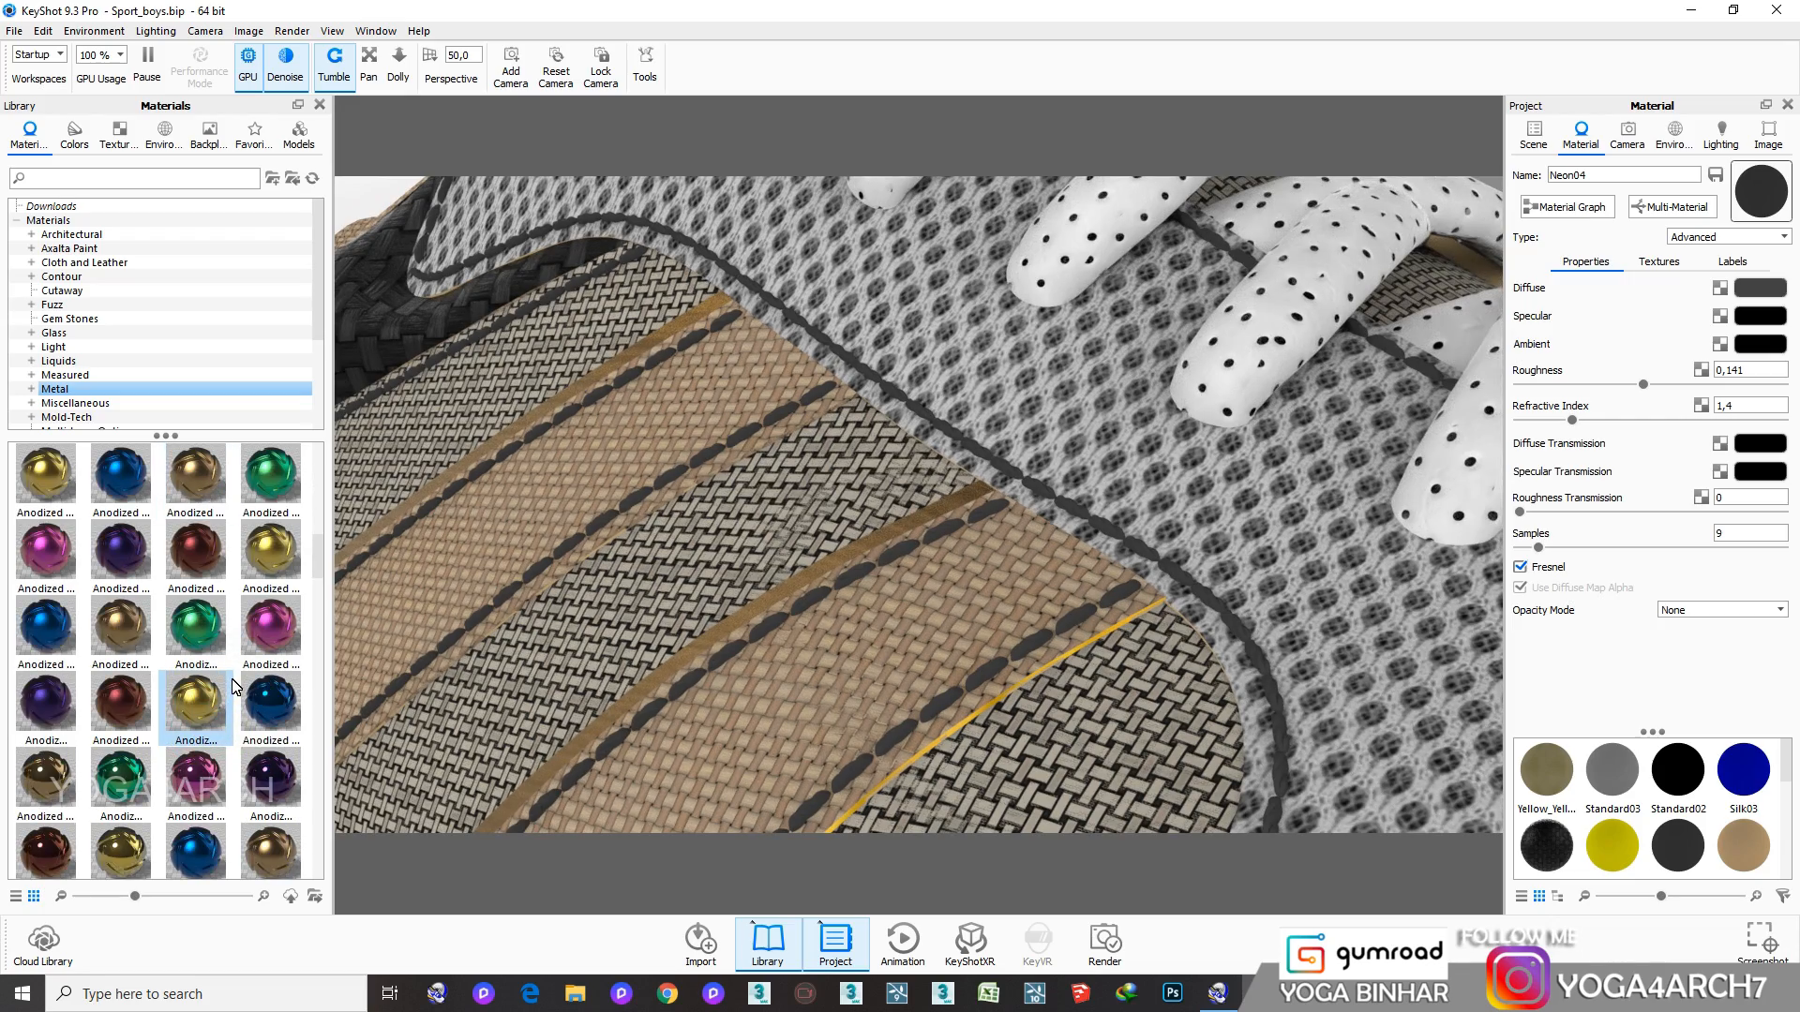
left_click_drag(208, 714, 369, 538)
Try the yellow anodized metal on the rear side stripe without linking, and replace it with a brown anodized metal
scroll(613, 581, "down", 10)
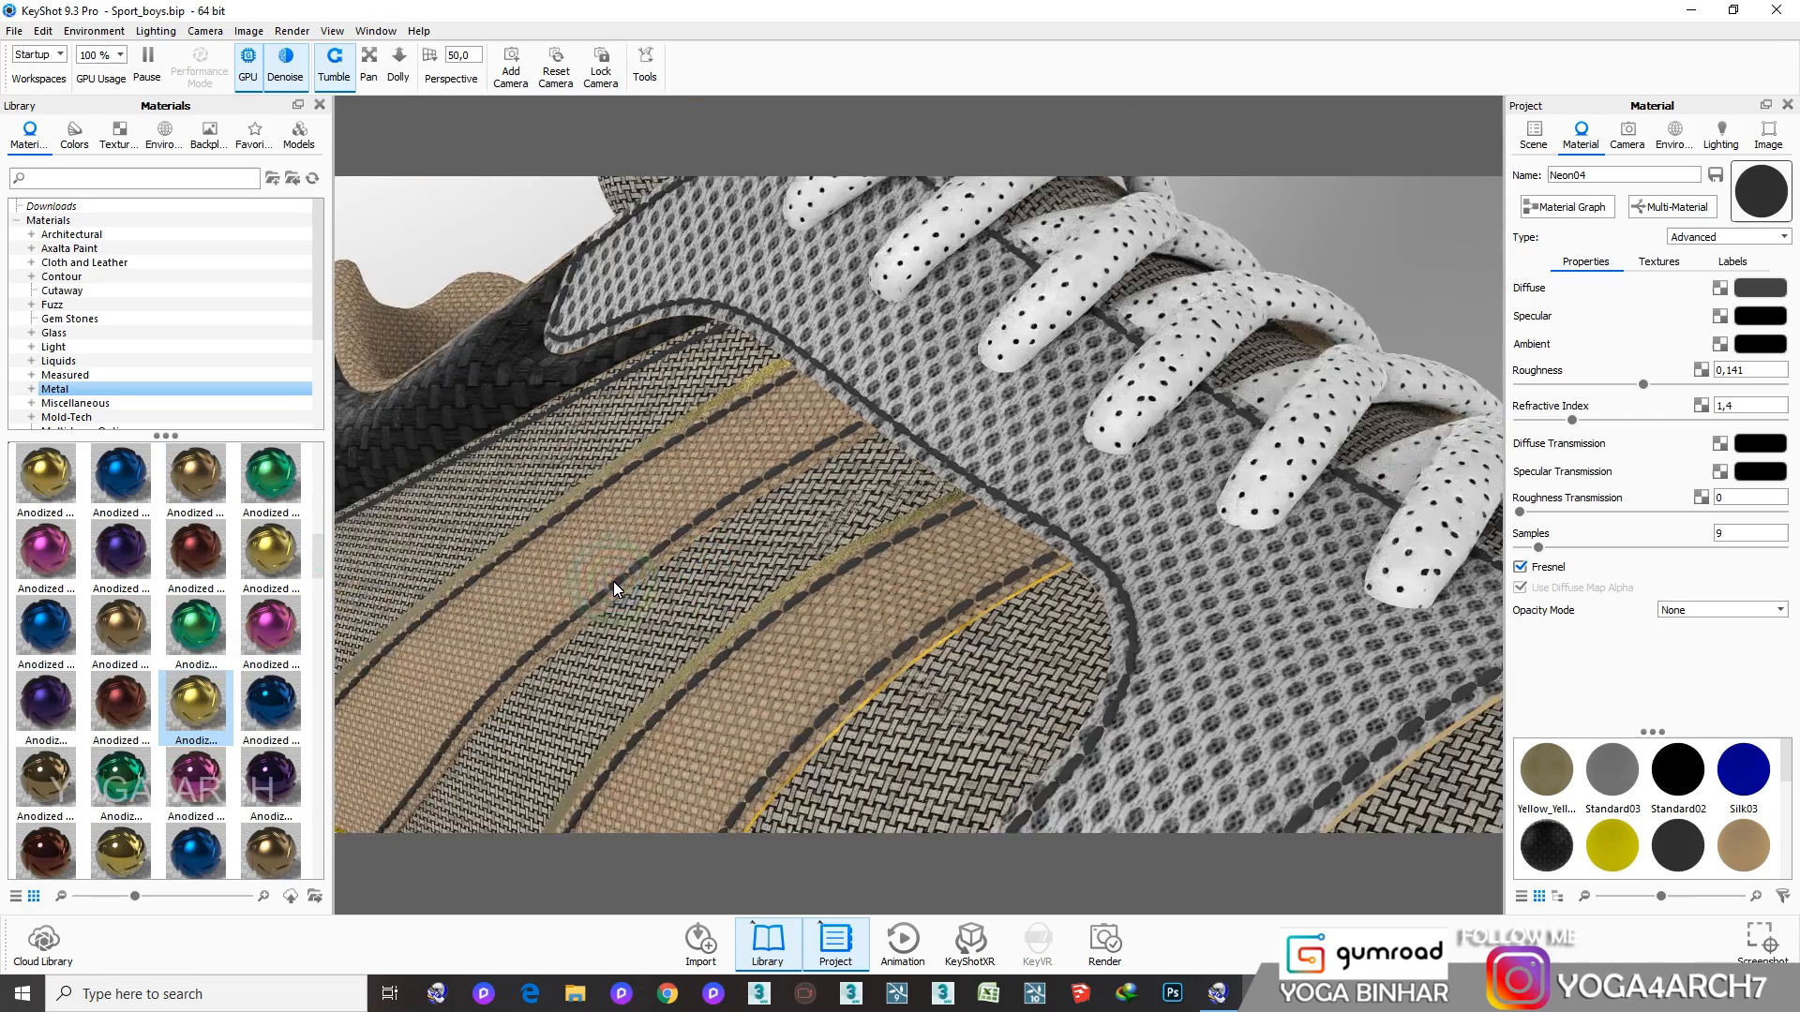
left_click_drag(713, 602, 526, 634)
scroll(526, 633, "up", 2)
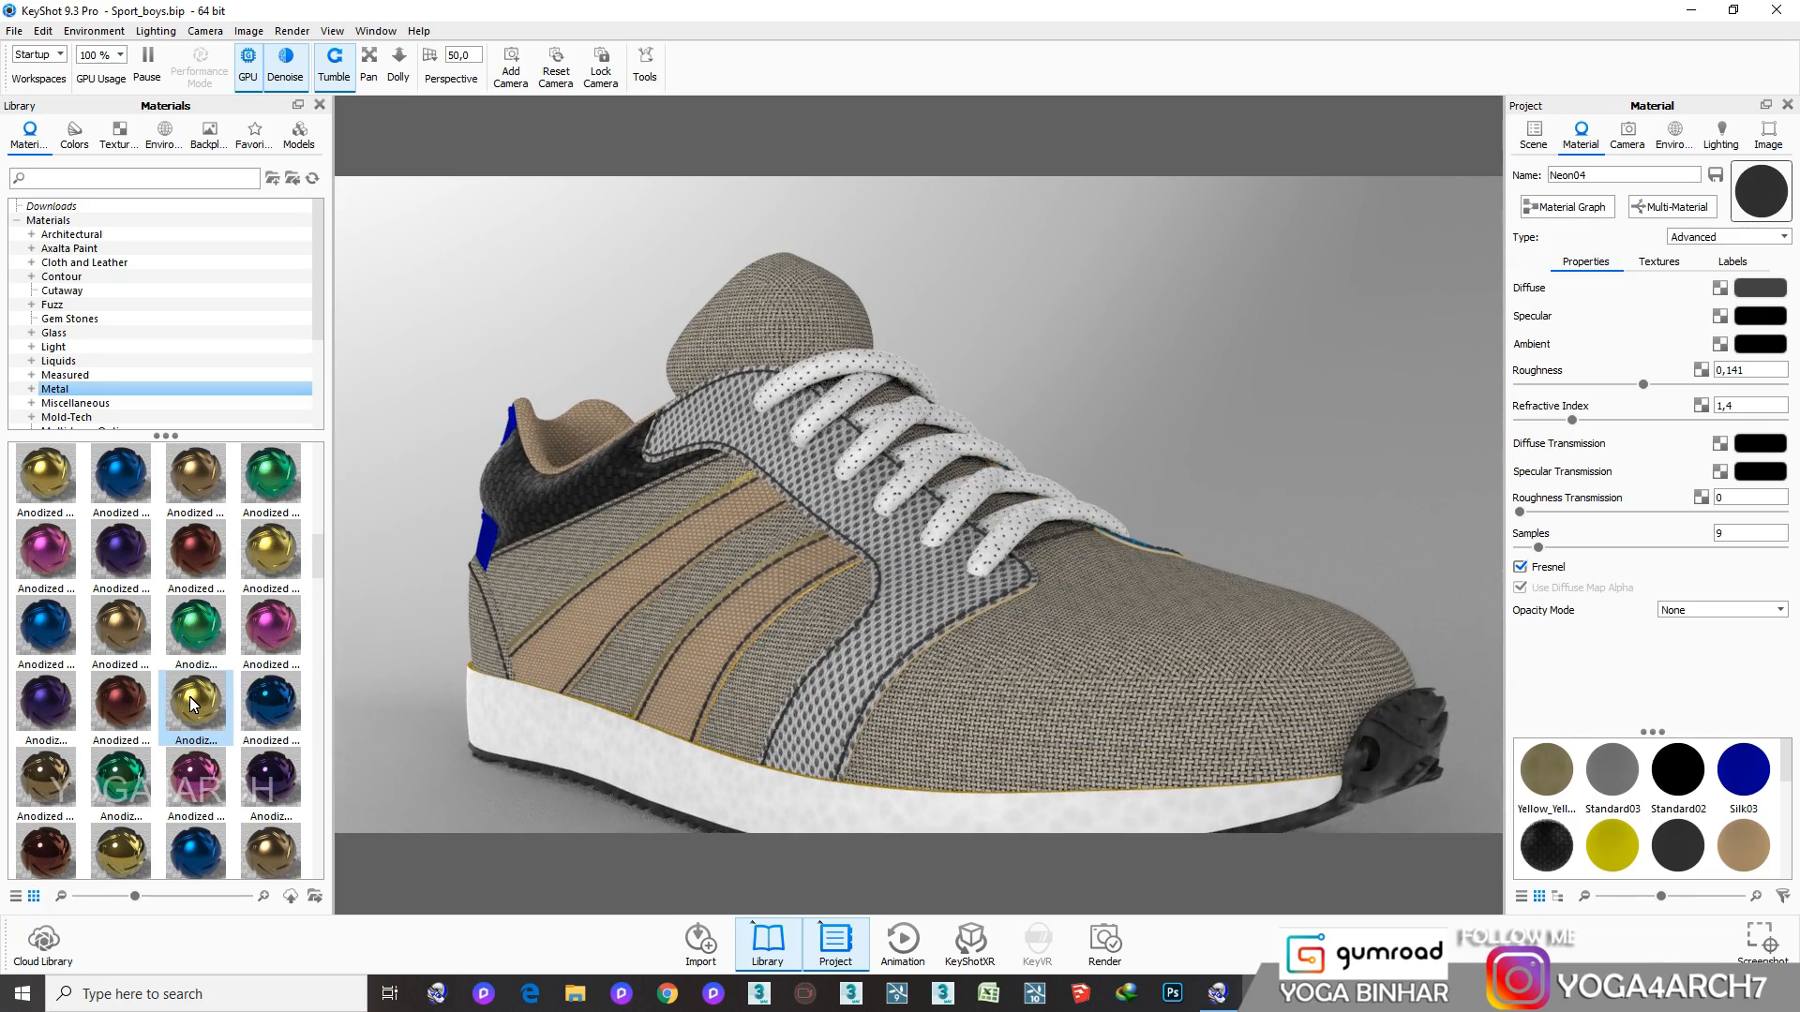
left_click_drag(196, 703, 567, 638)
left_click(1077, 522)
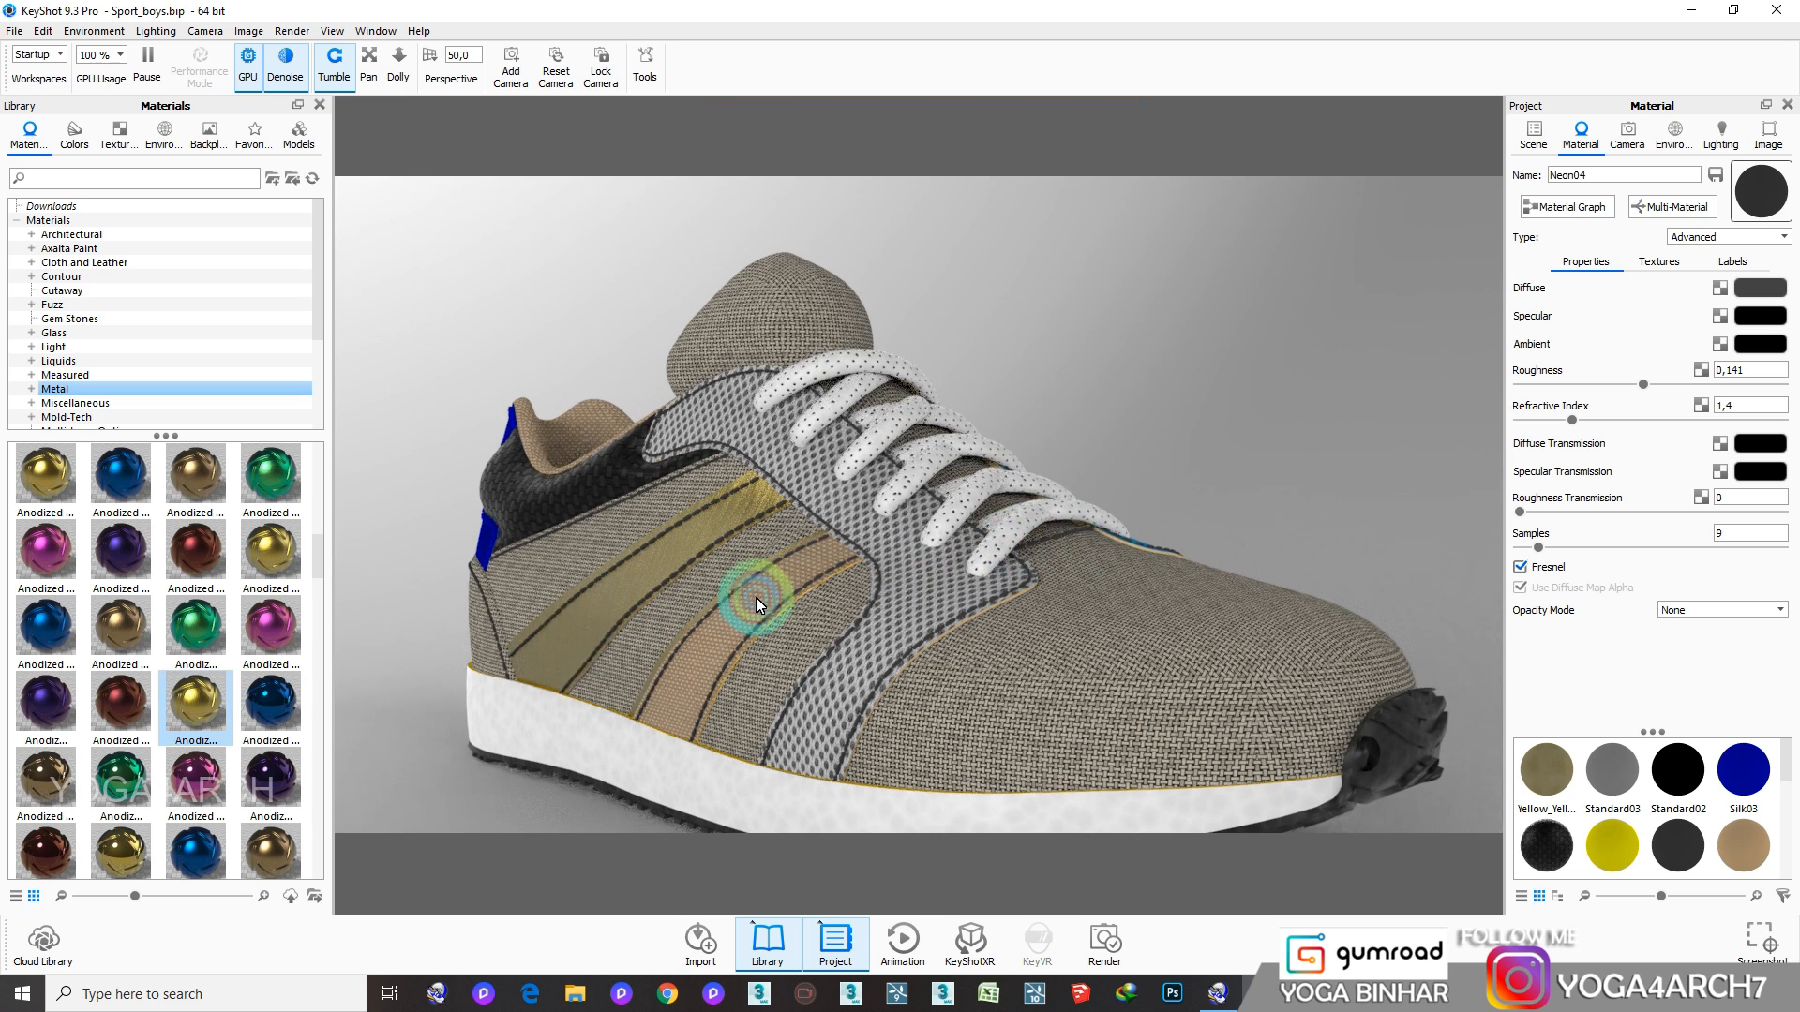
left_click_drag(272, 851, 566, 636)
Apply a gold material from the Metal library to both side stripes without linking the duplicate
scroll(142, 830, "down", 5)
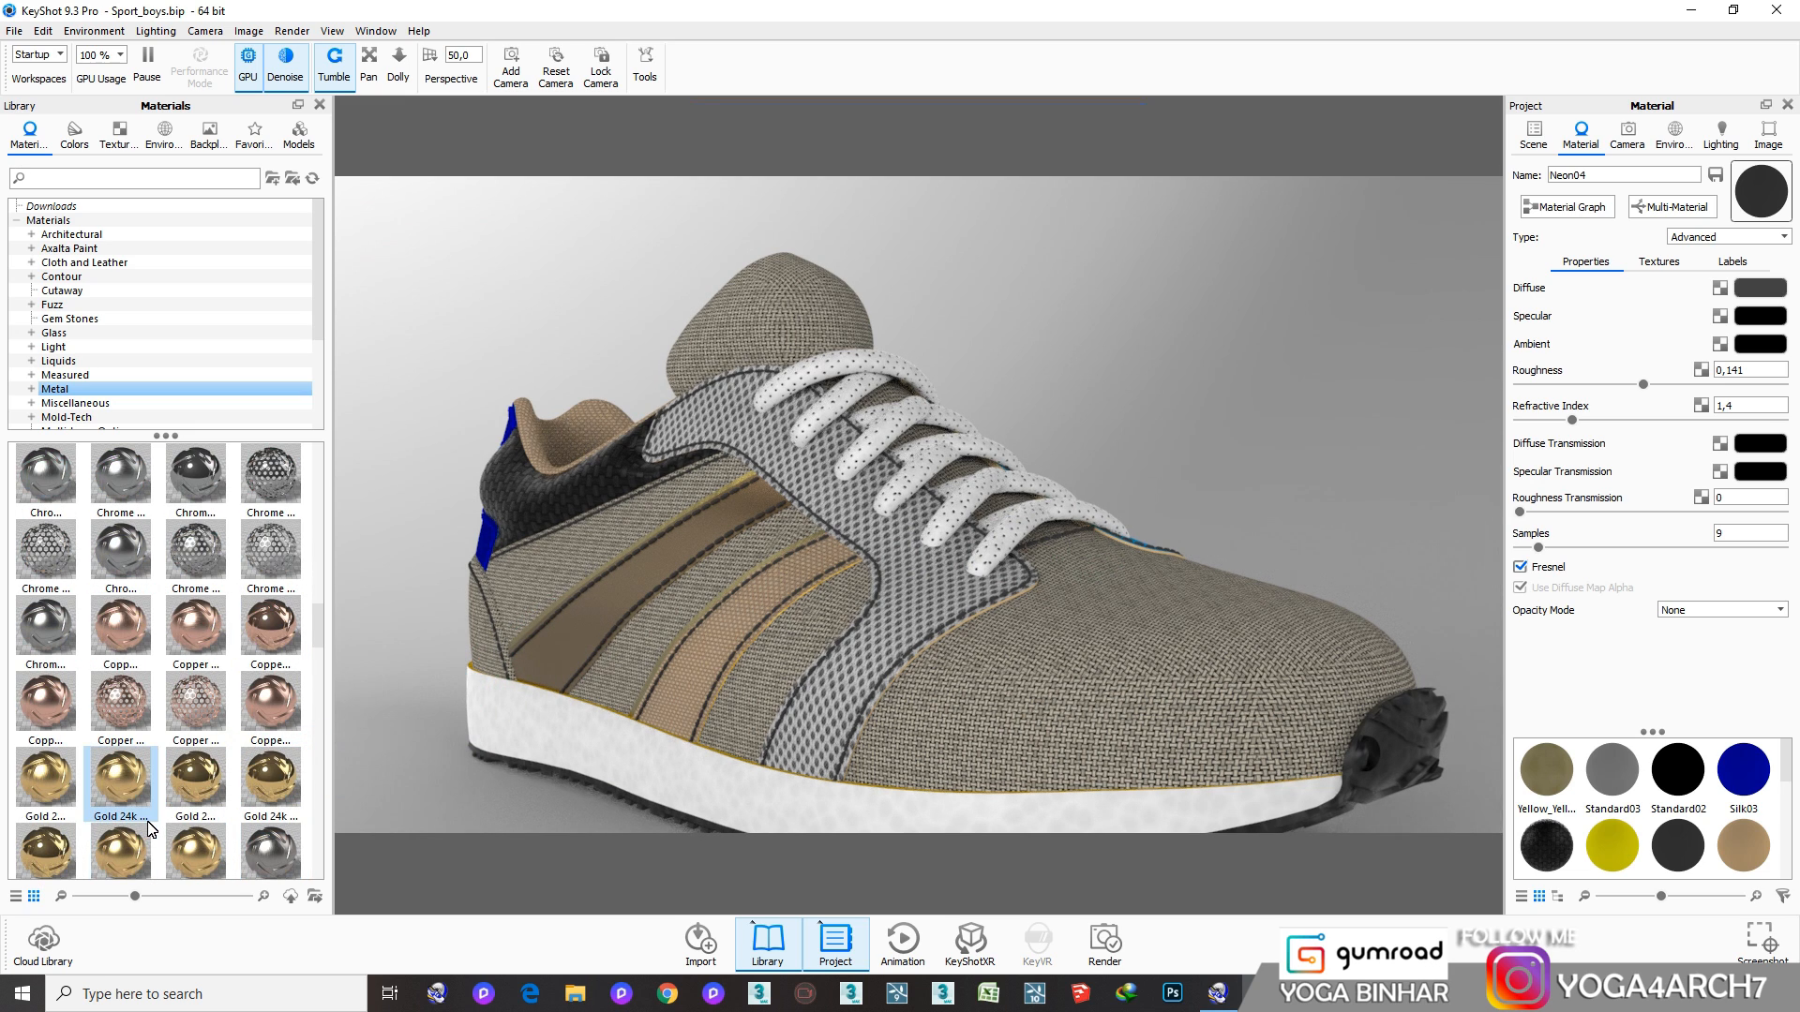
left_click_drag(121, 848, 568, 656)
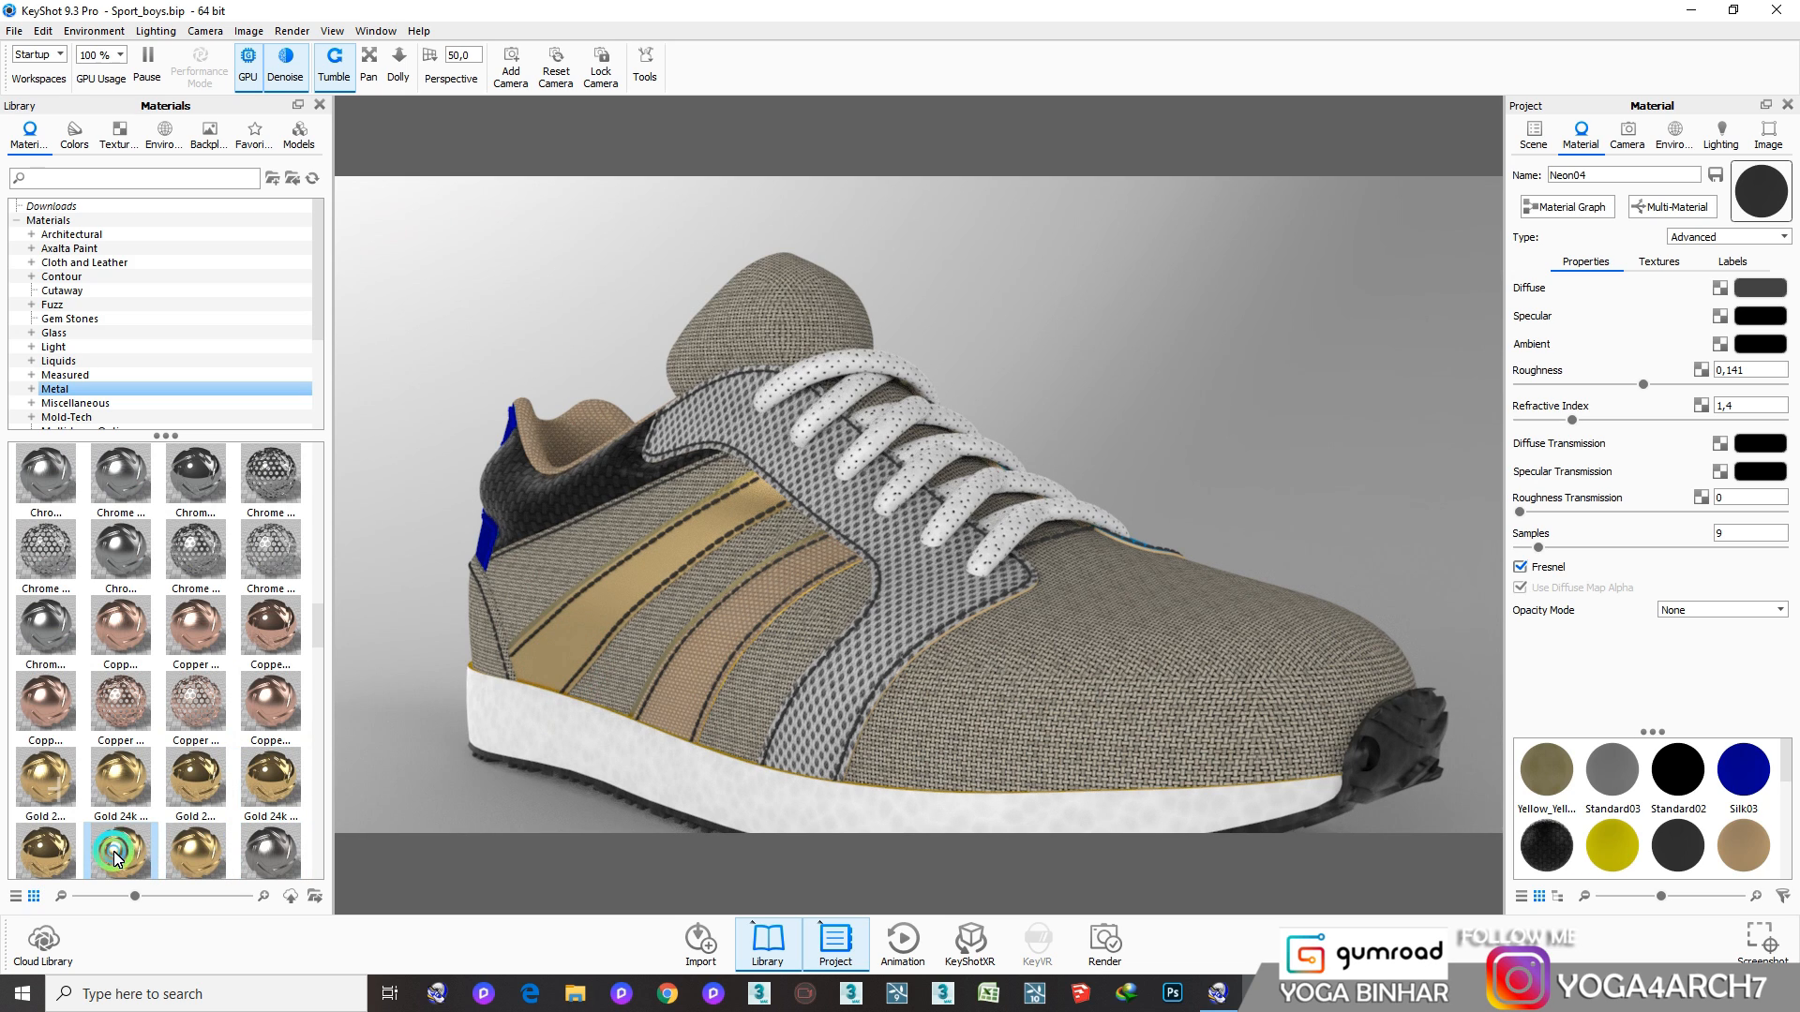
left_click_drag(115, 855, 679, 687)
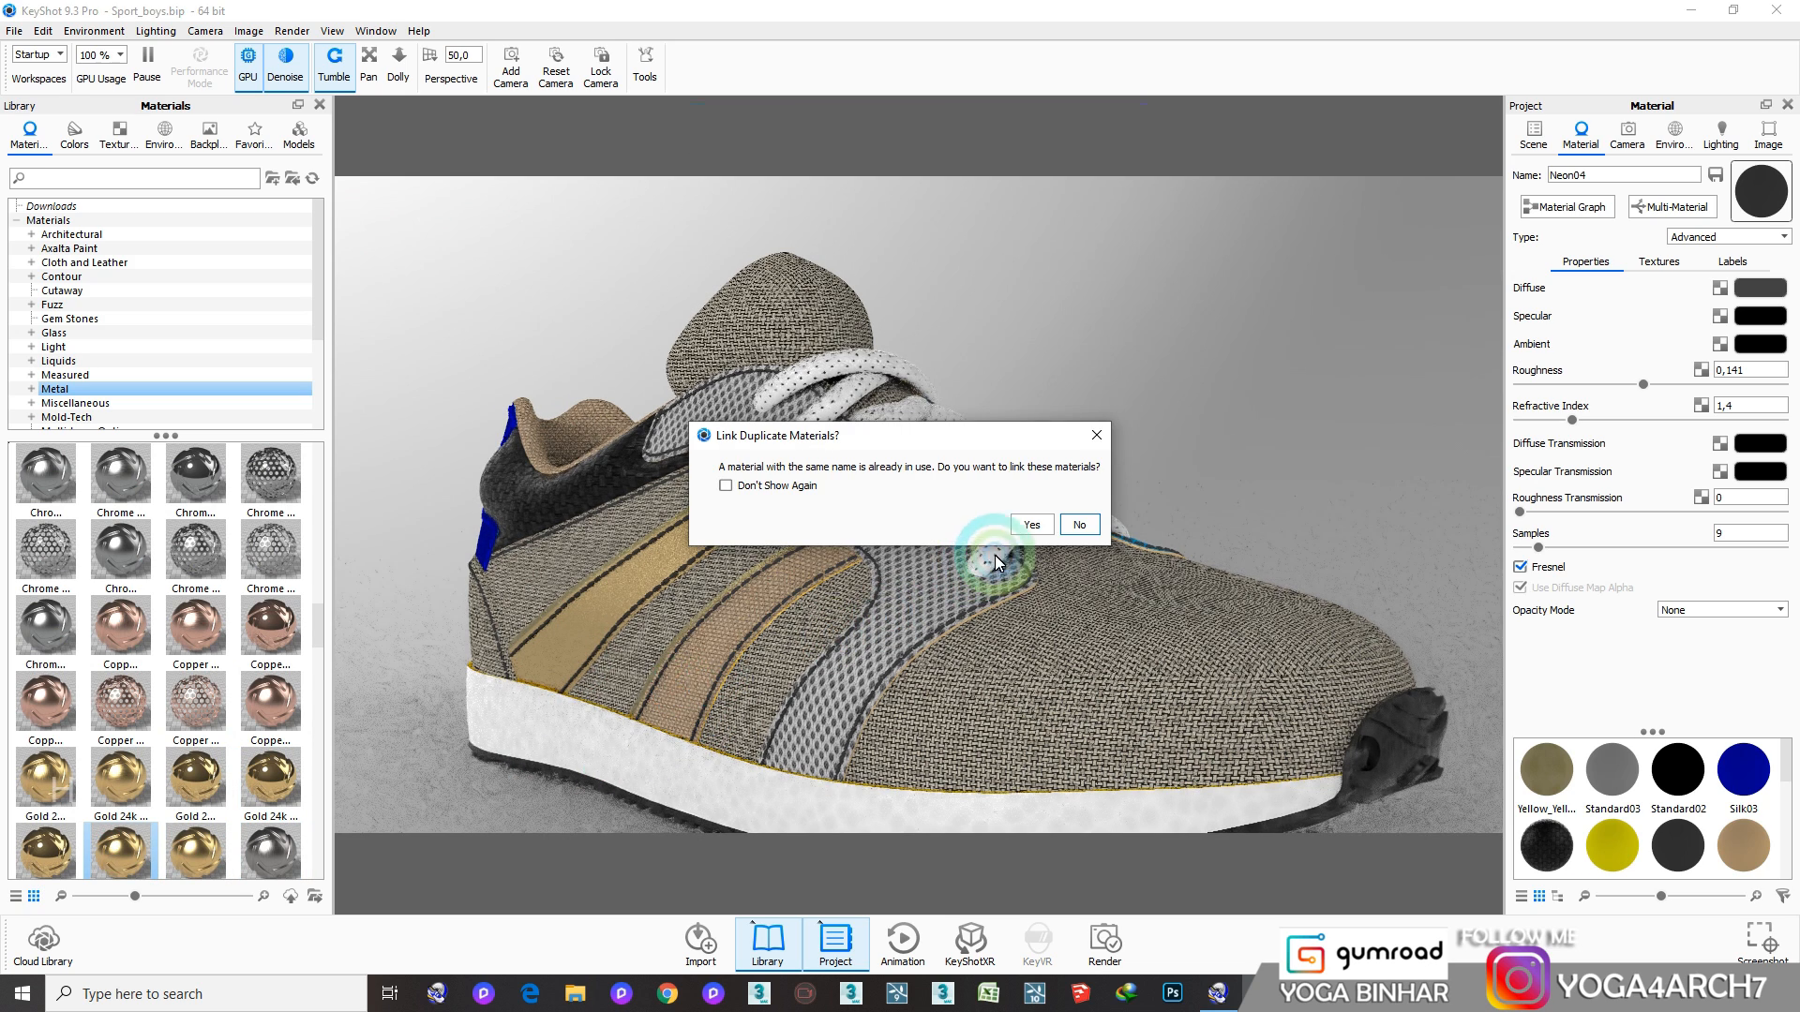
left_click(1079, 524)
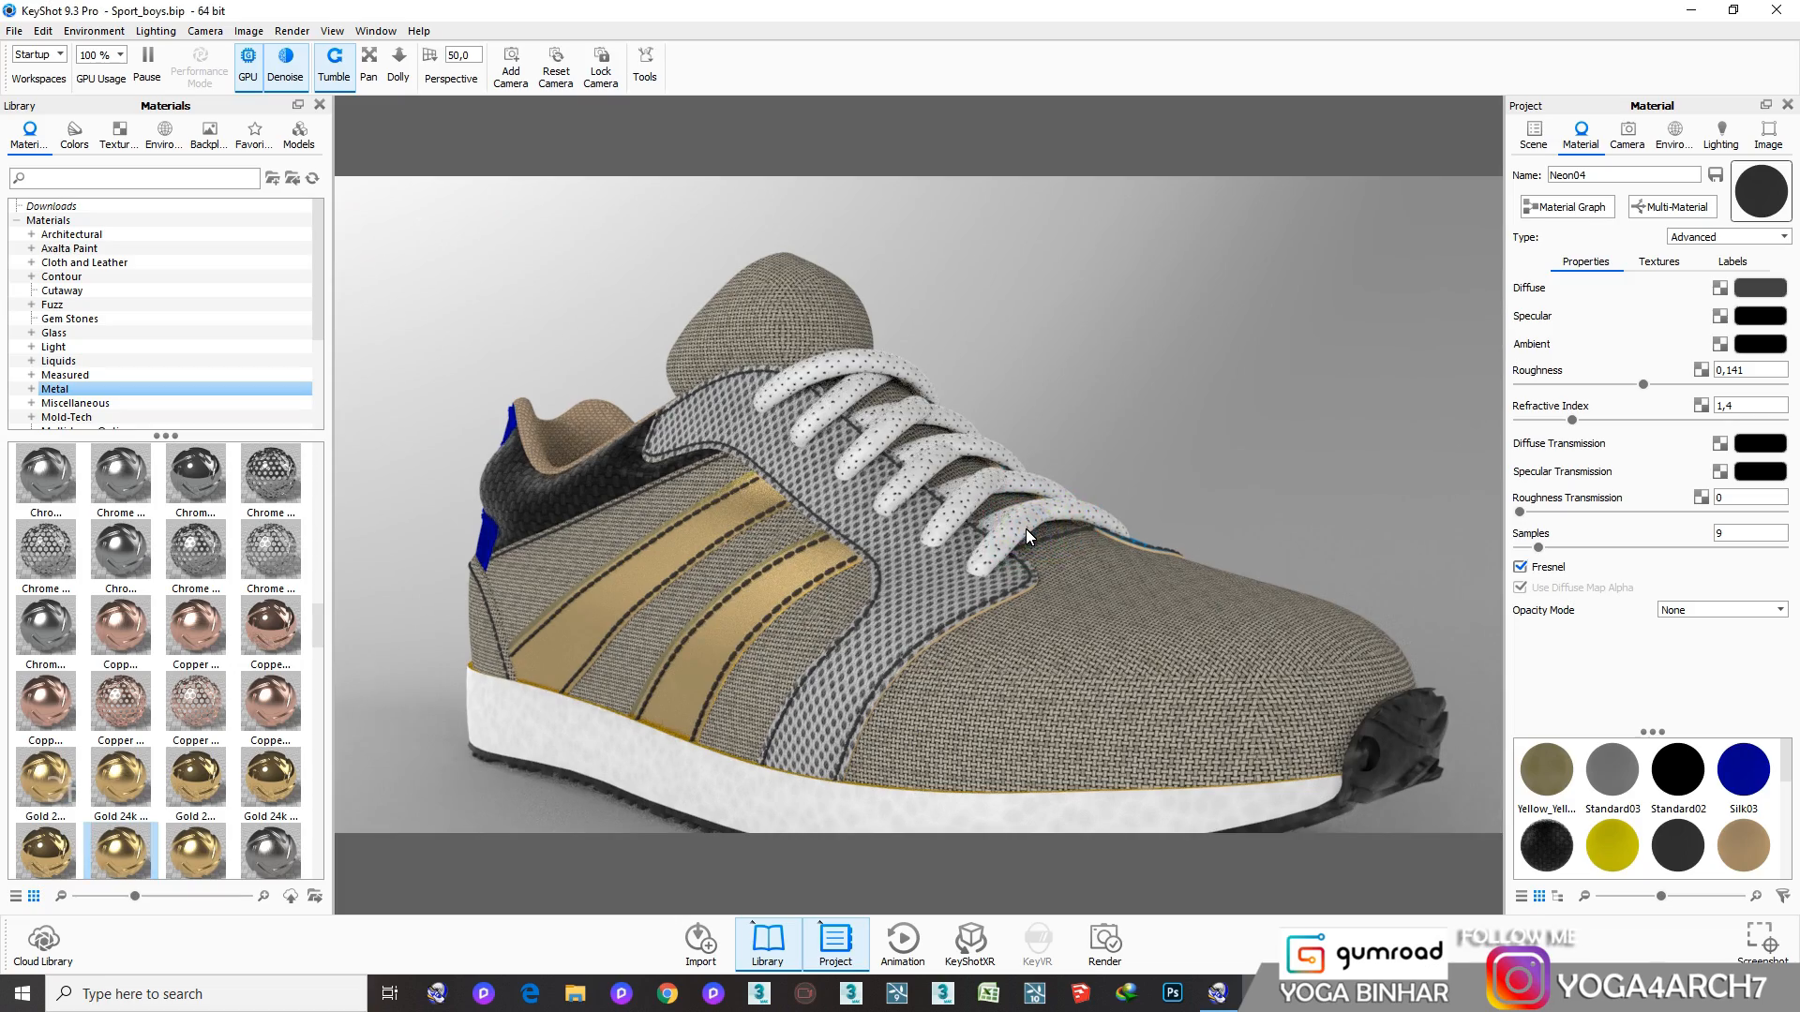
Apply the Metal Brushed Black material from the Metal library to the shoe's dark grey stitching
scroll(1026, 529, "up", 3)
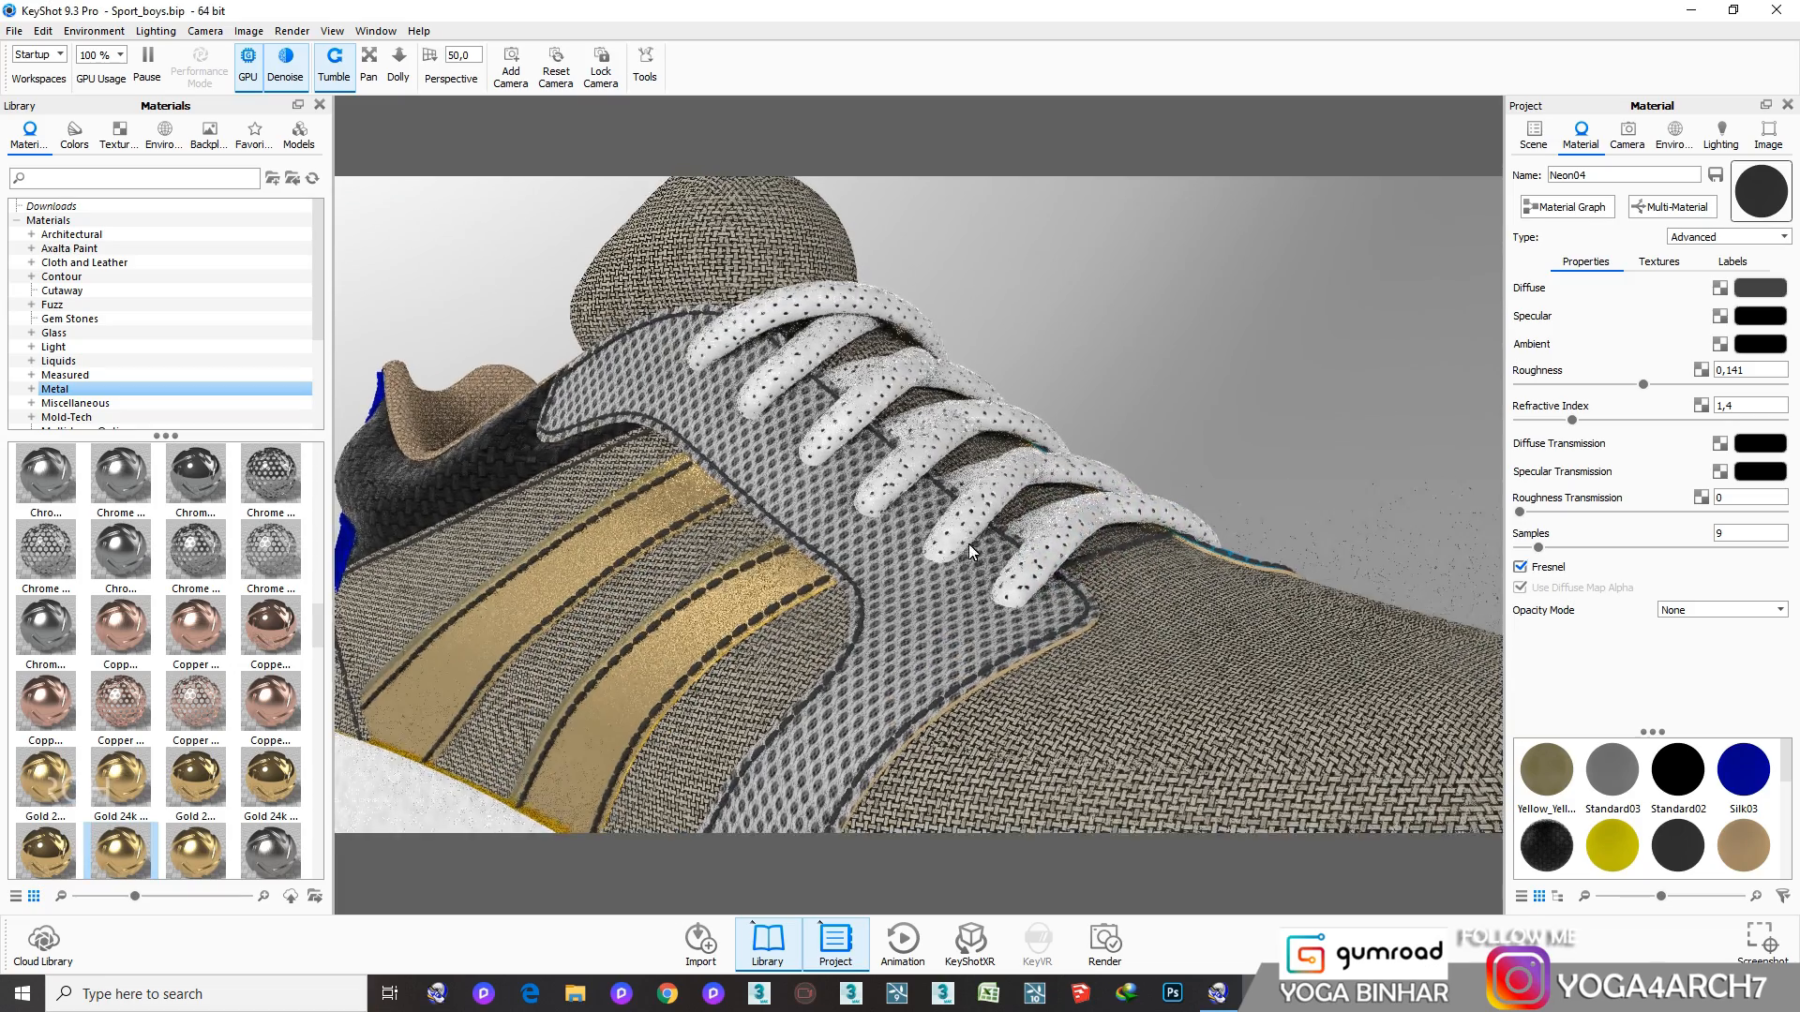
scroll(975, 540, "down", 3)
scroll(184, 711, "down", 5)
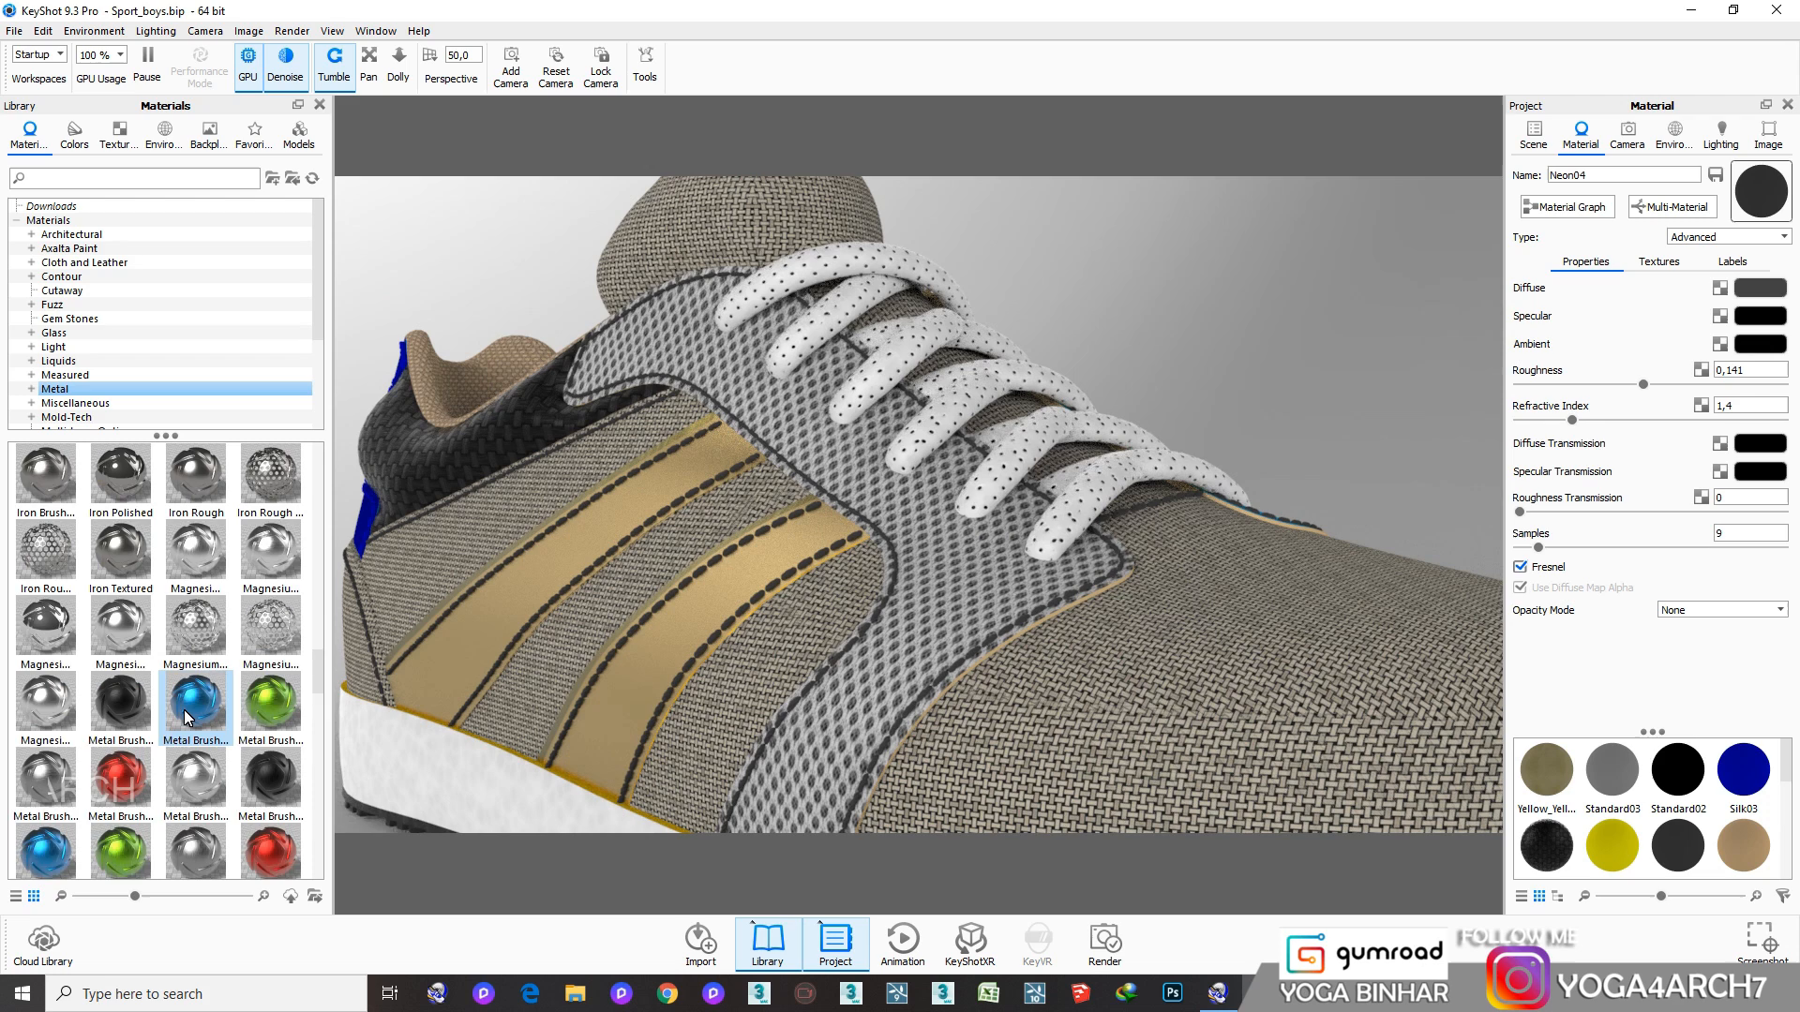
scroll(184, 711, "down", 3)
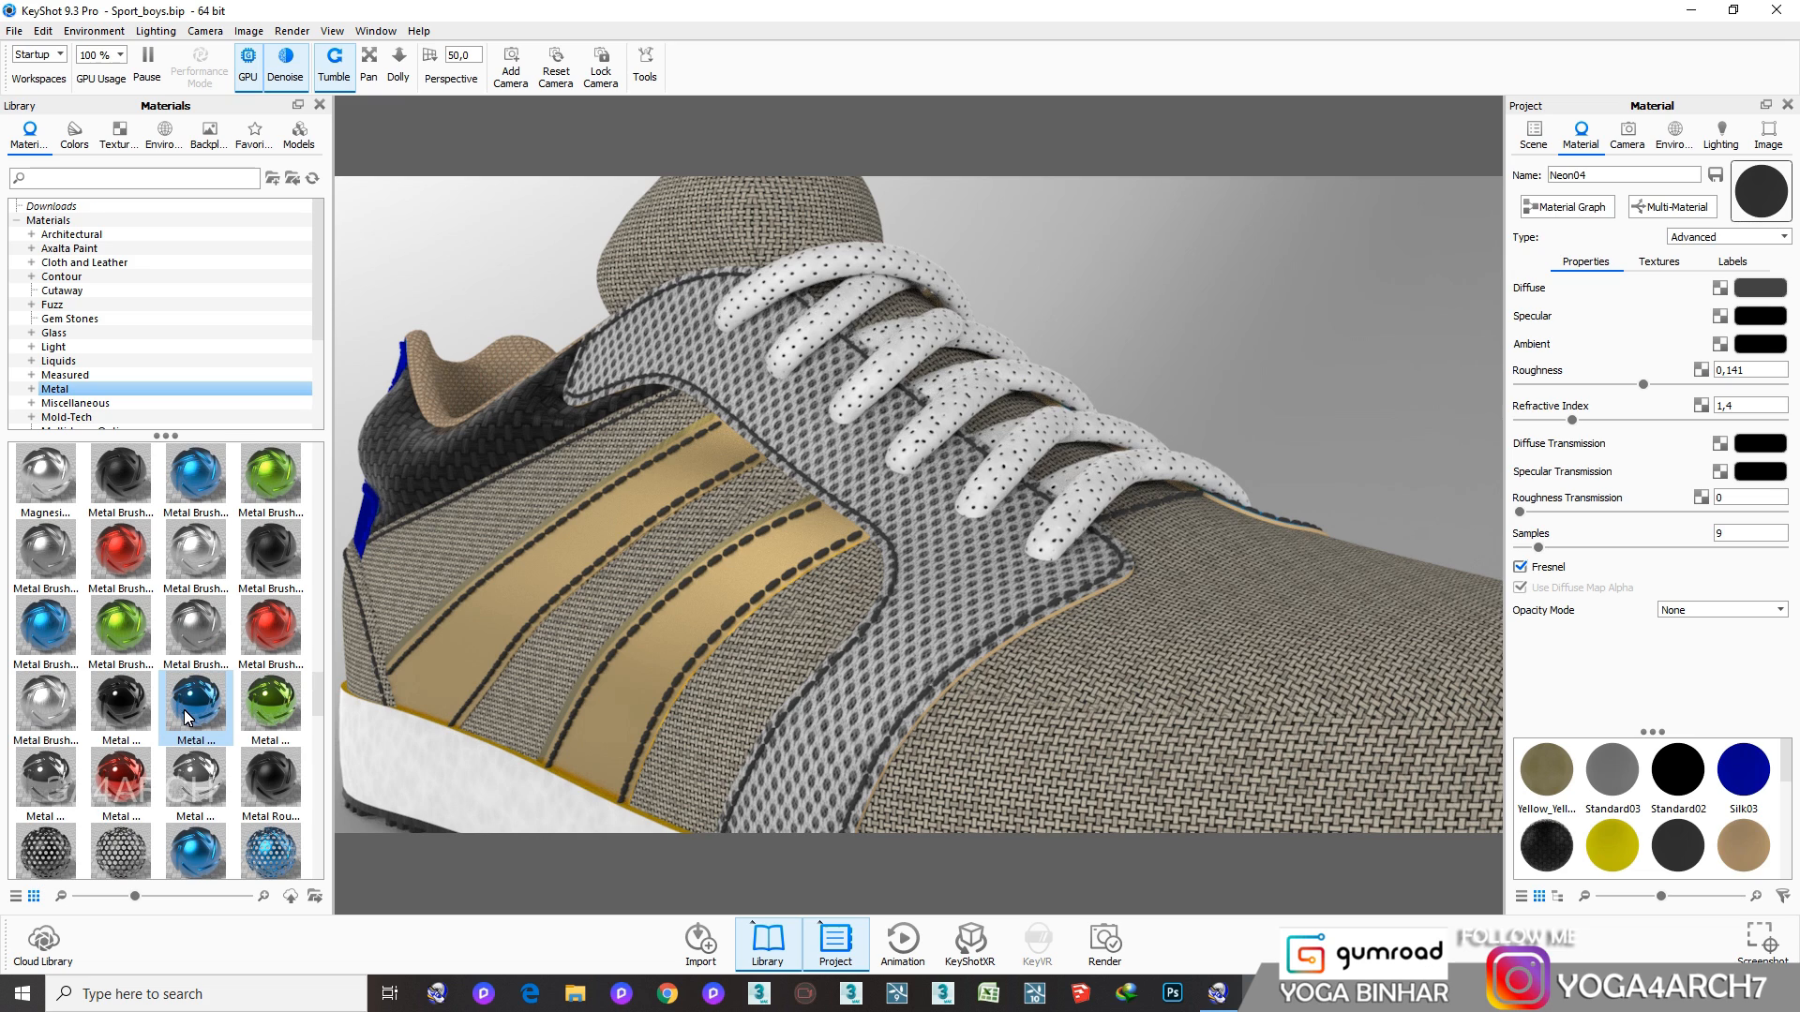
mouse_move(271, 553)
left_mouse_down()
mouse_move(422, 637)
mouse_move(787, 706)
mouse_move(896, 696)
left_mouse_up()
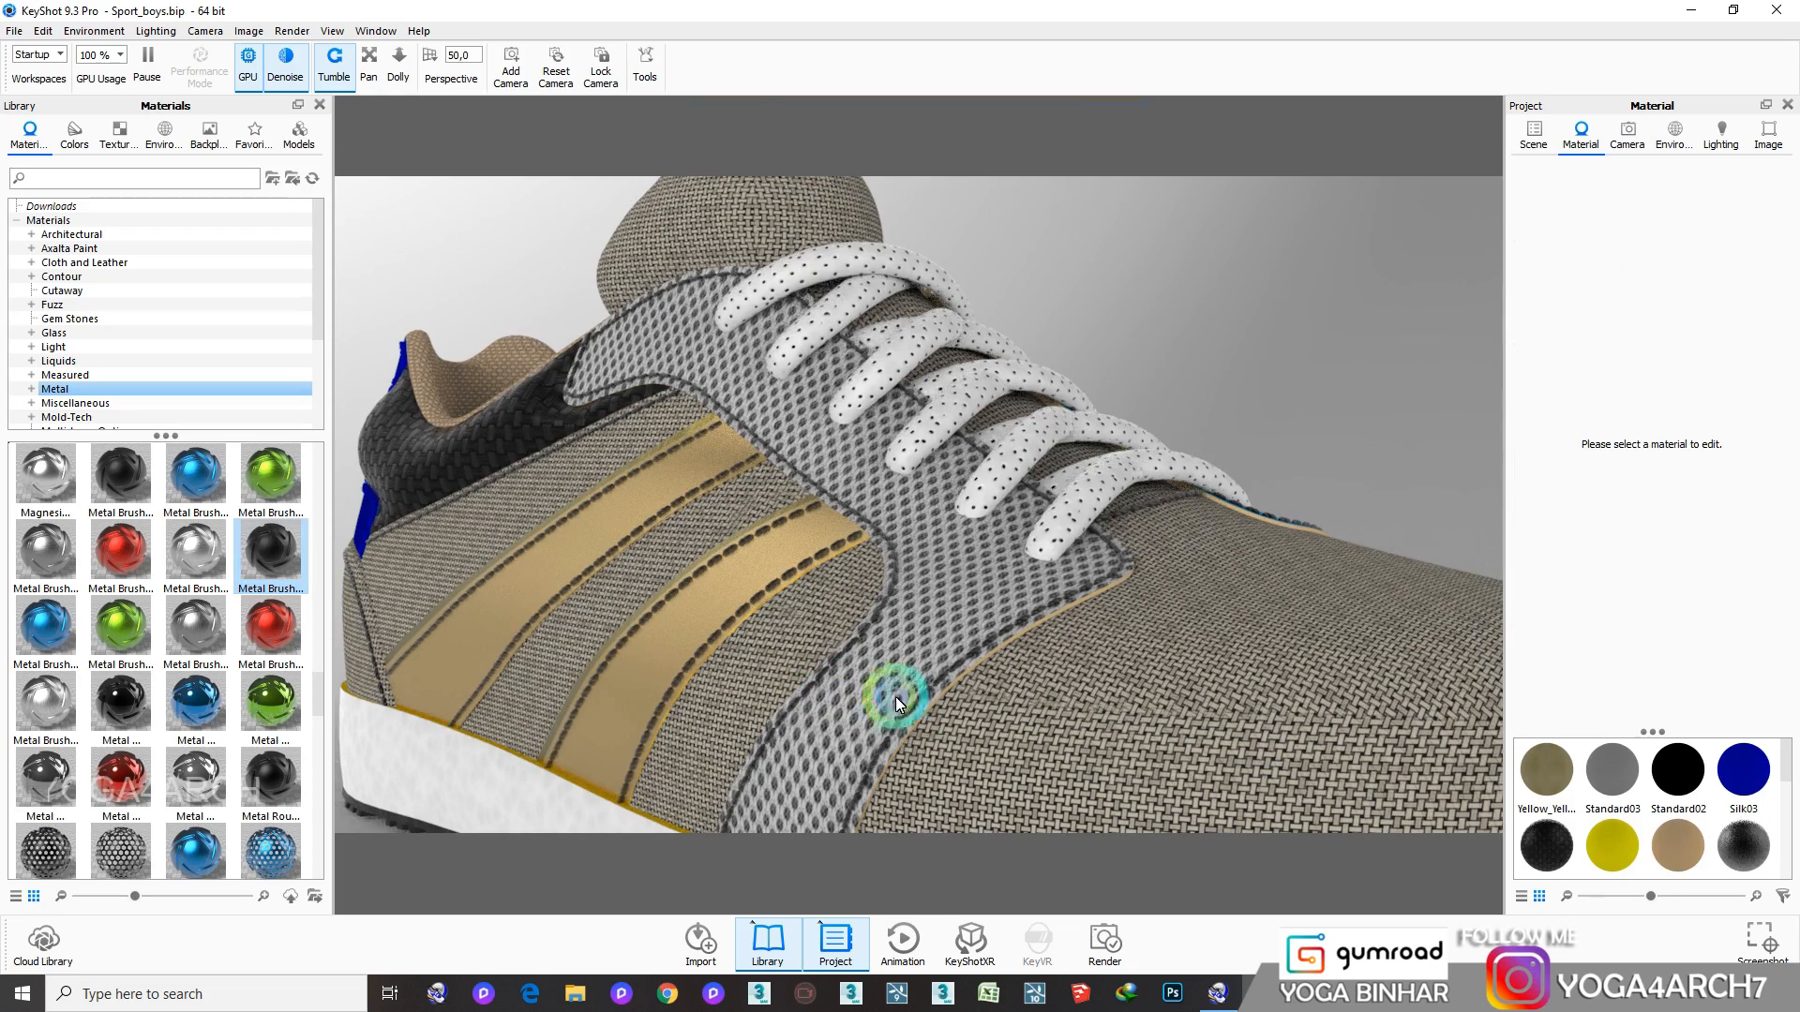
Set the colour of the stitching's Metal Brushed Black material to light grey #DEDEDE
scroll(1004, 710, "down", 10)
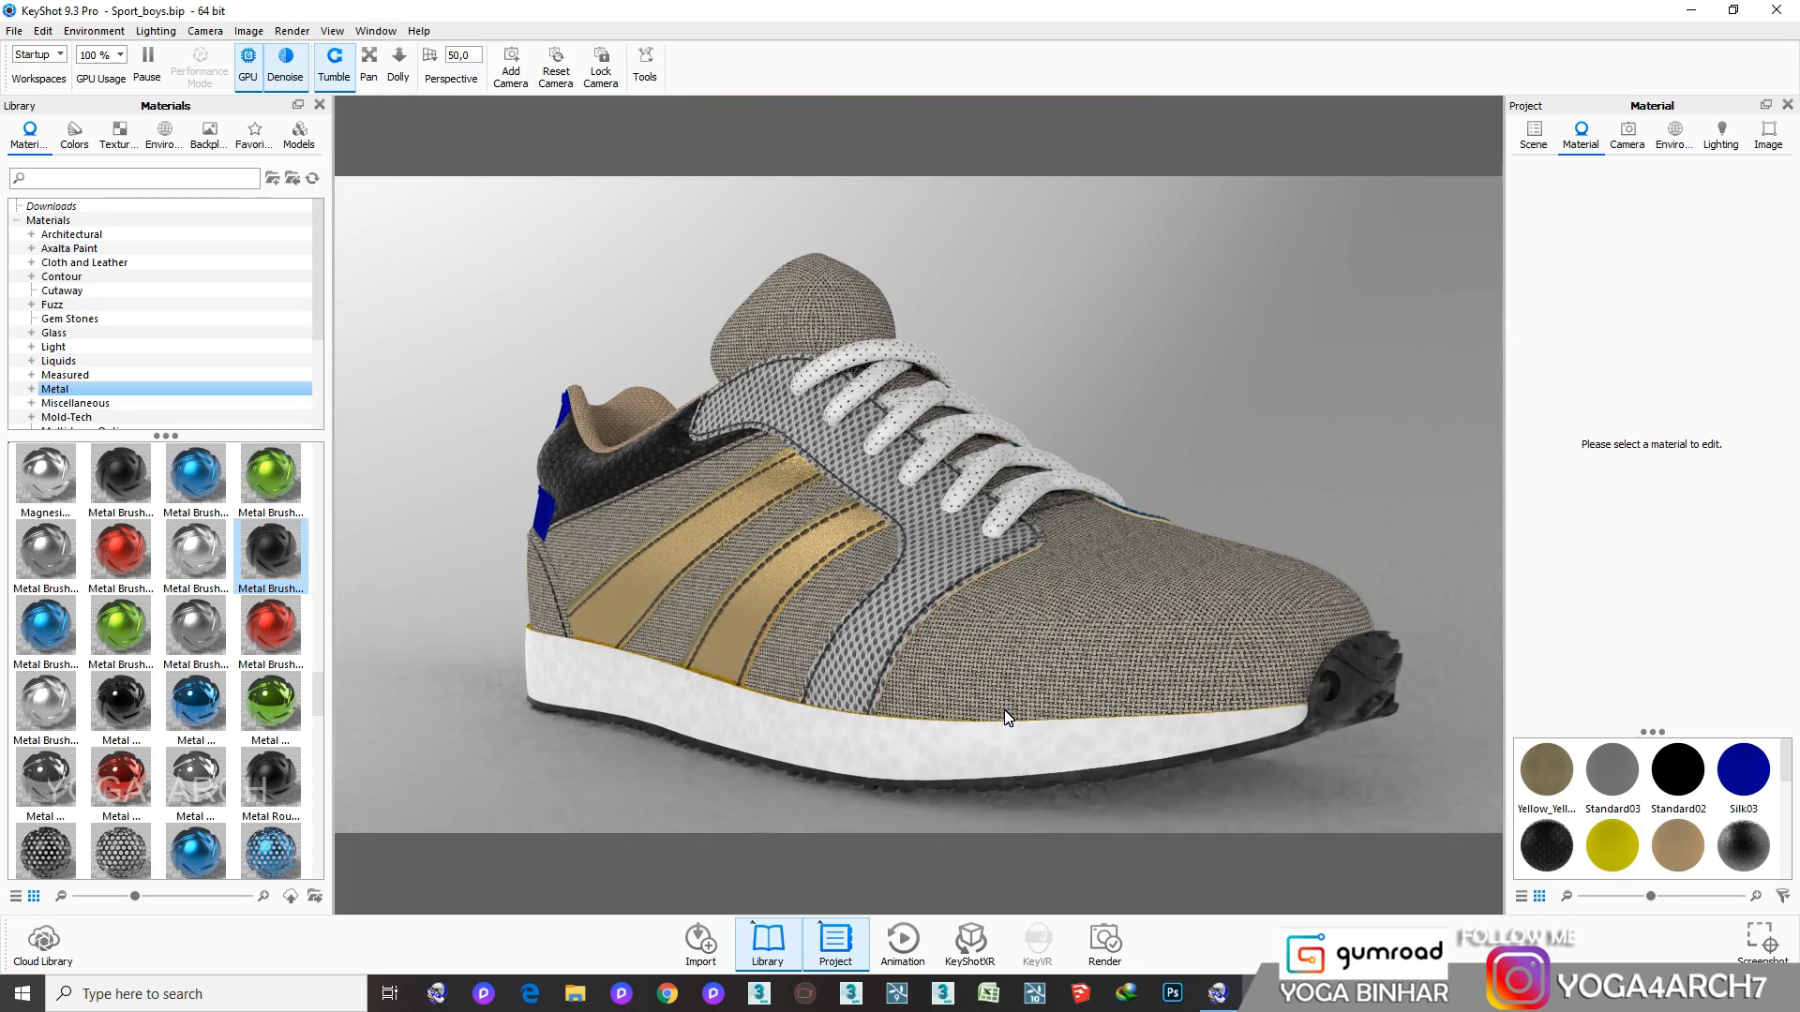
left_click_drag(1004, 711, 872, 735)
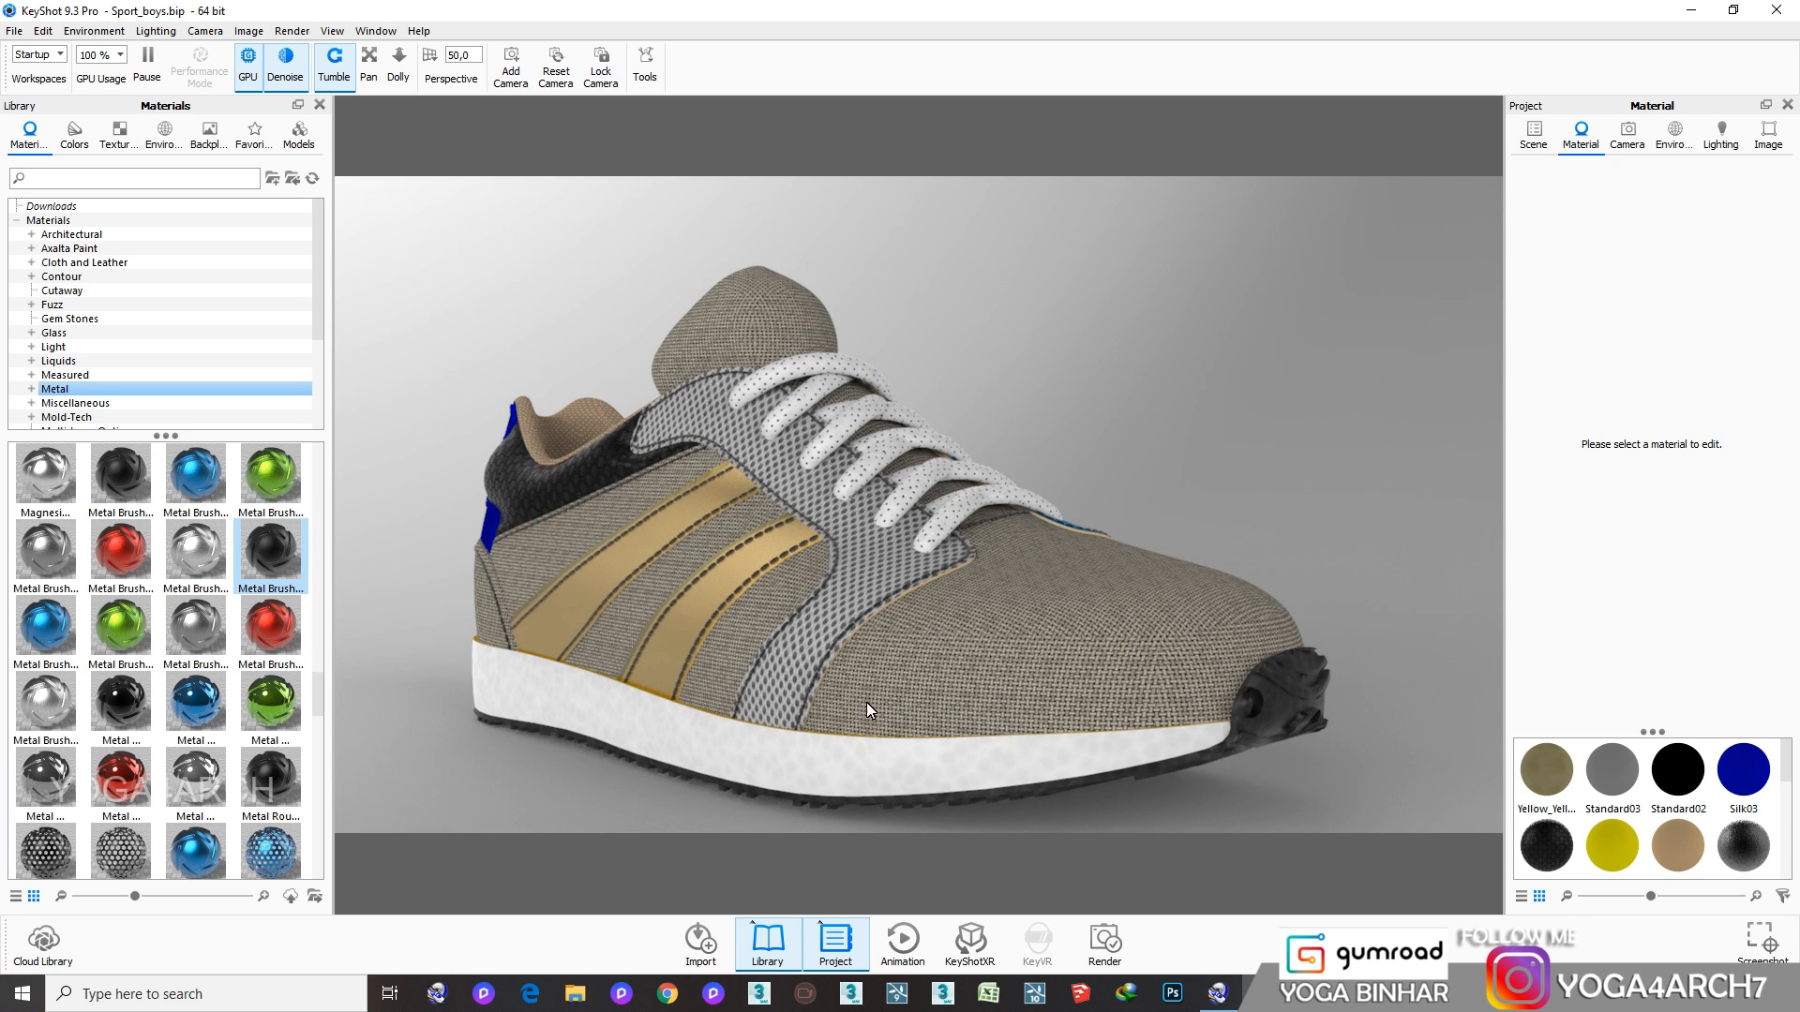
scroll(672, 615, "up", 10)
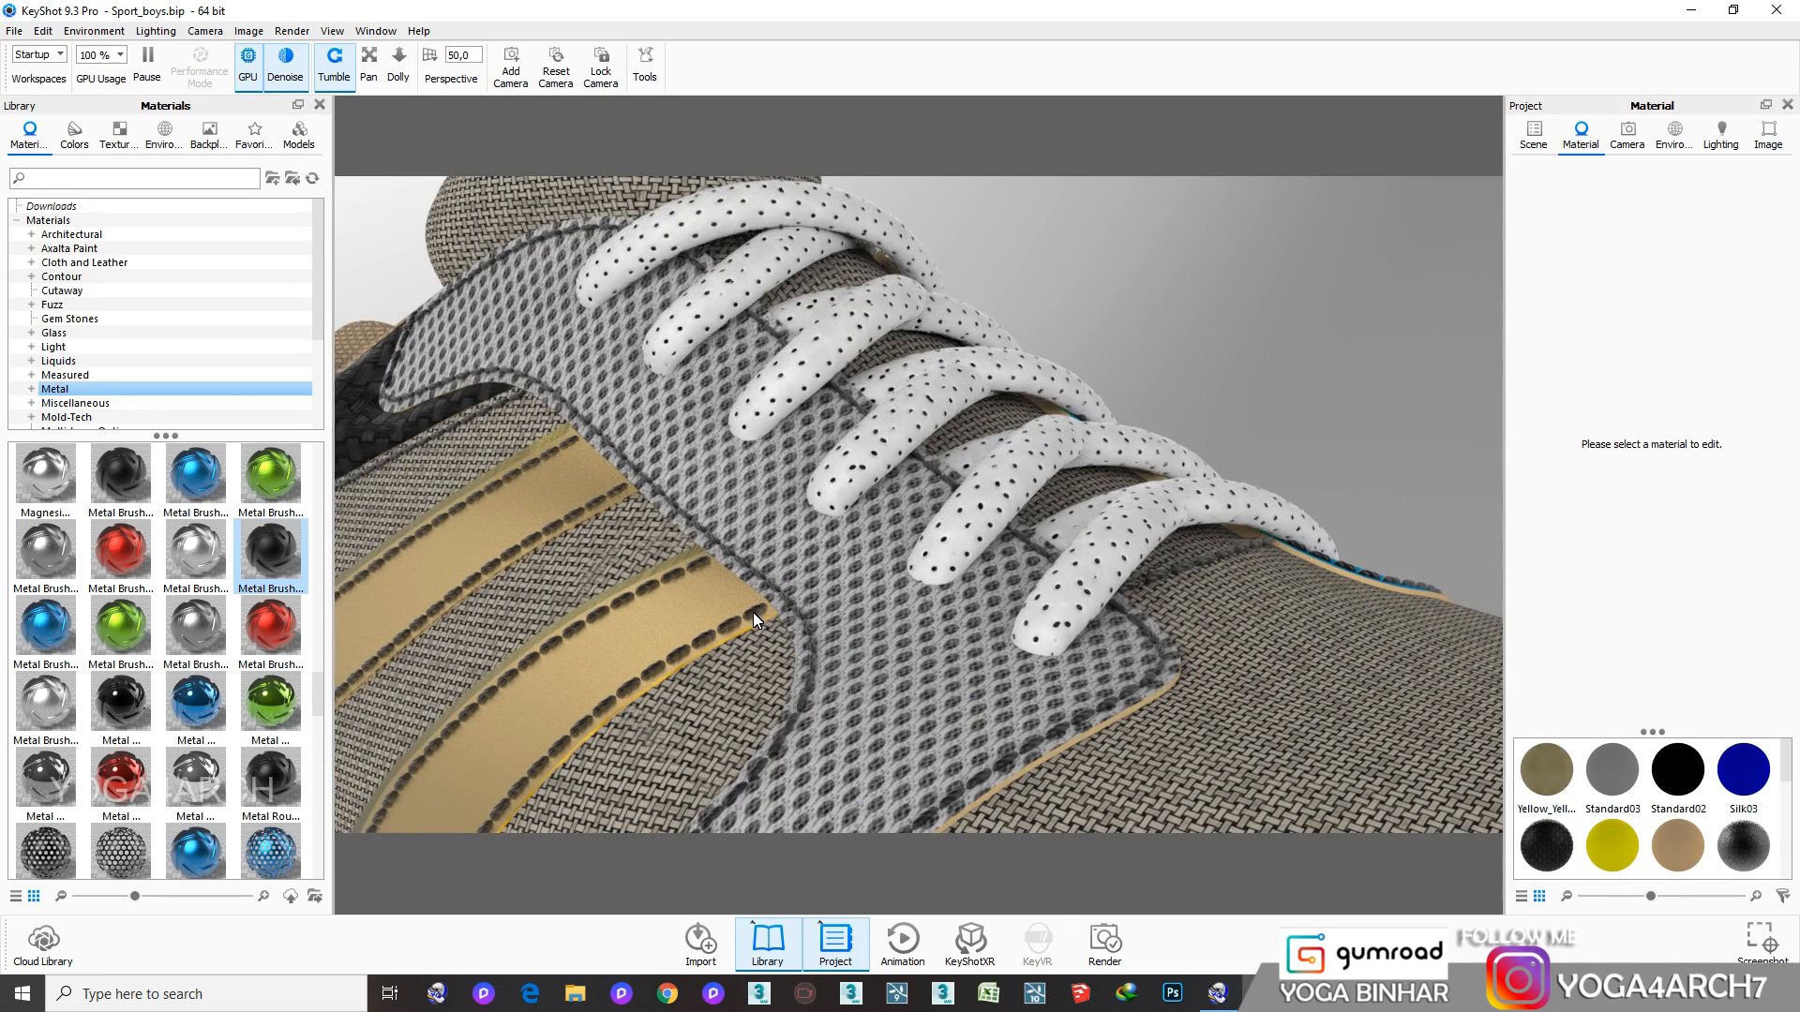
double_click(751, 611)
left_click(1728, 308)
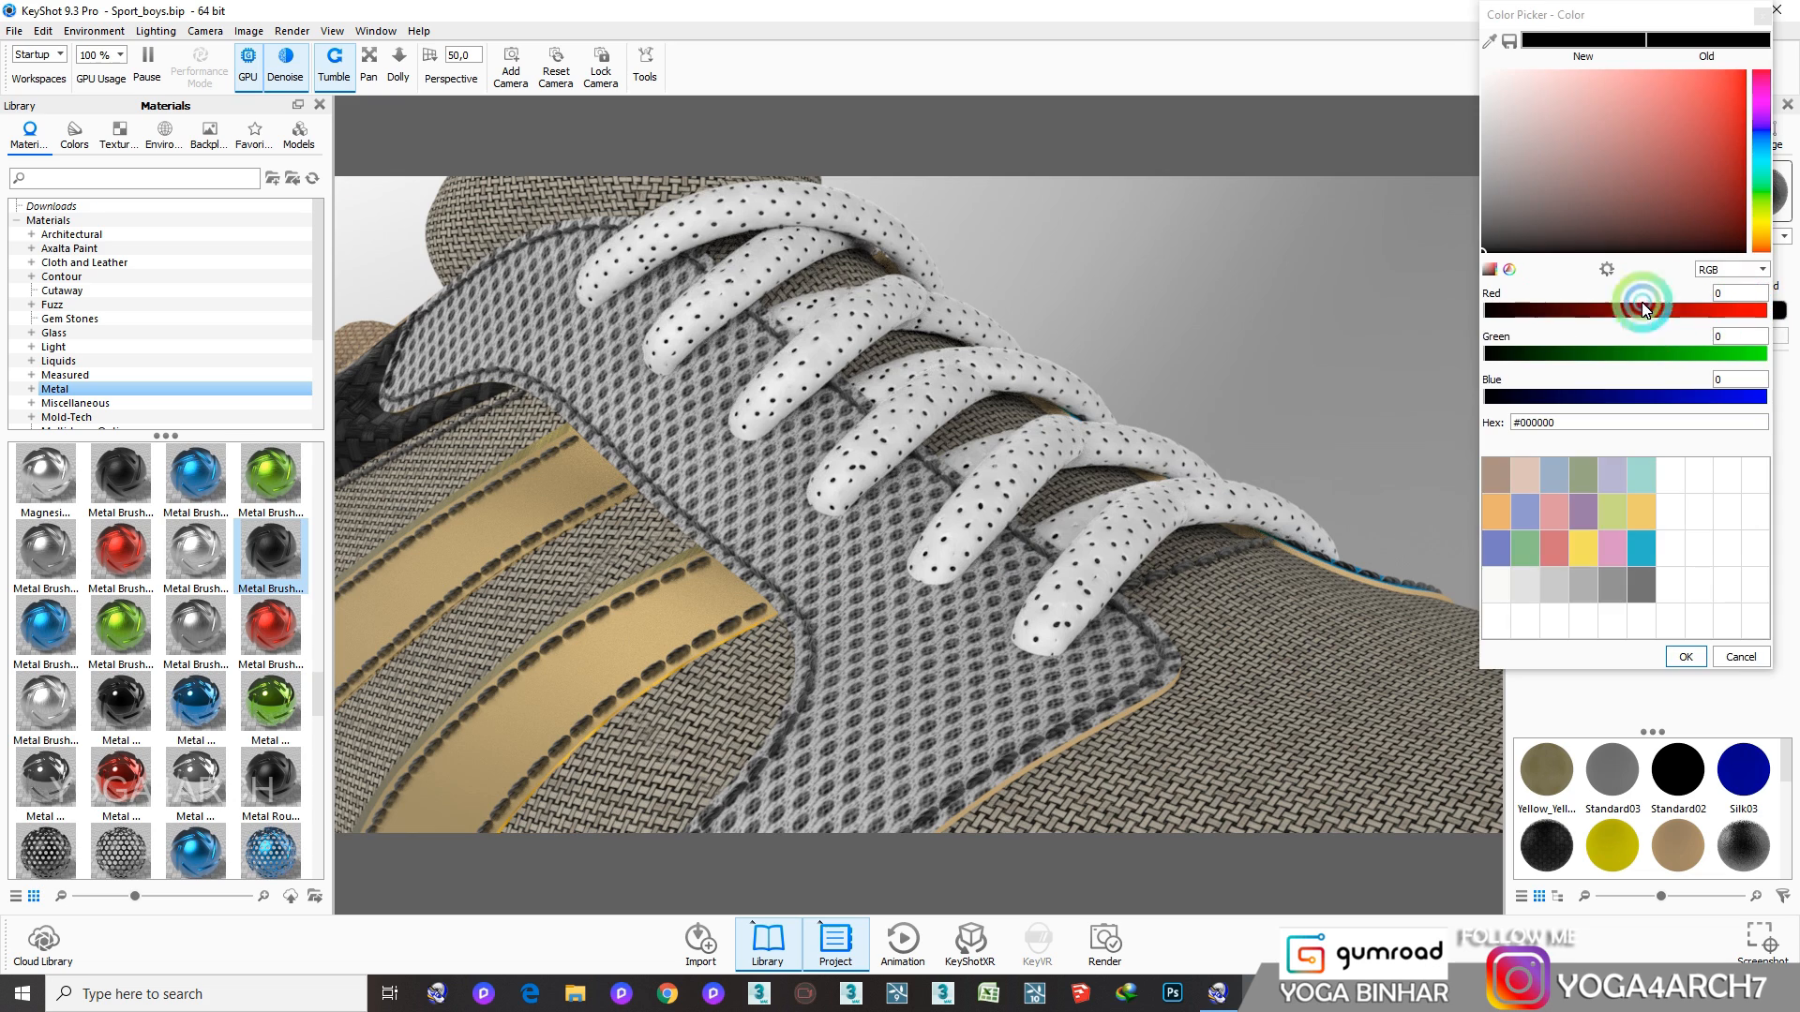
left_click_drag(1539, 195, 1379, 66)
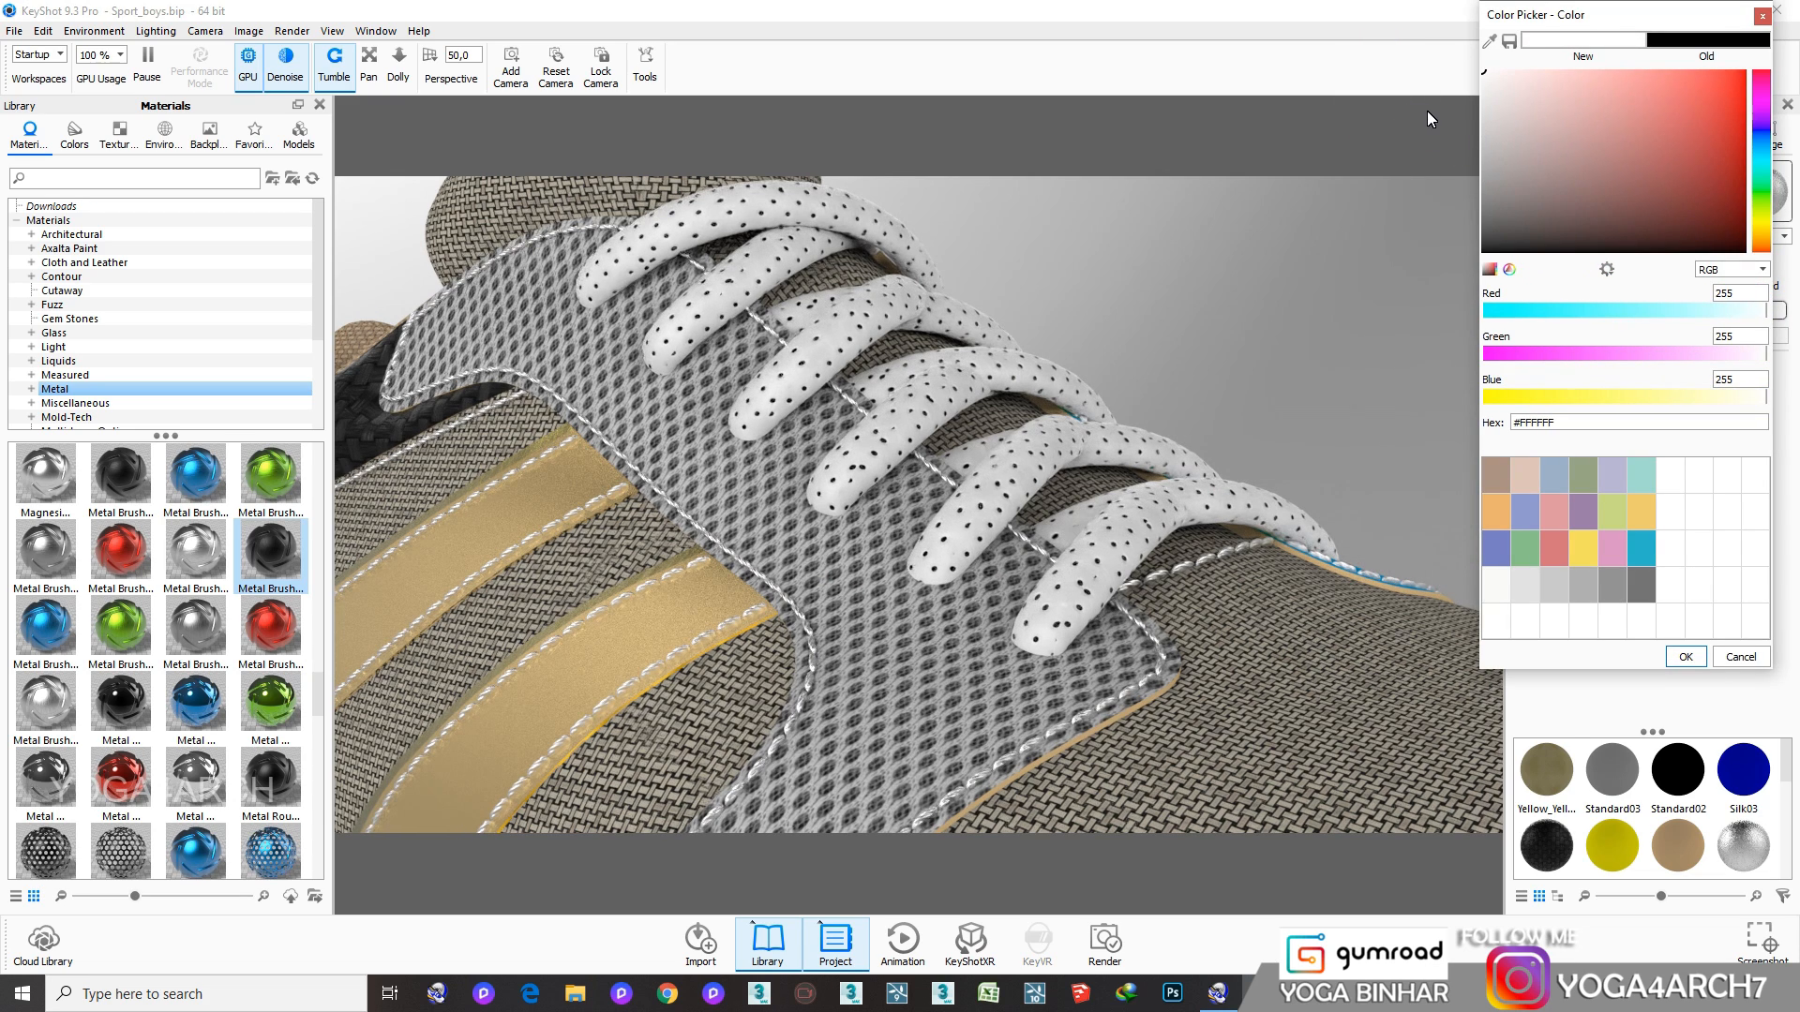
left_click_drag(1525, 133, 1456, 118)
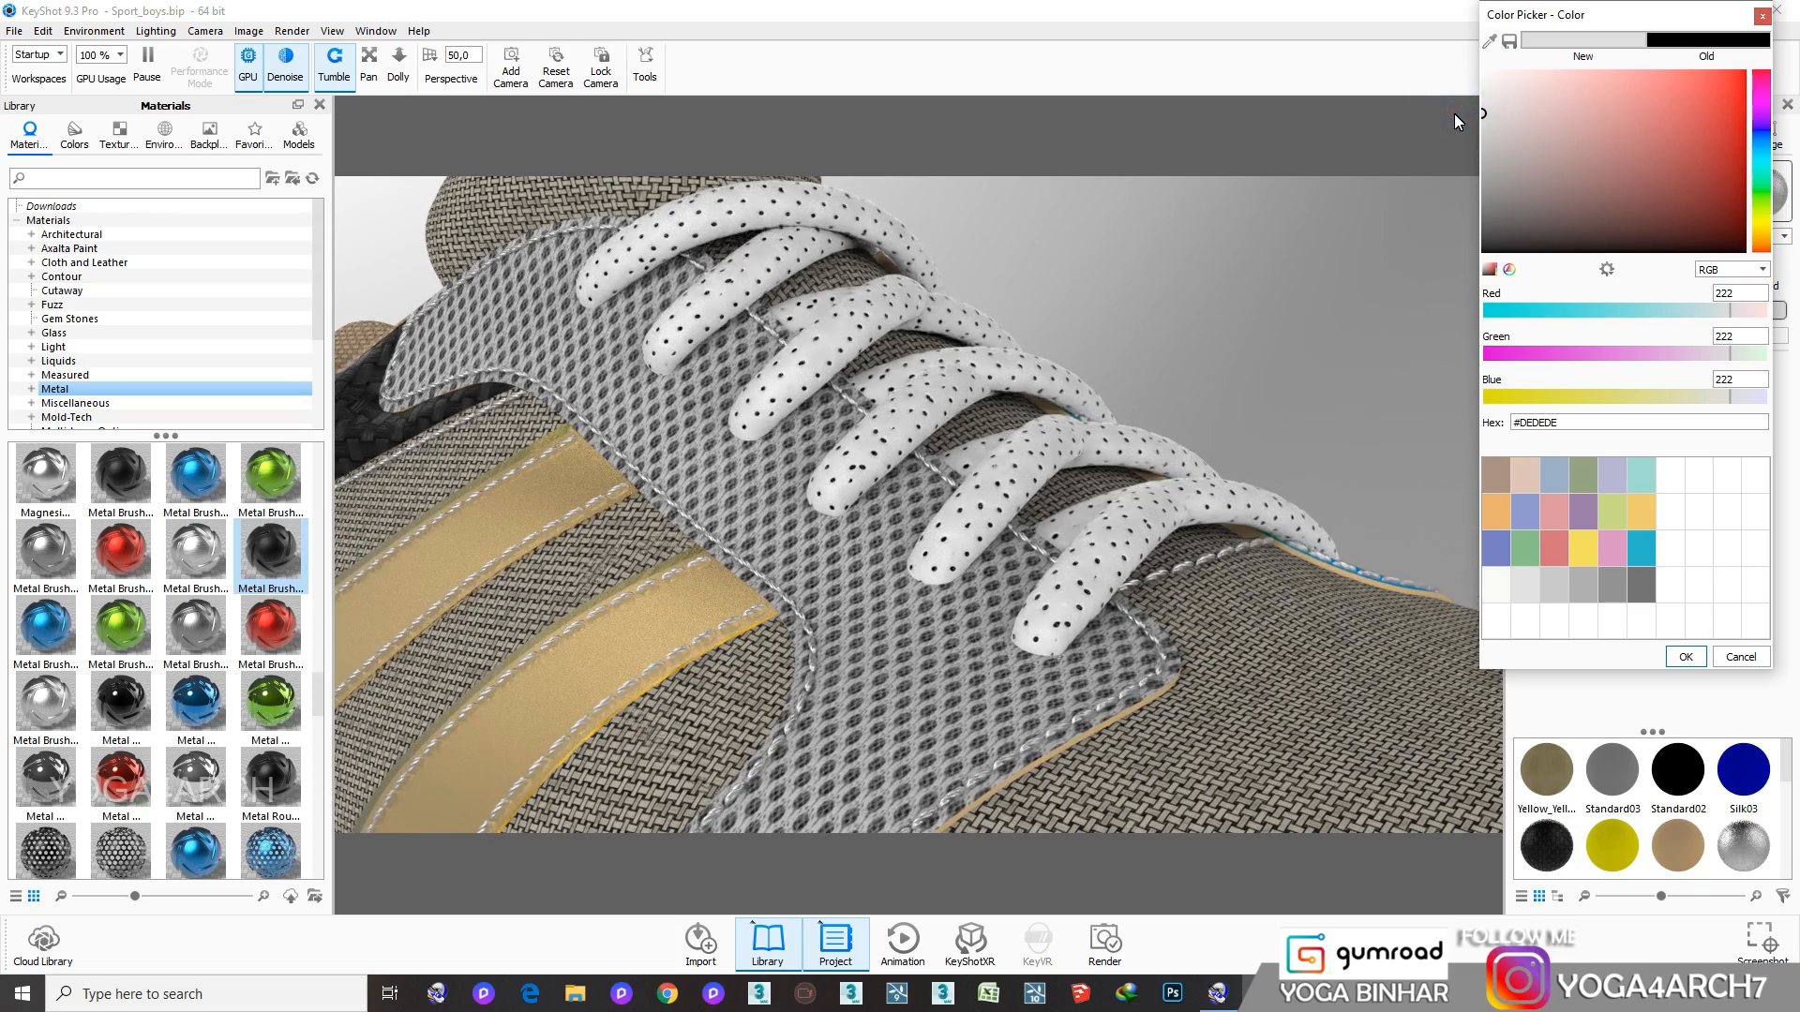
left_click(1685, 656)
left_click(1088, 609)
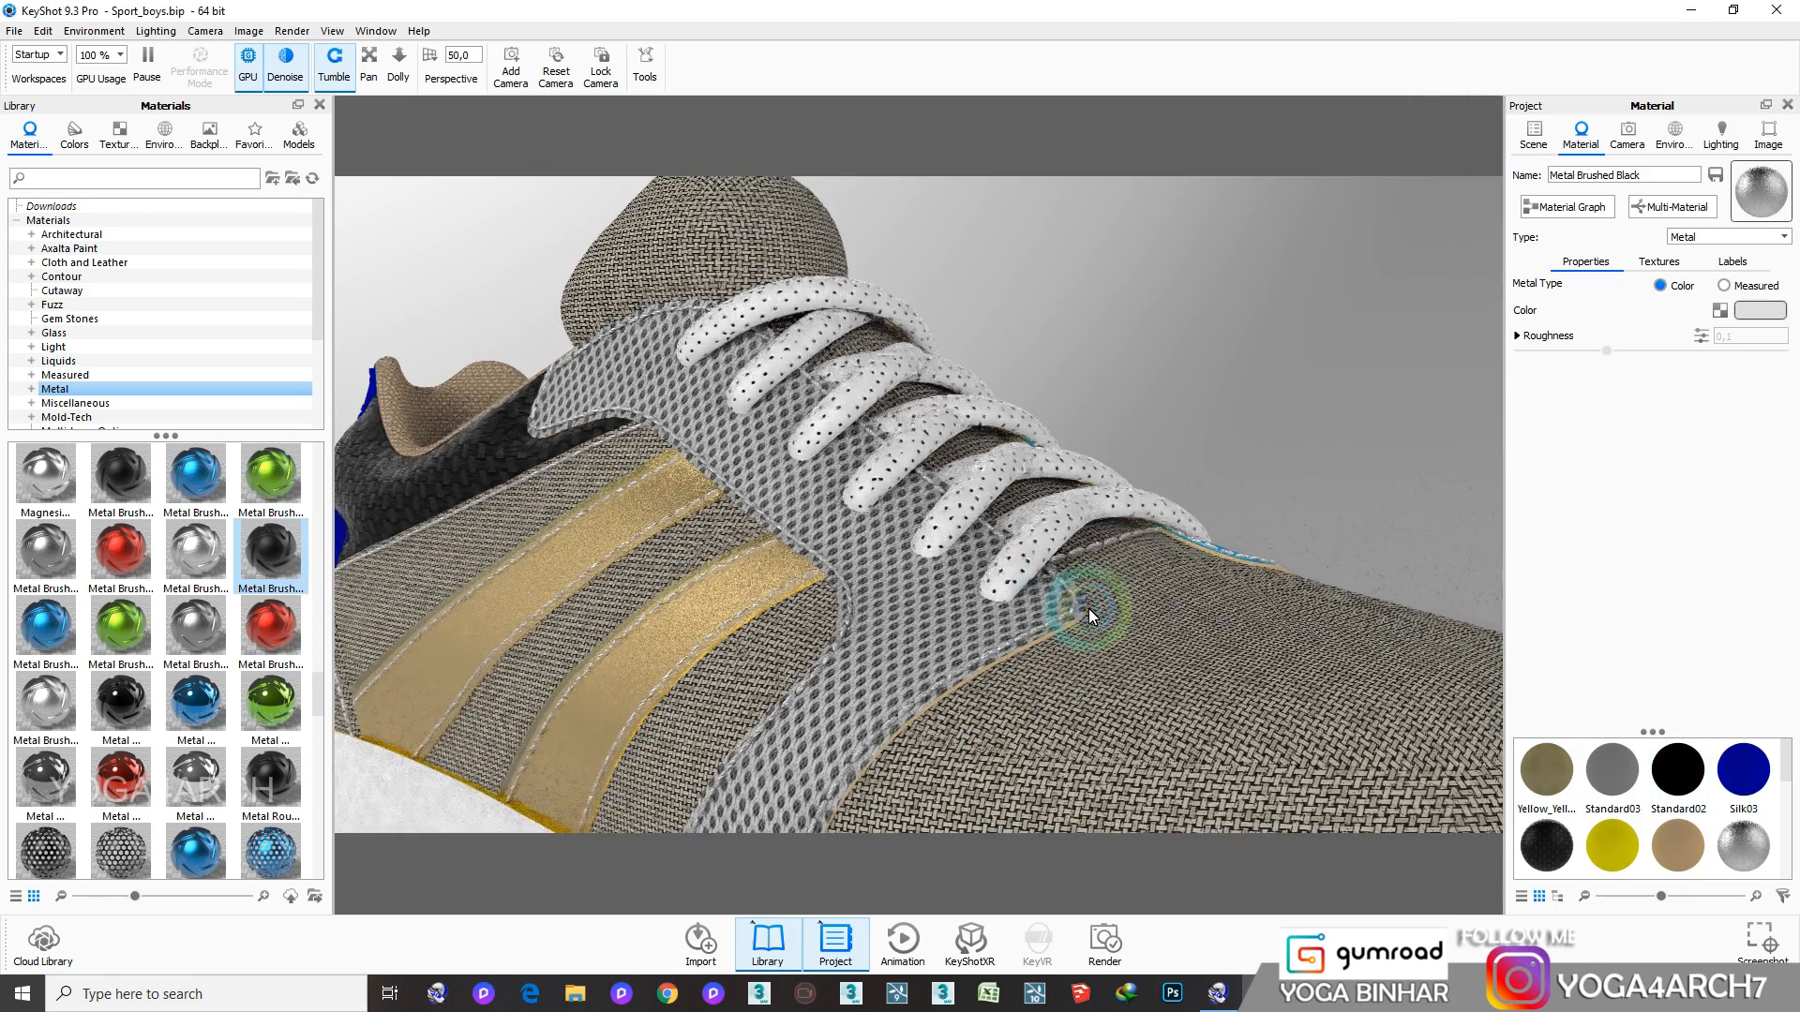
scroll(1088, 610, "down", 3)
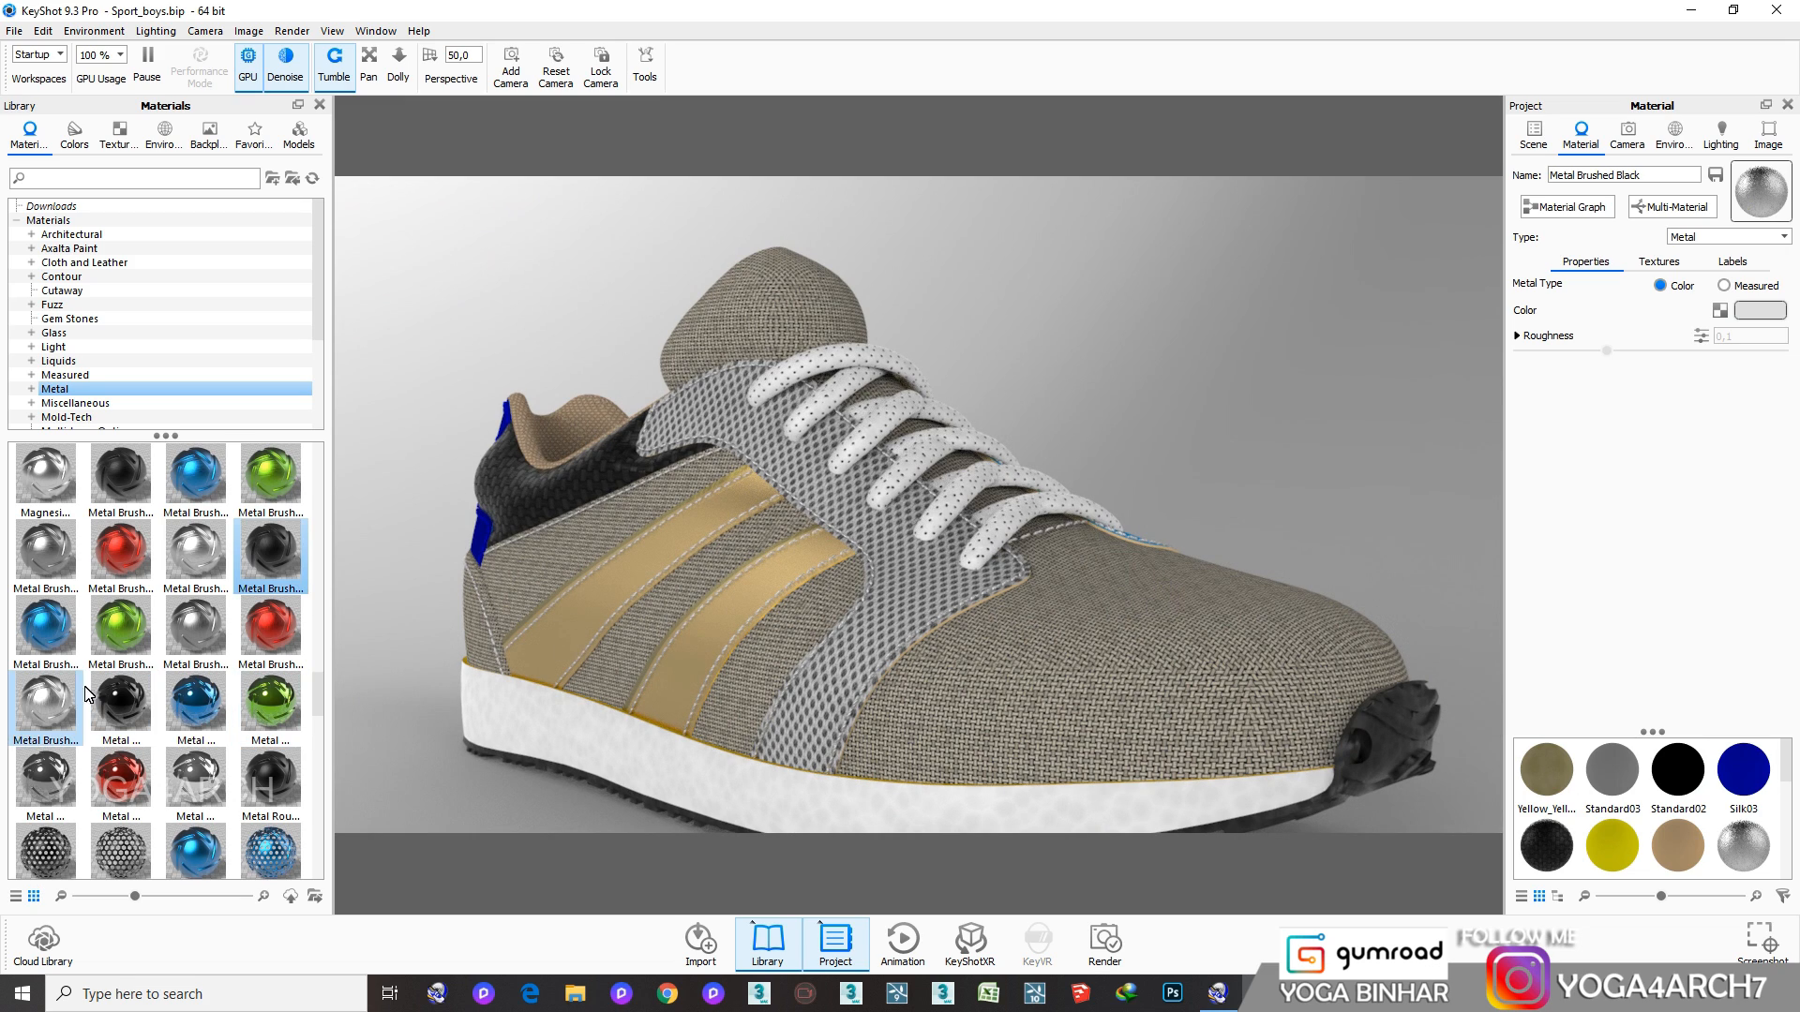
Copy the Cloth Woven material from the rear side panel onto the blue heel patch, and set its blue stitching's diffuse colour to black #000000
left_click(514, 589)
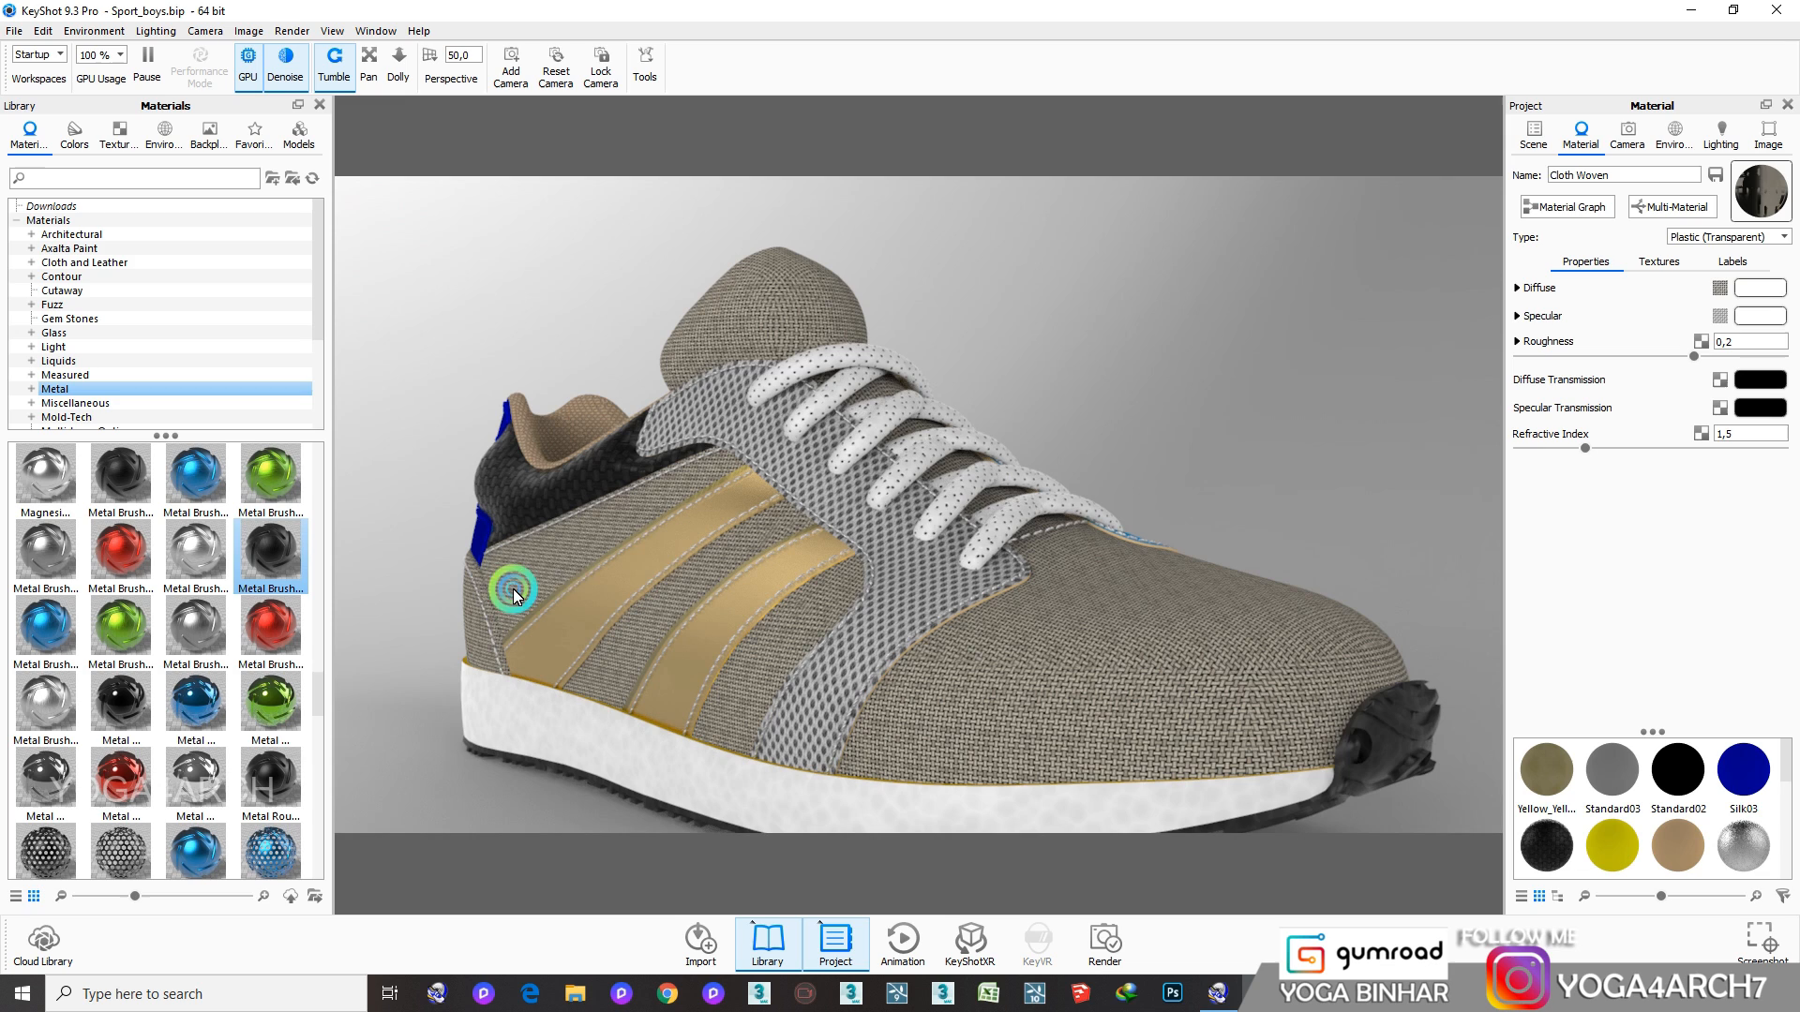
left_click_drag(1745, 201, 671, 468)
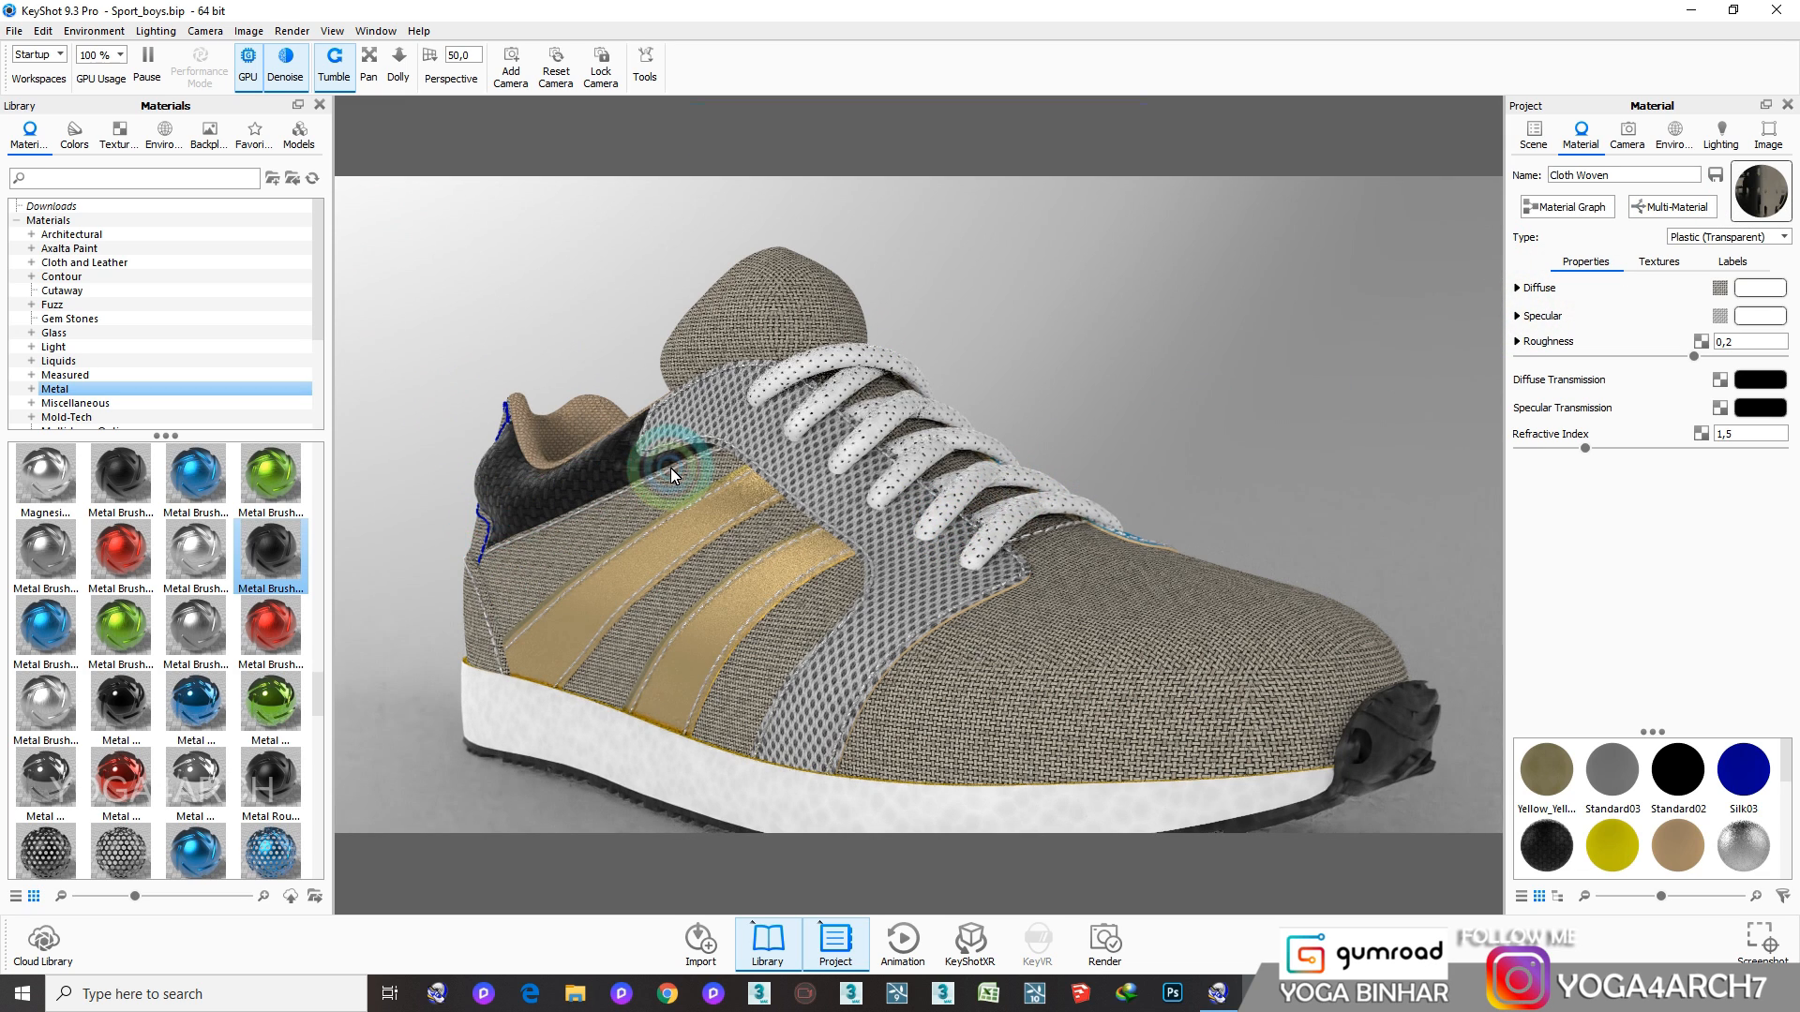
scroll(626, 572, "up", 2)
scroll(626, 572, "up", 1)
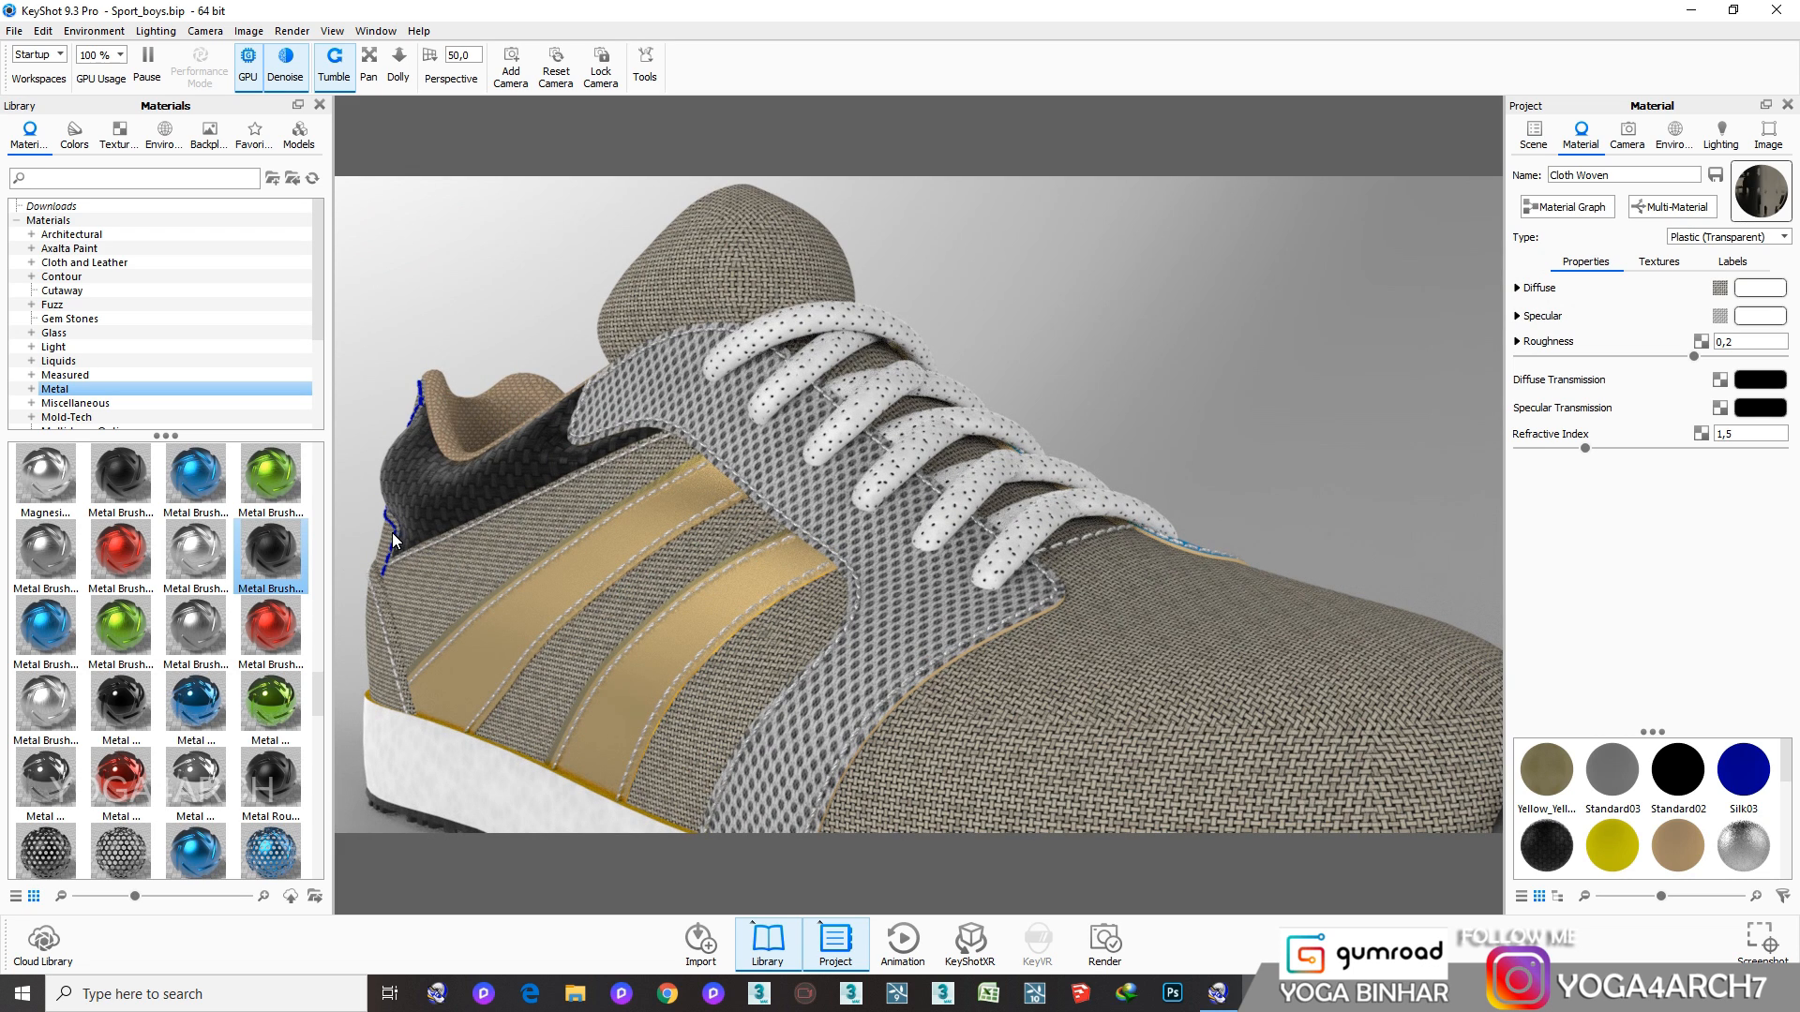
left_click(392, 537)
left_click(1741, 289)
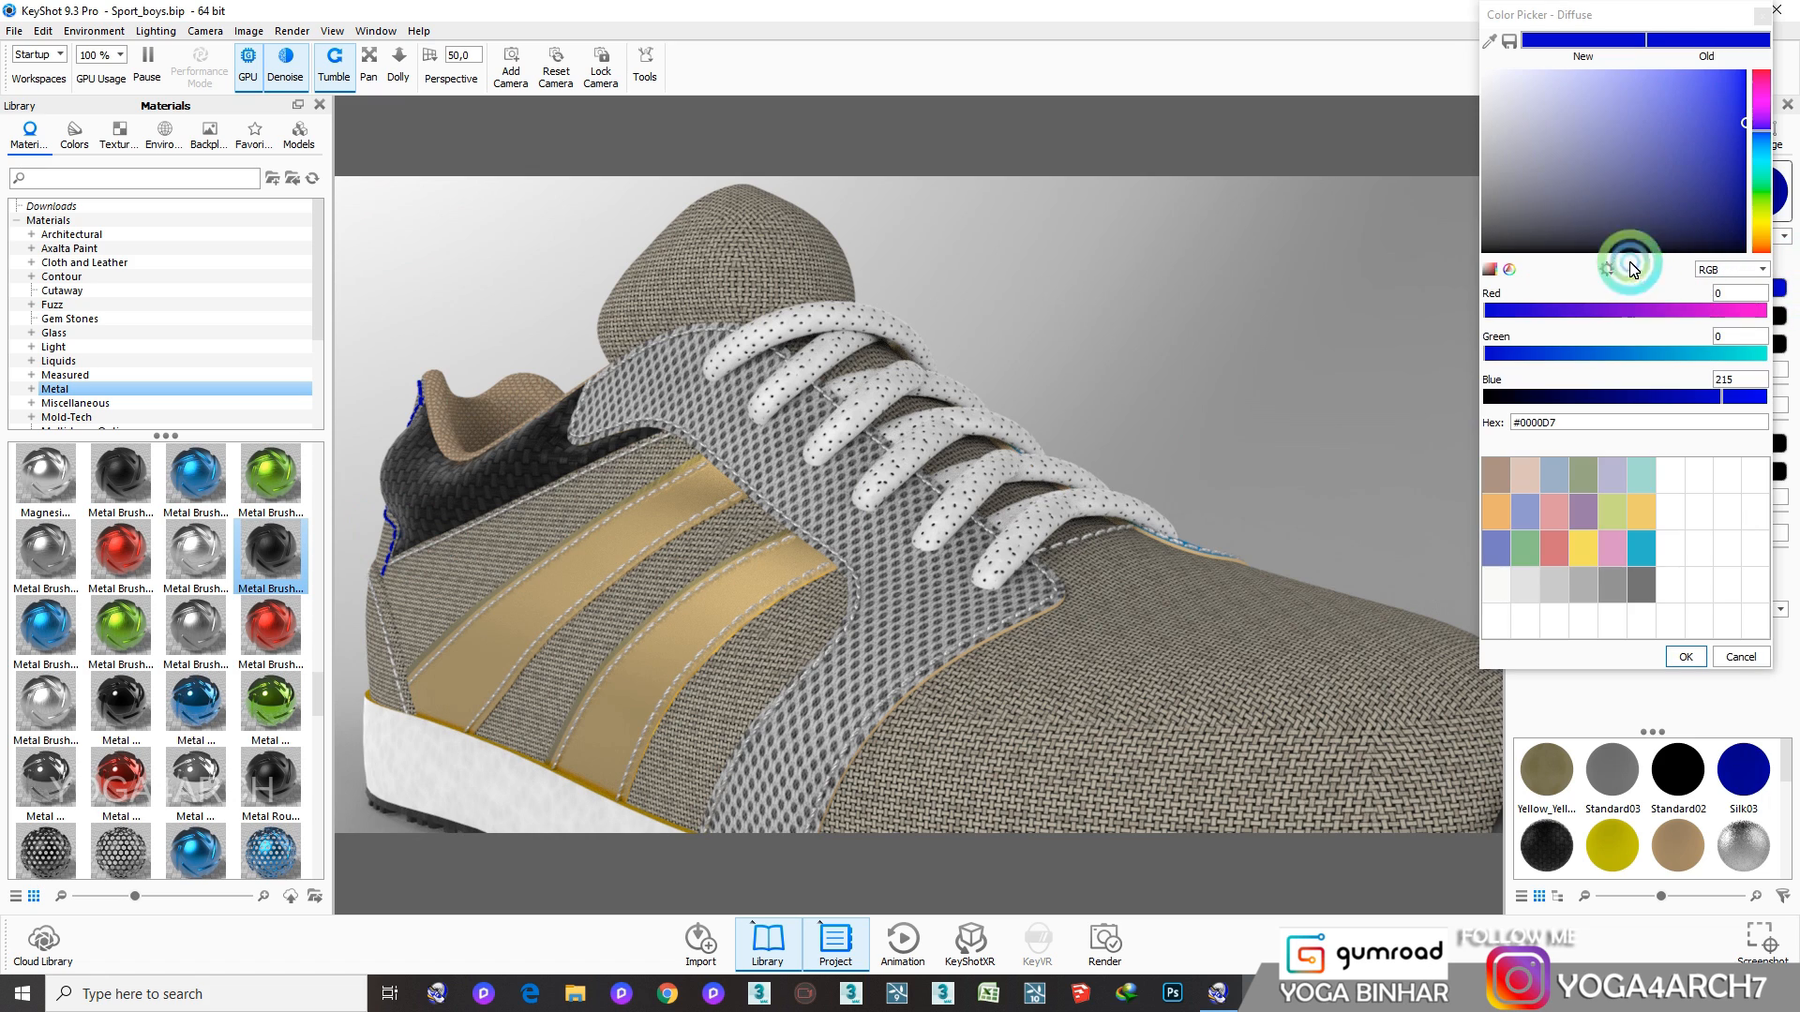
mouse_move(1631, 269)
left_mouse_down()
mouse_move(1387, 254)
mouse_move(1443, 272)
left_mouse_up()
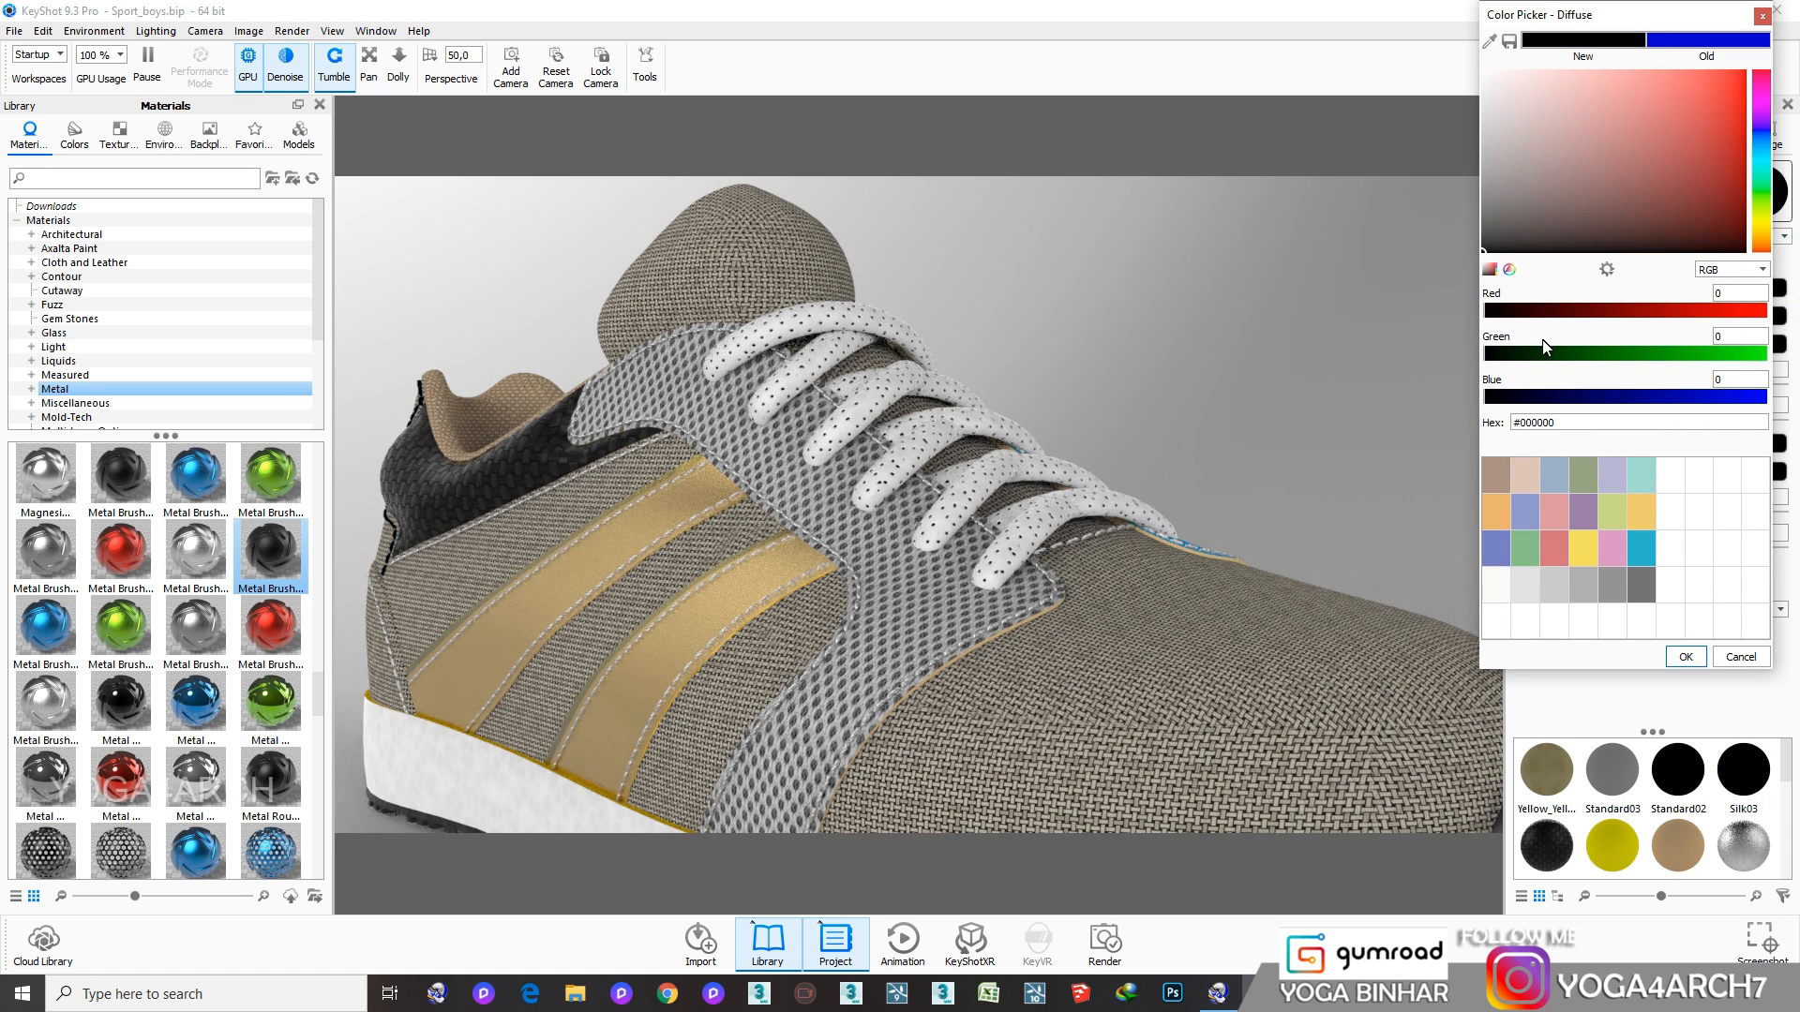
left_click(1686, 656)
scroll(1290, 547, "down", 5)
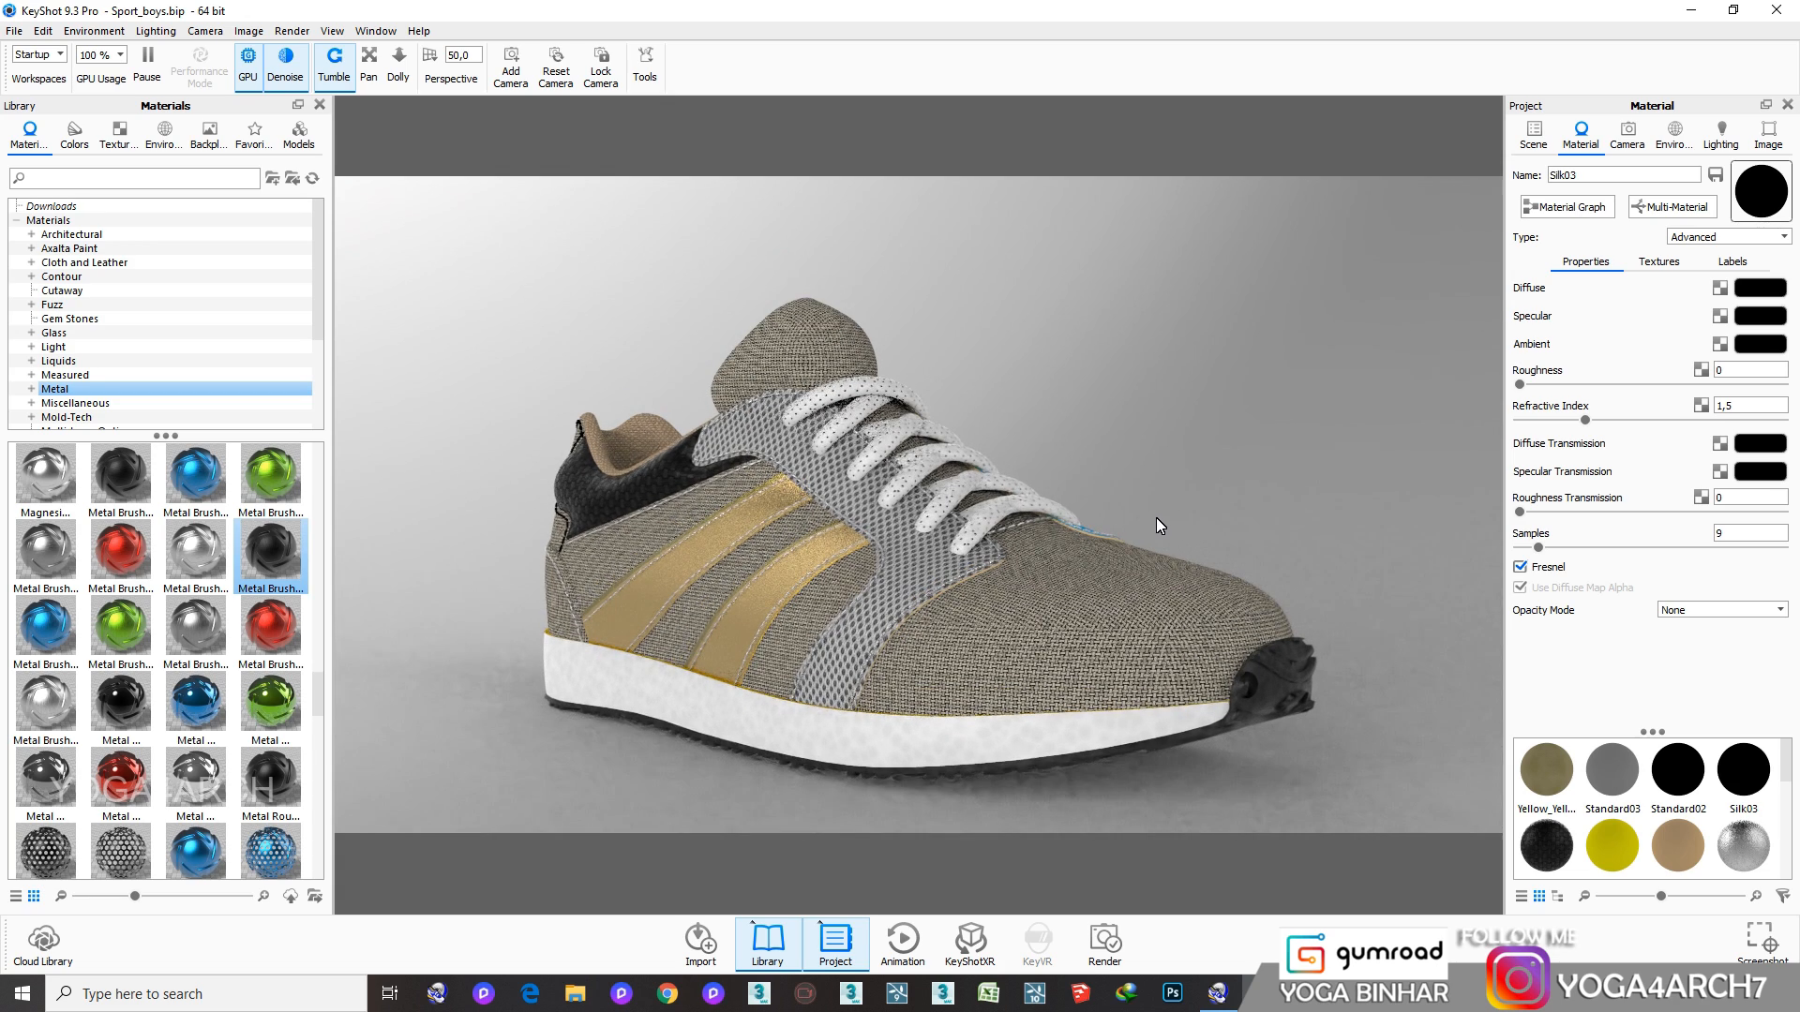
scroll(1078, 553, "up", 4)
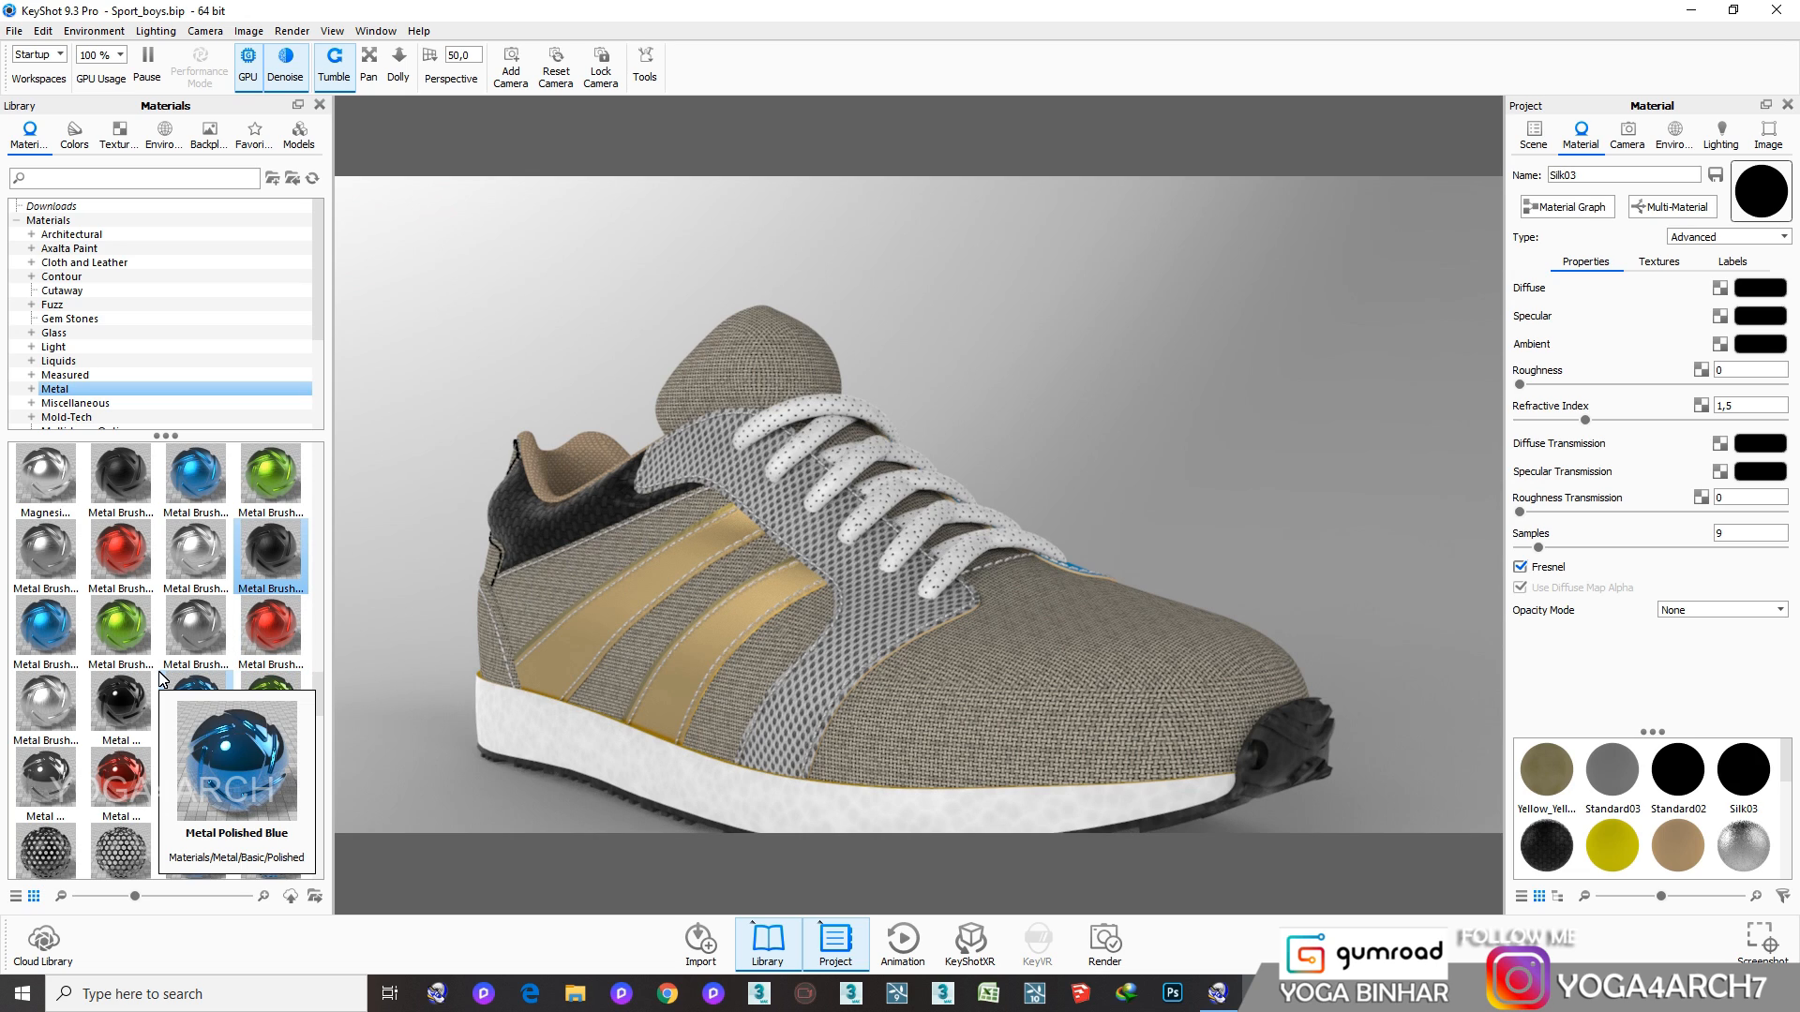
scroll(229, 792, "down", 5)
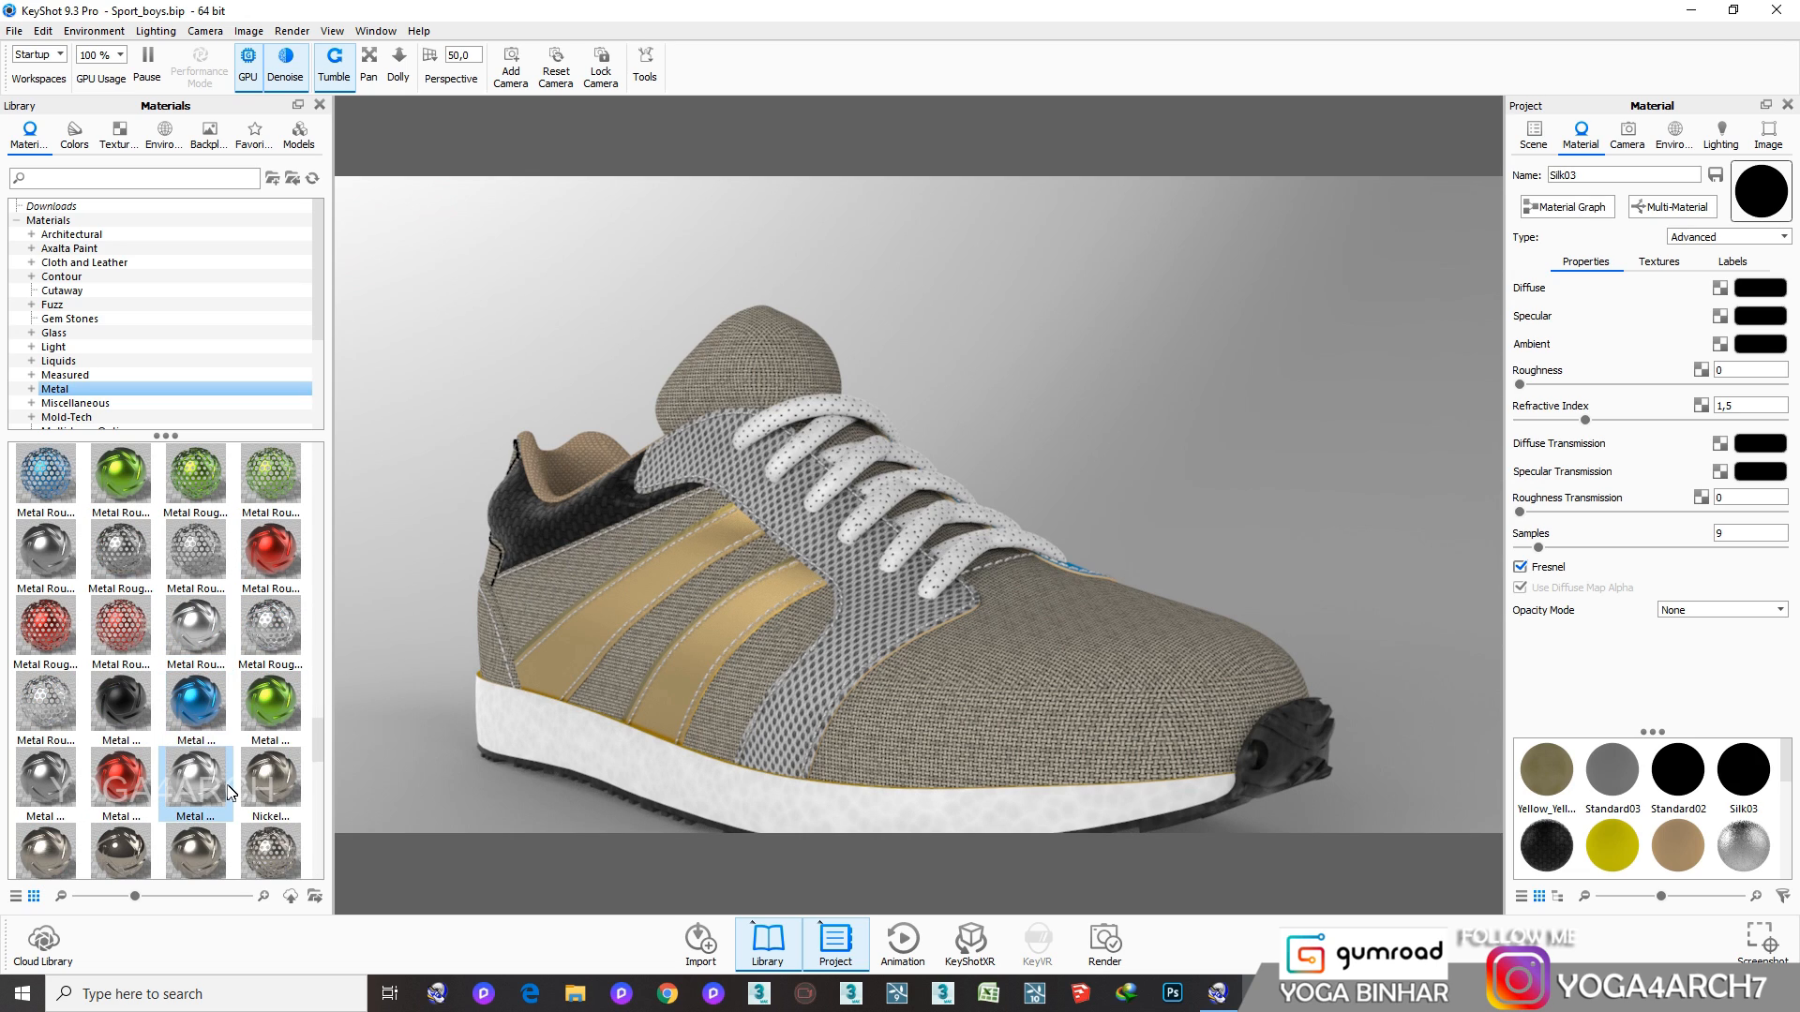
scroll(208, 790, "up", 3)
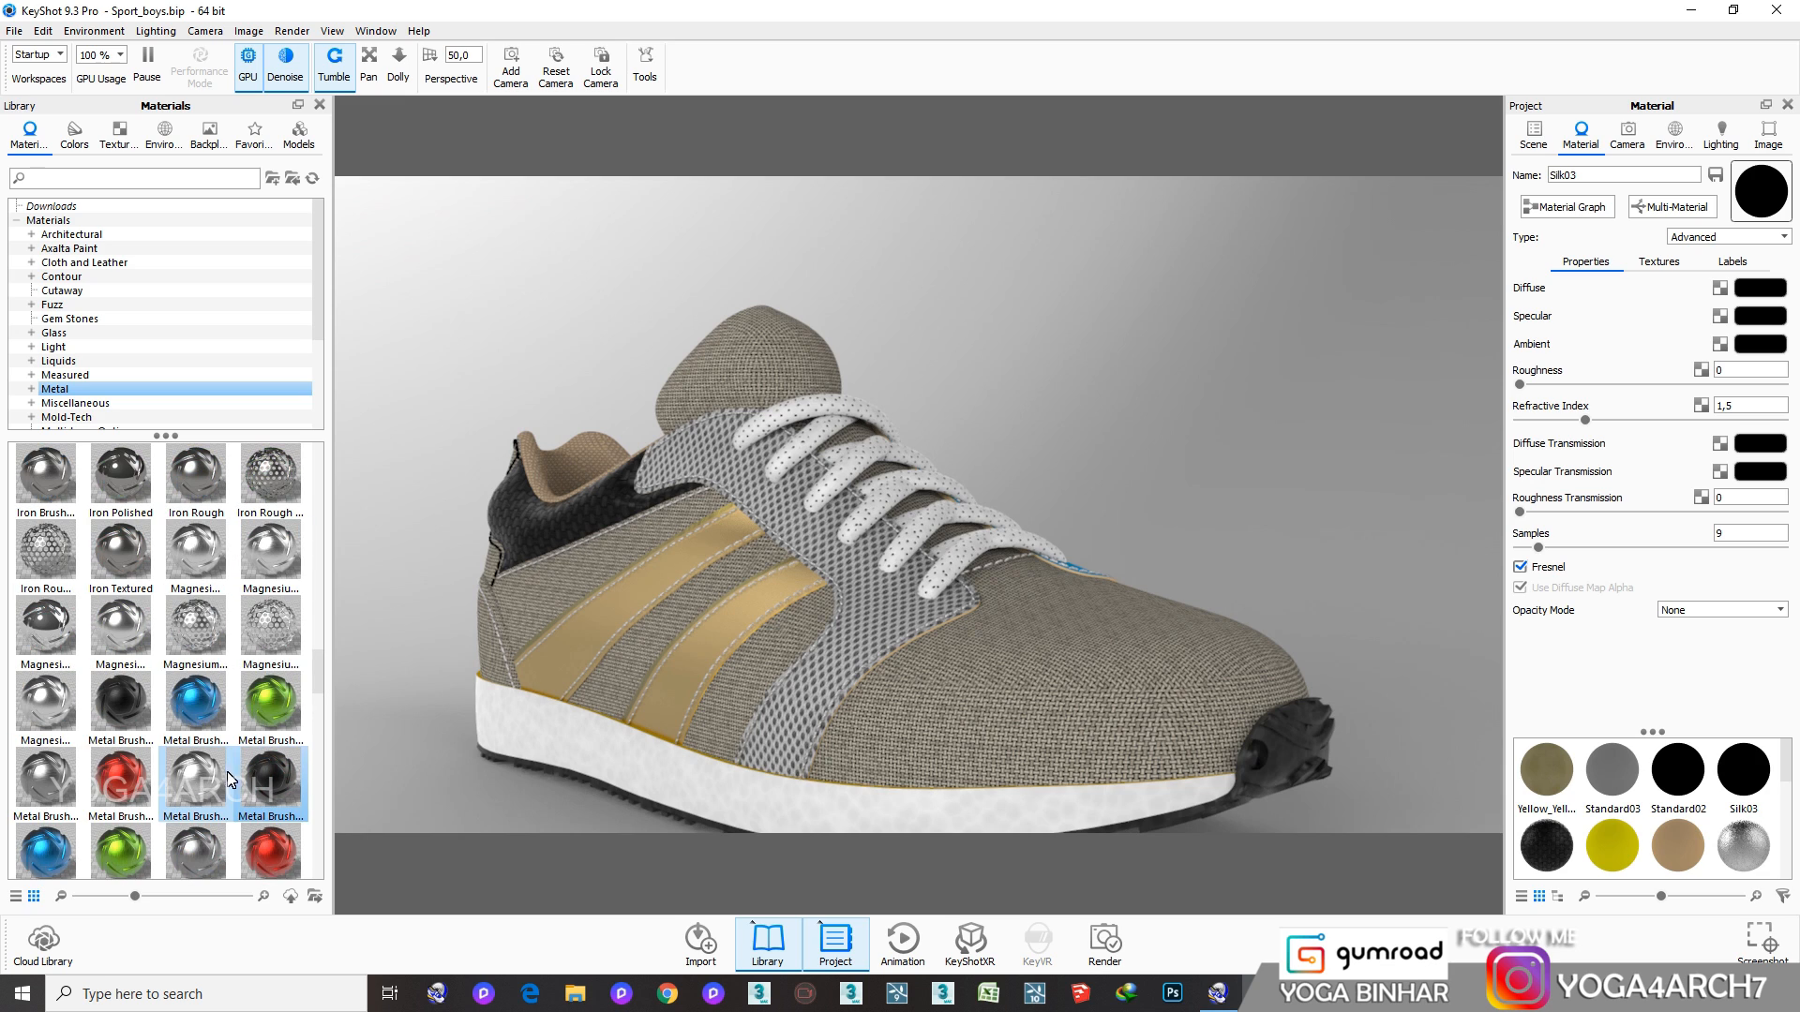
mouse_move(195, 703)
left_mouse_down()
mouse_move(845, 668)
mouse_move(1080, 438)
left_mouse_up()
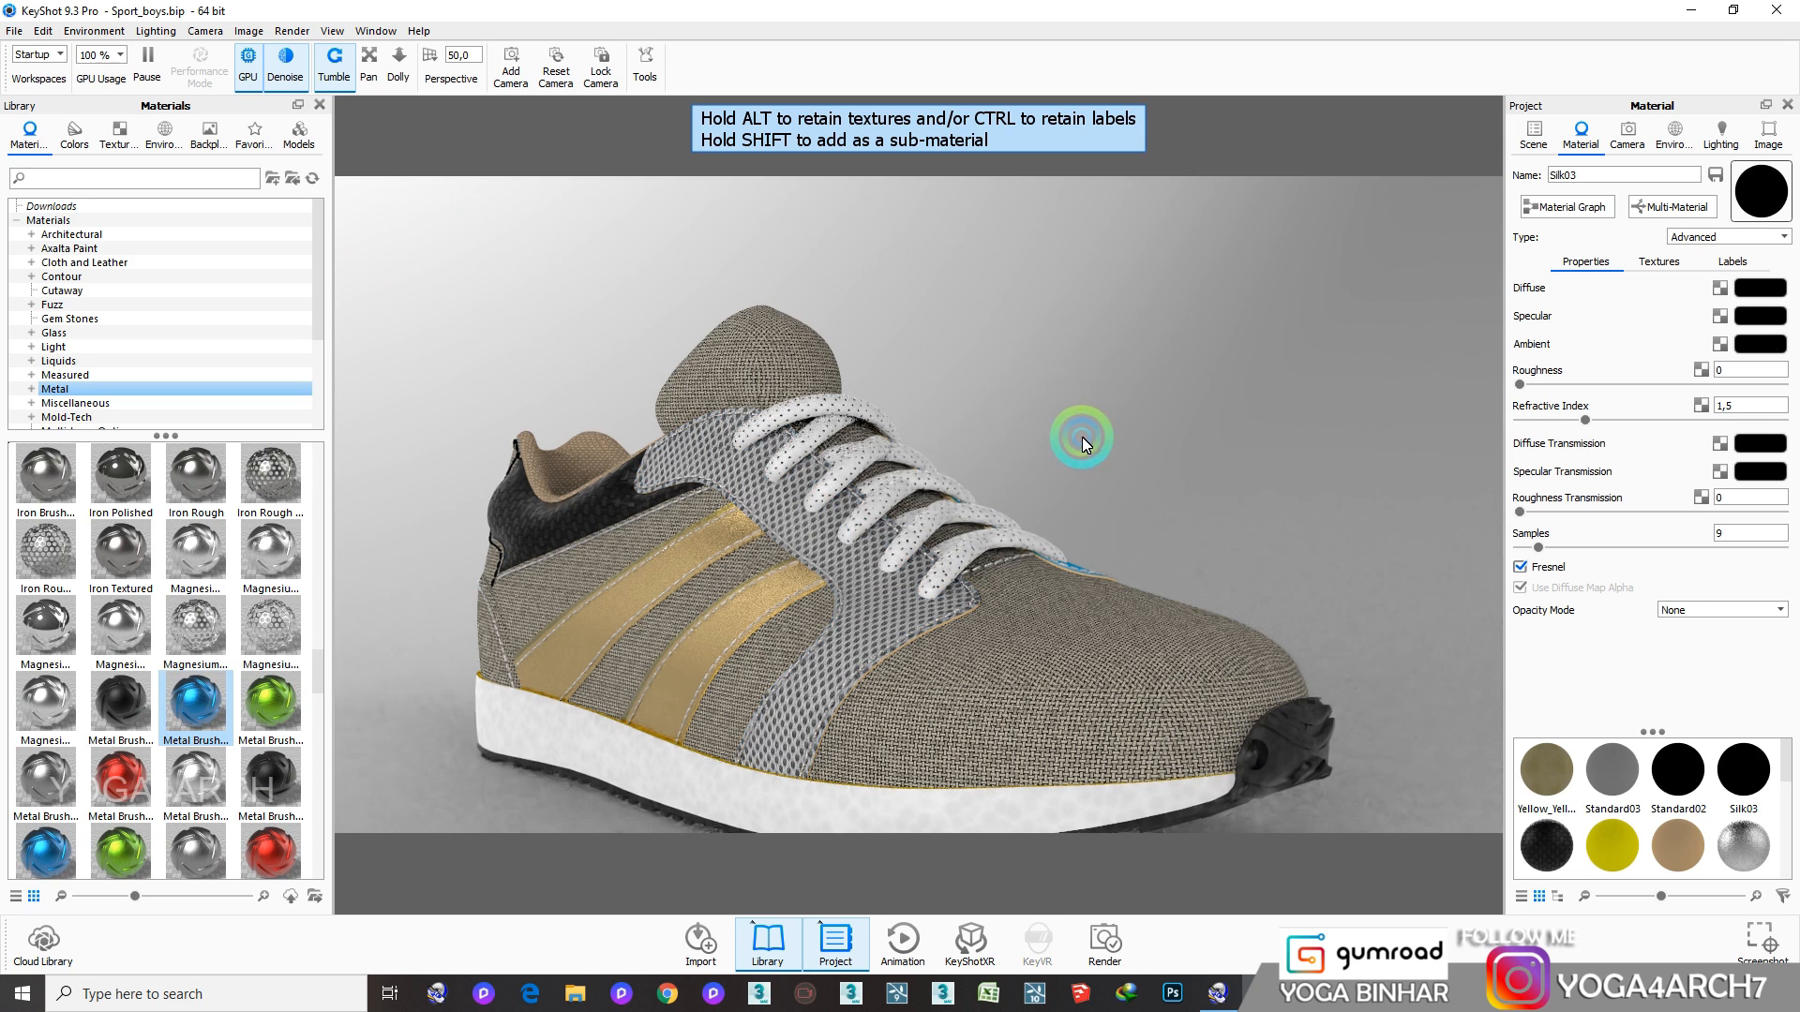
Apply the anodized Aluminum Brushed 90° Yellow #2 material from the Metal library to the grey mesh panel around the laces
scroll(200, 744, "down", 3)
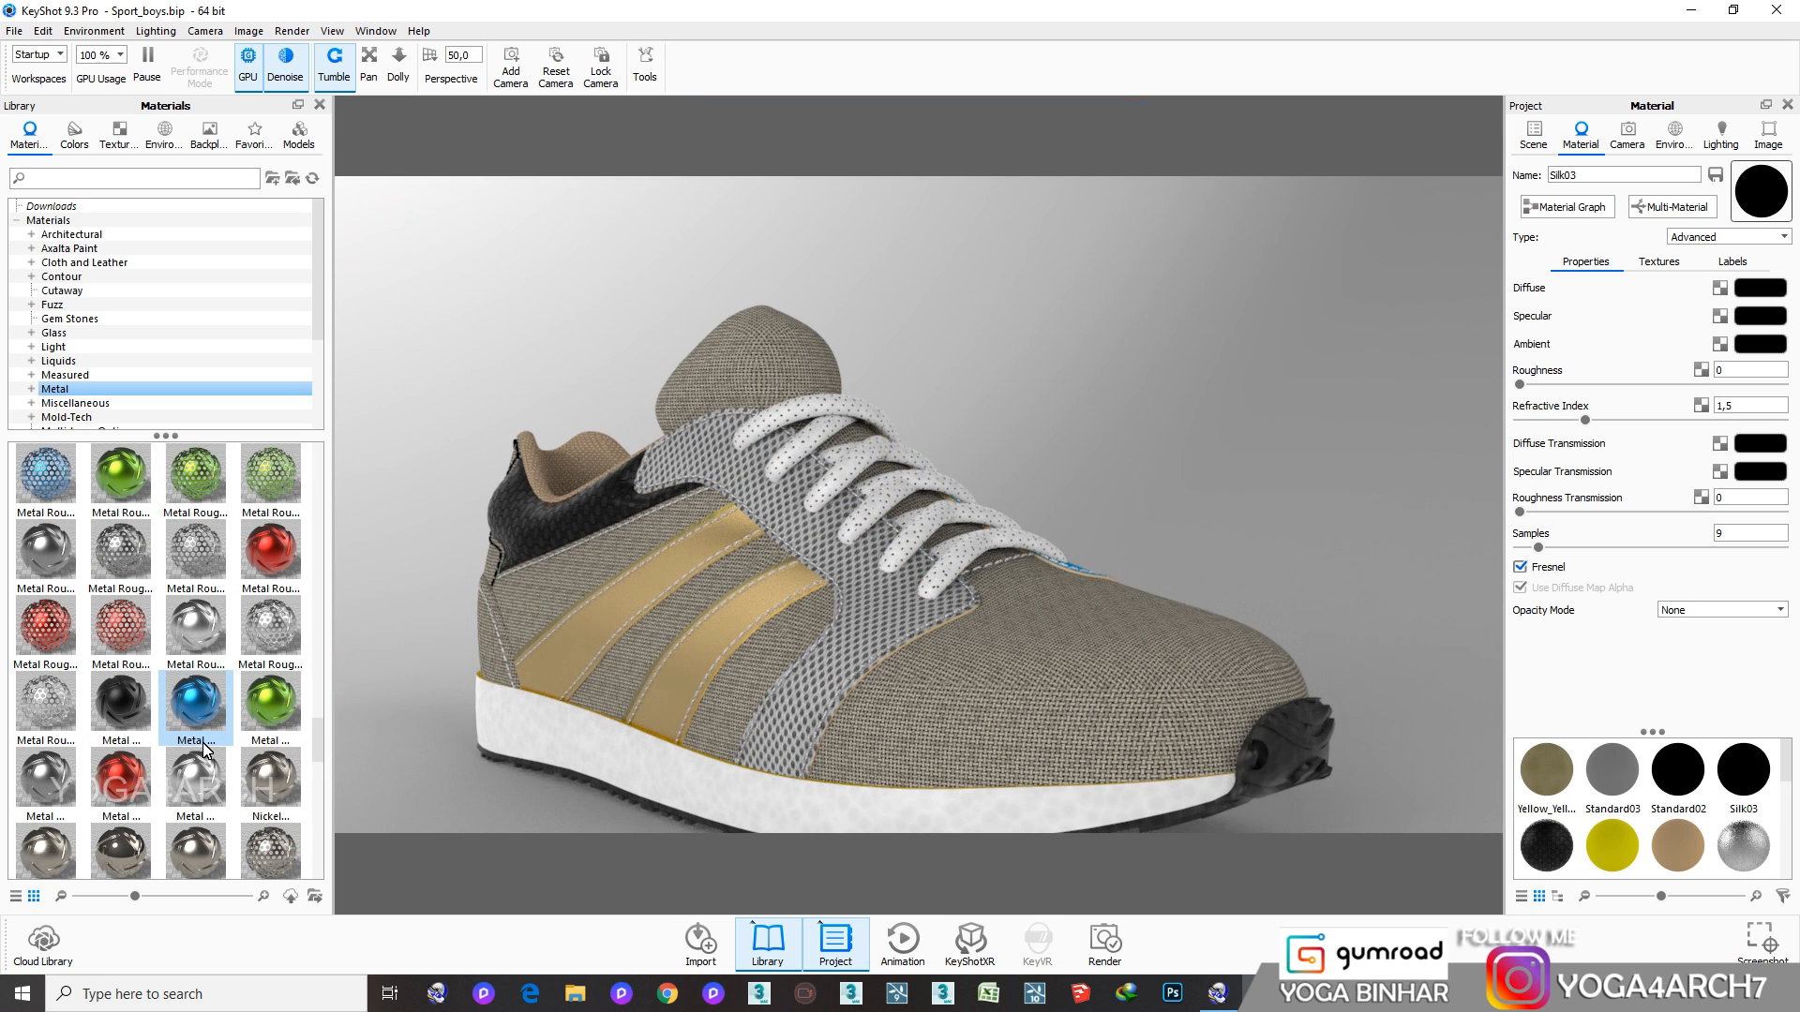
left_click_drag(124, 638, 236, 626)
scroll(236, 626, "up", 5)
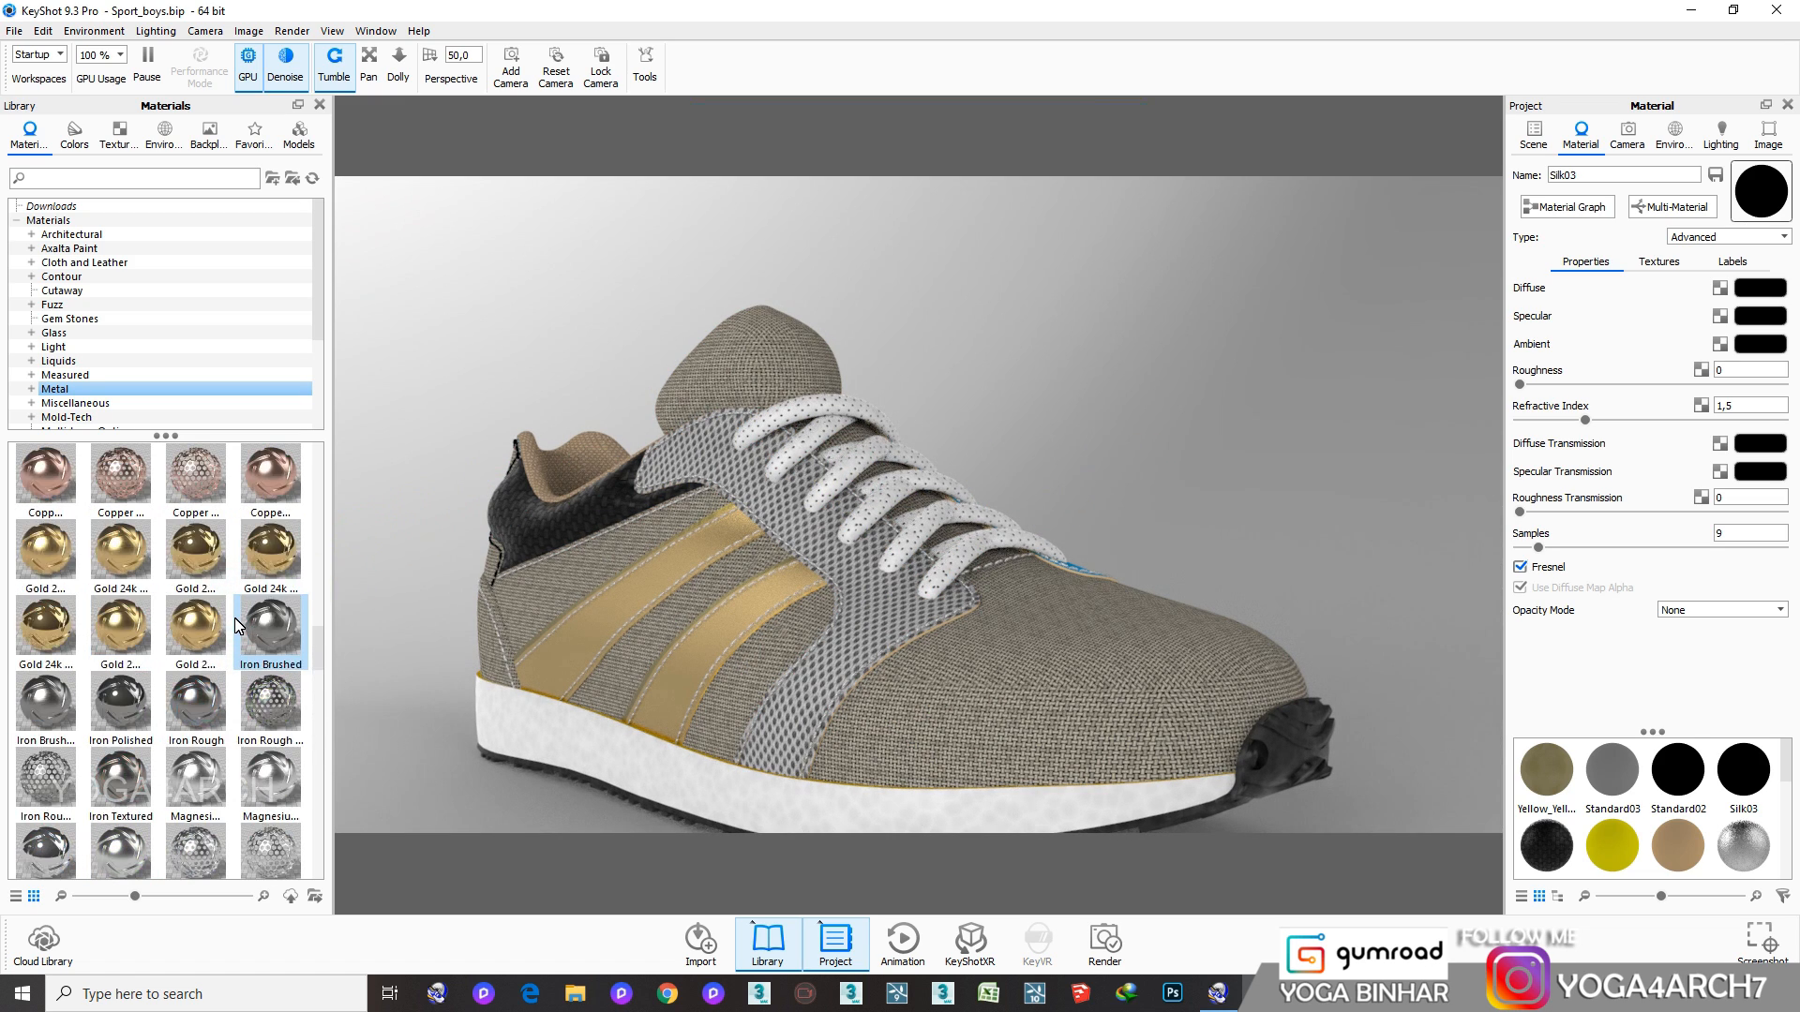
scroll(236, 626, "up", 6)
left_click_drag(44, 843, 194, 558)
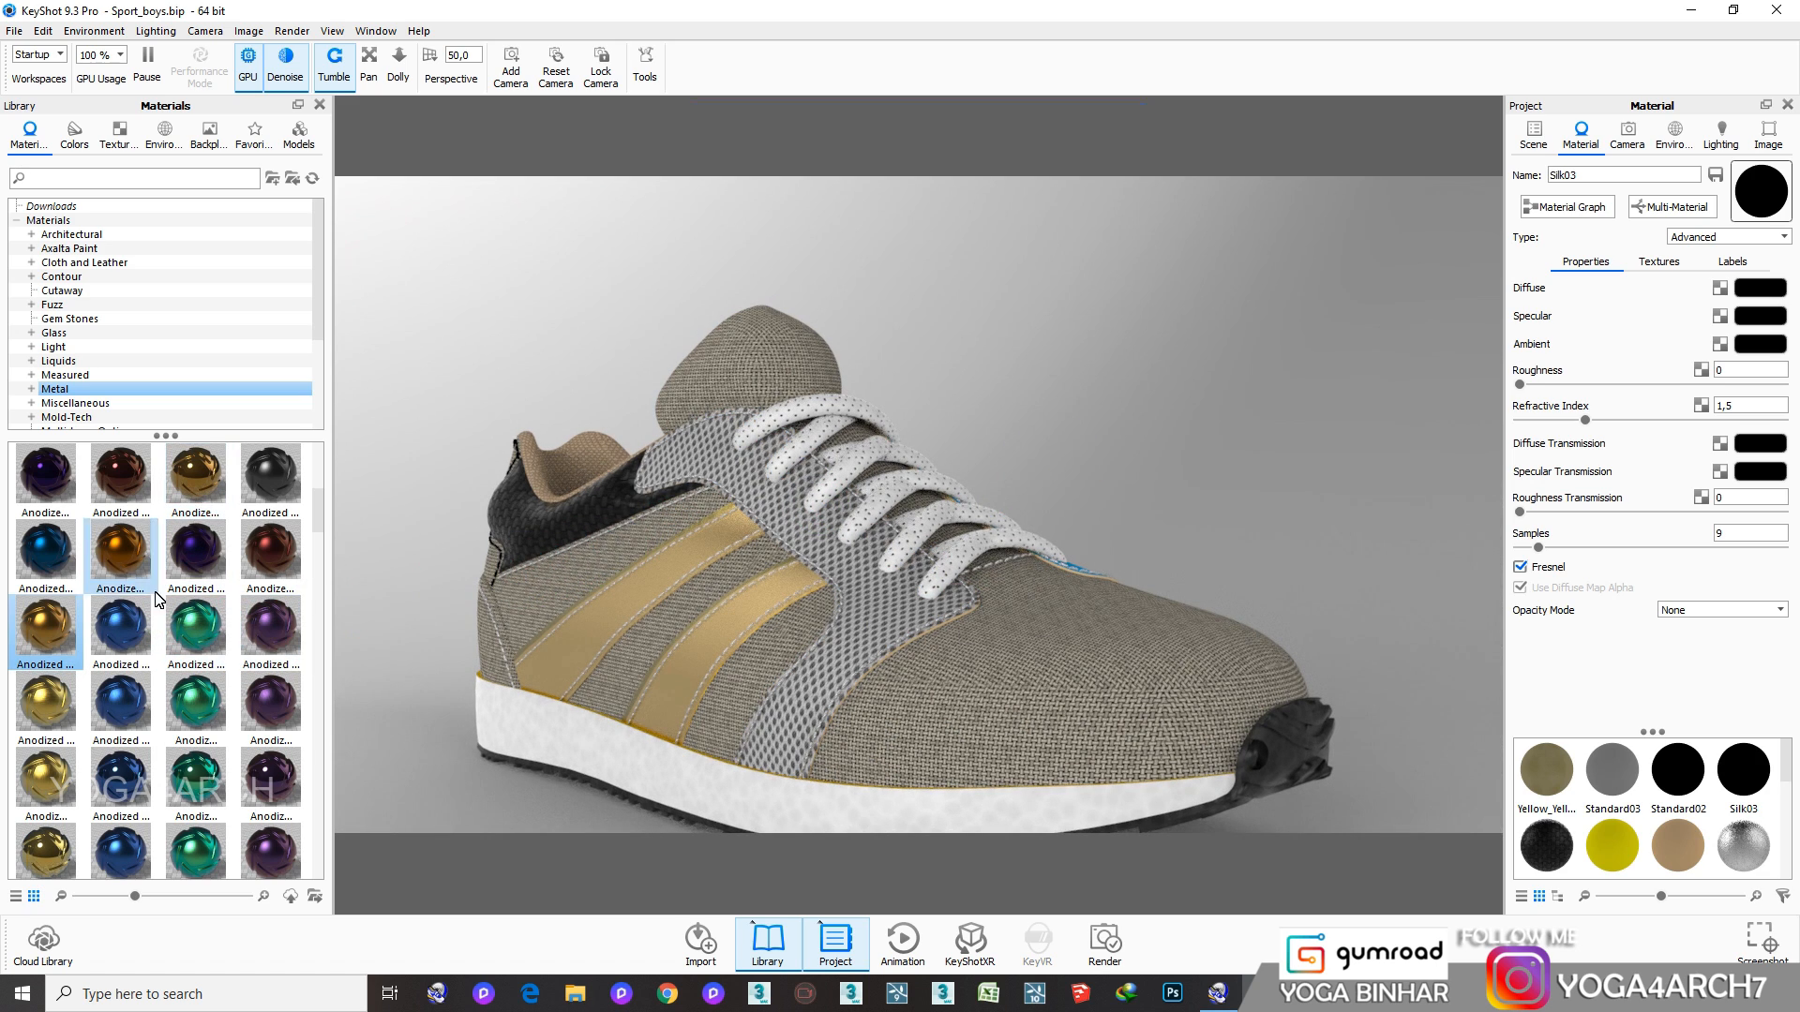
scroll(105, 701, "up", 1)
left_click(205, 469)
left_click_drag(207, 476, 928, 623)
Apply the same yellow brushed anodized aluminum to the yellow lining inside the tongue, without linking the duplicate
mouse_move(1077, 633)
left_mouse_down()
mouse_move(851, 708)
mouse_move(1140, 532)
mouse_move(966, 581)
mouse_move(722, 691)
mouse_move(725, 647)
mouse_move(1050, 626)
mouse_move(1024, 622)
left_mouse_up()
left_click_drag(1165, 595, 782, 516)
left_click_drag(1197, 538, 803, 546)
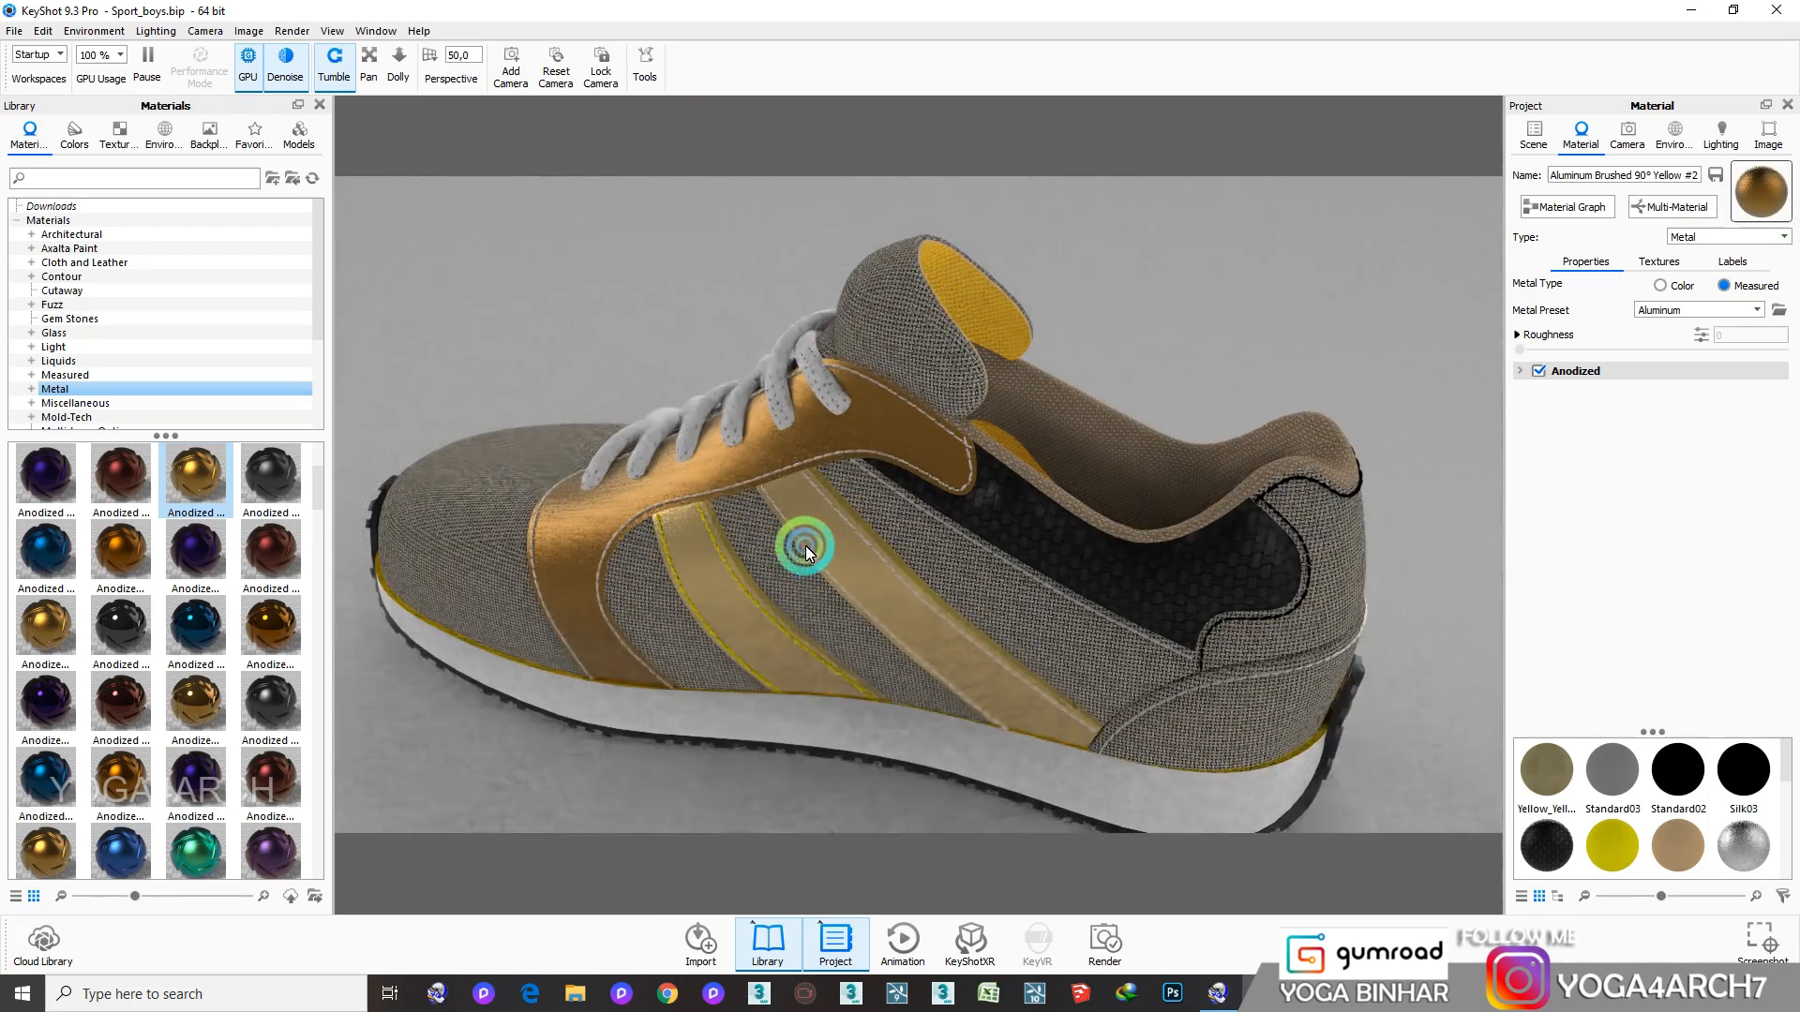
left_click_drag(1169, 531, 859, 522)
left_click_drag(1269, 498, 1197, 482)
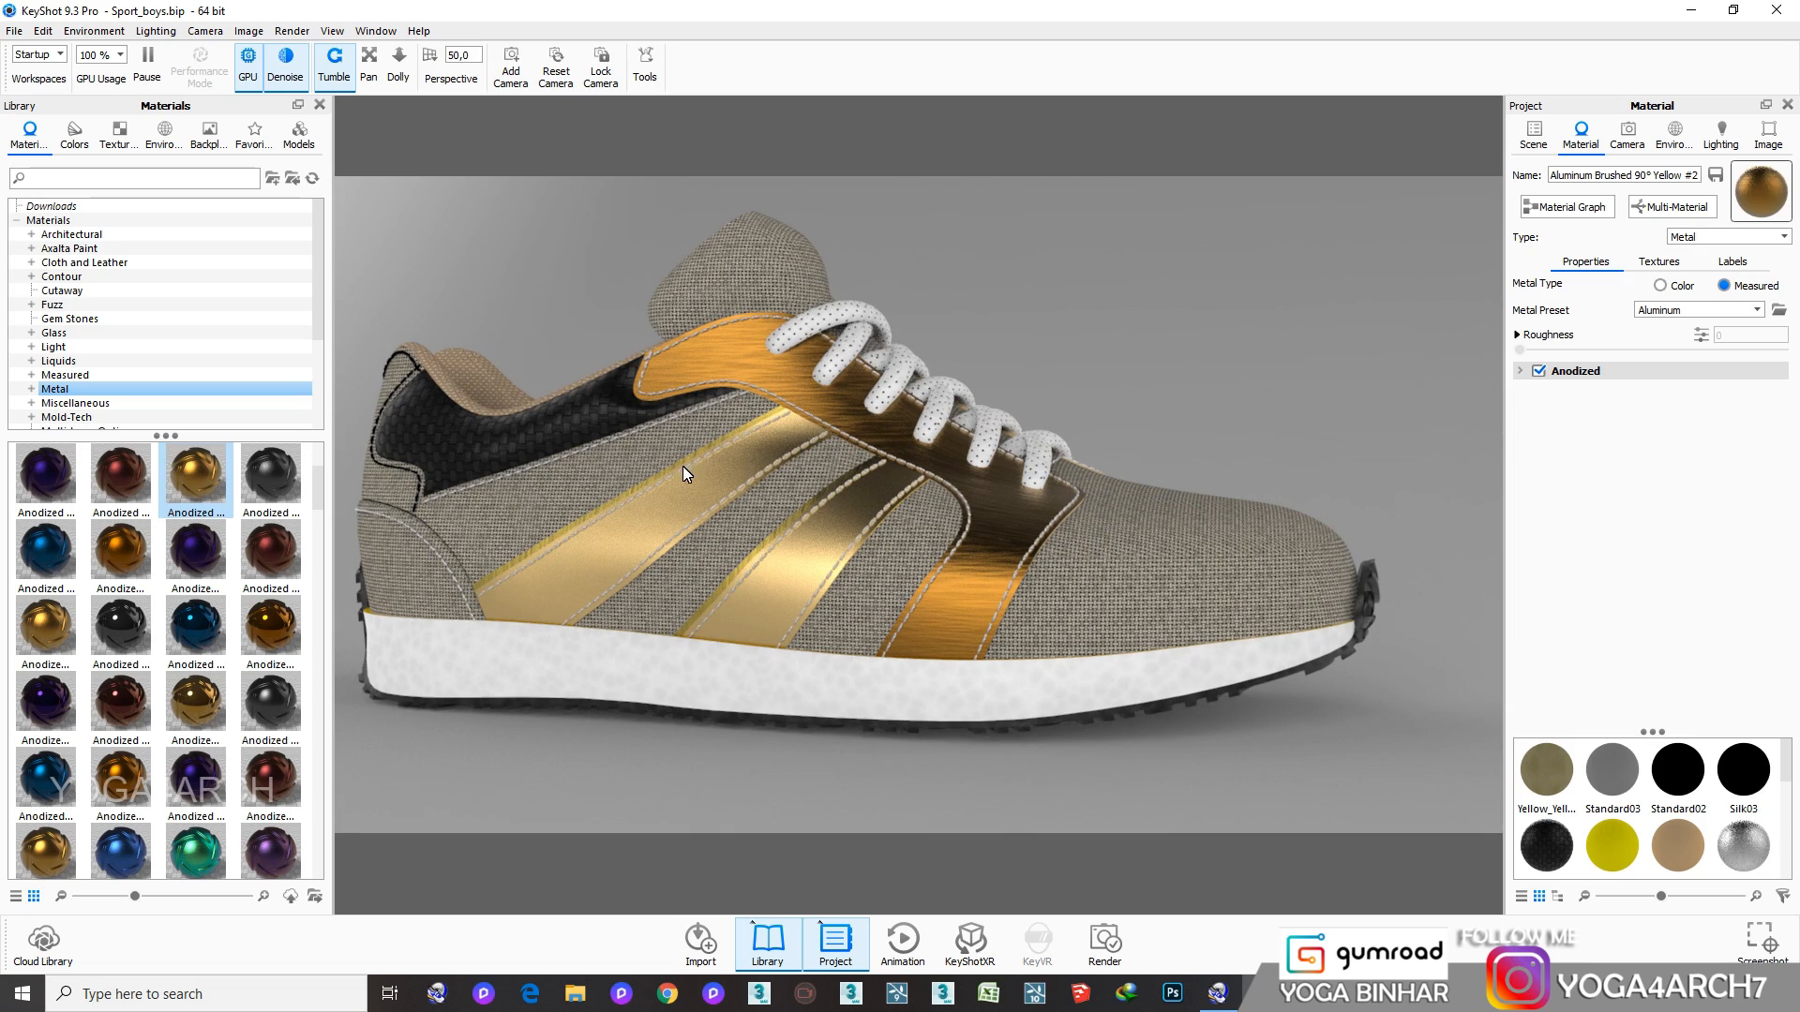
mouse_move(684, 469)
left_mouse_down()
mouse_move(791, 469)
mouse_move(931, 507)
mouse_move(707, 450)
left_mouse_up()
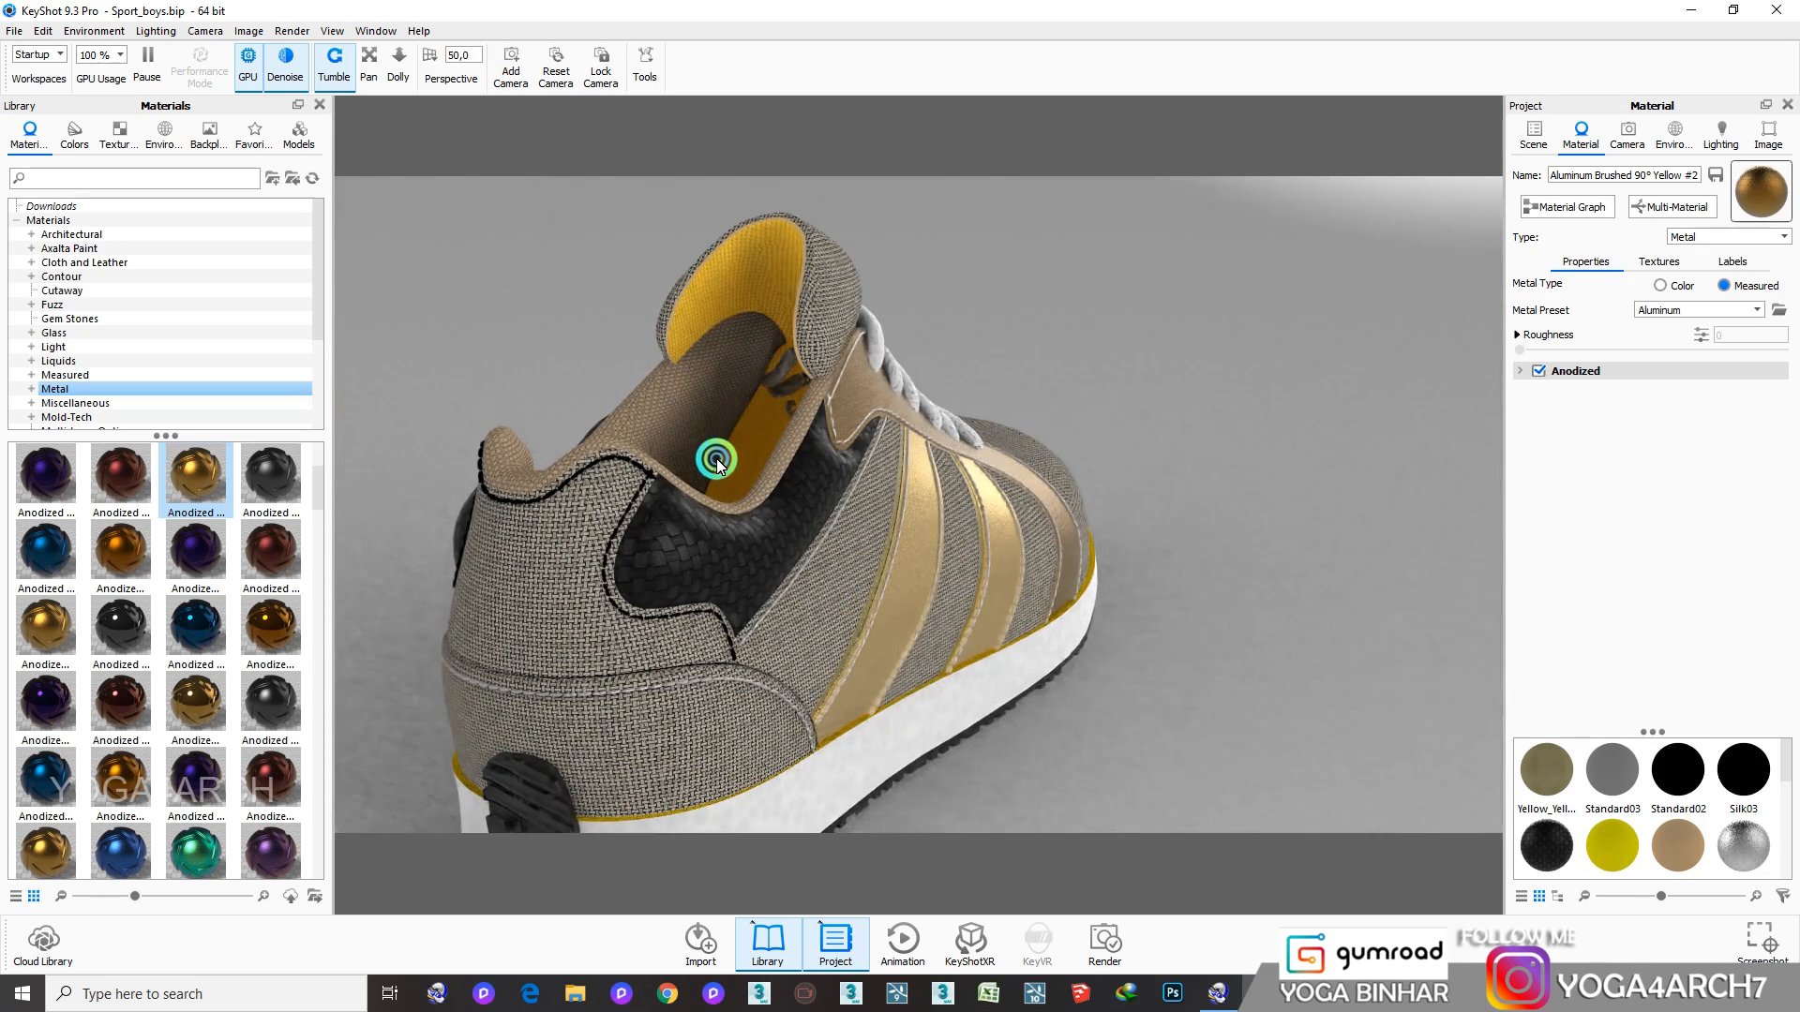
left_click(767, 341)
scroll(768, 340, "up", 2)
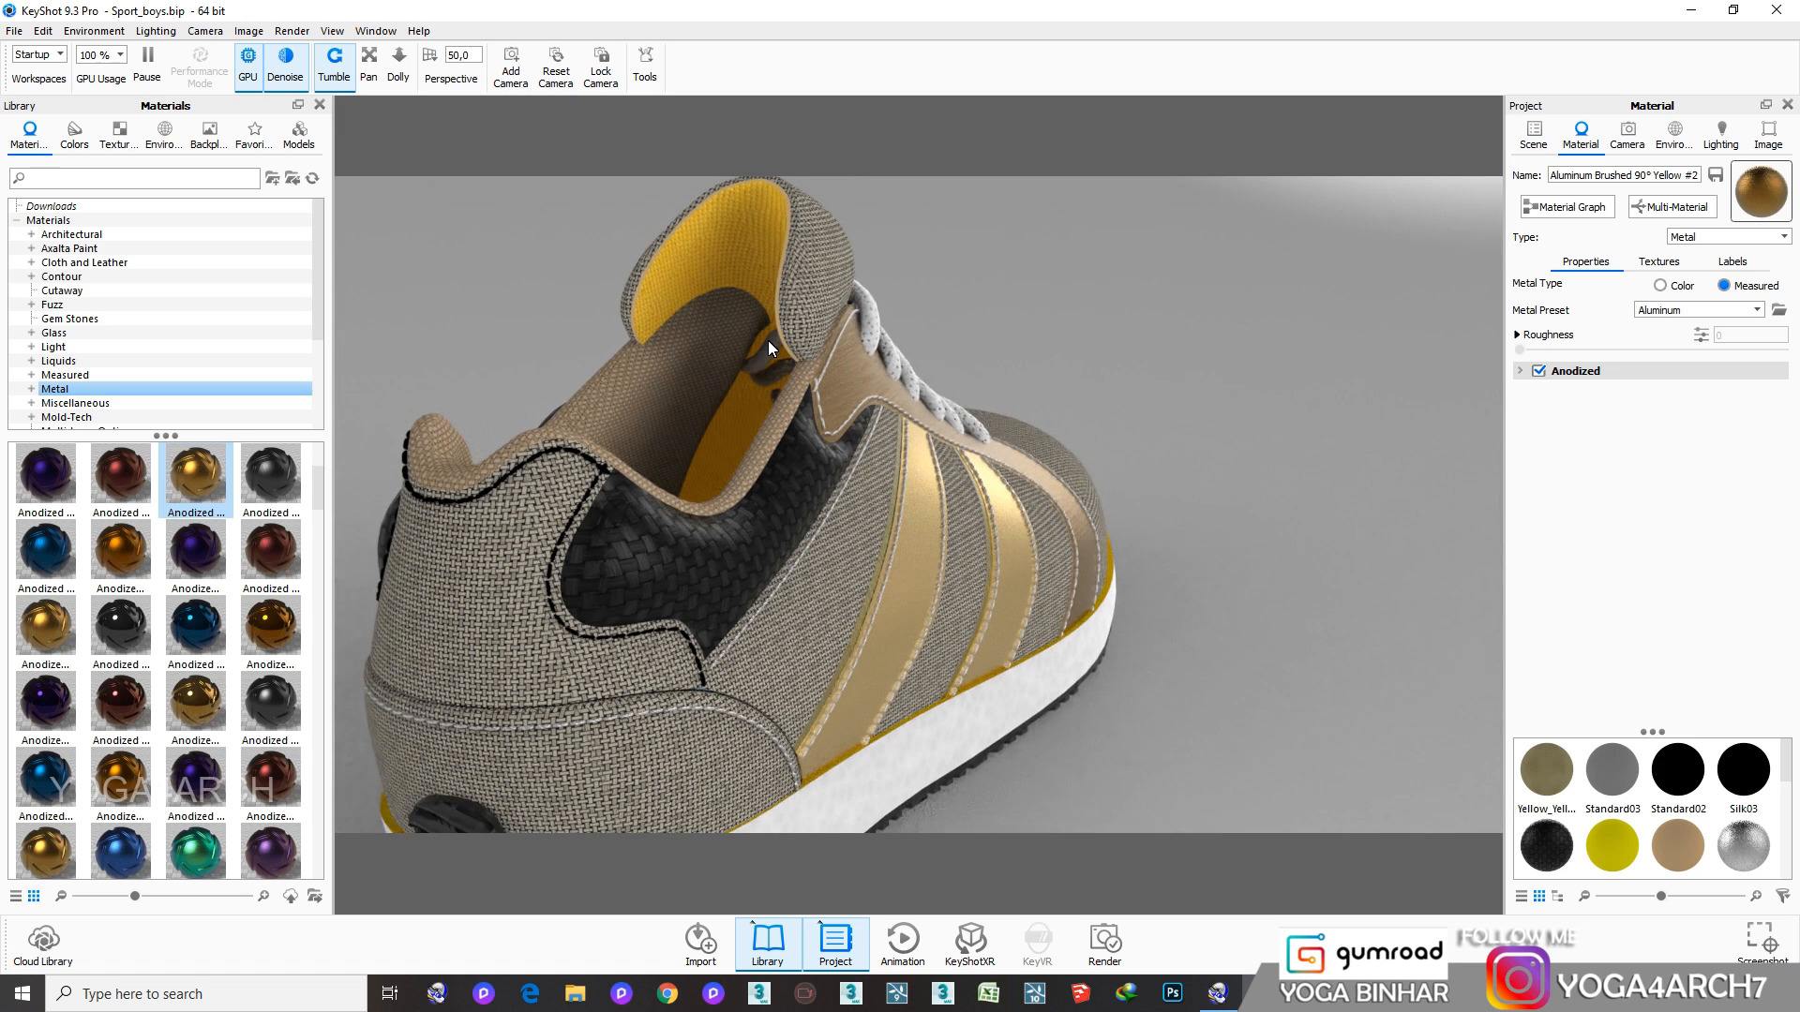
double_click(732, 283)
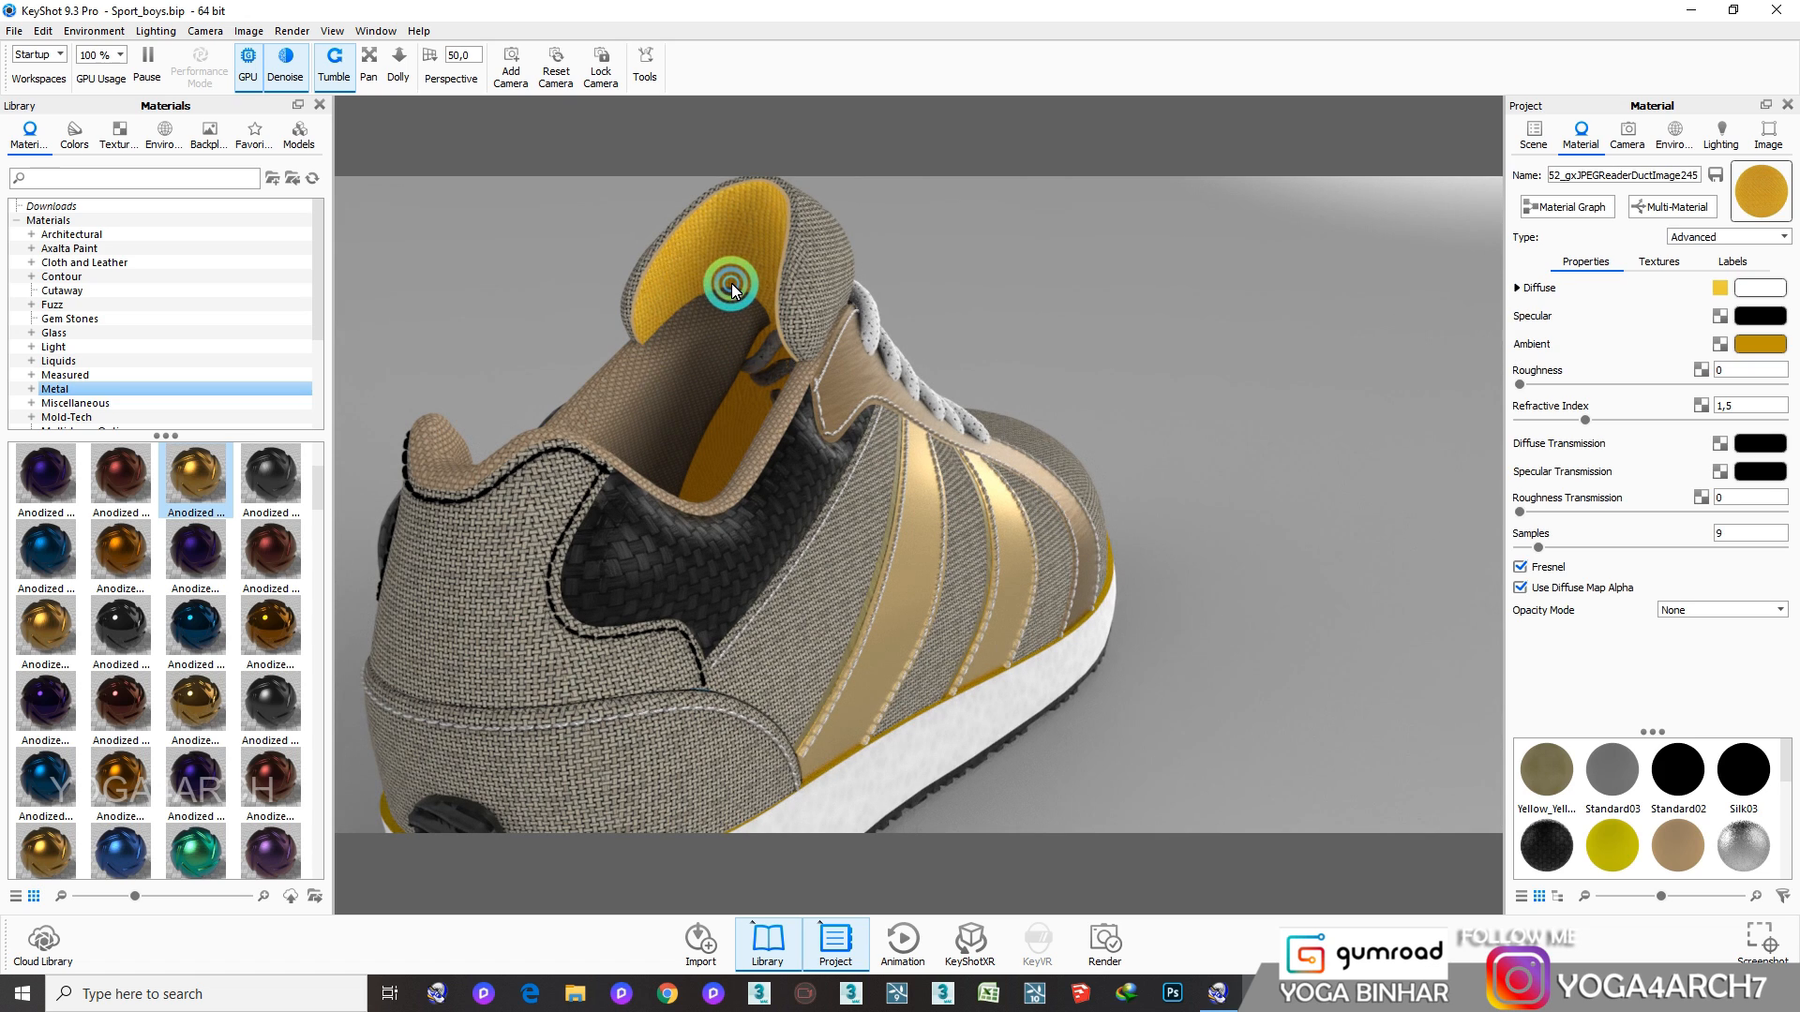
left_click(1723, 290)
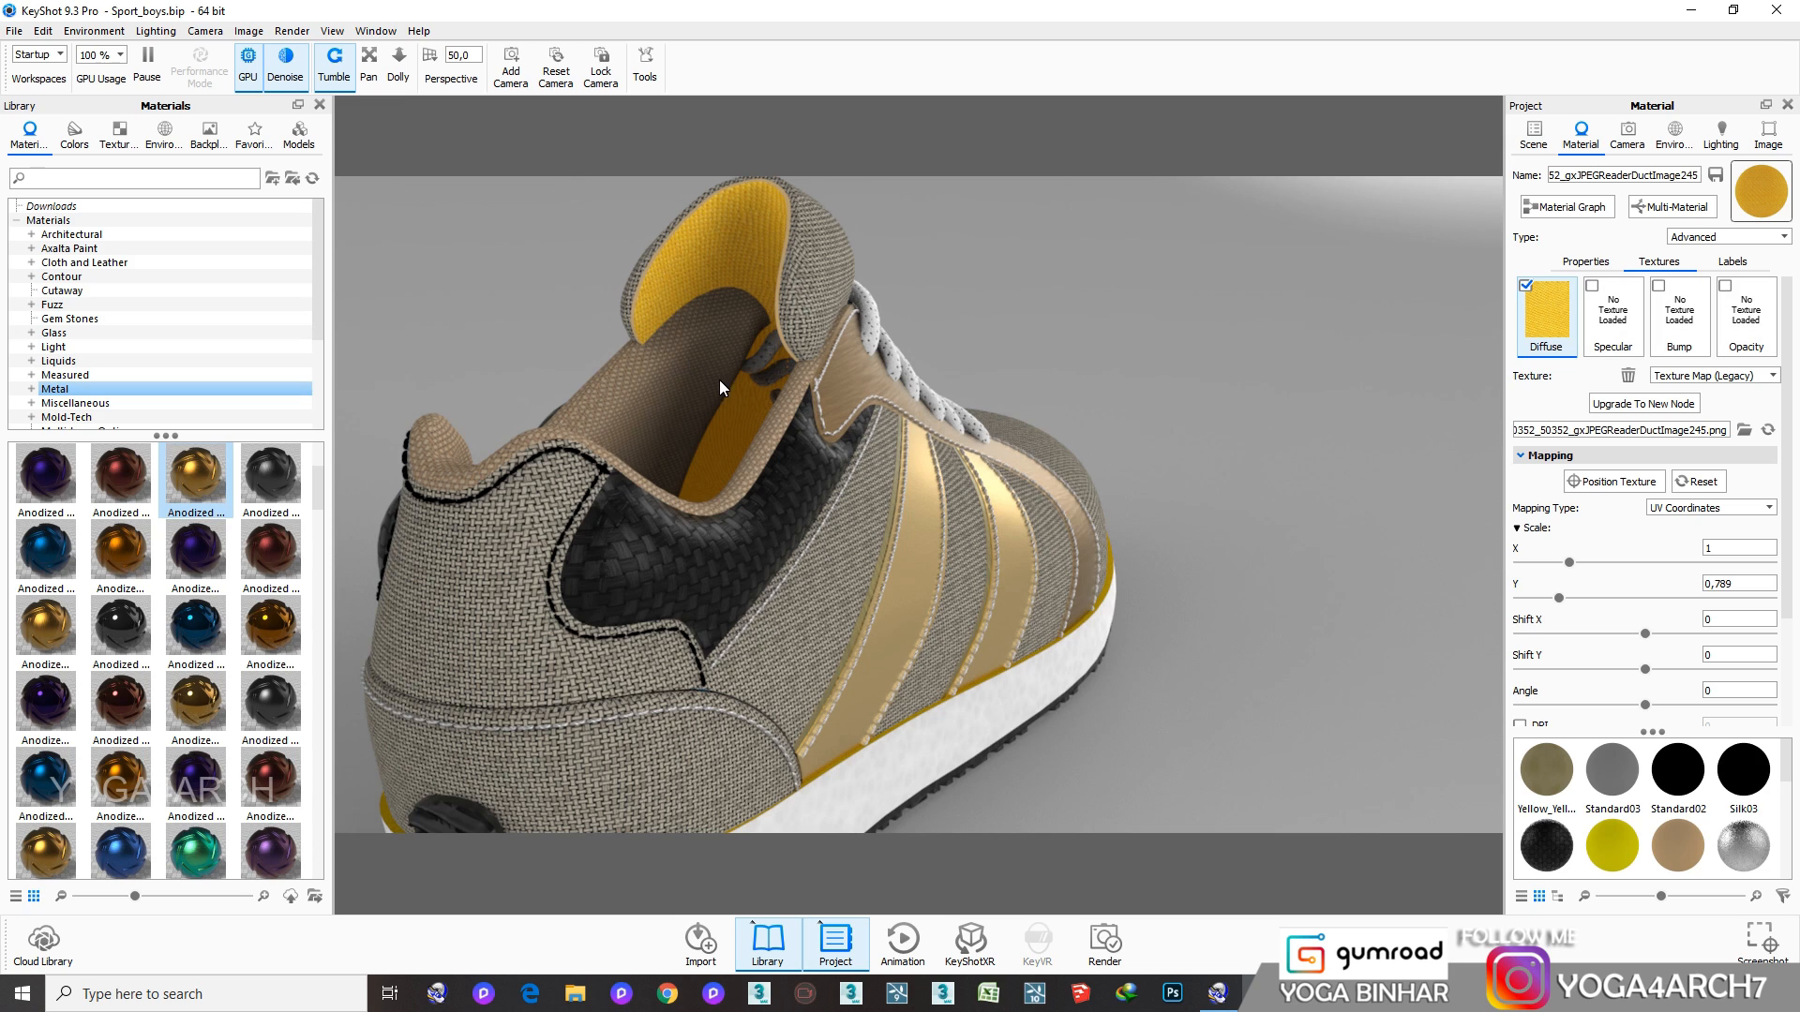
left_click_drag(197, 476, 744, 253)
left_click(1032, 527)
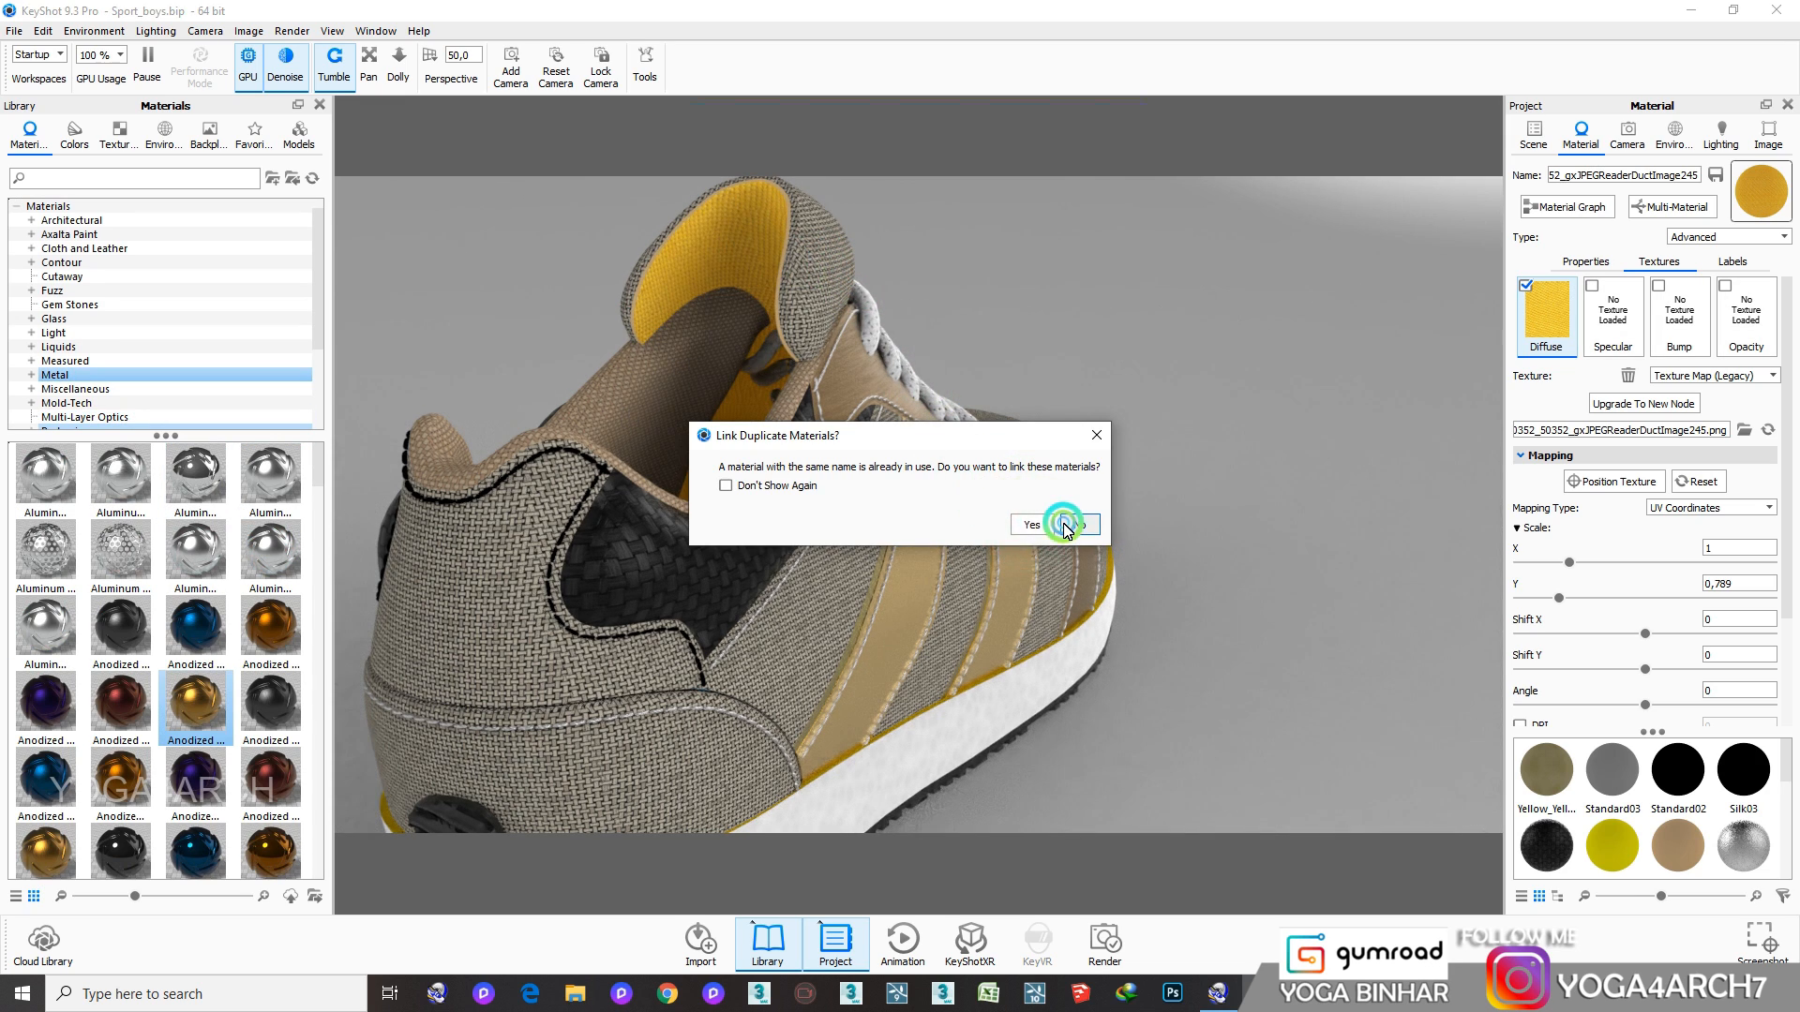
Copy the light grey Metal Brushed Black material from the existing stitching onto the yellow stitching of the gold side stripe
left_click_drag(1290, 526, 977, 524)
mouse_move(712, 560)
left_mouse_down()
mouse_move(1149, 587)
mouse_move(844, 514)
mouse_move(1057, 599)
mouse_move(818, 609)
mouse_move(722, 561)
left_mouse_up()
scroll(936, 560, "down", 4)
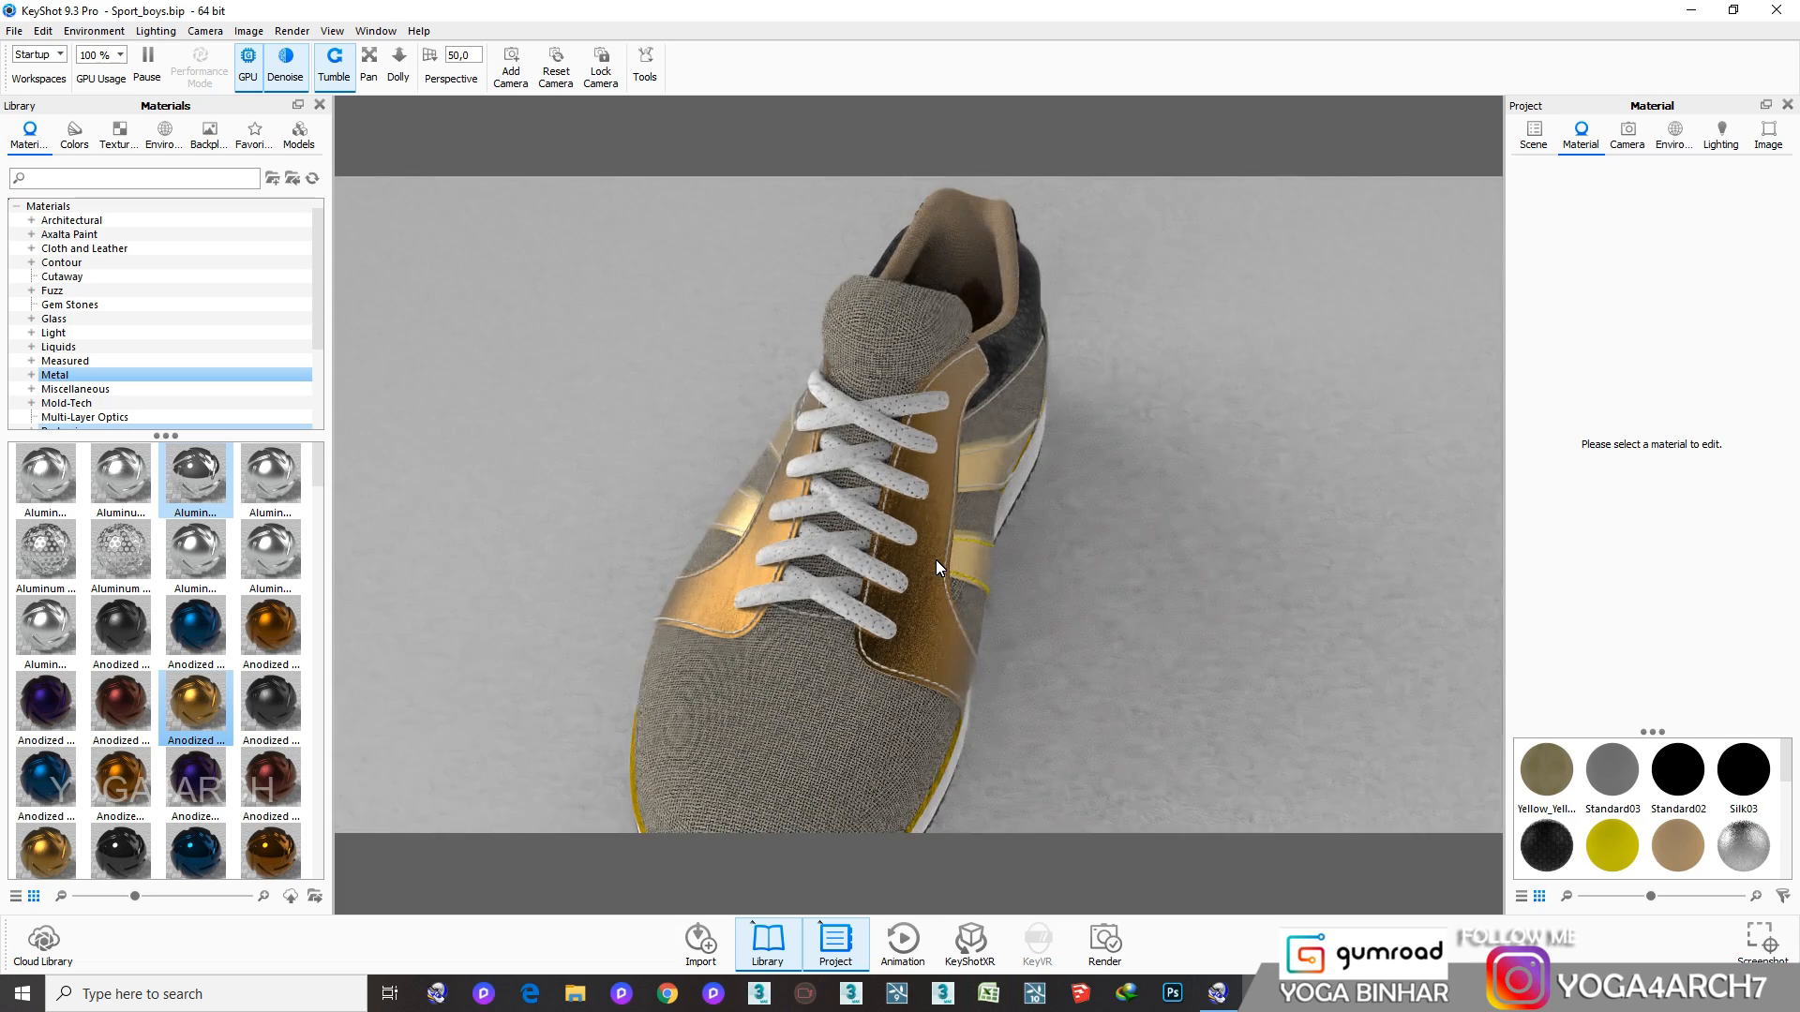
scroll(936, 560, "up", 6)
left_click_drag(936, 560, 459, 534)
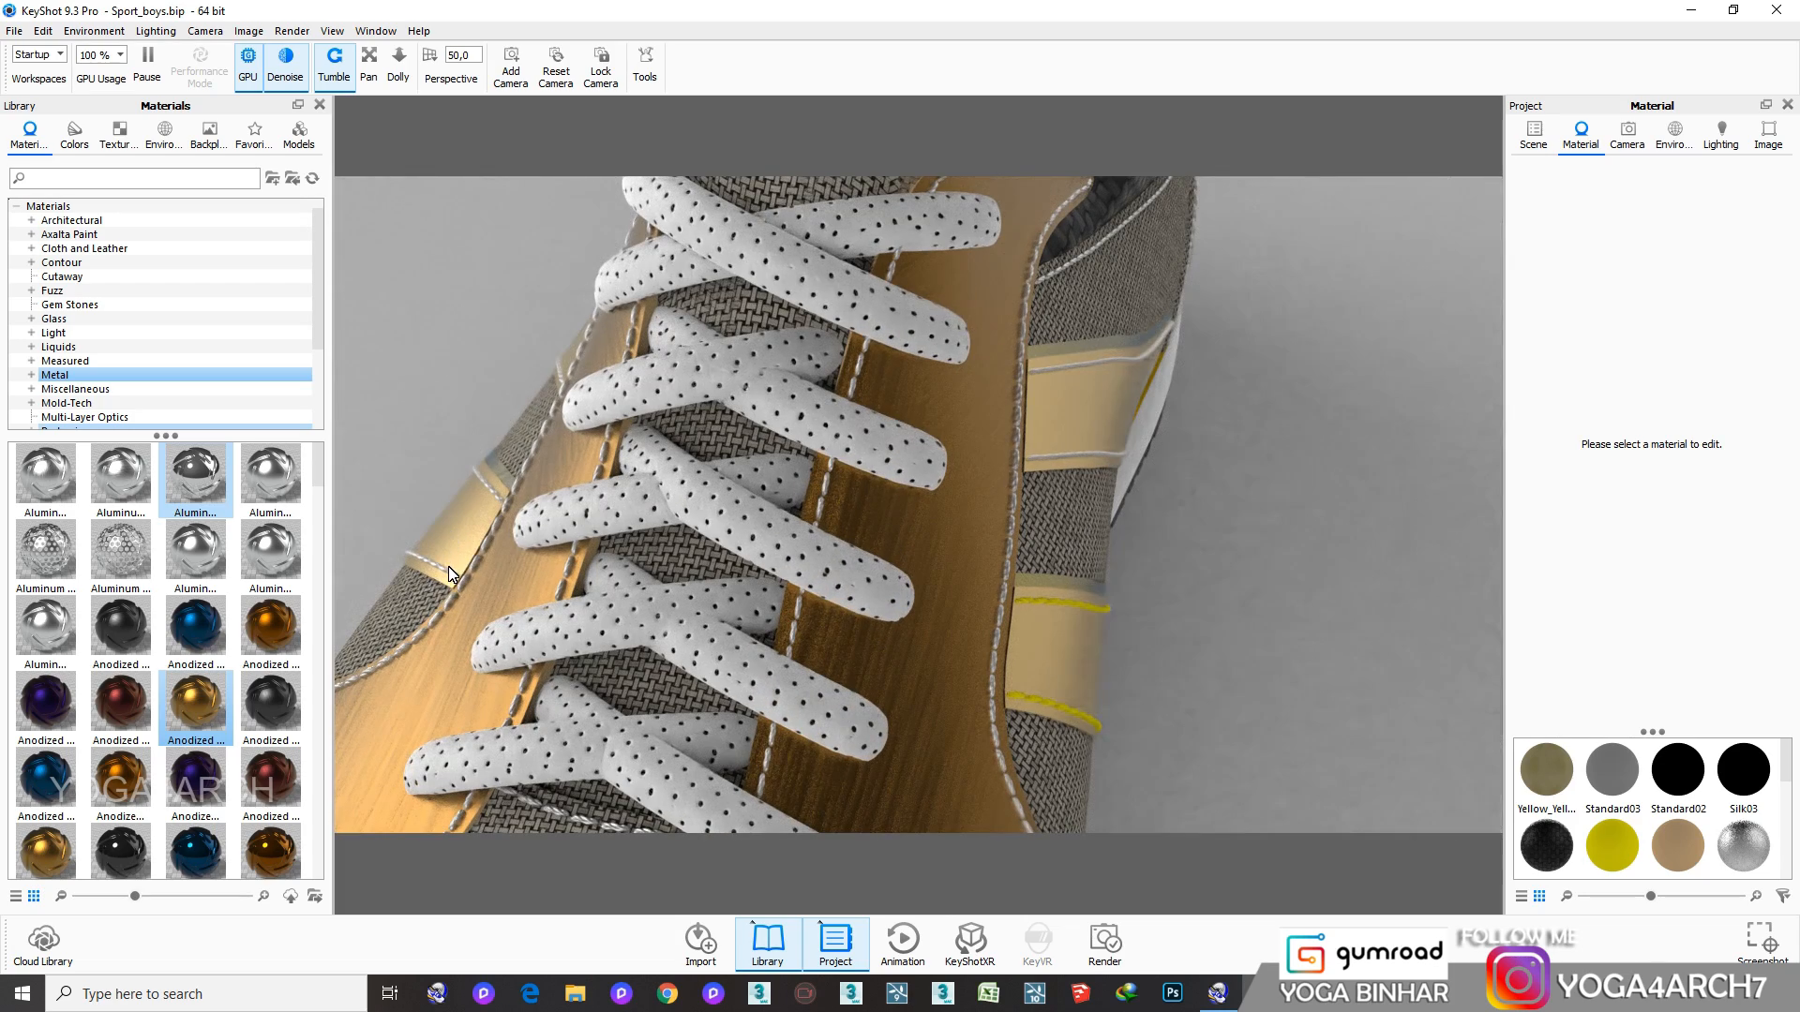
double_click(451, 573)
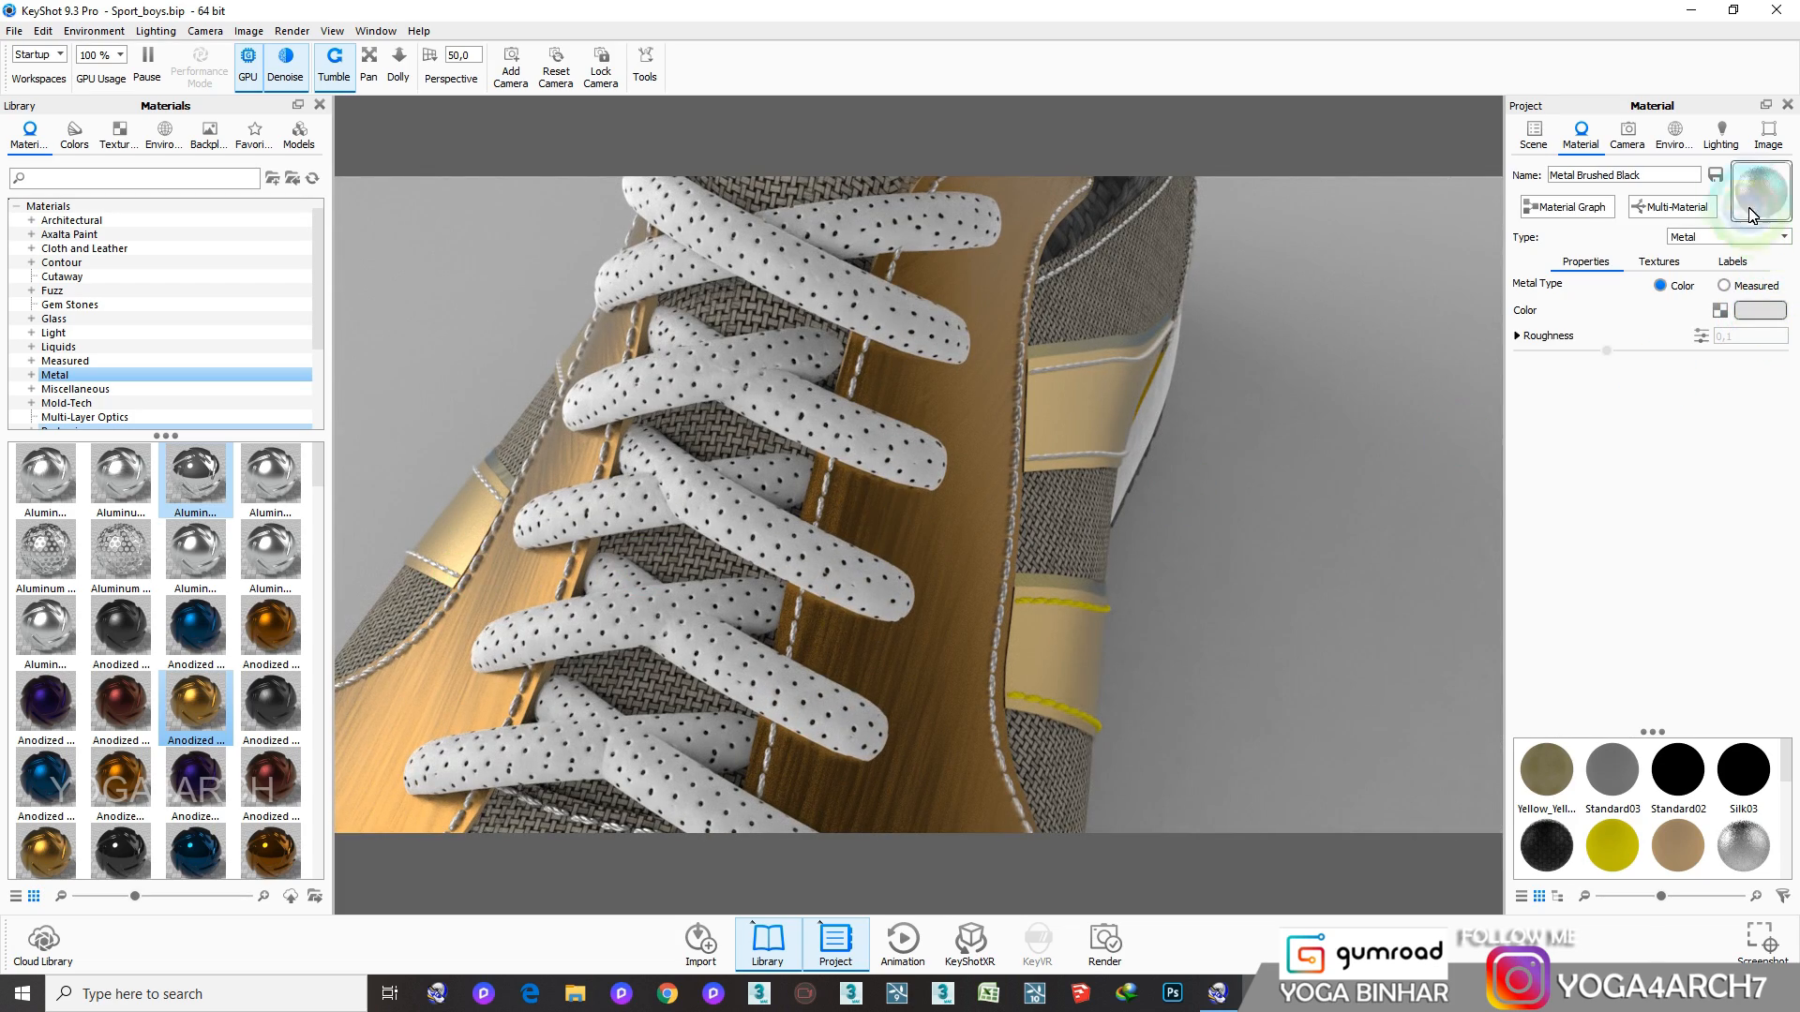
left_click_drag(1757, 204, 1081, 610)
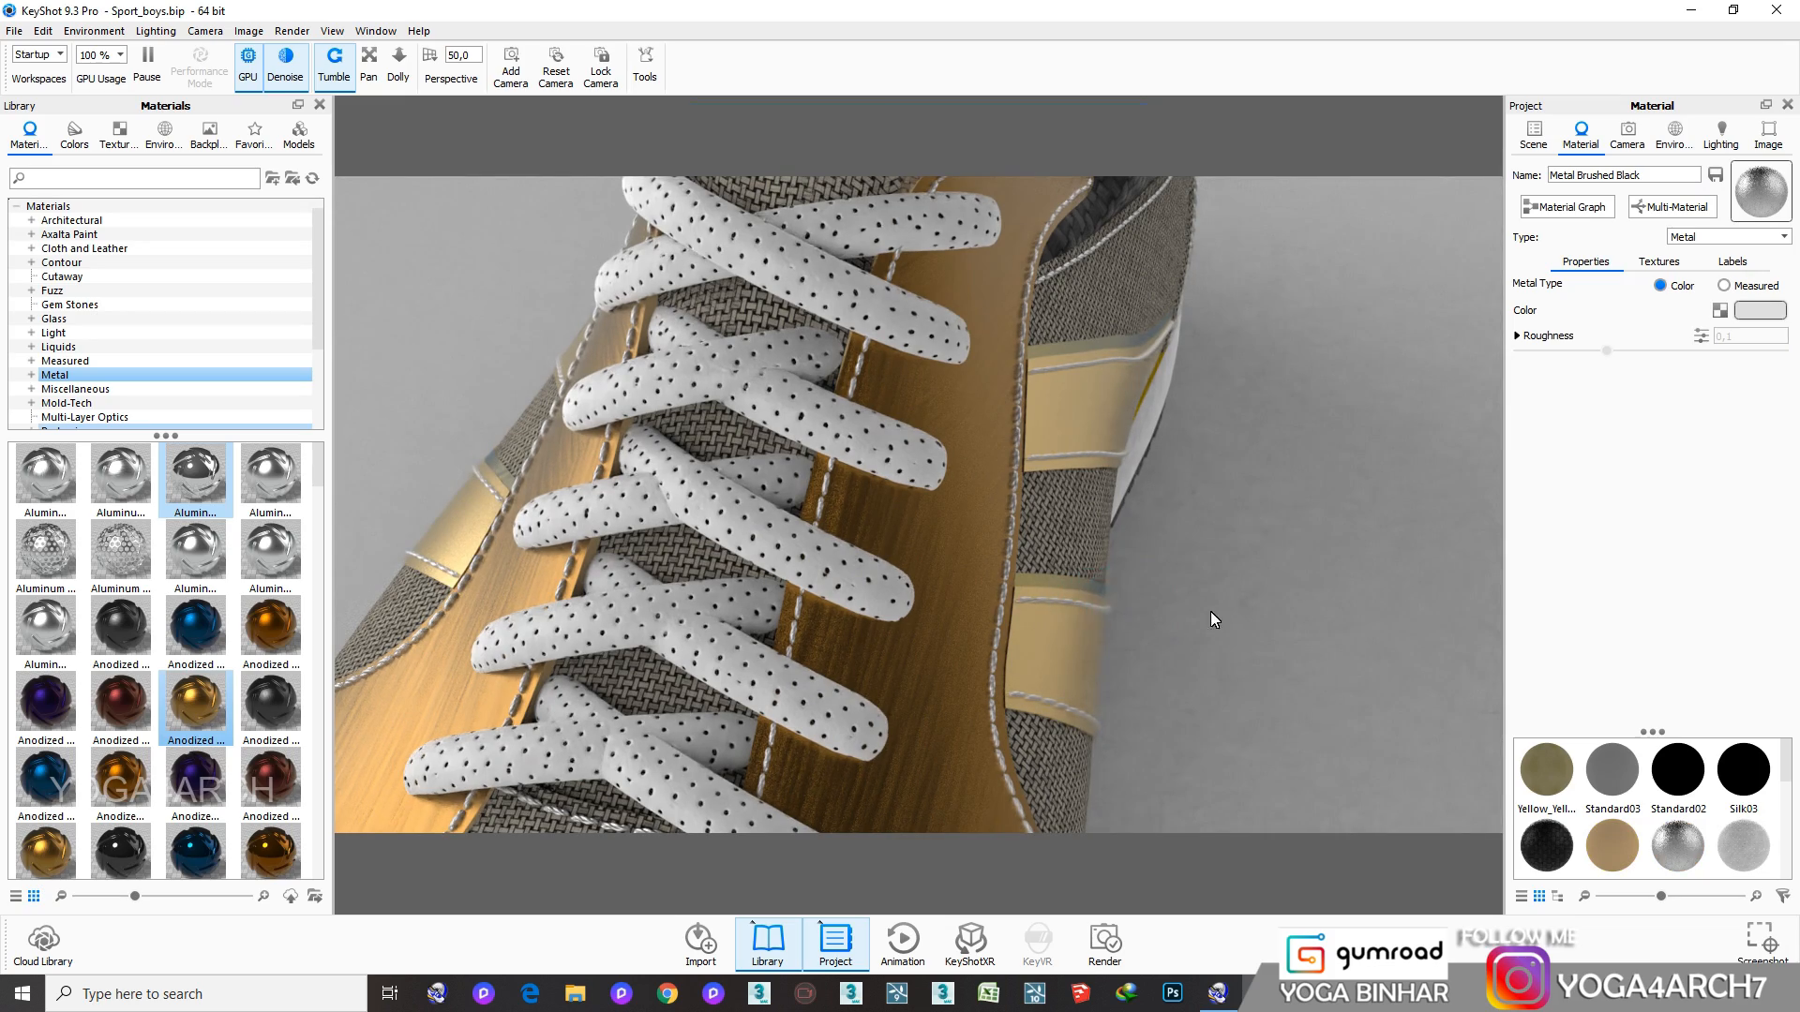
Frame the whole shoe in a side three-quarter view with the toe facing right, and save it as a new camera named 2
left_click_drag(1229, 602, 1068, 484)
scroll(1111, 501, "down", 10)
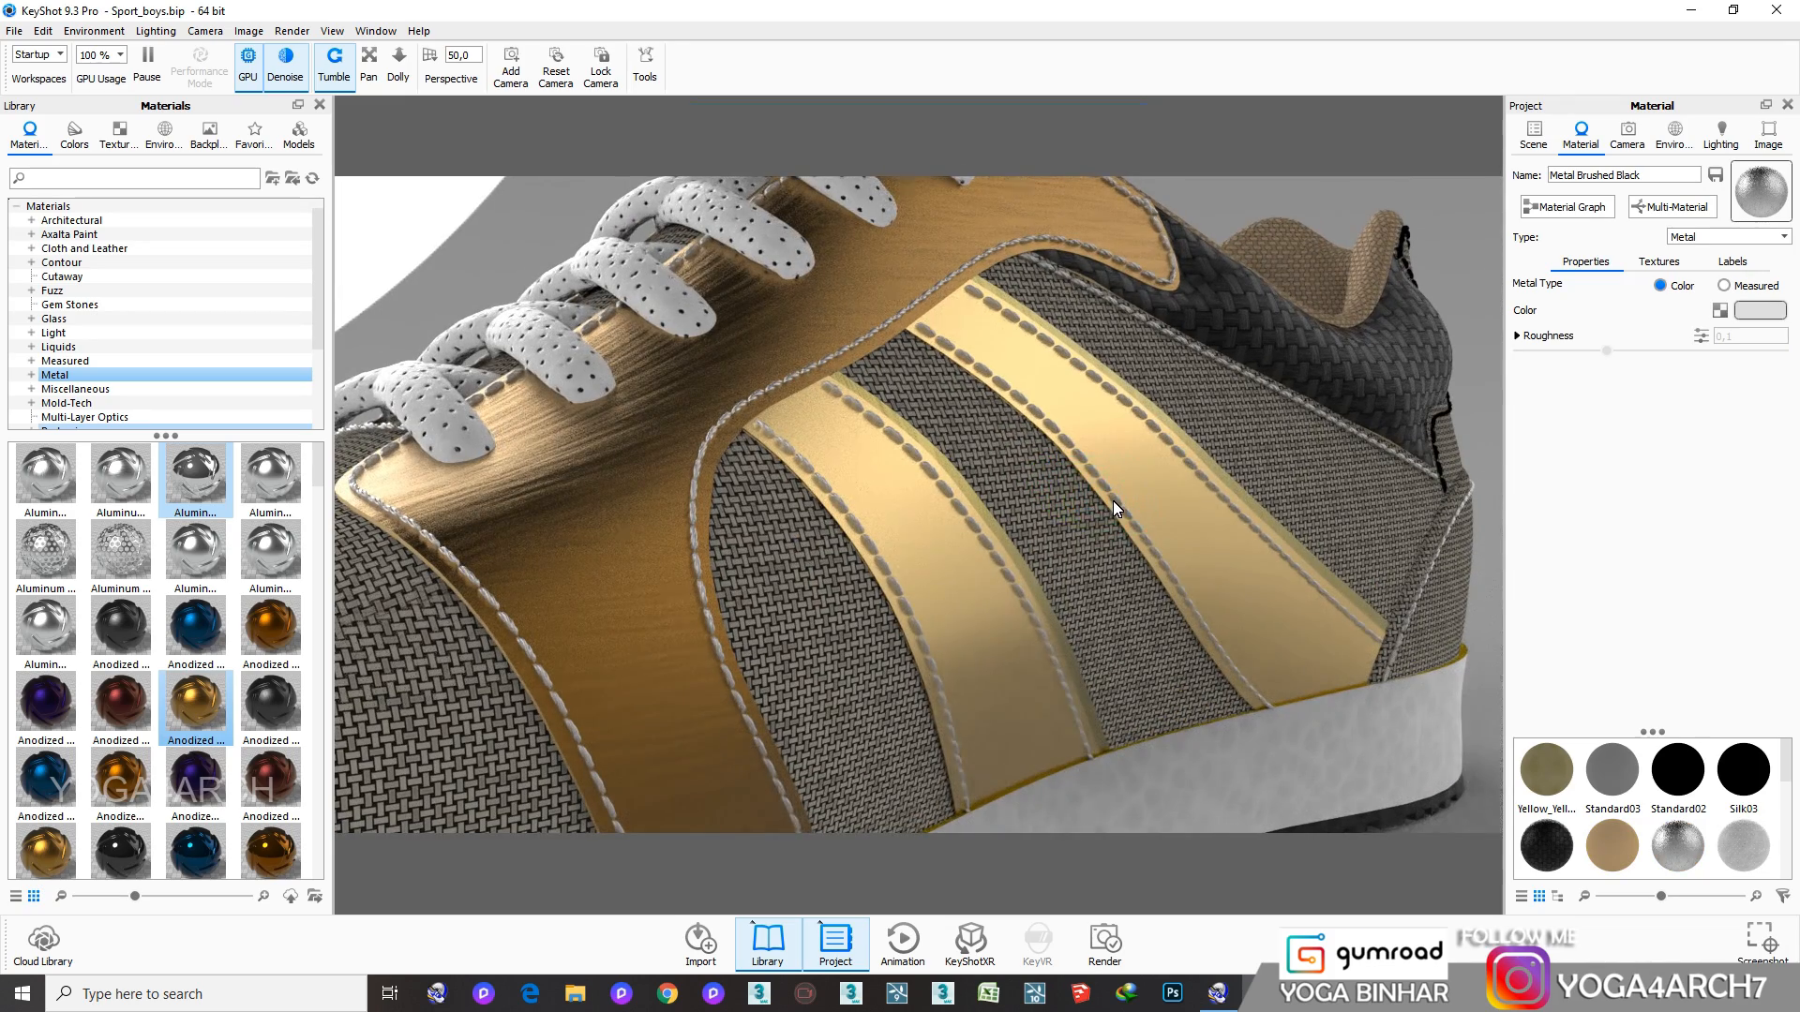
left_click(688, 541)
left_click_drag(688, 540, 1164, 573)
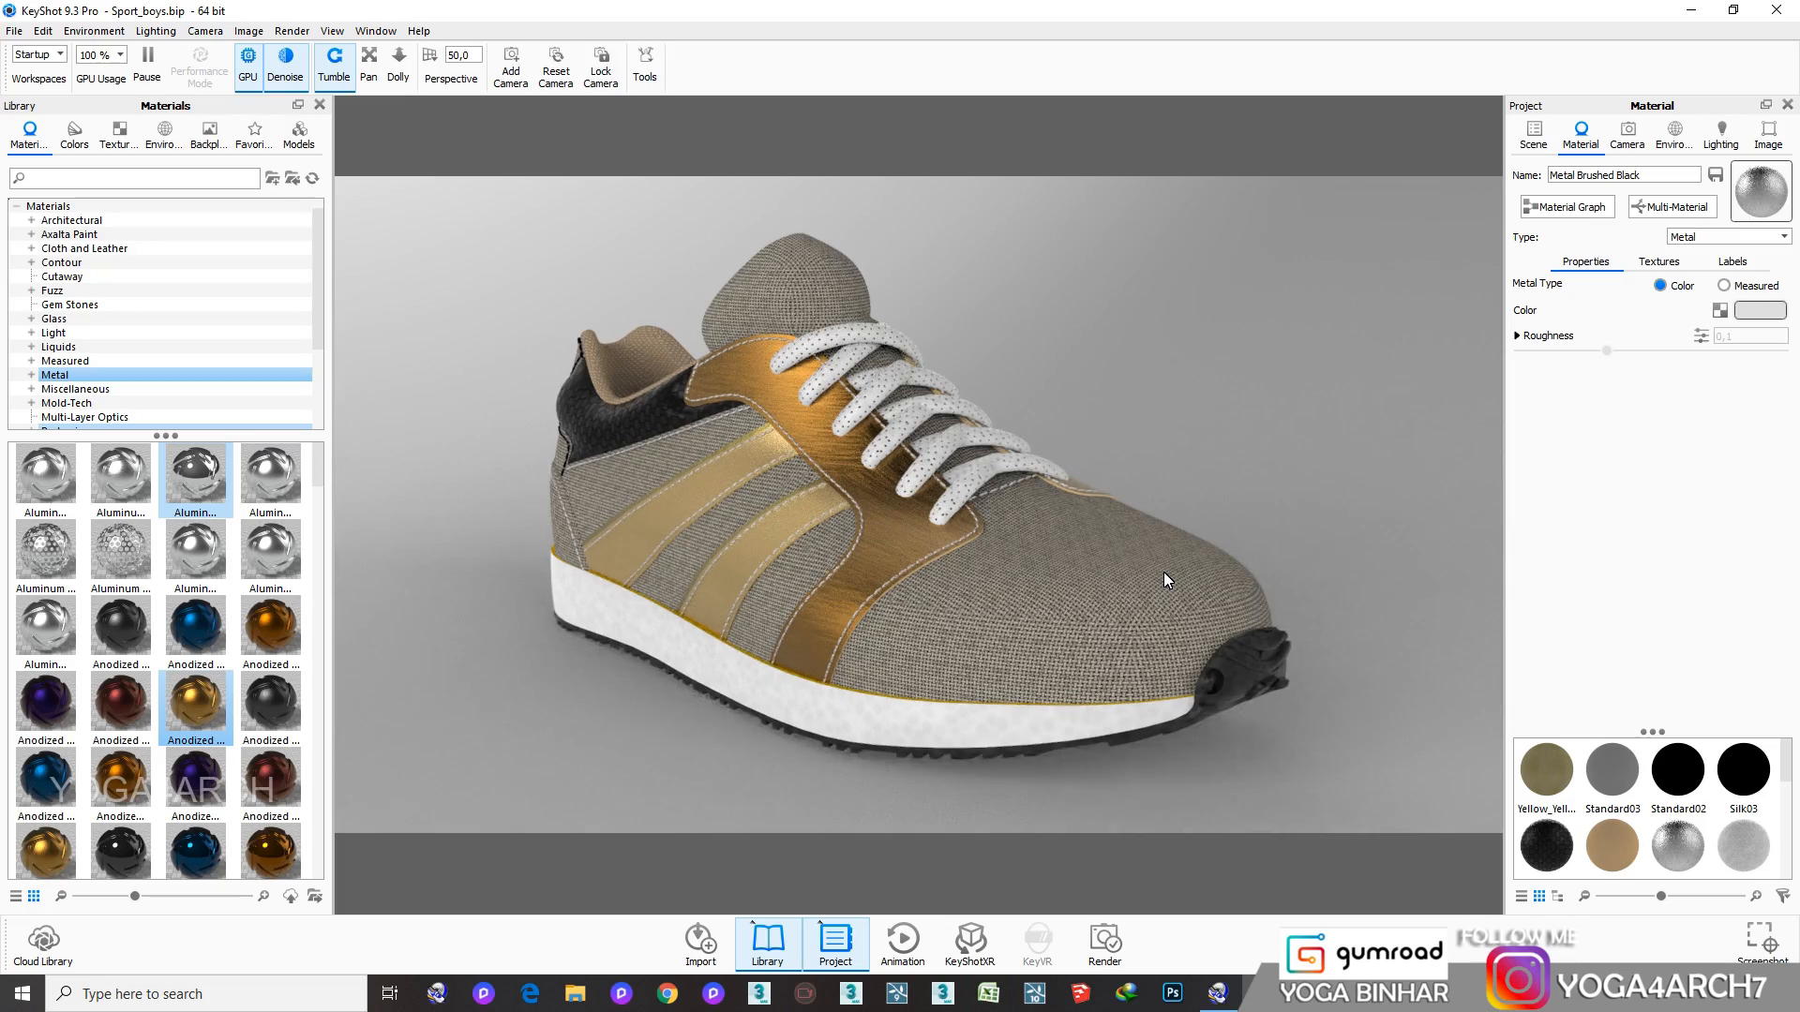
left_click_drag(1162, 571, 1284, 566)
mouse_move(1049, 559)
left_mouse_down()
mouse_move(1047, 502)
mouse_move(1021, 534)
mouse_move(980, 532)
mouse_move(978, 561)
mouse_move(980, 532)
mouse_move(1028, 555)
left_mouse_up()
scroll(1027, 555, "up", 4)
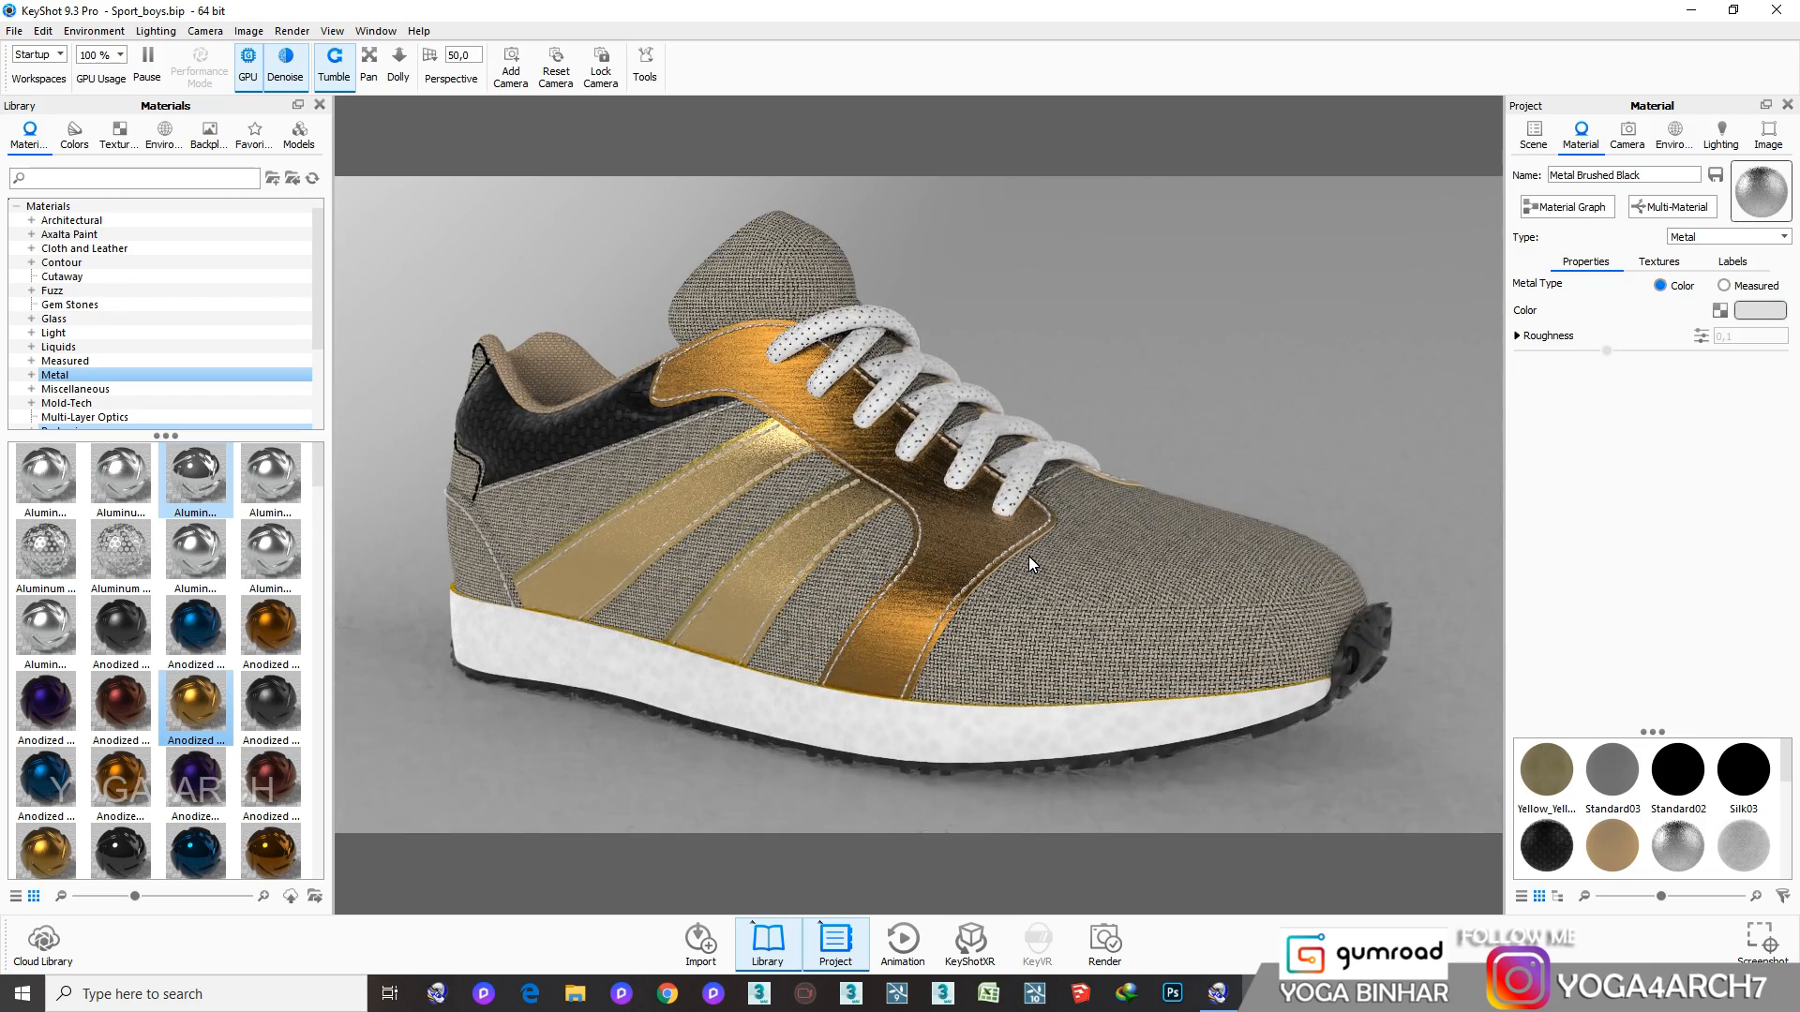
left_click(1629, 133)
left_click(1521, 197)
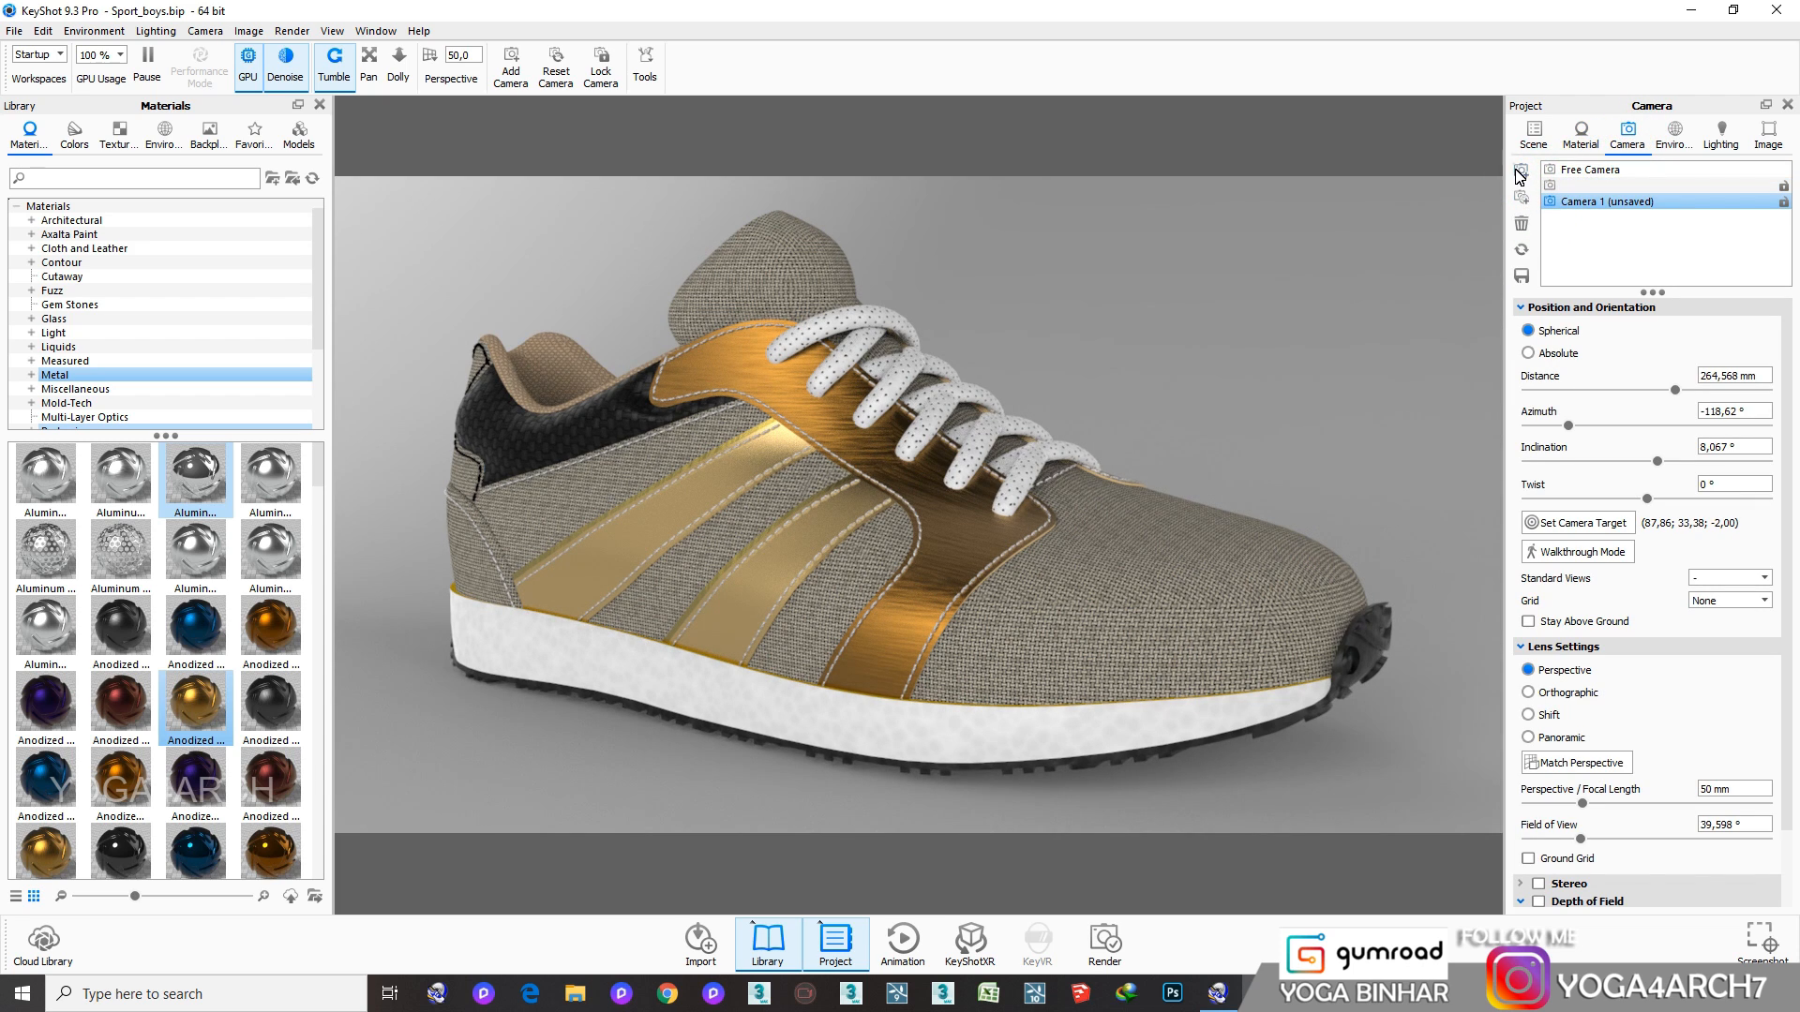
left_click(1520, 171)
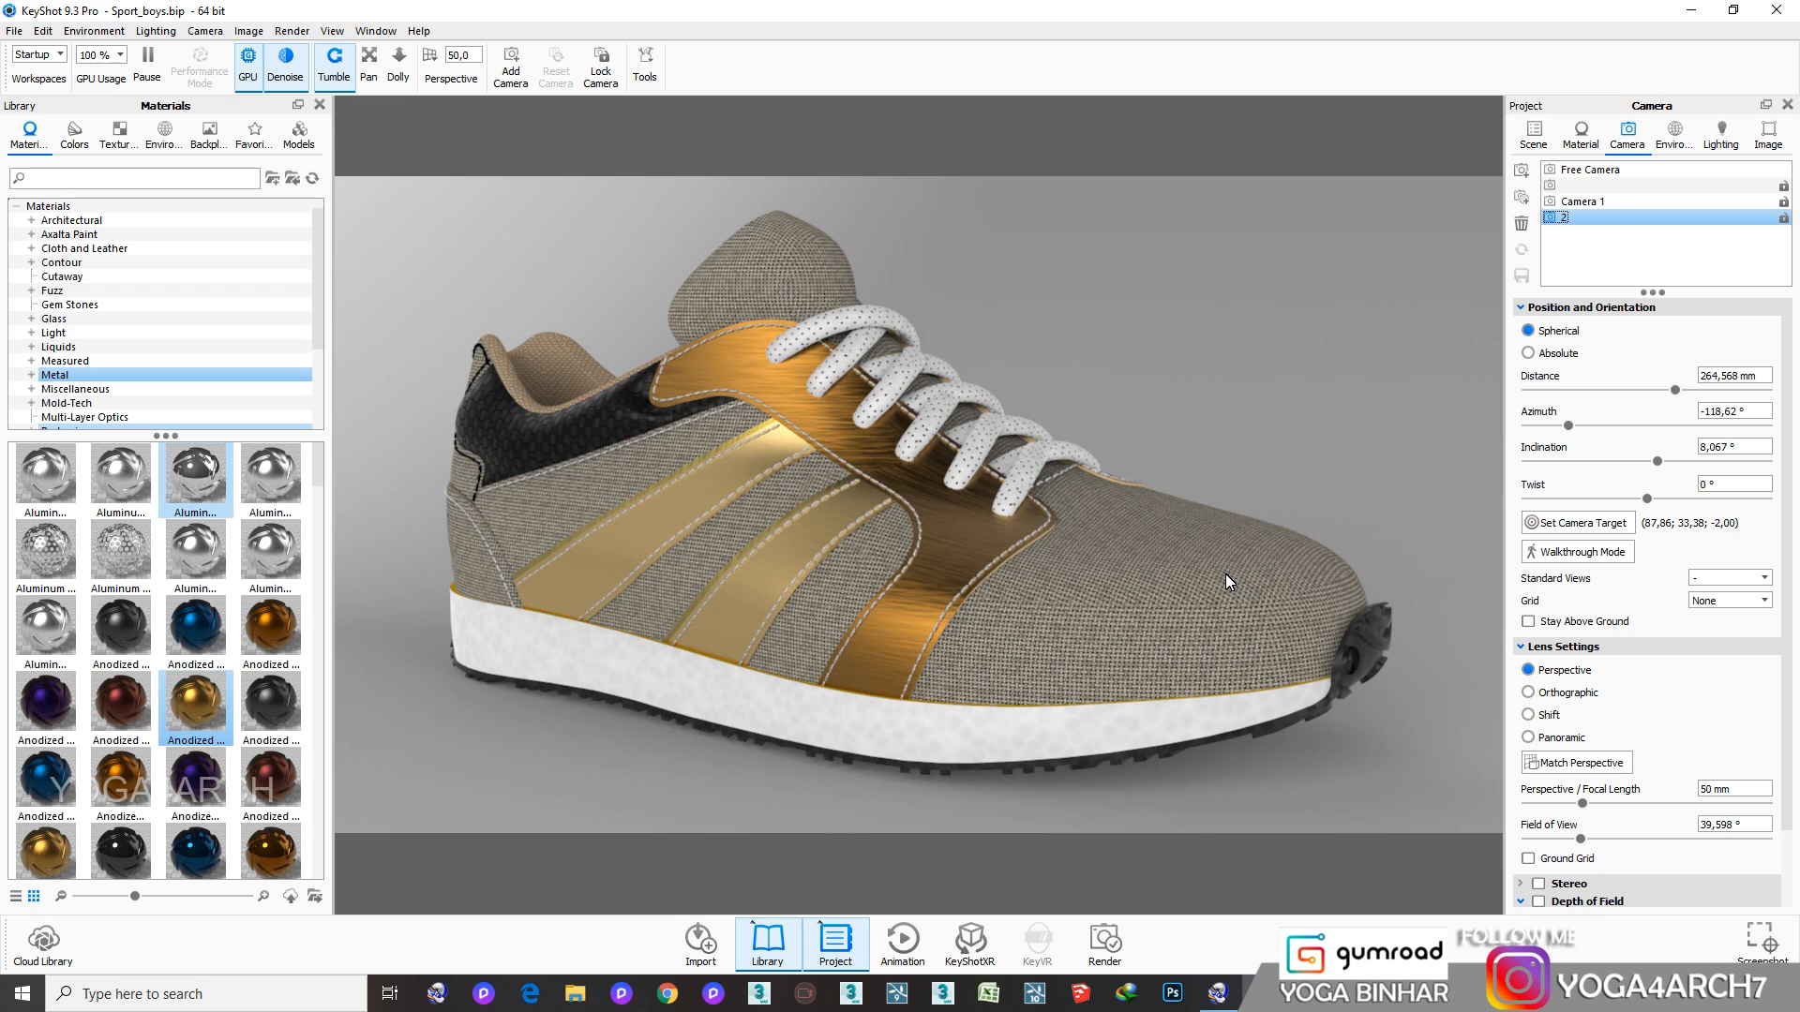
Compare the Interior and Product lighting presets, return to Product, and set global illumination bounces to 3 and ray bounces to 7
left_click(1718, 135)
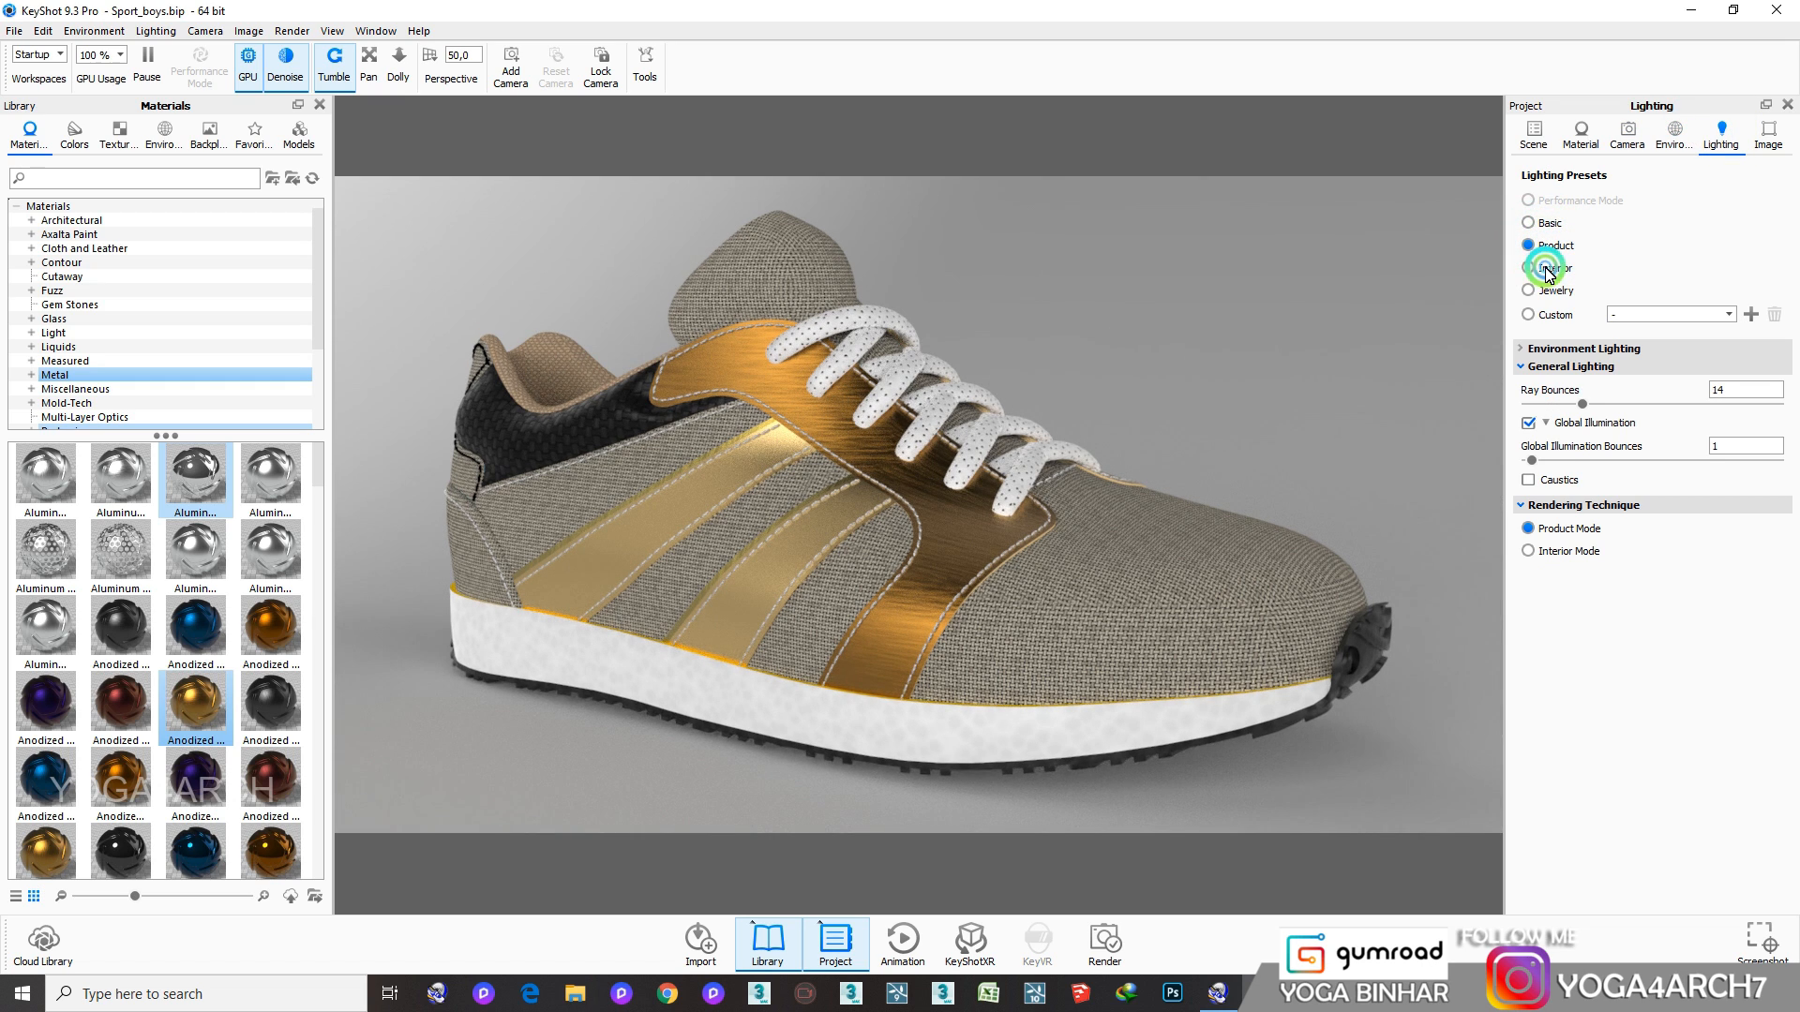
left_click(1546, 269)
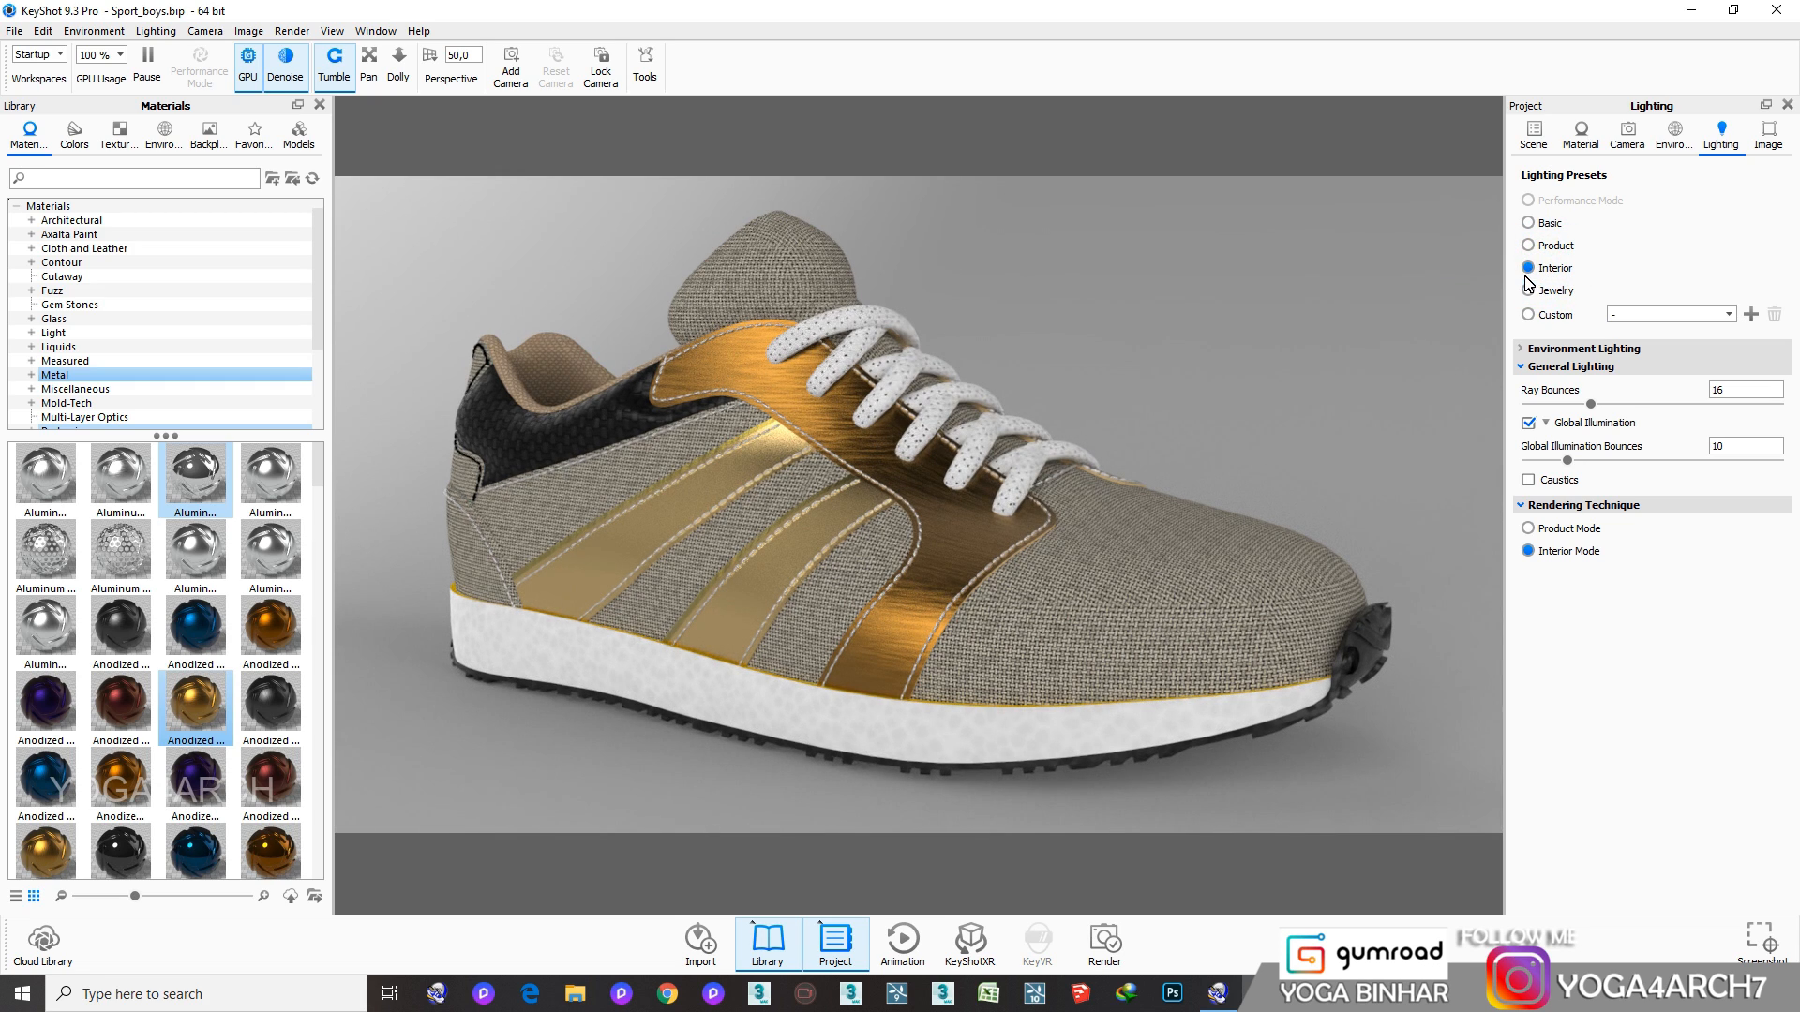
left_click(1551, 245)
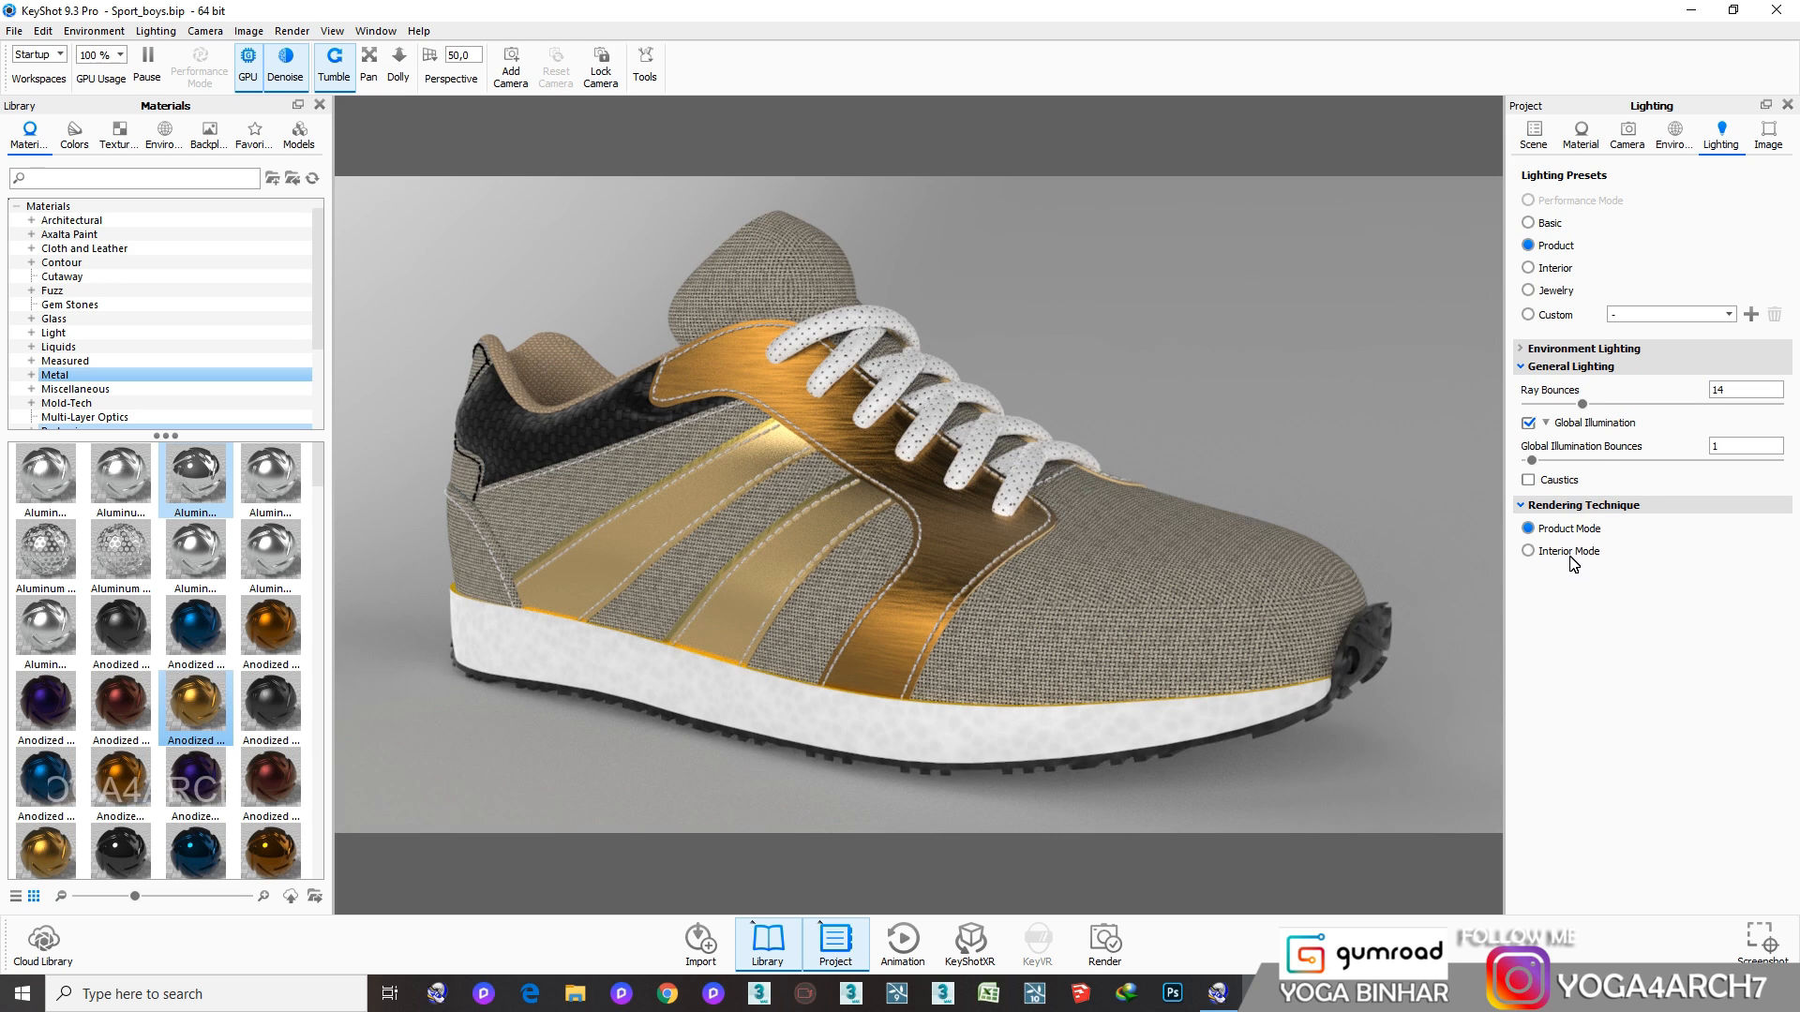
left_click(1539, 459)
left_click(1730, 391)
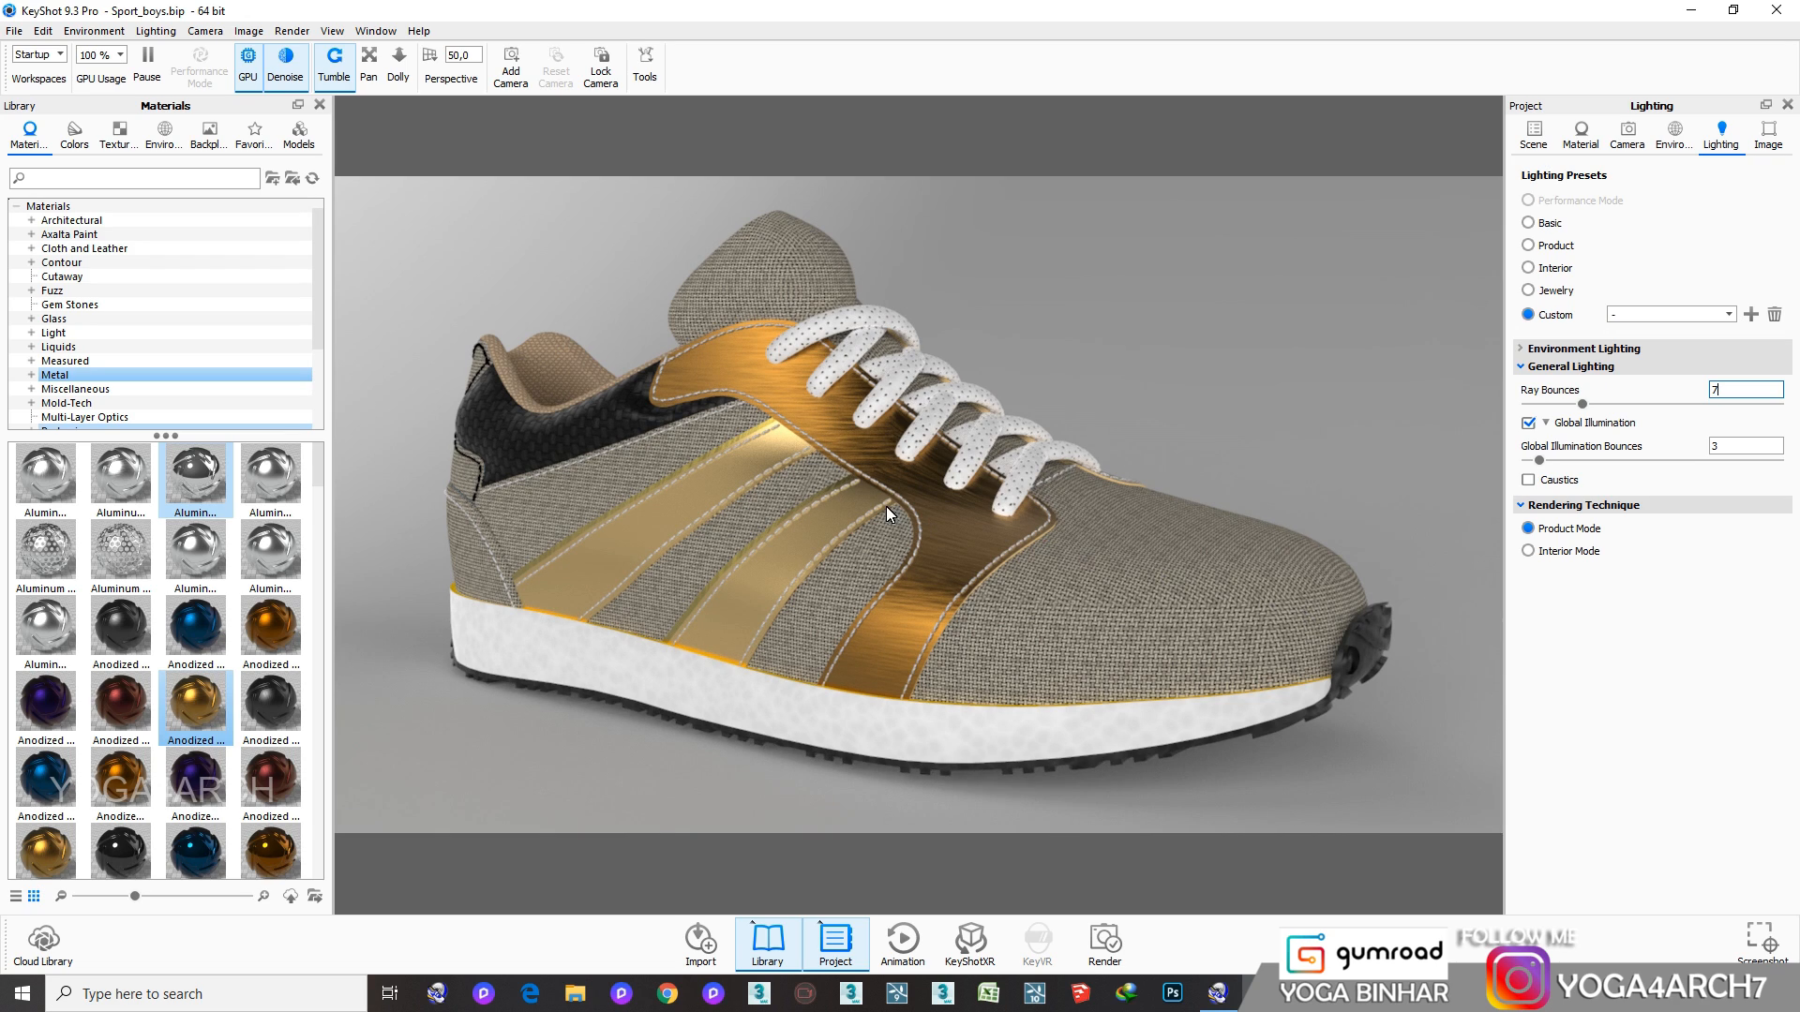
In the render output settings, browse to the TUTORIAL folder on drive G: and create and open a new folder named KEYSHOT
left_click(1105, 940)
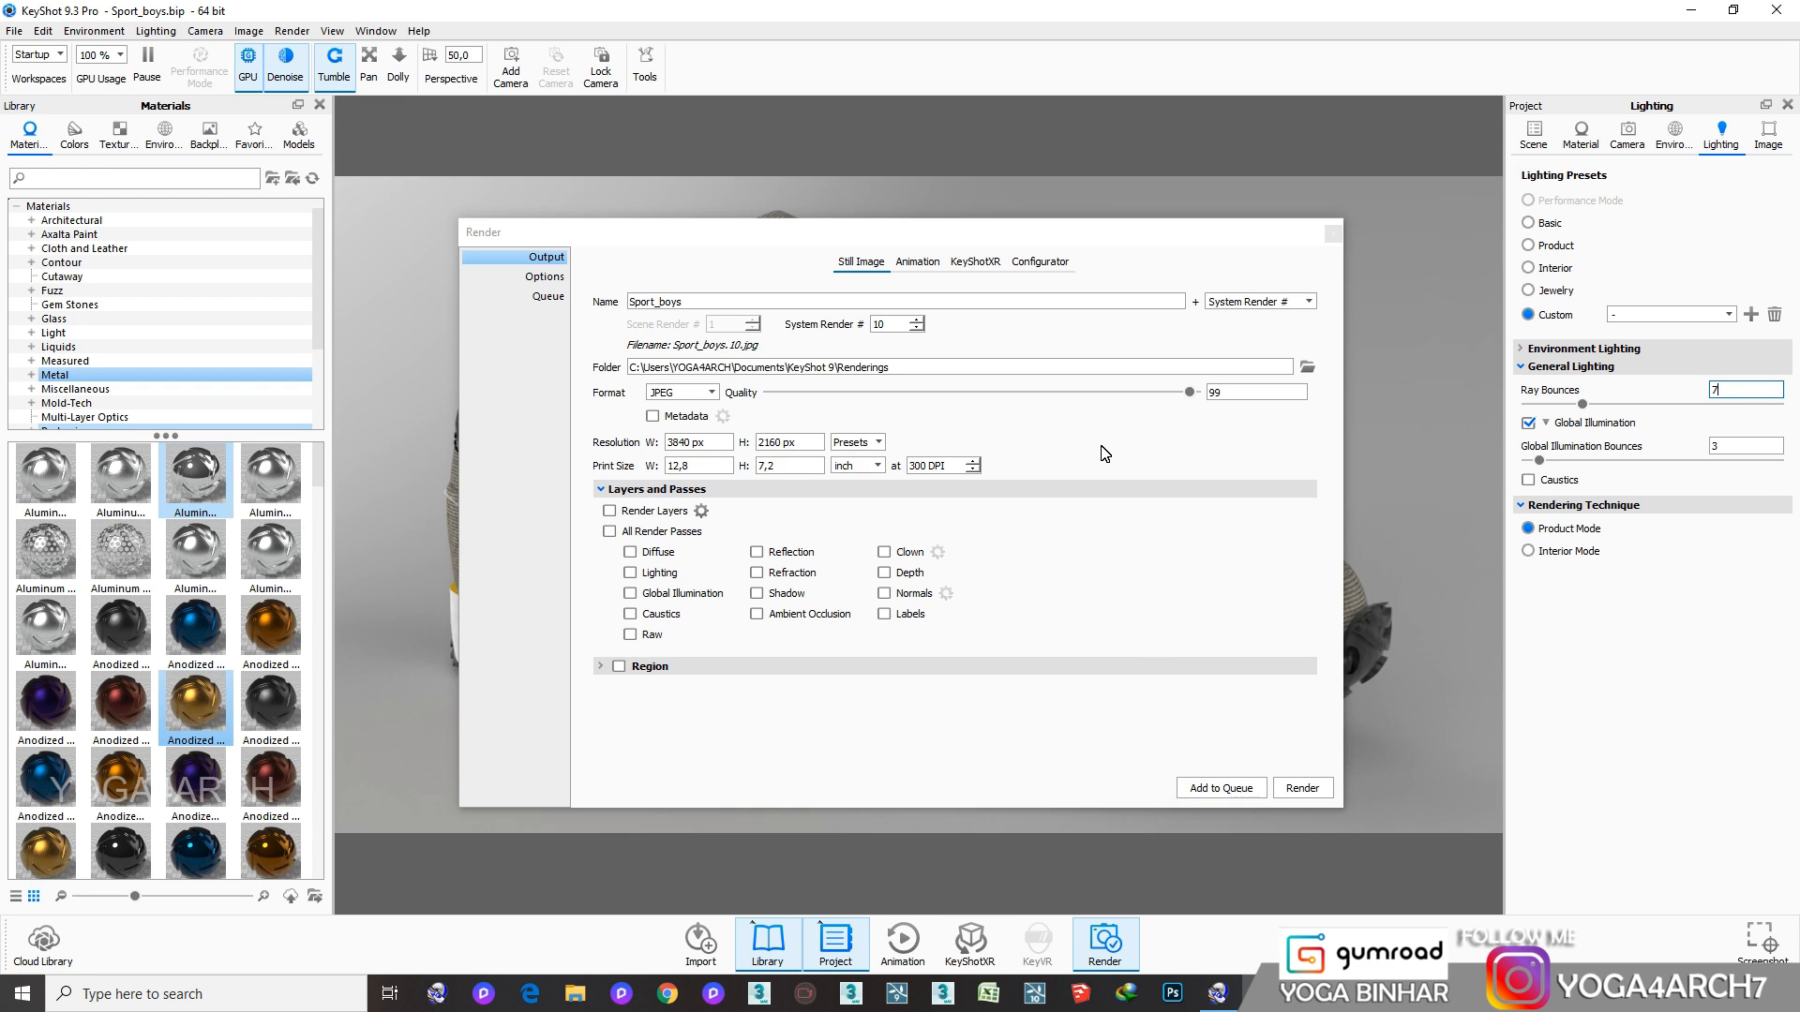
left_click(1306, 368)
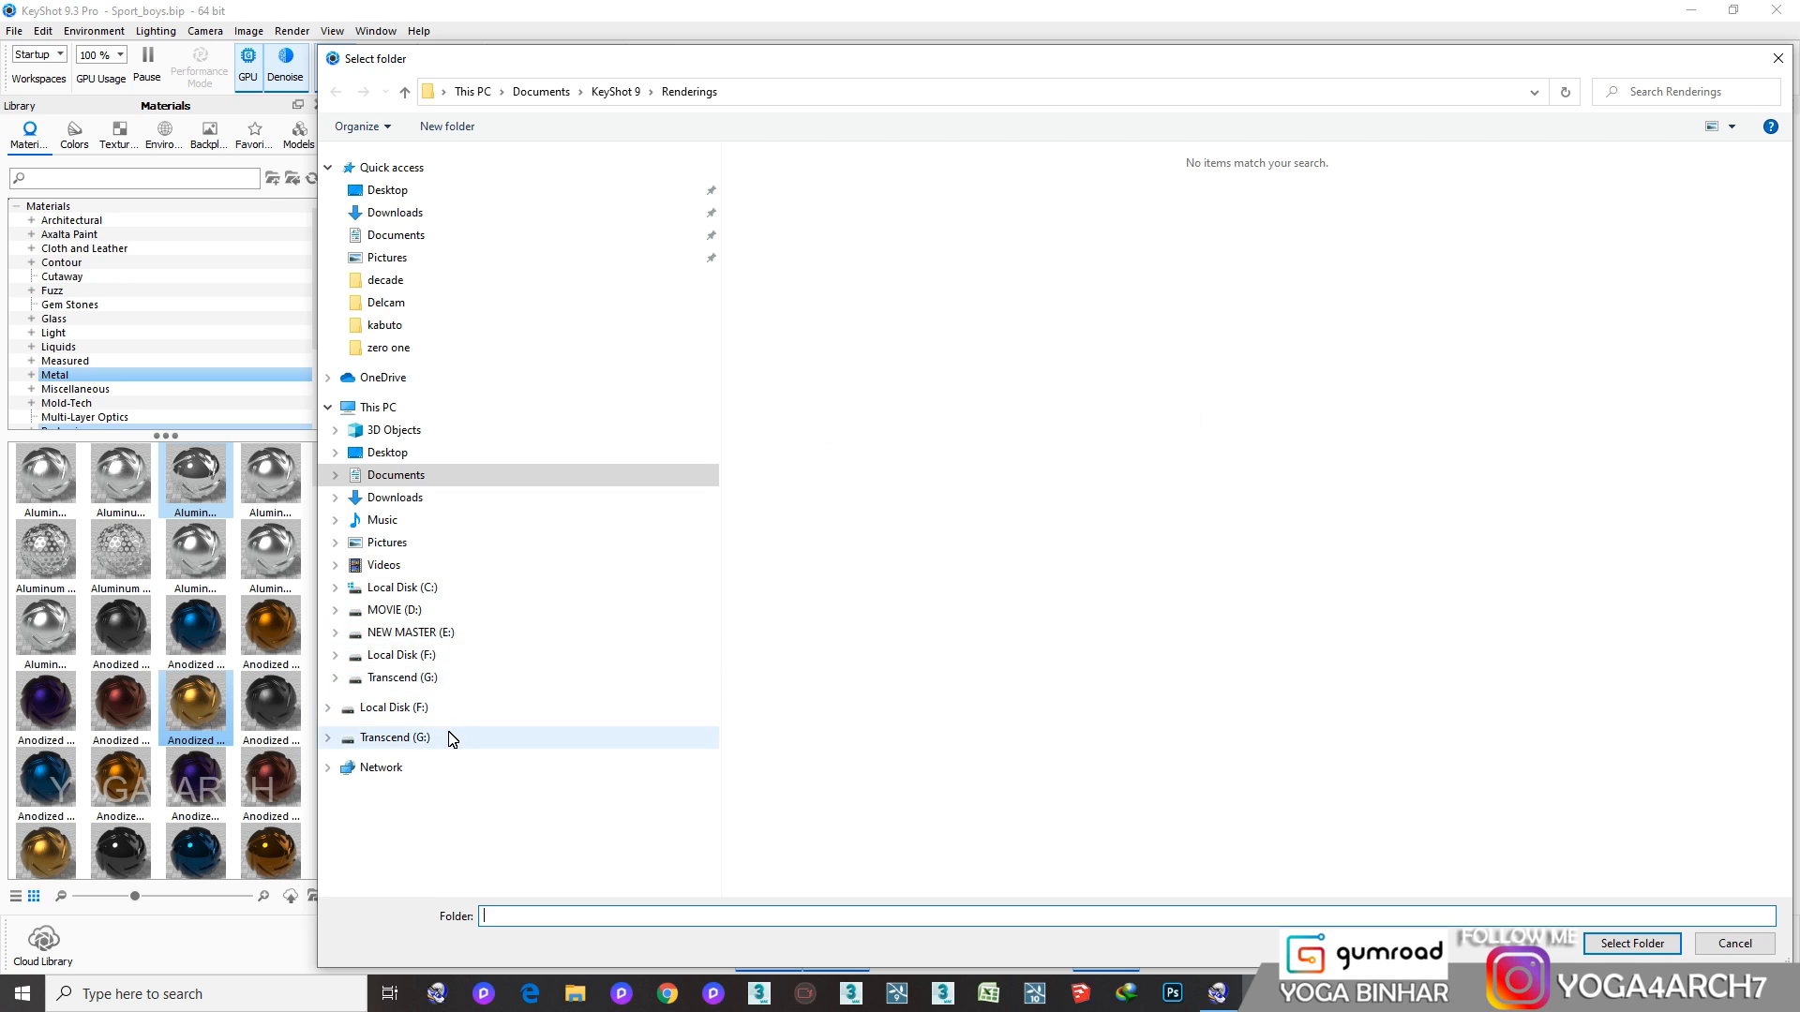
left_click(449, 738)
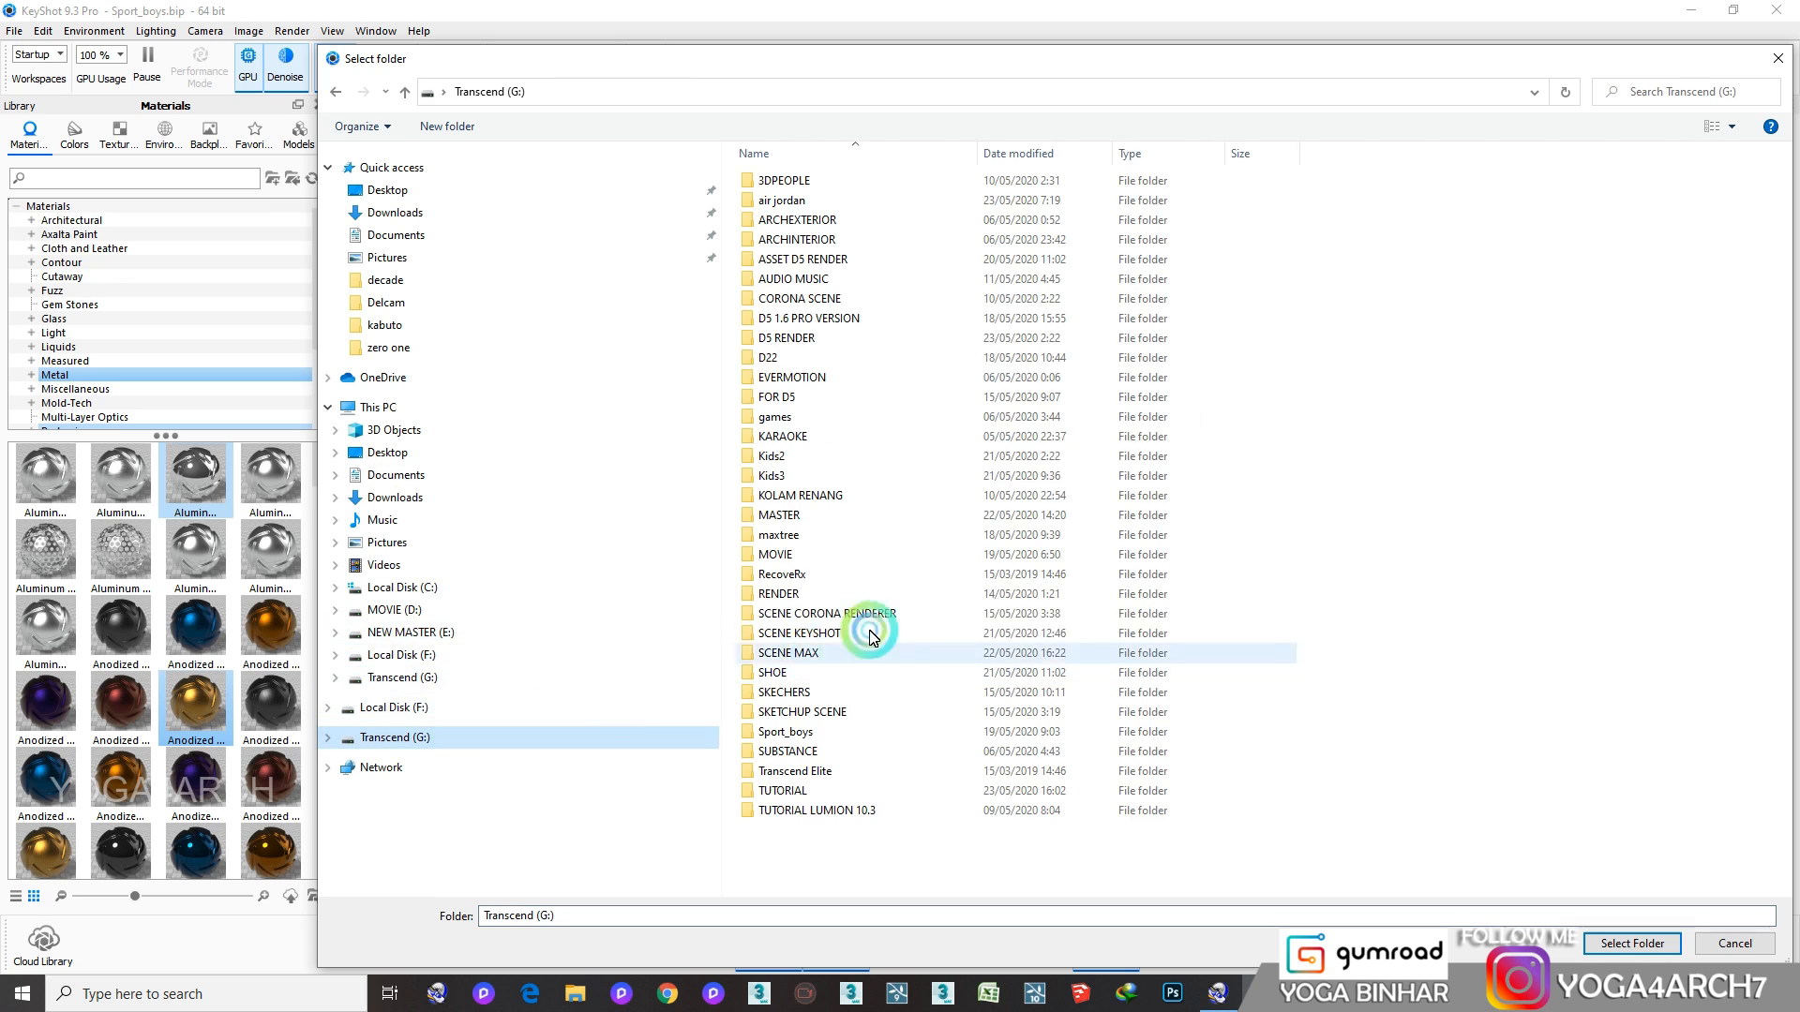
double_click(837, 795)
right_click(926, 552)
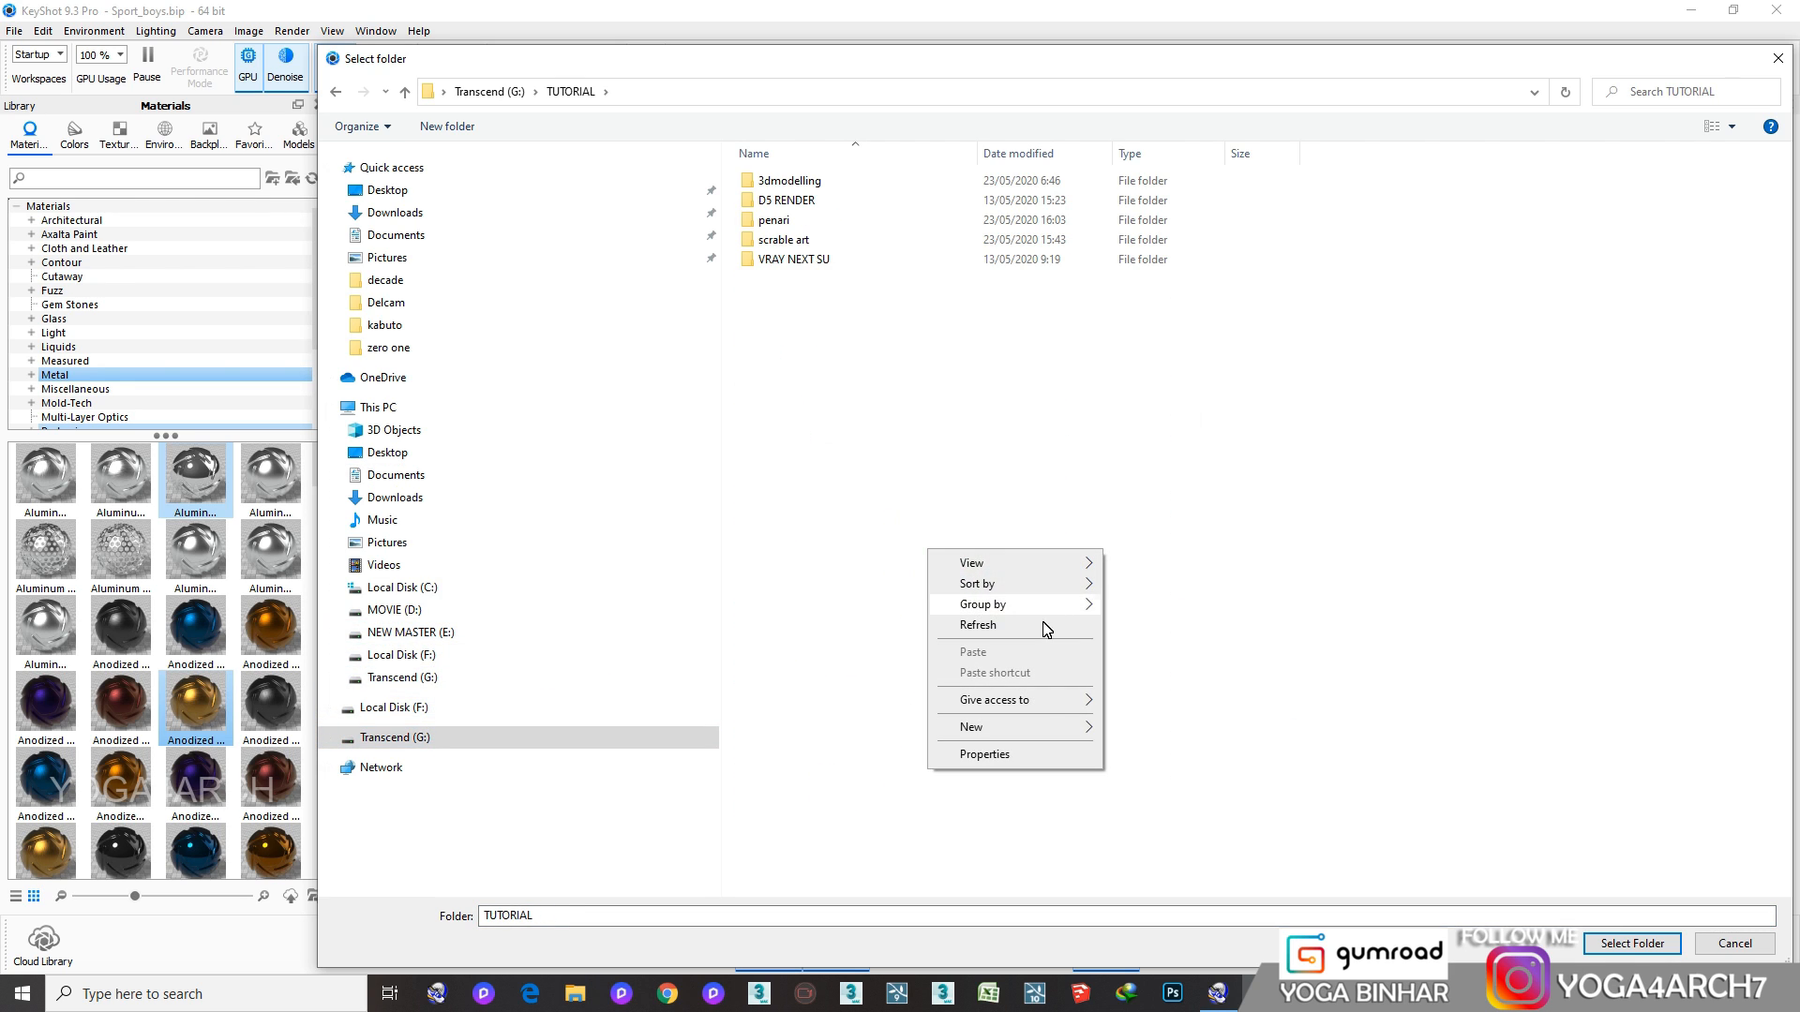
mouse_move(1034, 730)
left_click(1165, 724)
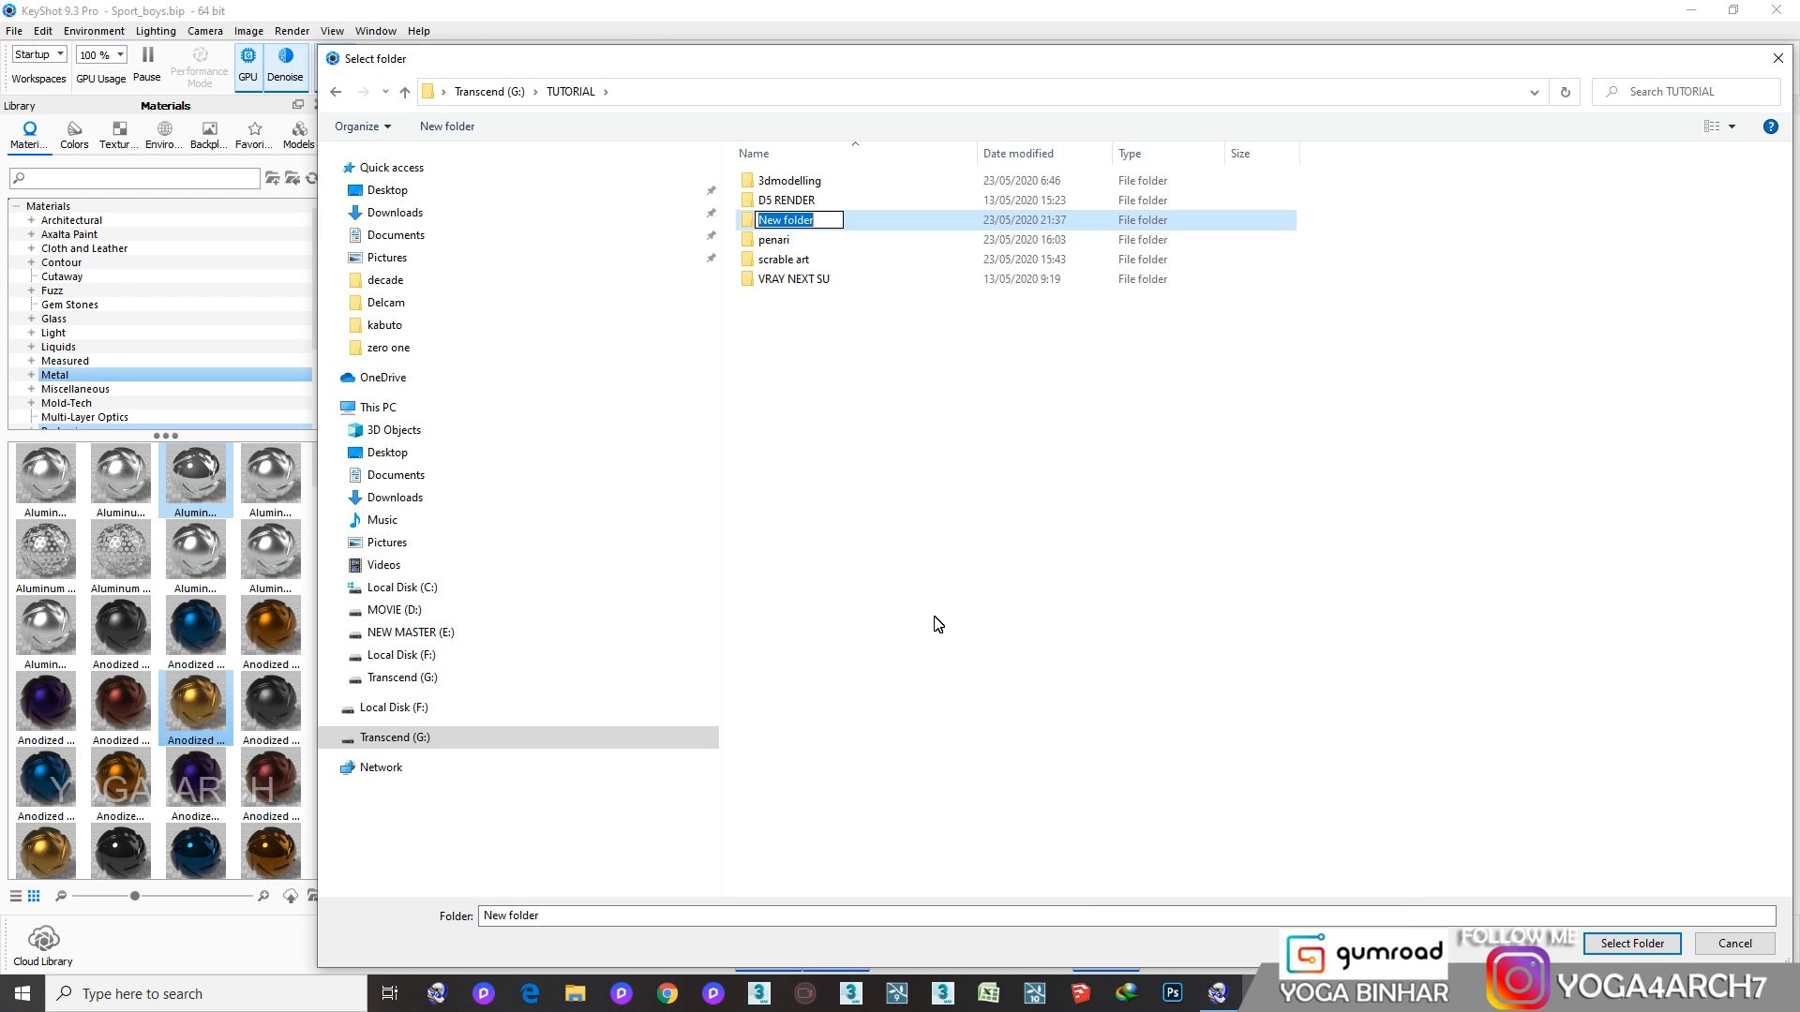
type("KEYSHO")
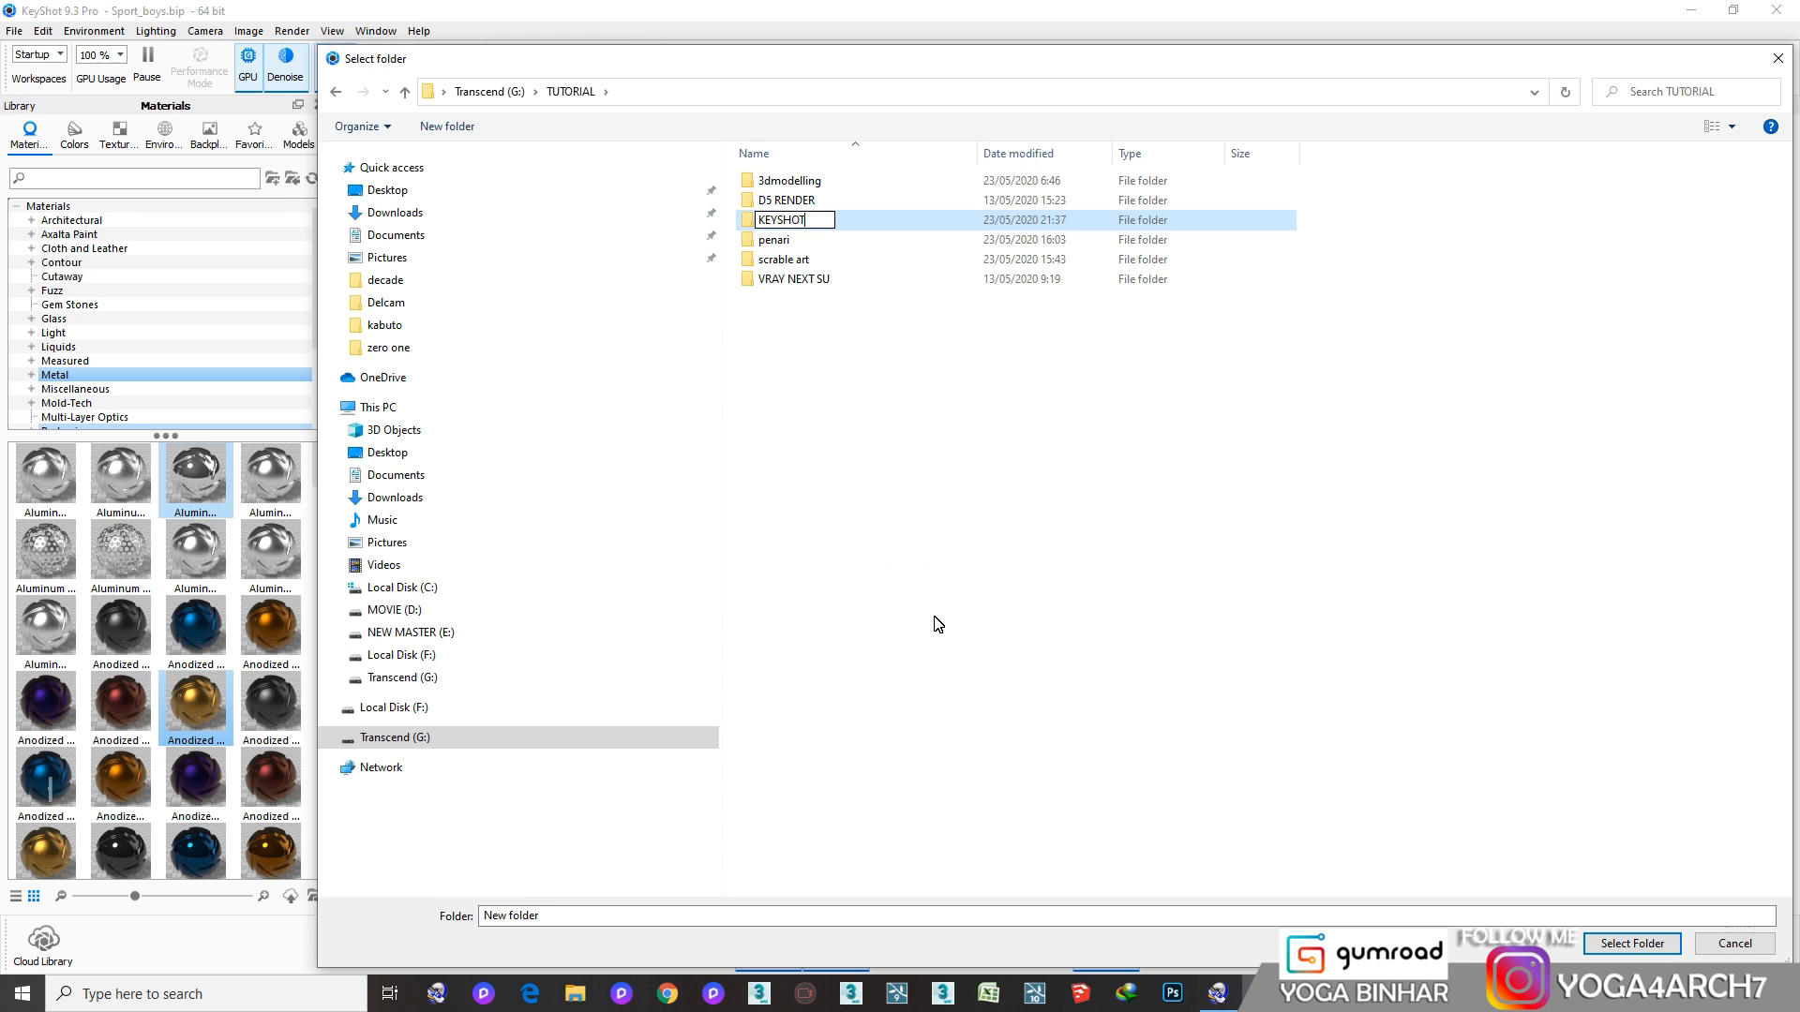
type("T")
key("Return")
double_click(847, 223)
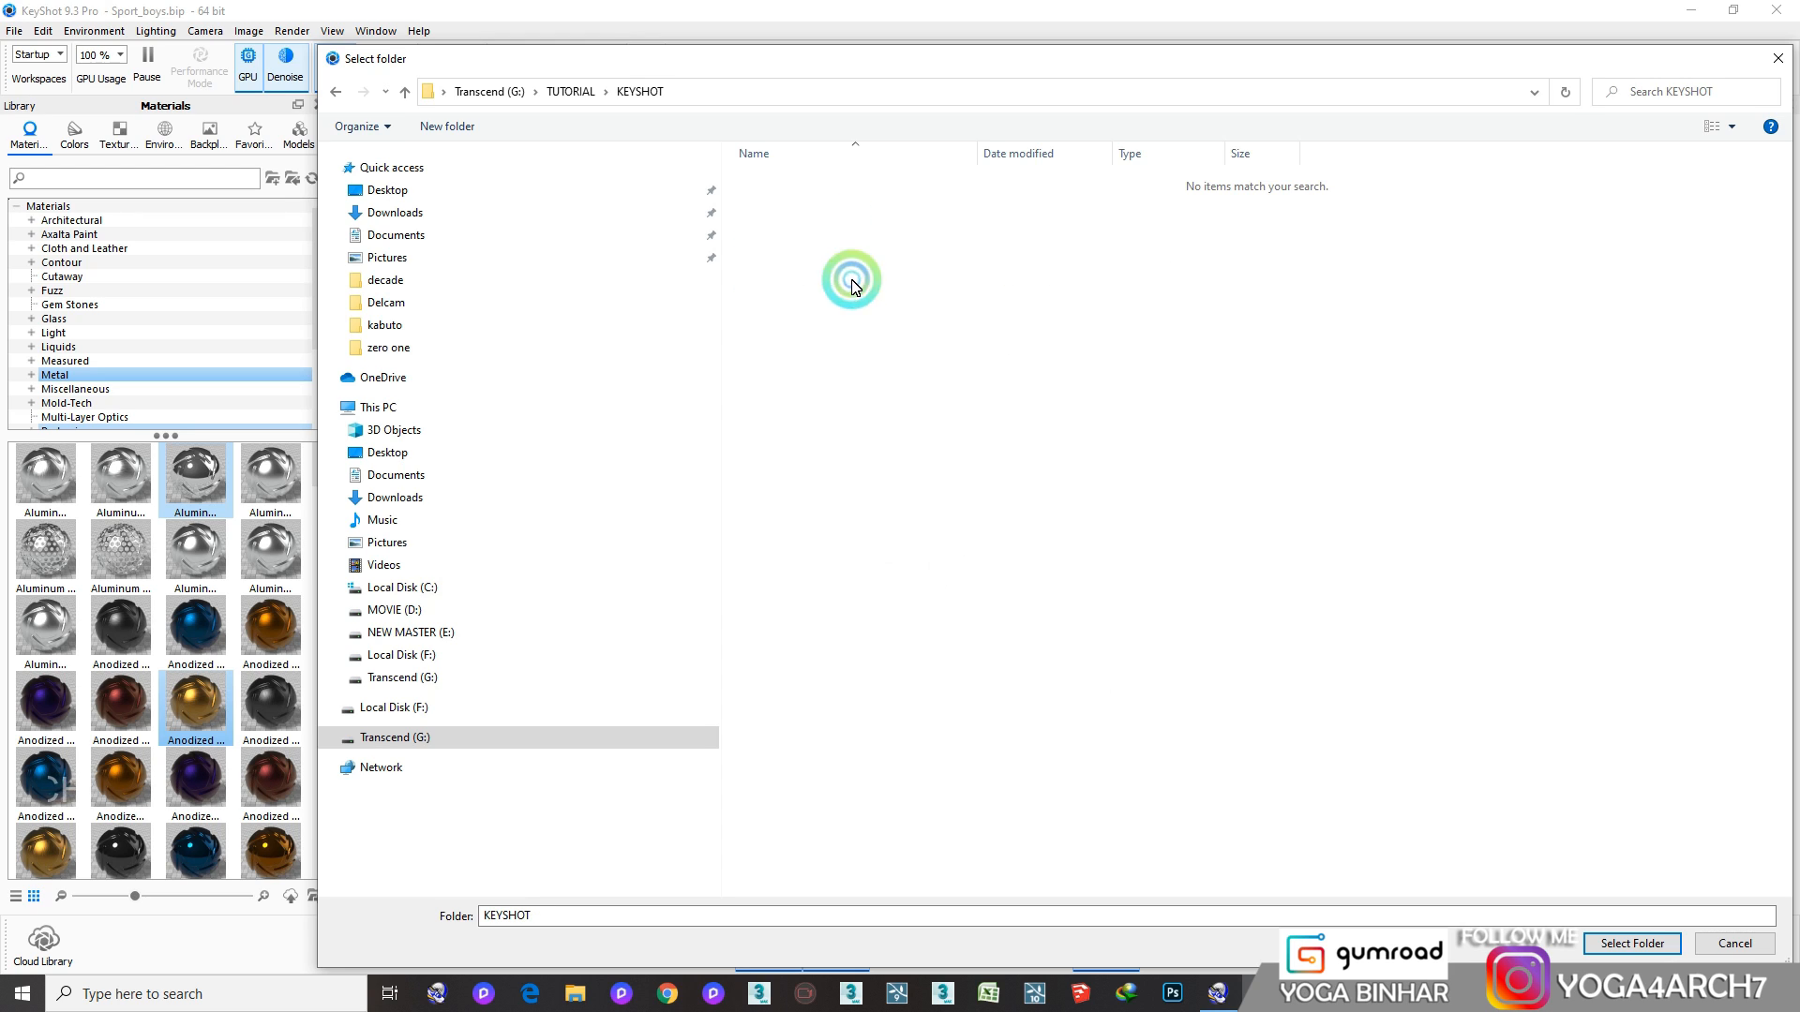
Create a SHOE subfolder inside KEYSHOT and choose it as the render output folder
right_click(940, 477)
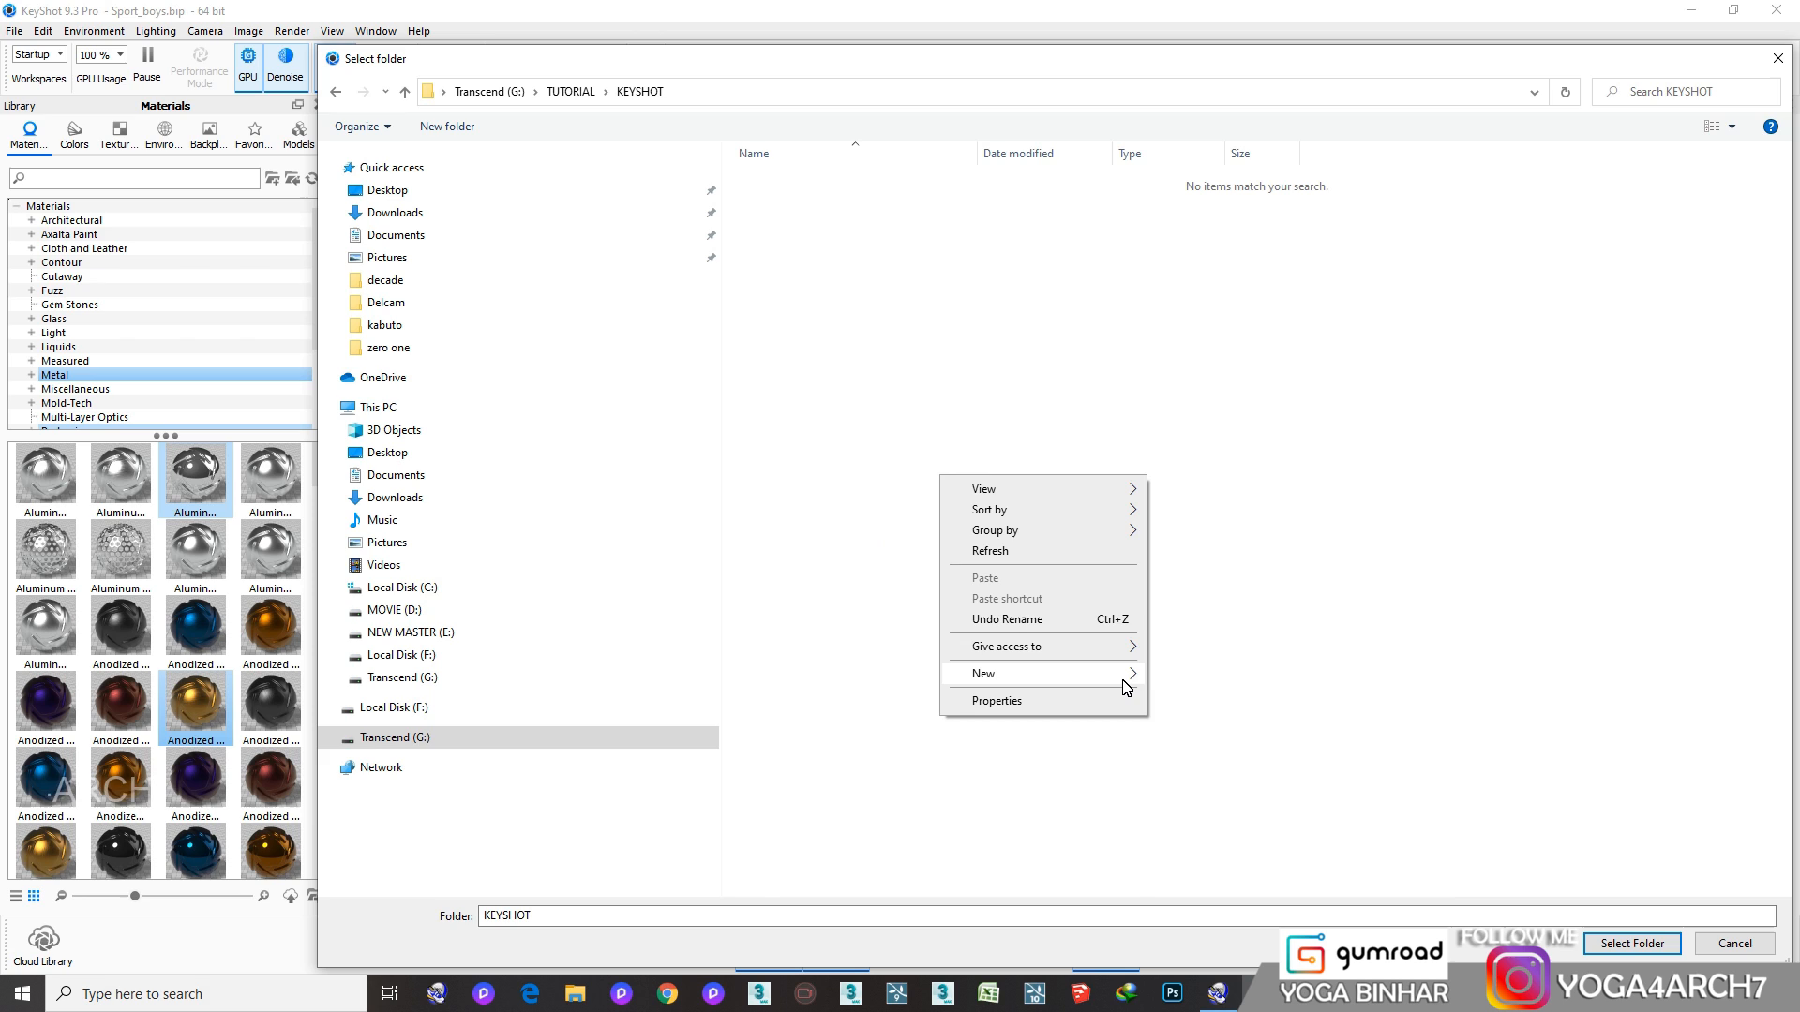
mouse_move(1124, 681)
left_click(1181, 675)
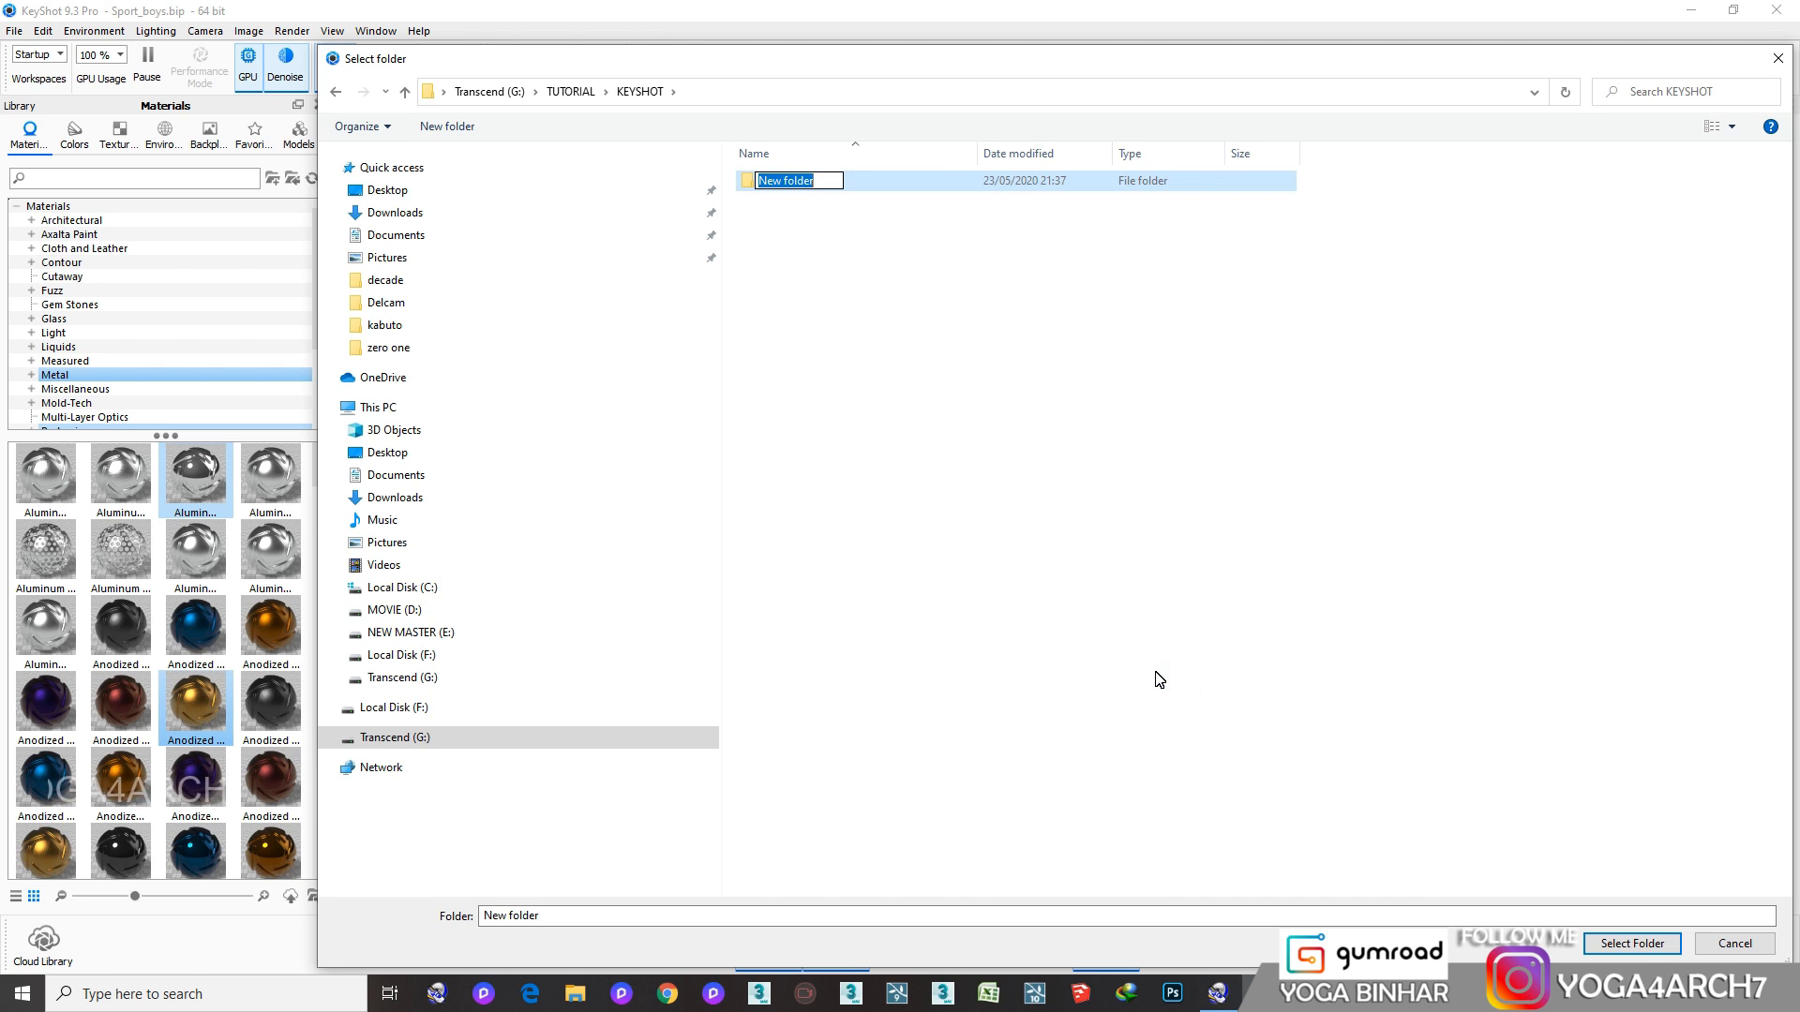
type("SHOE")
key("Return")
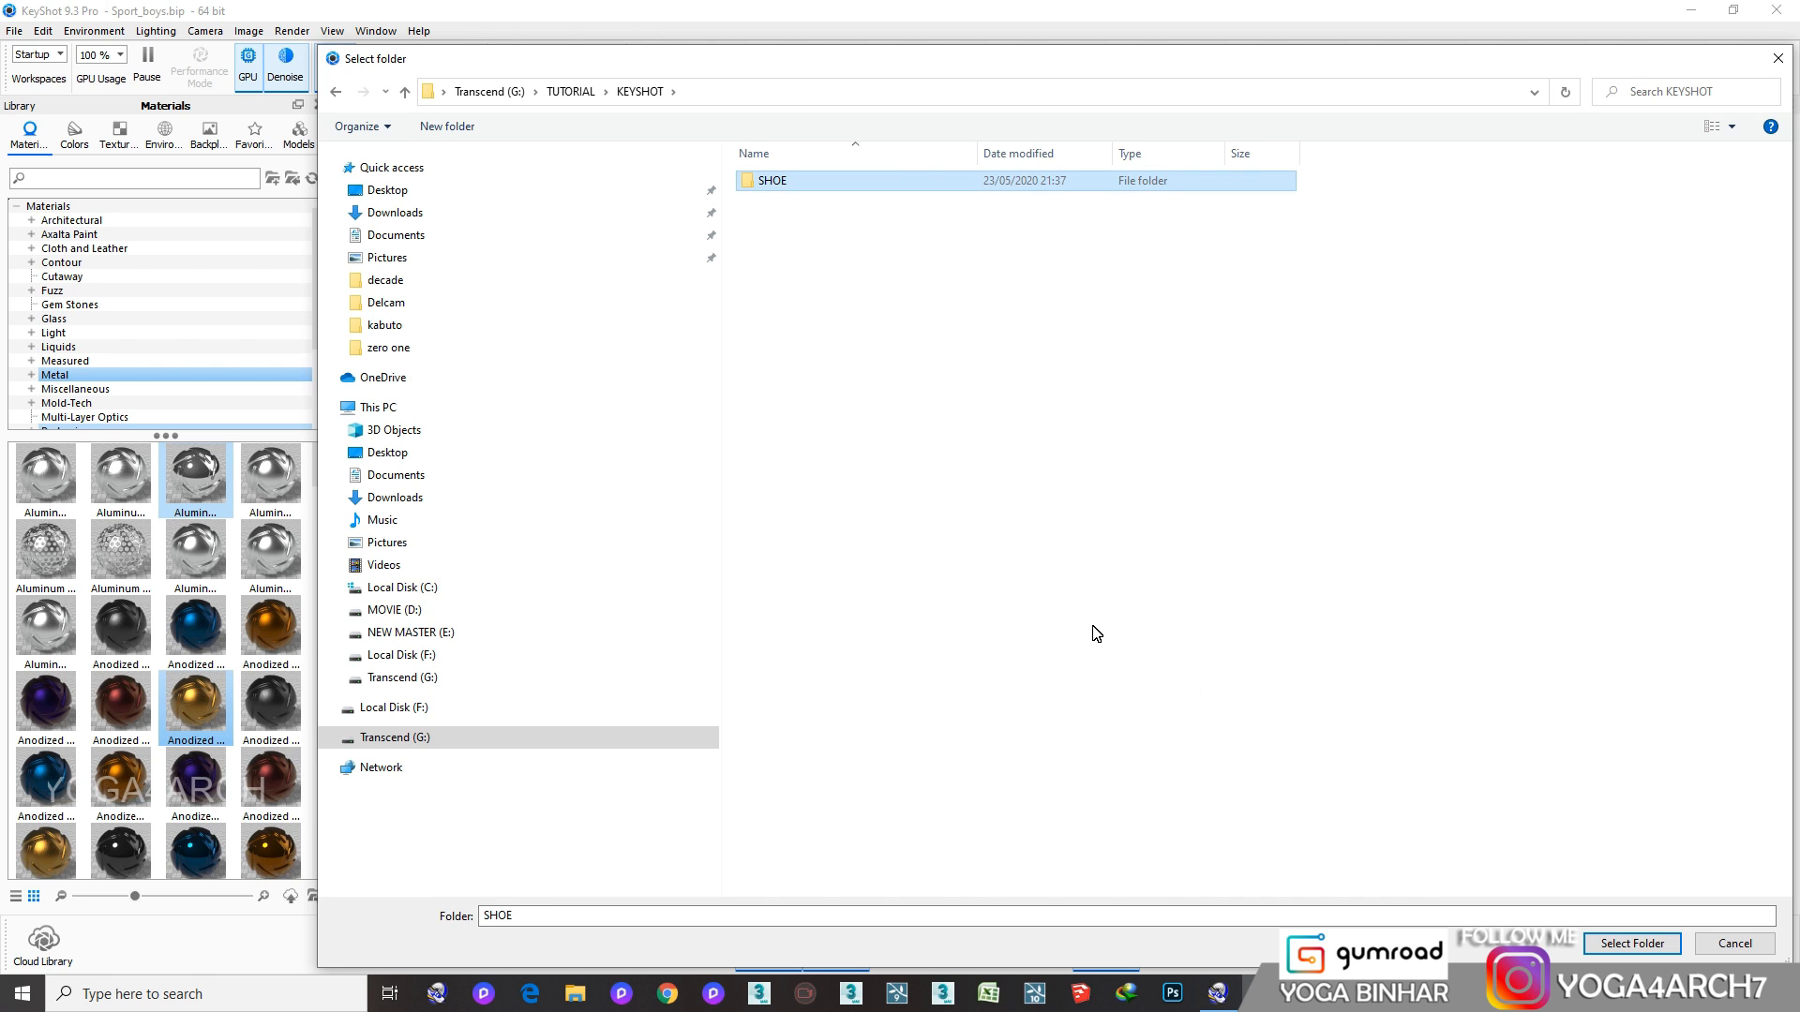
double_click(911, 178)
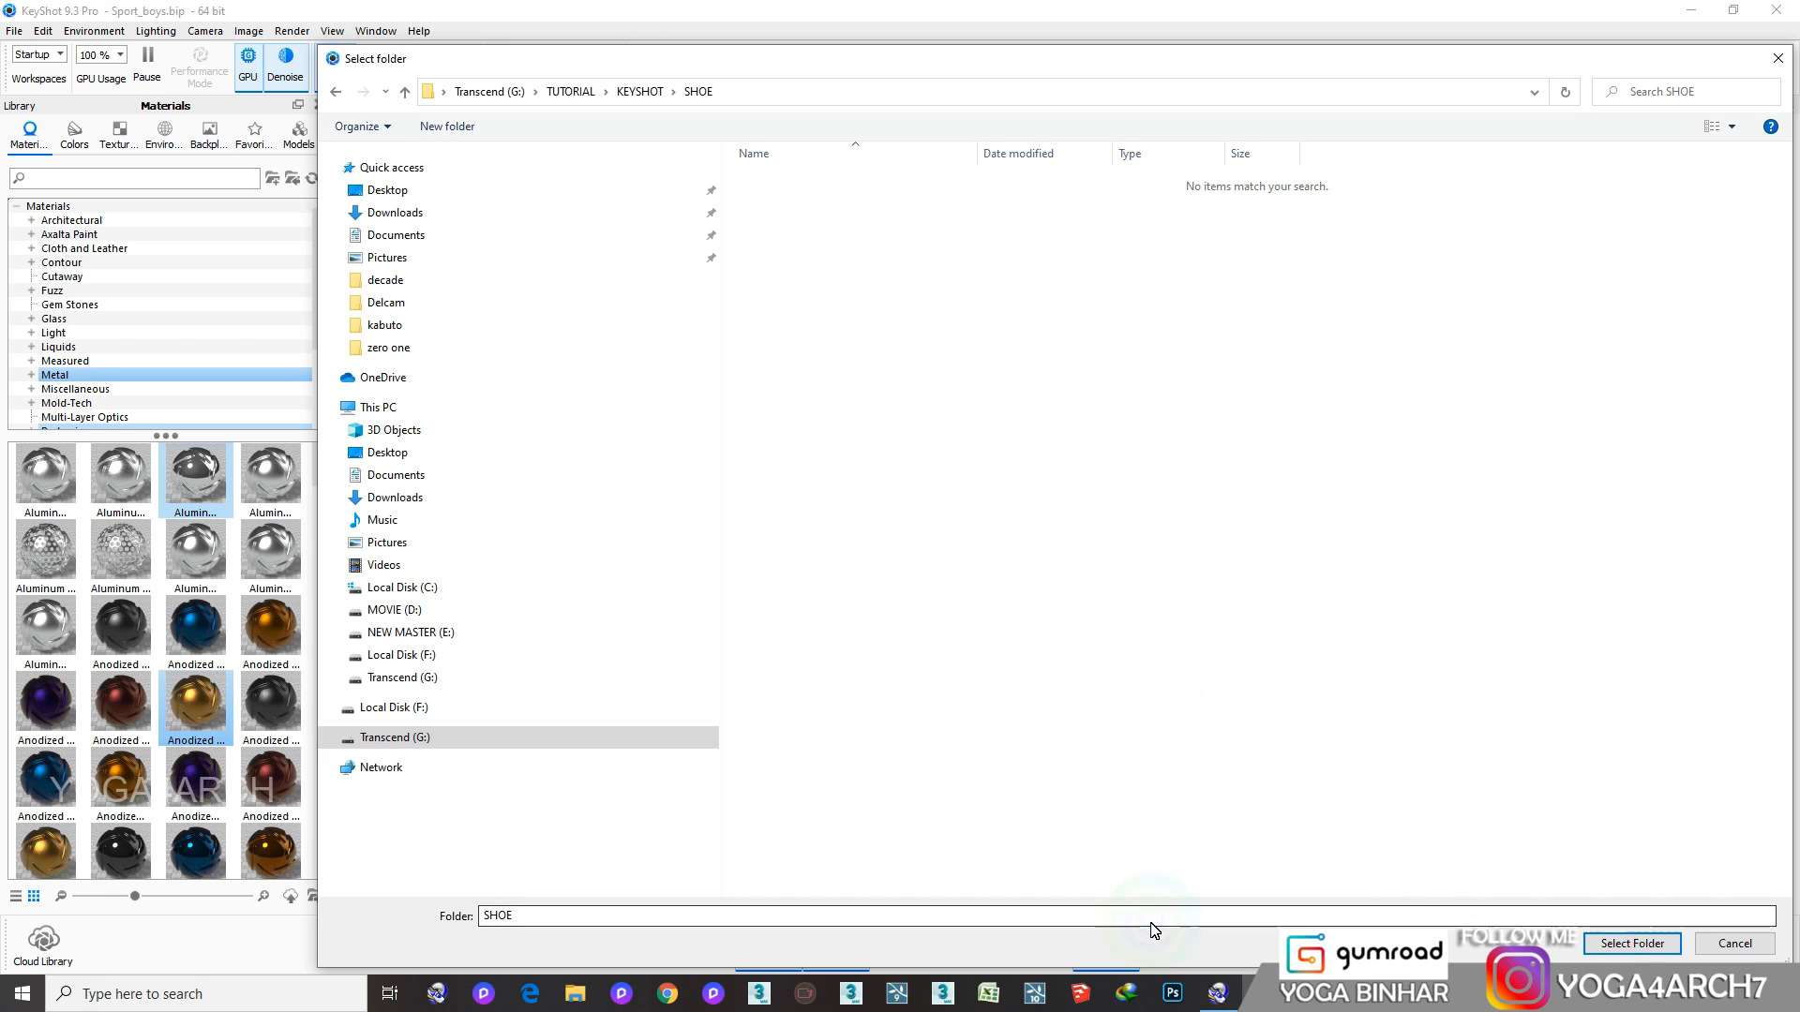
left_click(1631, 943)
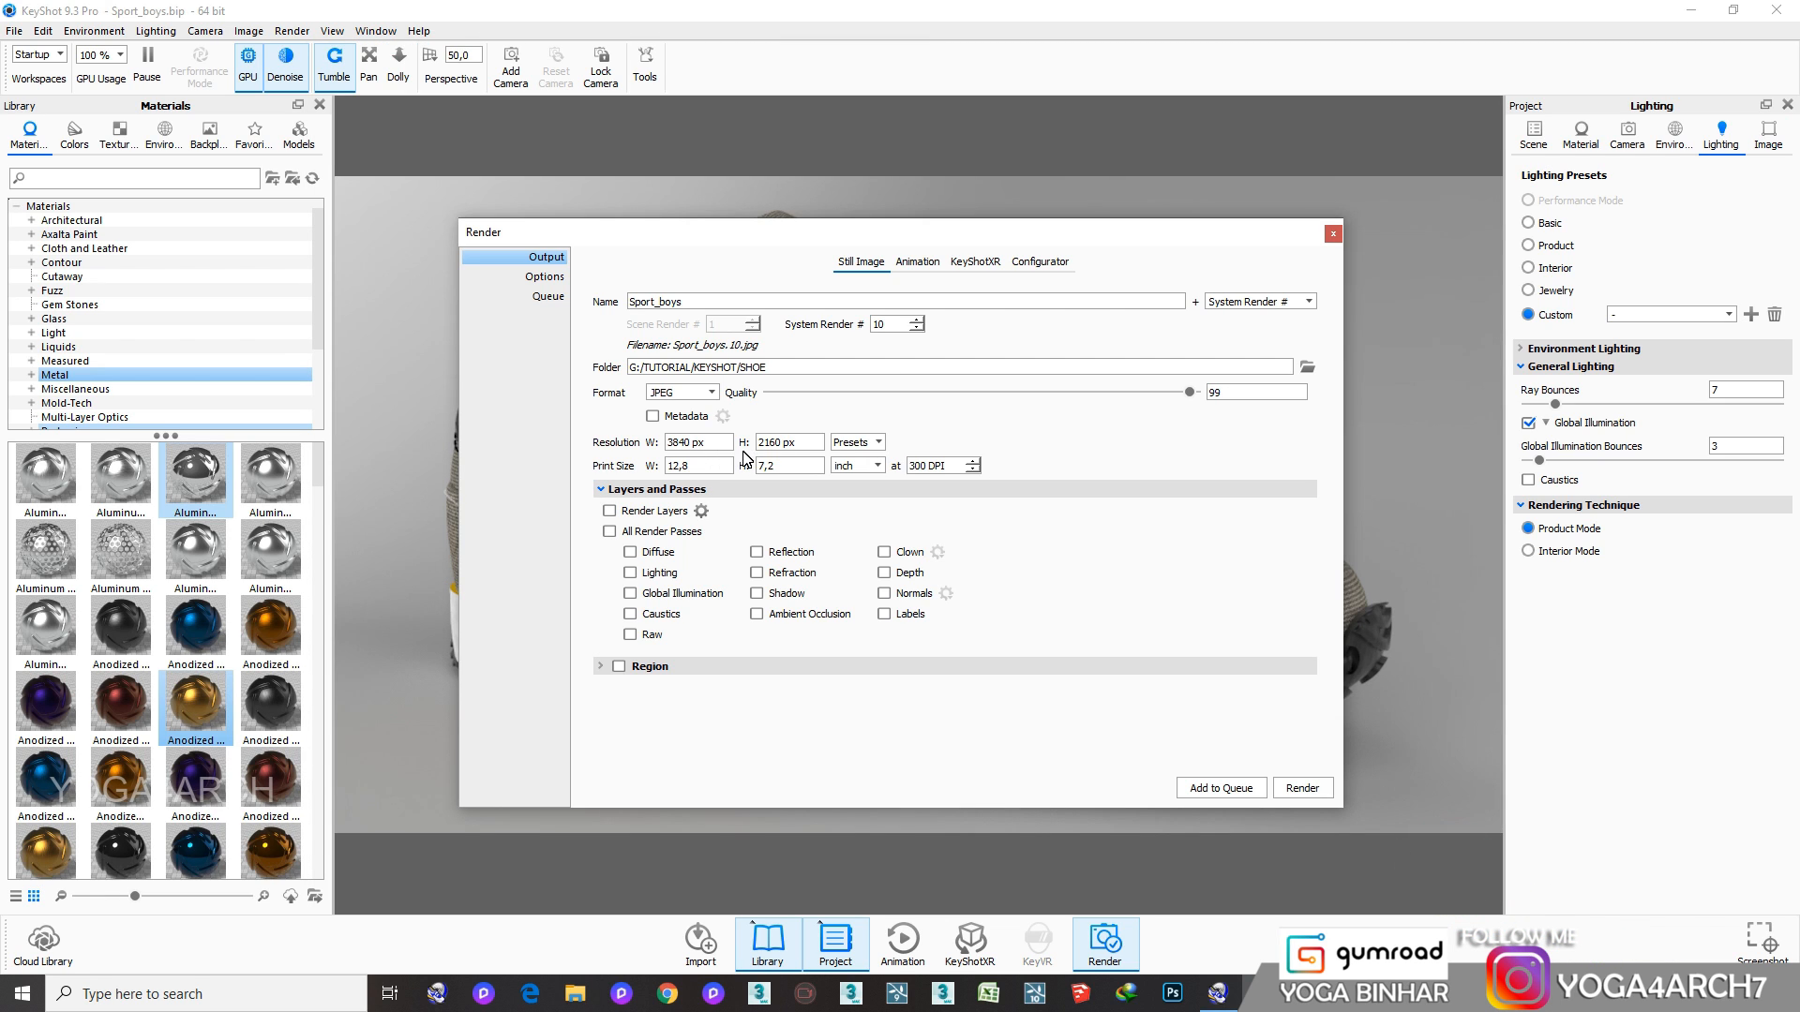
Set the still image resolution to the 2560 x 1440 preset and start the render
left_click(859, 443)
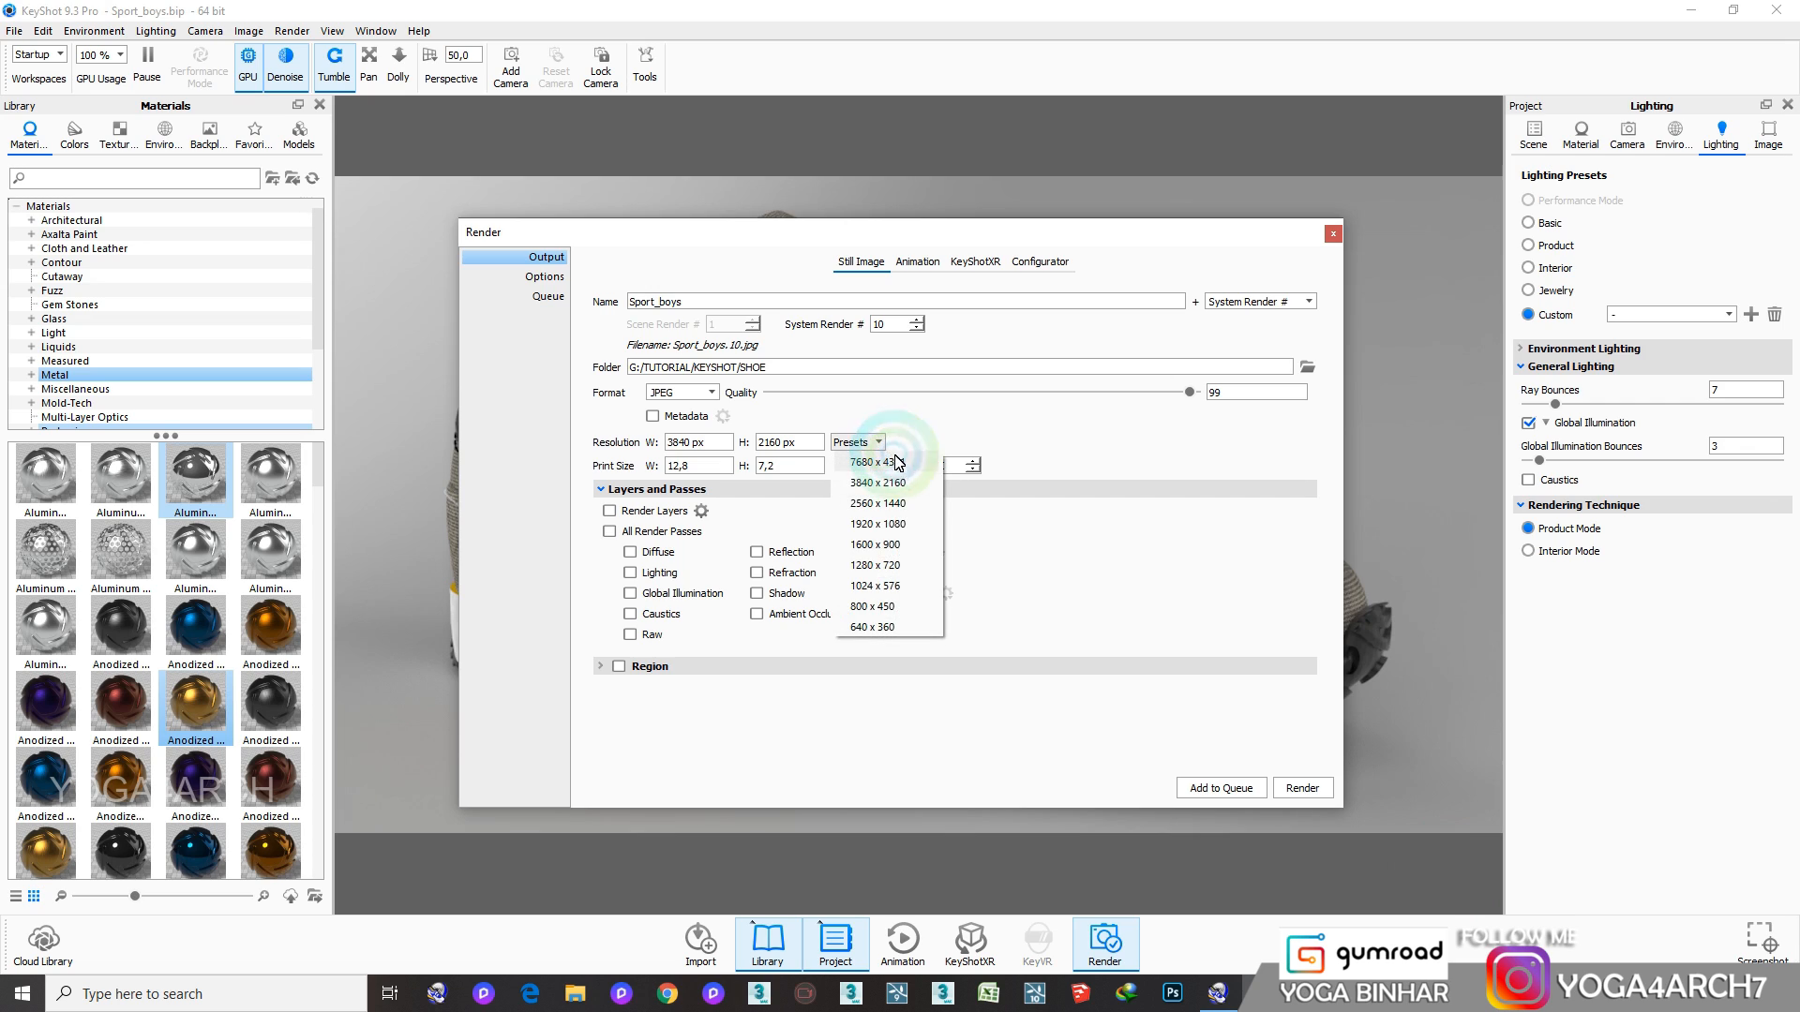
left_click(901, 503)
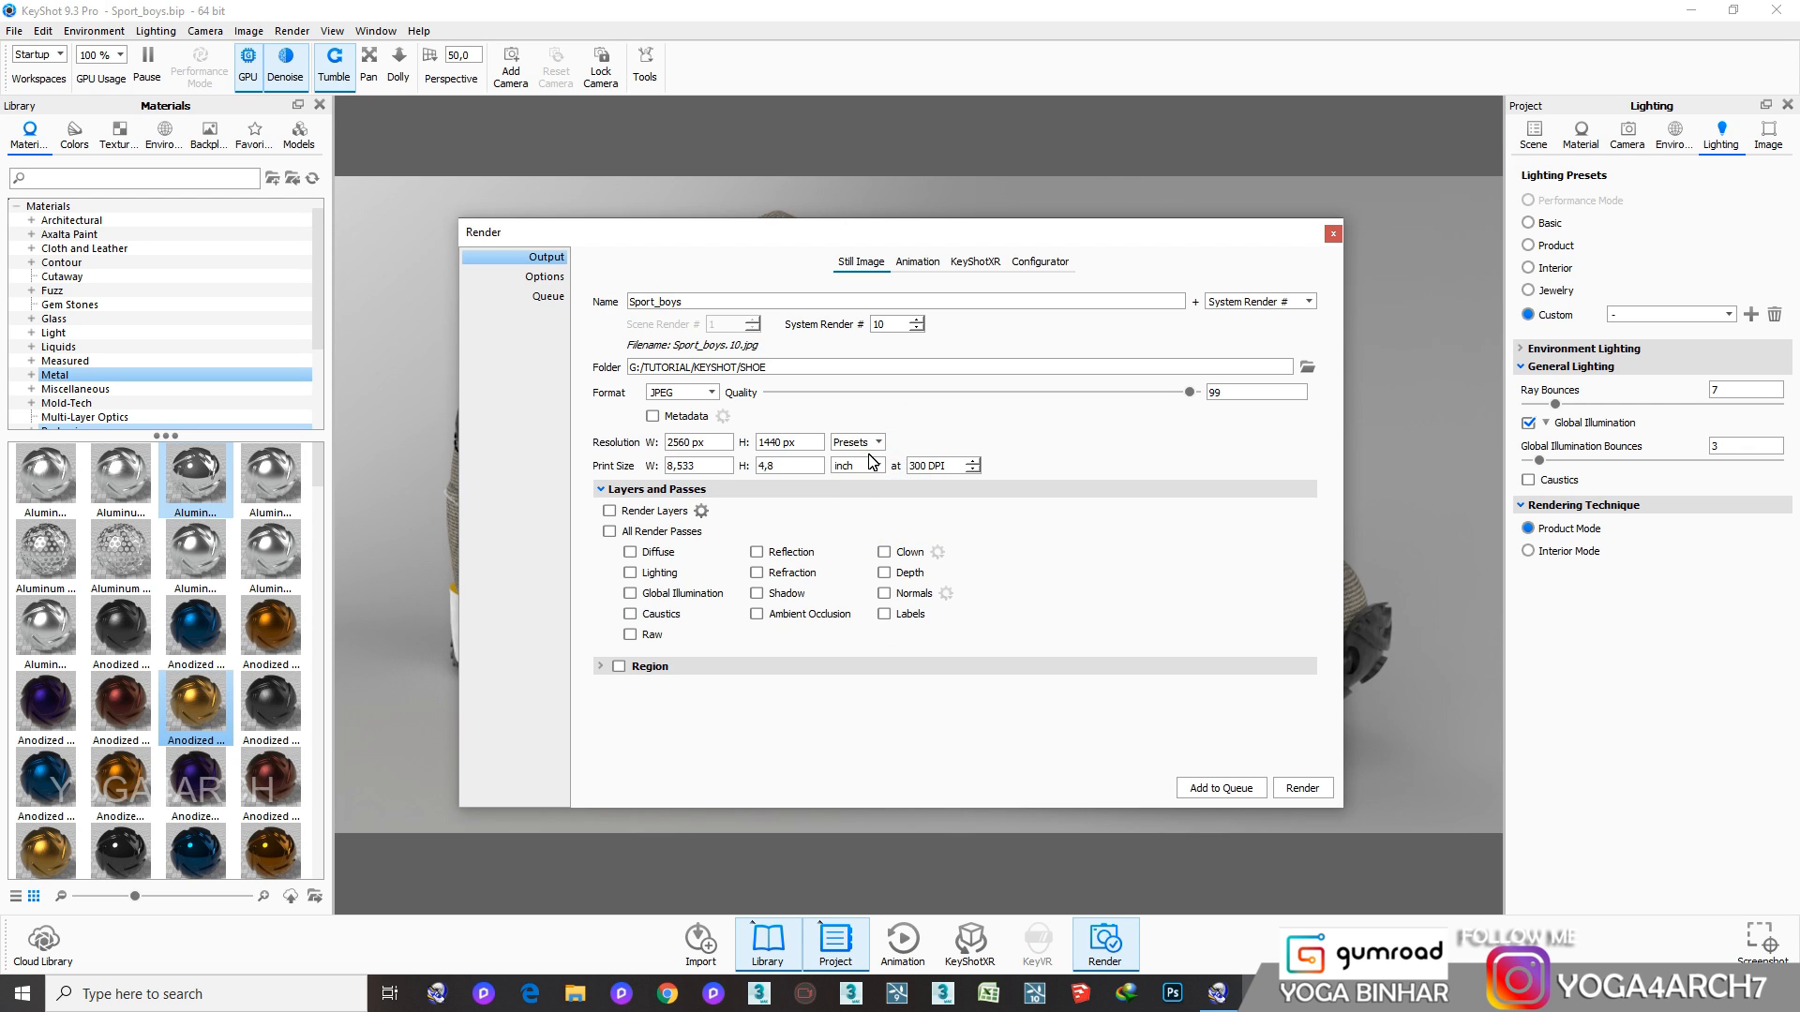
left_click(1302, 791)
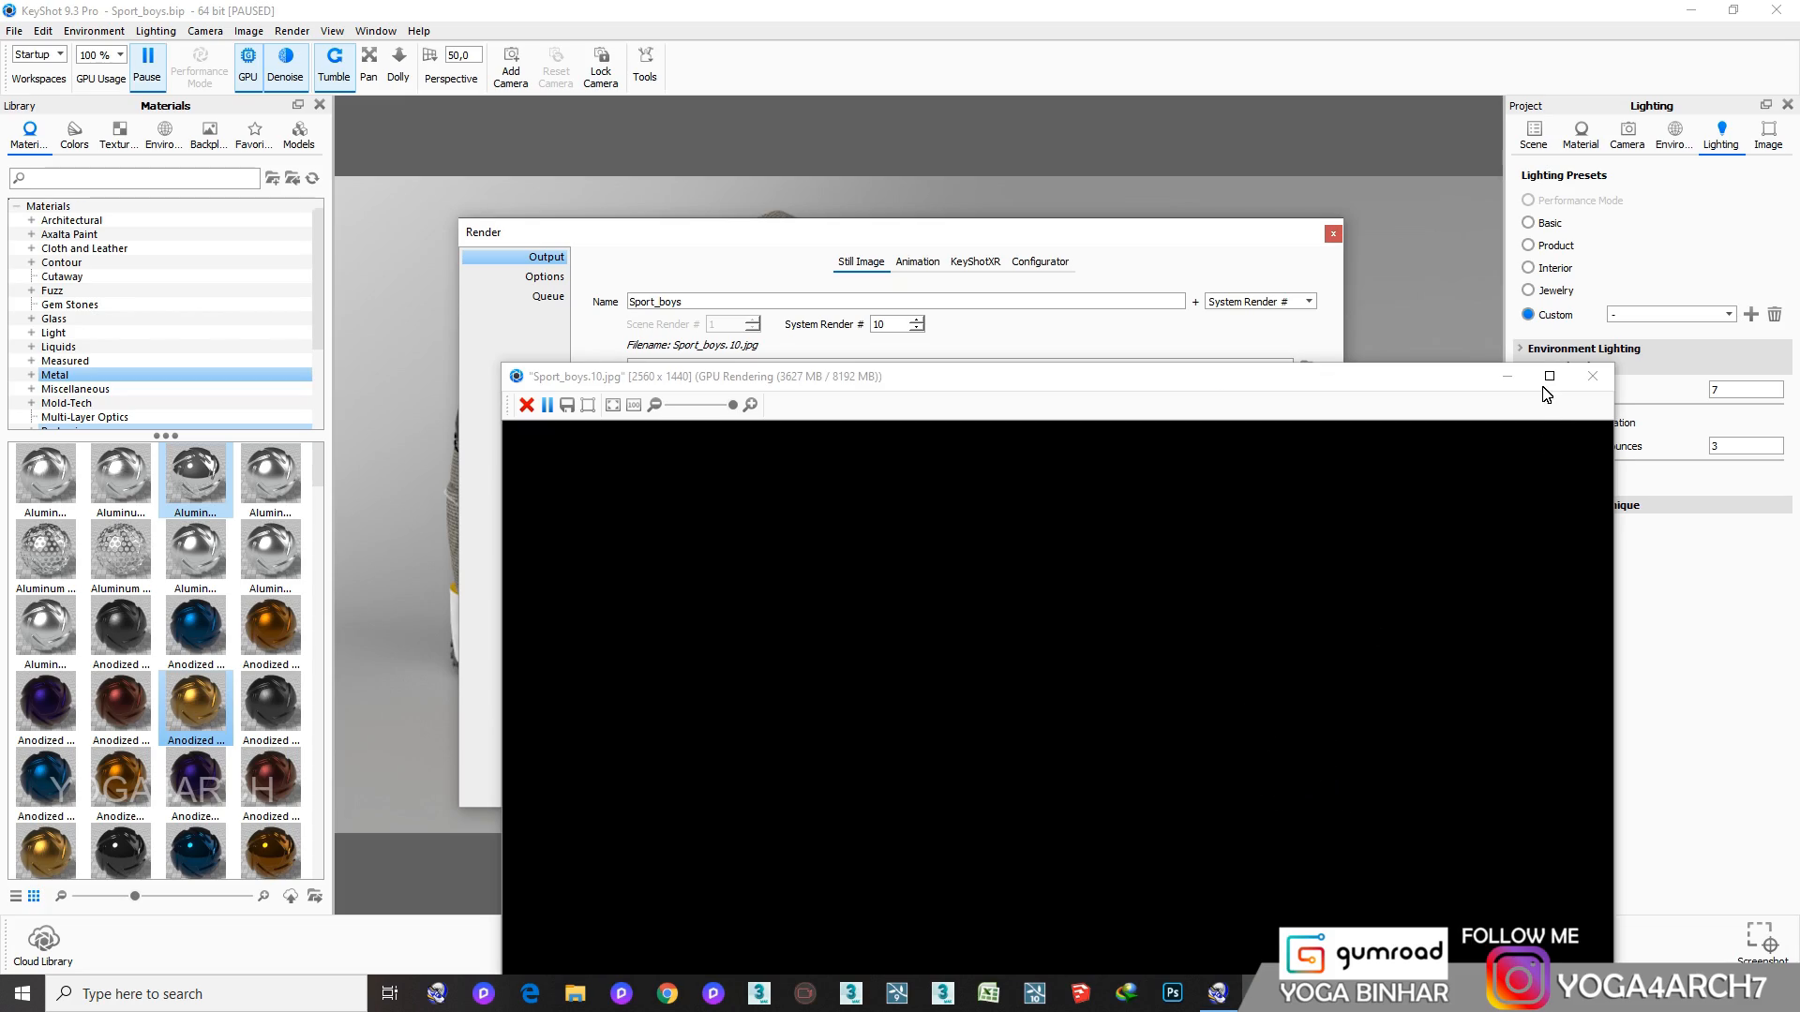
Maximize the render window and examine the toe, heel, laces and side stripes of the rendering shoe
left_click(1549, 376)
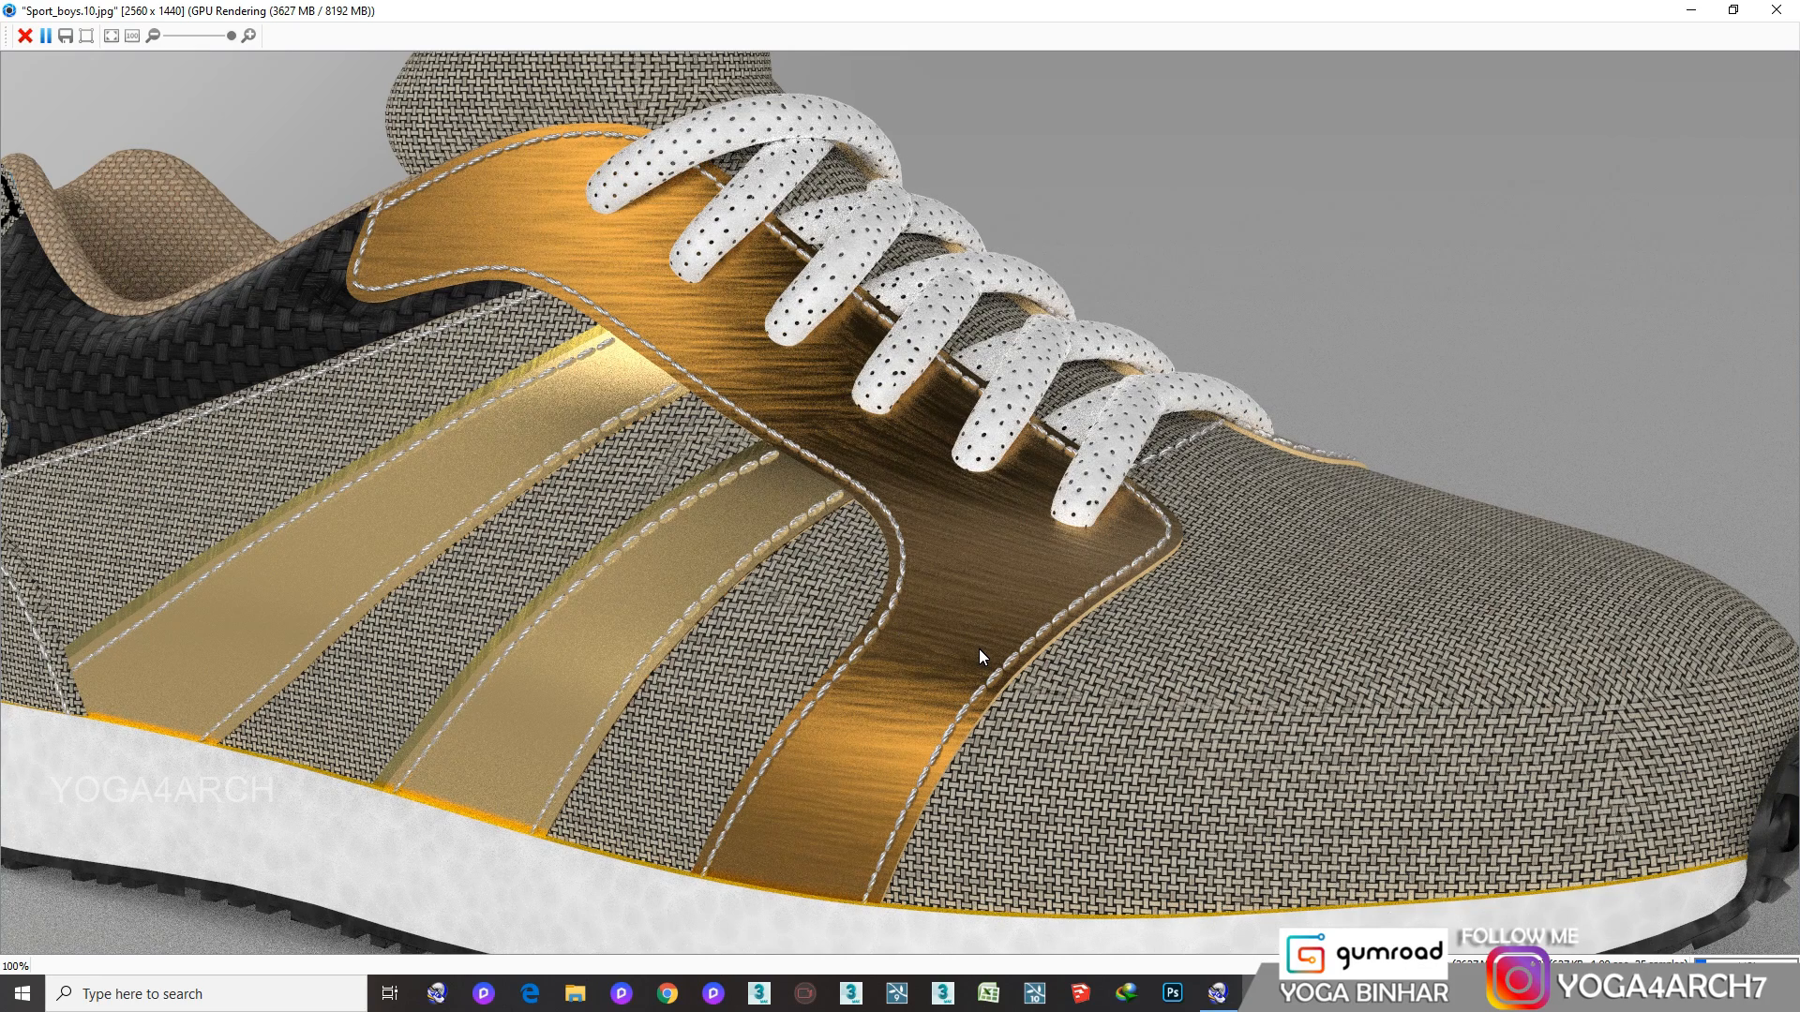
left_click_drag(1257, 659, 937, 552)
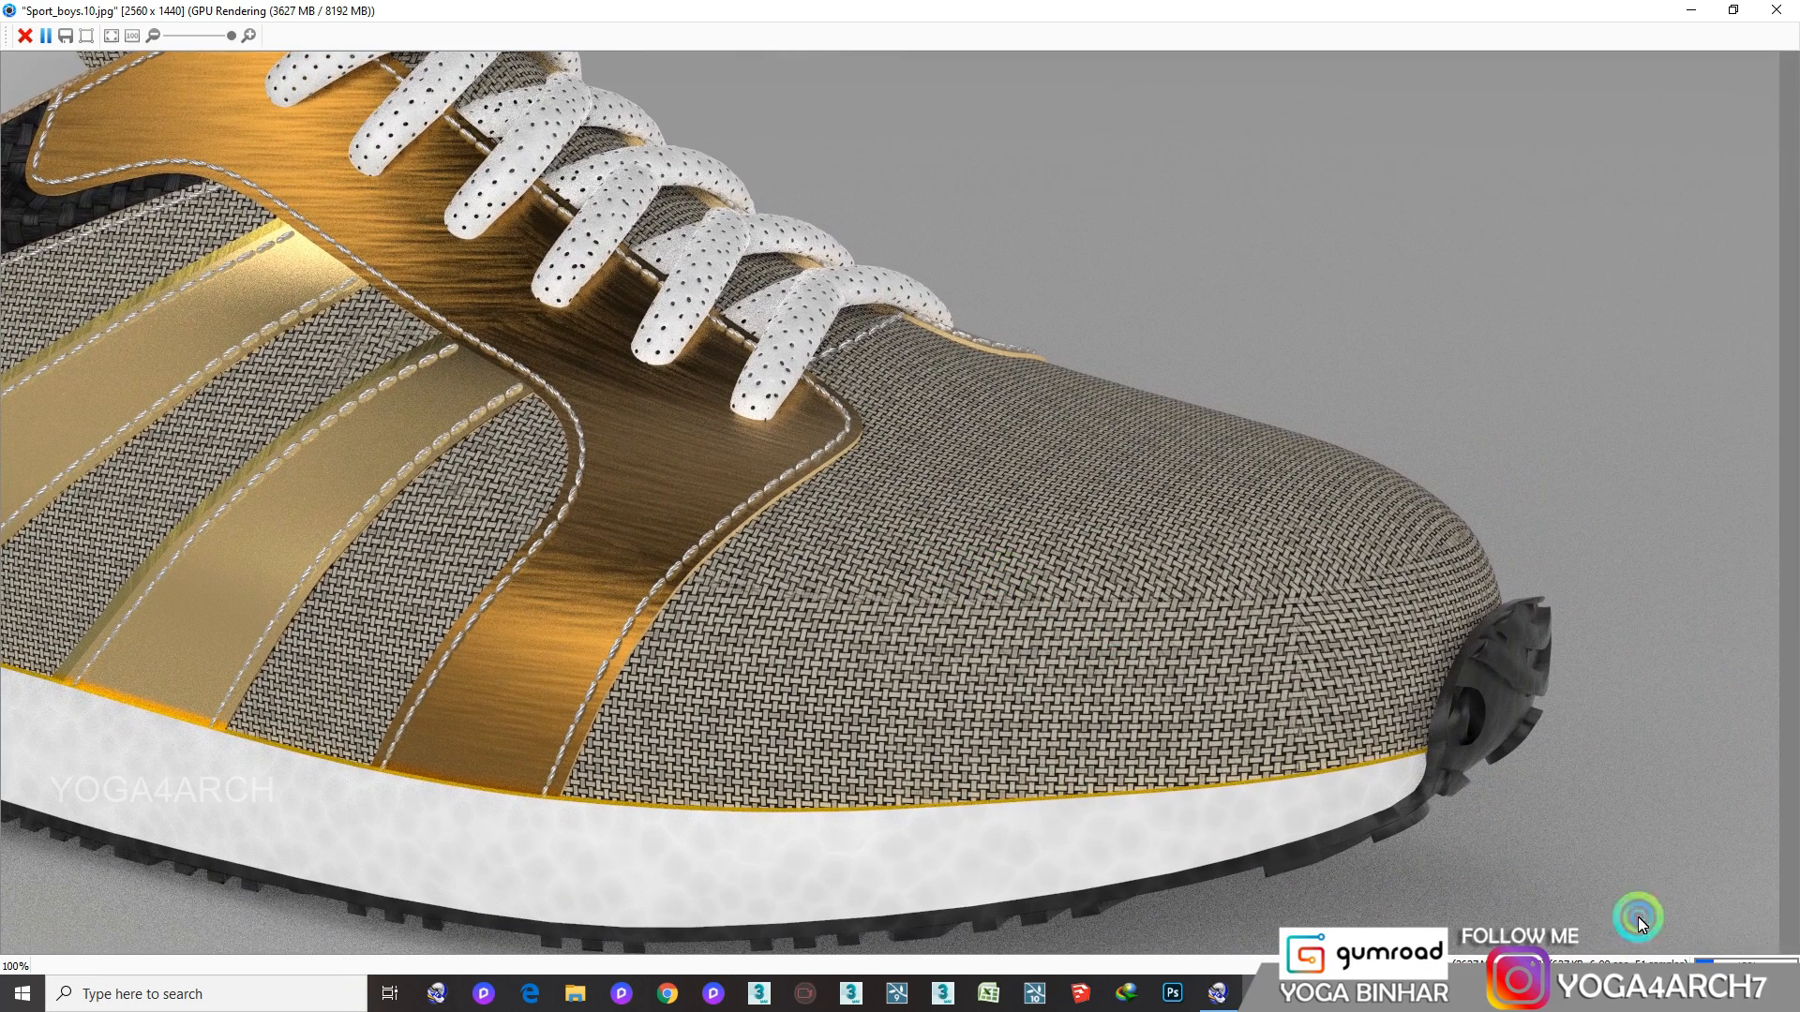
left_click_drag(915, 780, 1353, 775)
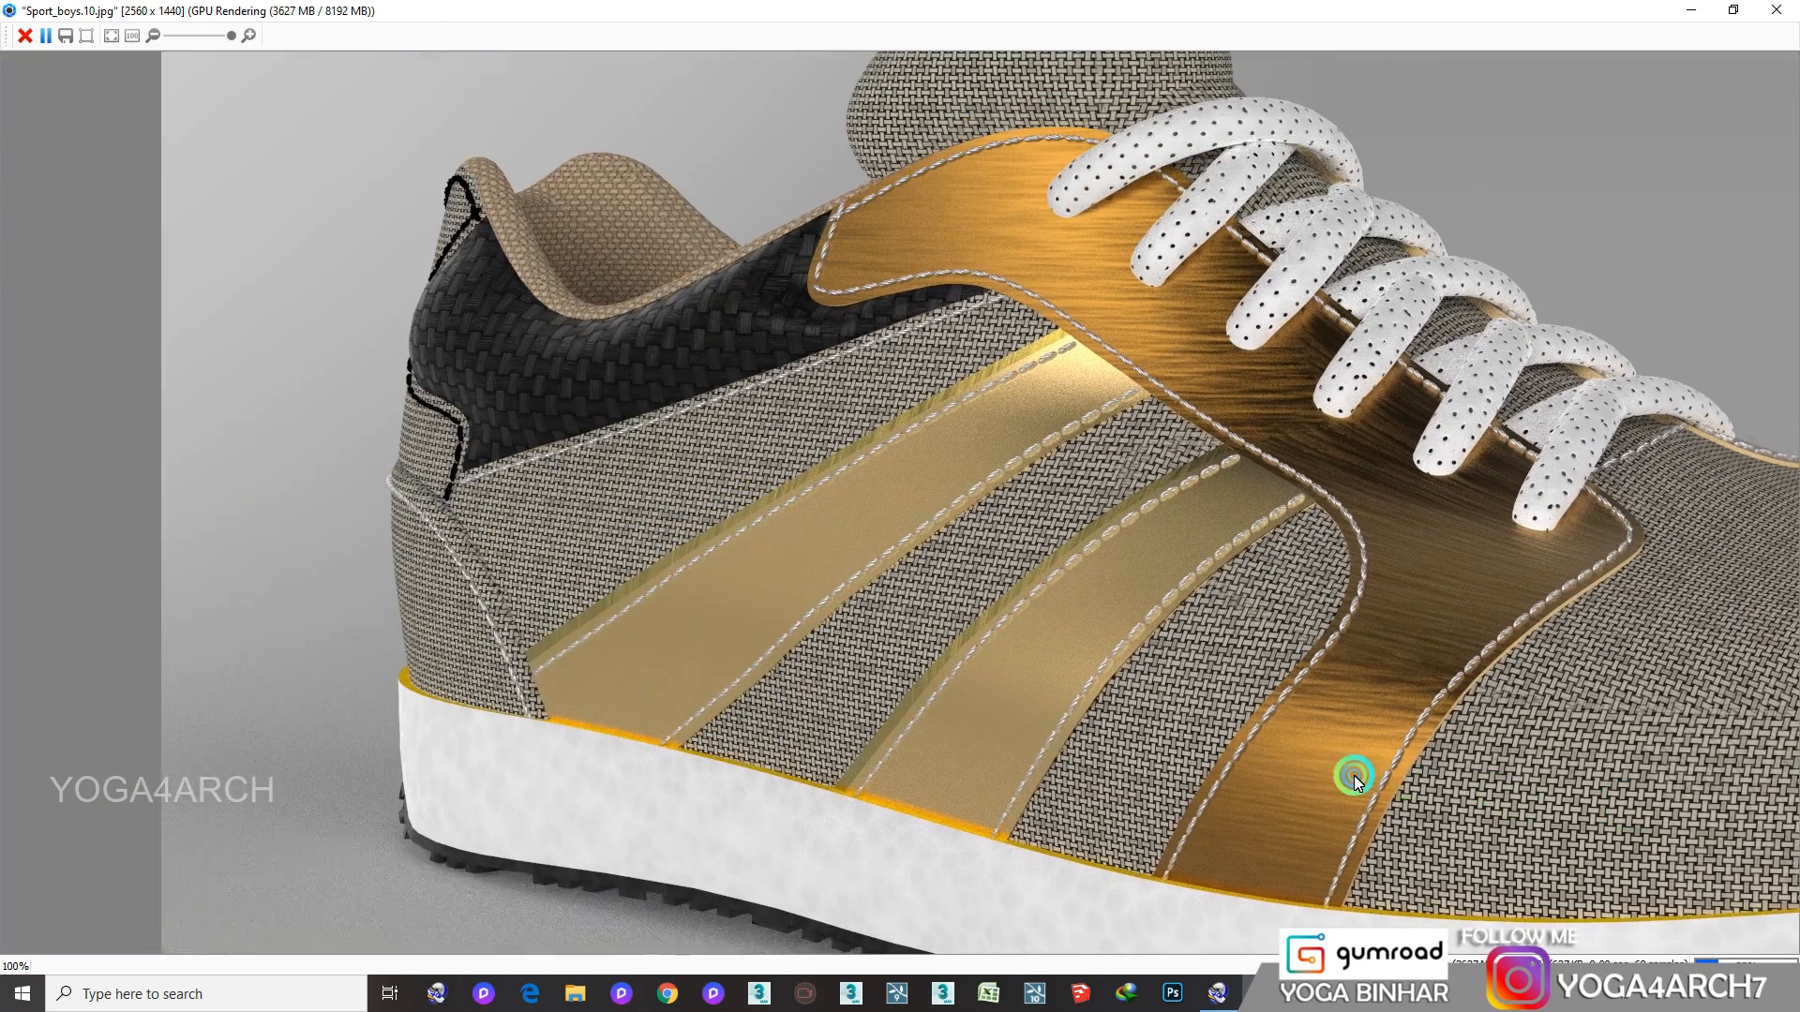
left_click_drag(1149, 482, 748, 610)
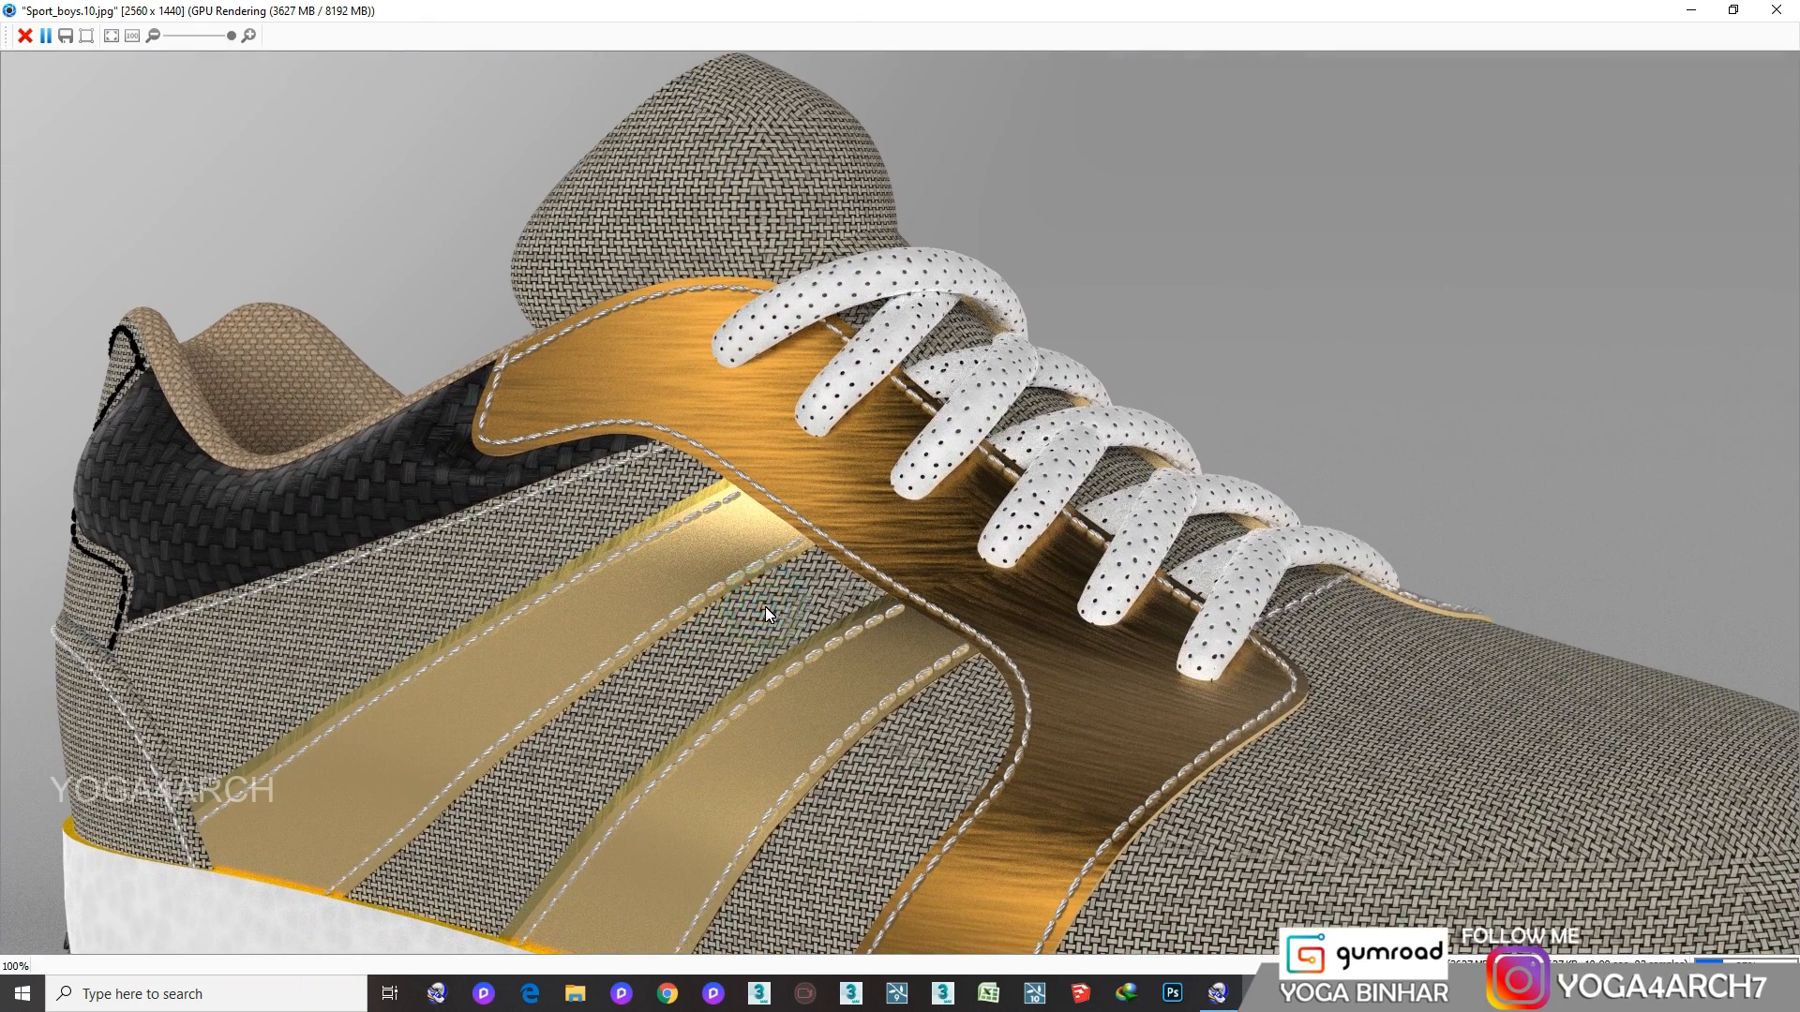
scroll(765, 606, "down", 1)
left_click_drag(1081, 696, 973, 543)
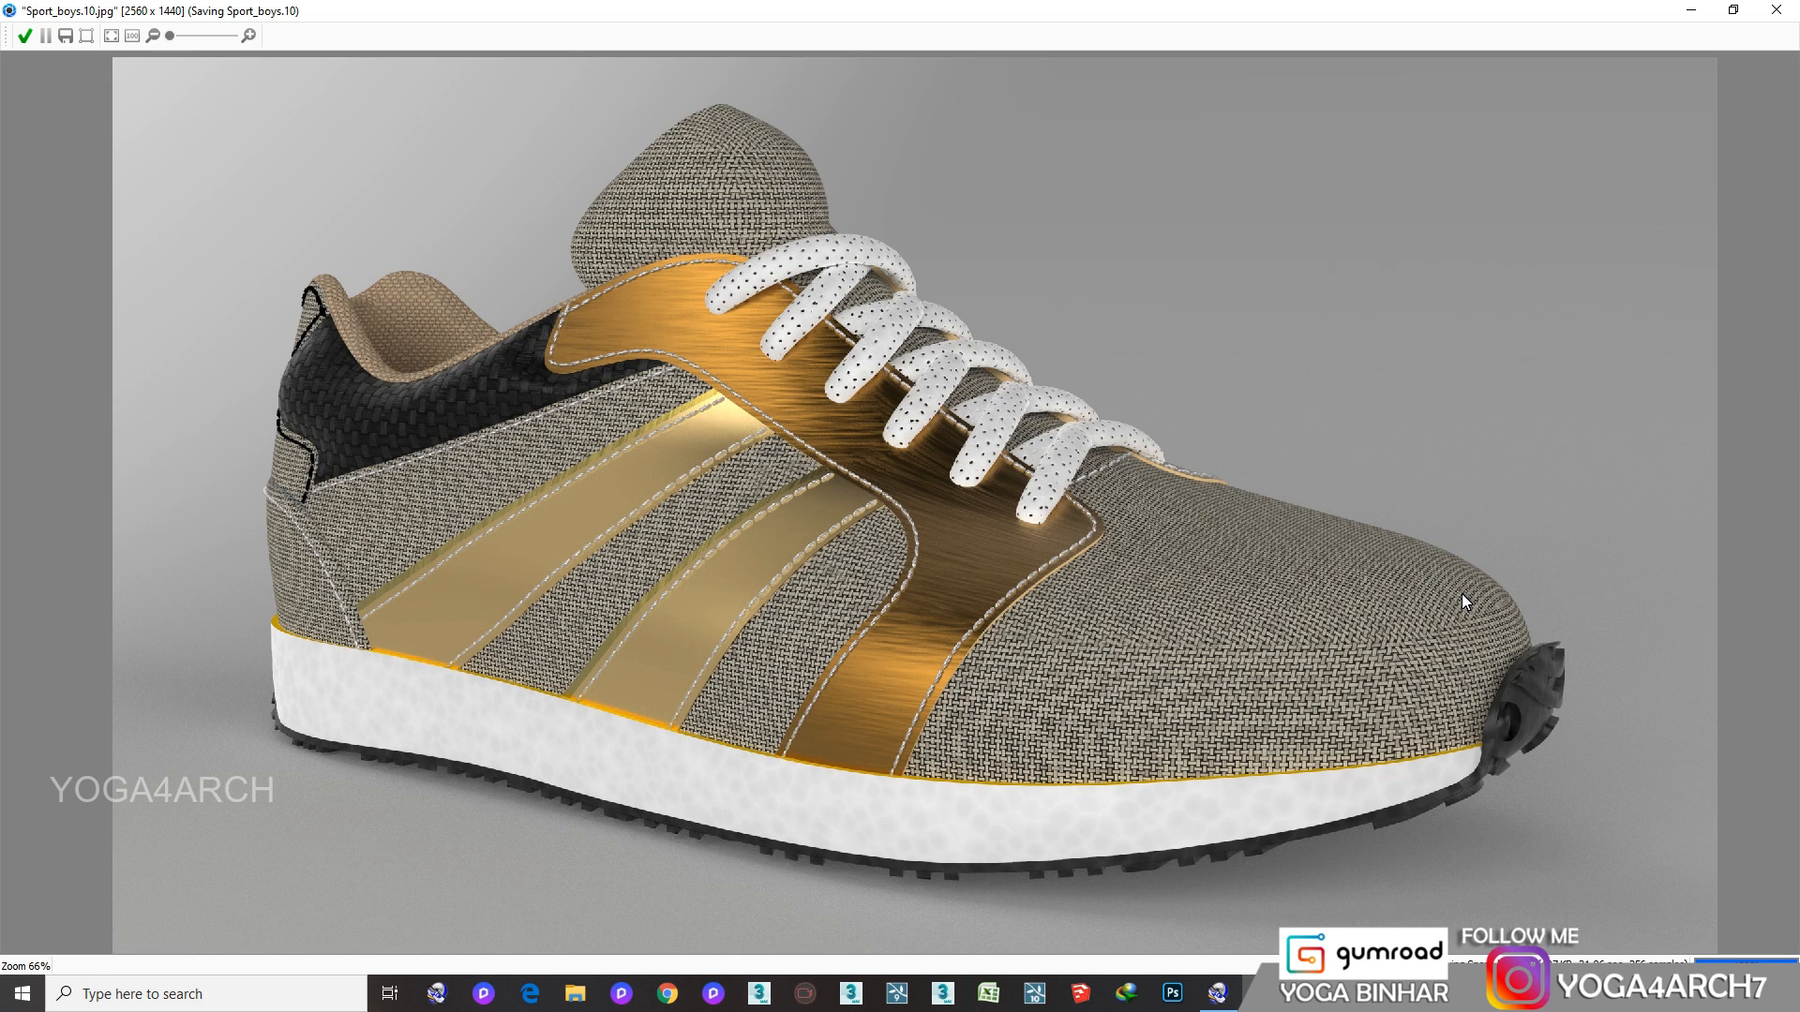
Accept the finished render and close the render settings
left_click(26, 39)
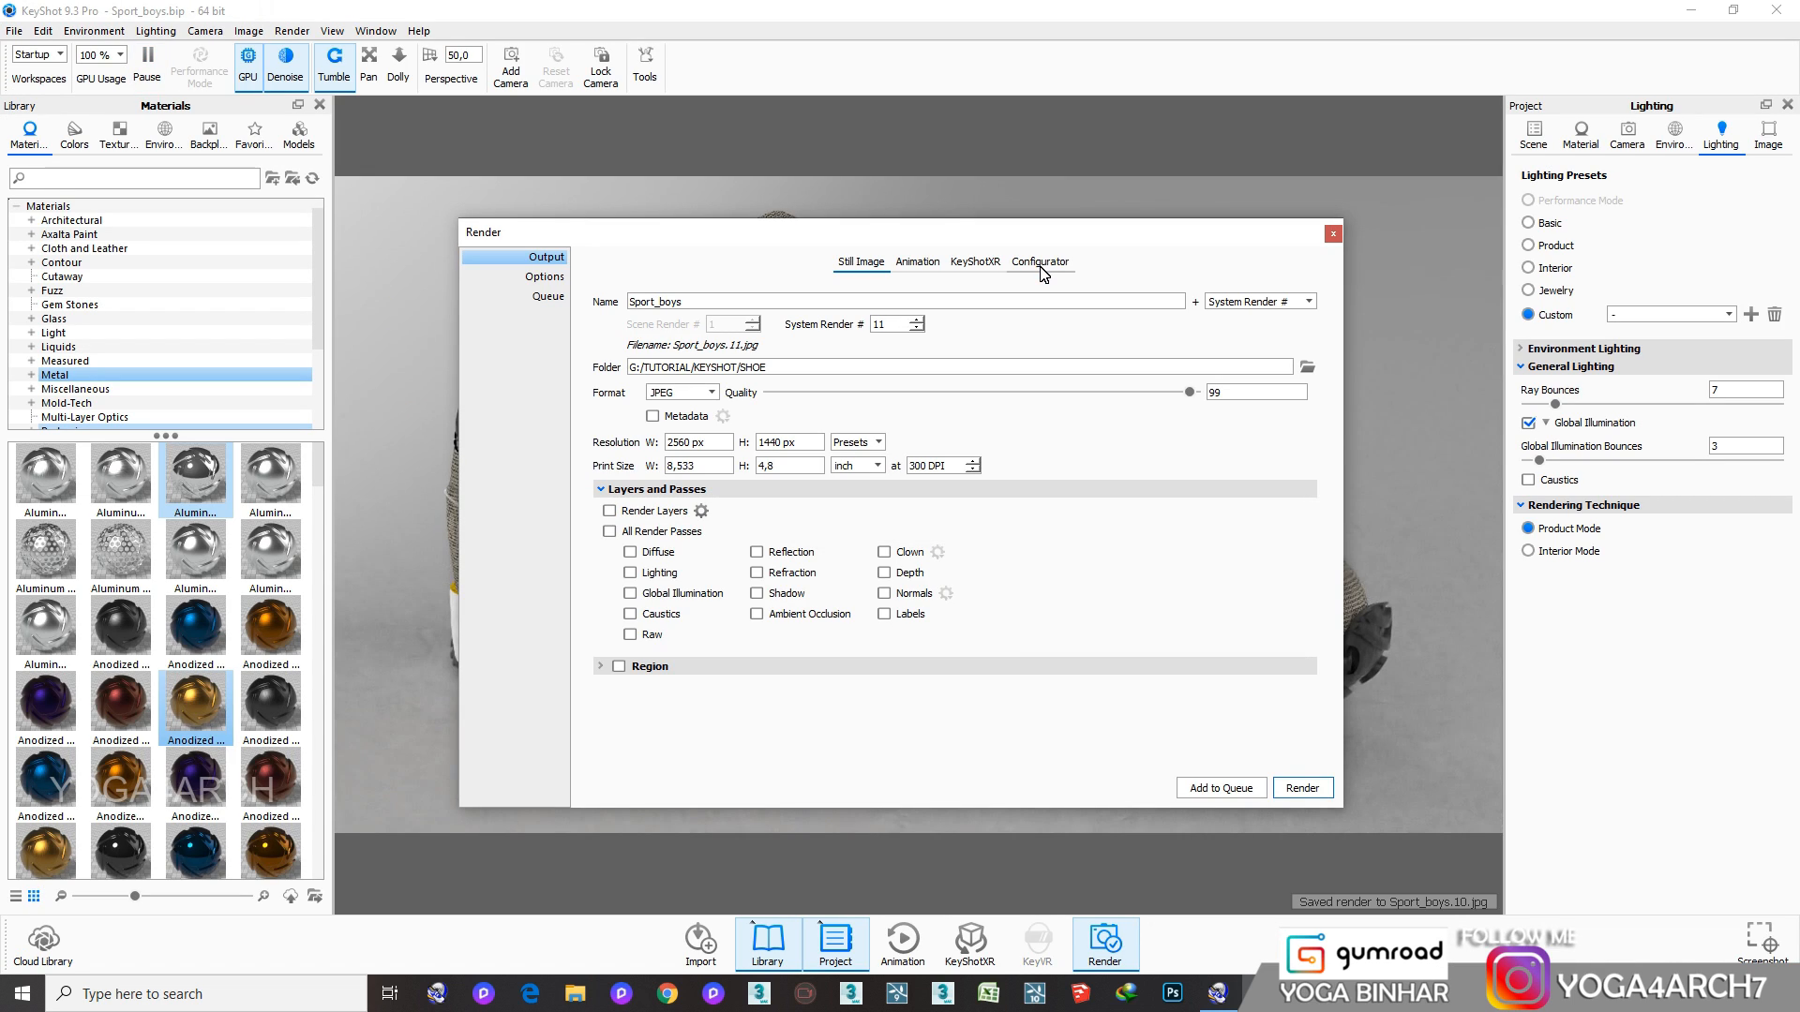
left_click(1340, 242)
Start saving the scene as a new file and choose the folder G:\TUTORIAL\KEYSHOT\SHOE as its location
left_click(14, 31)
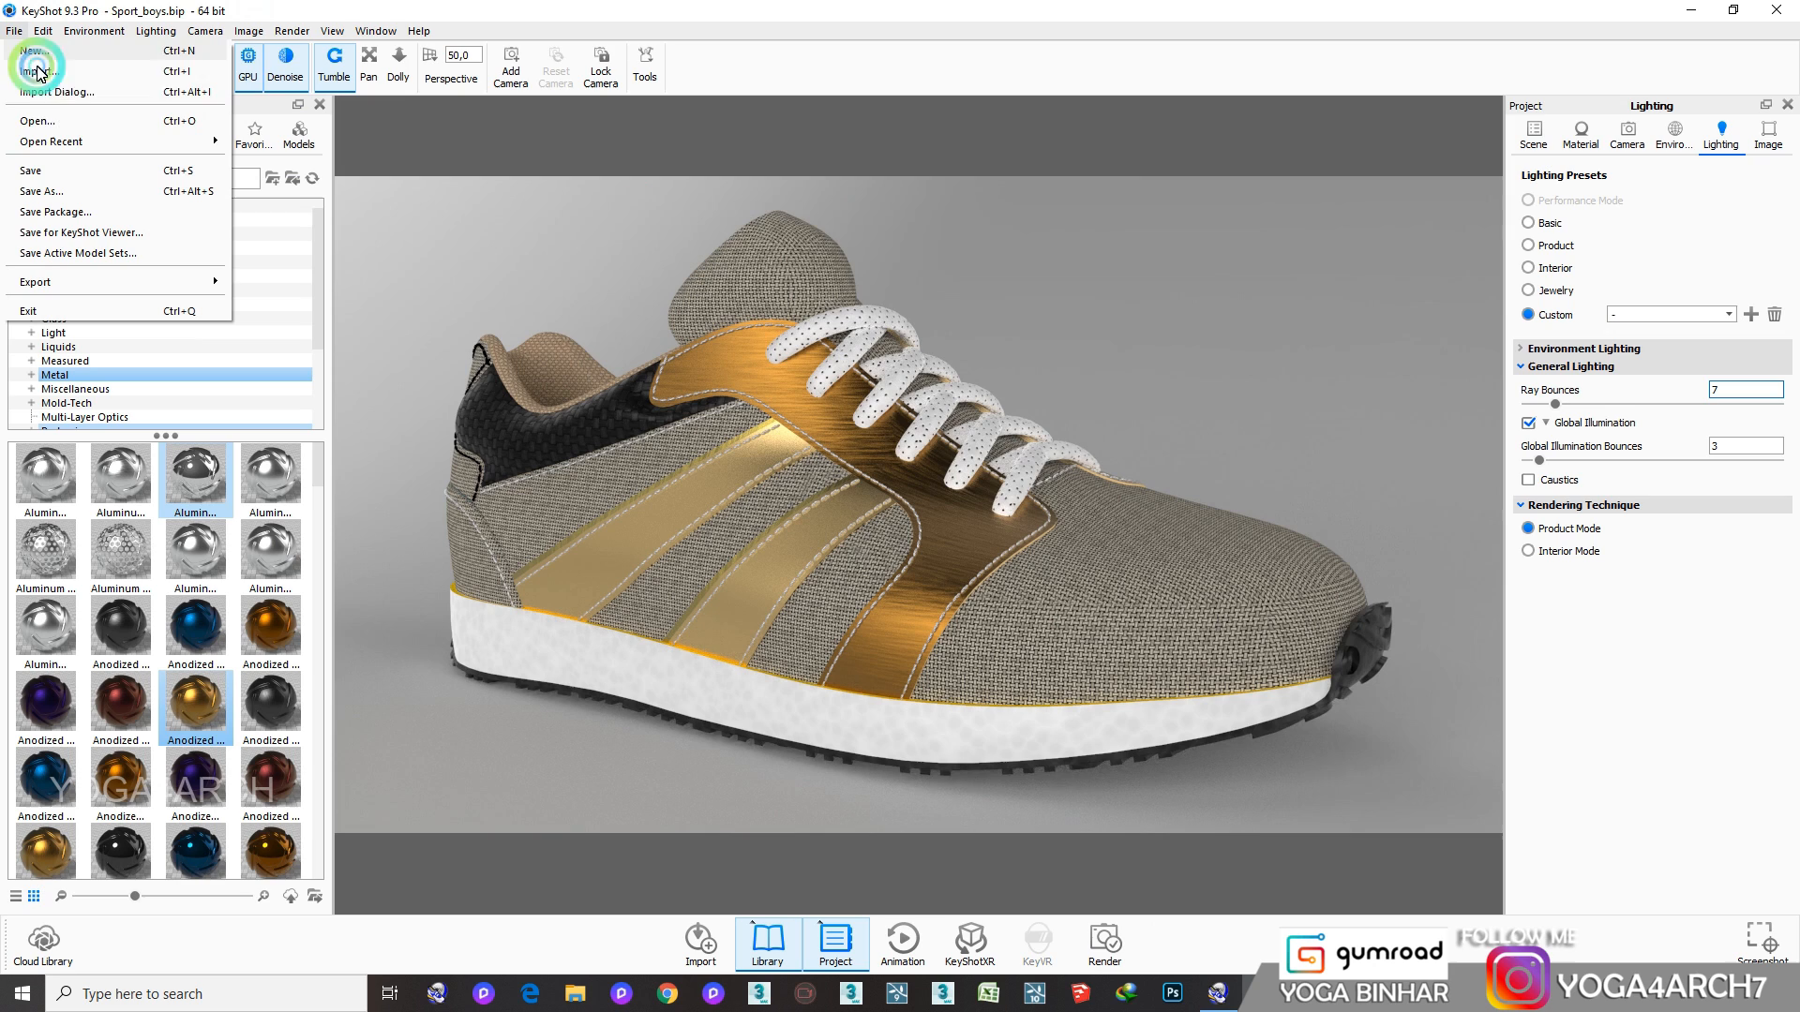
left_click(64, 188)
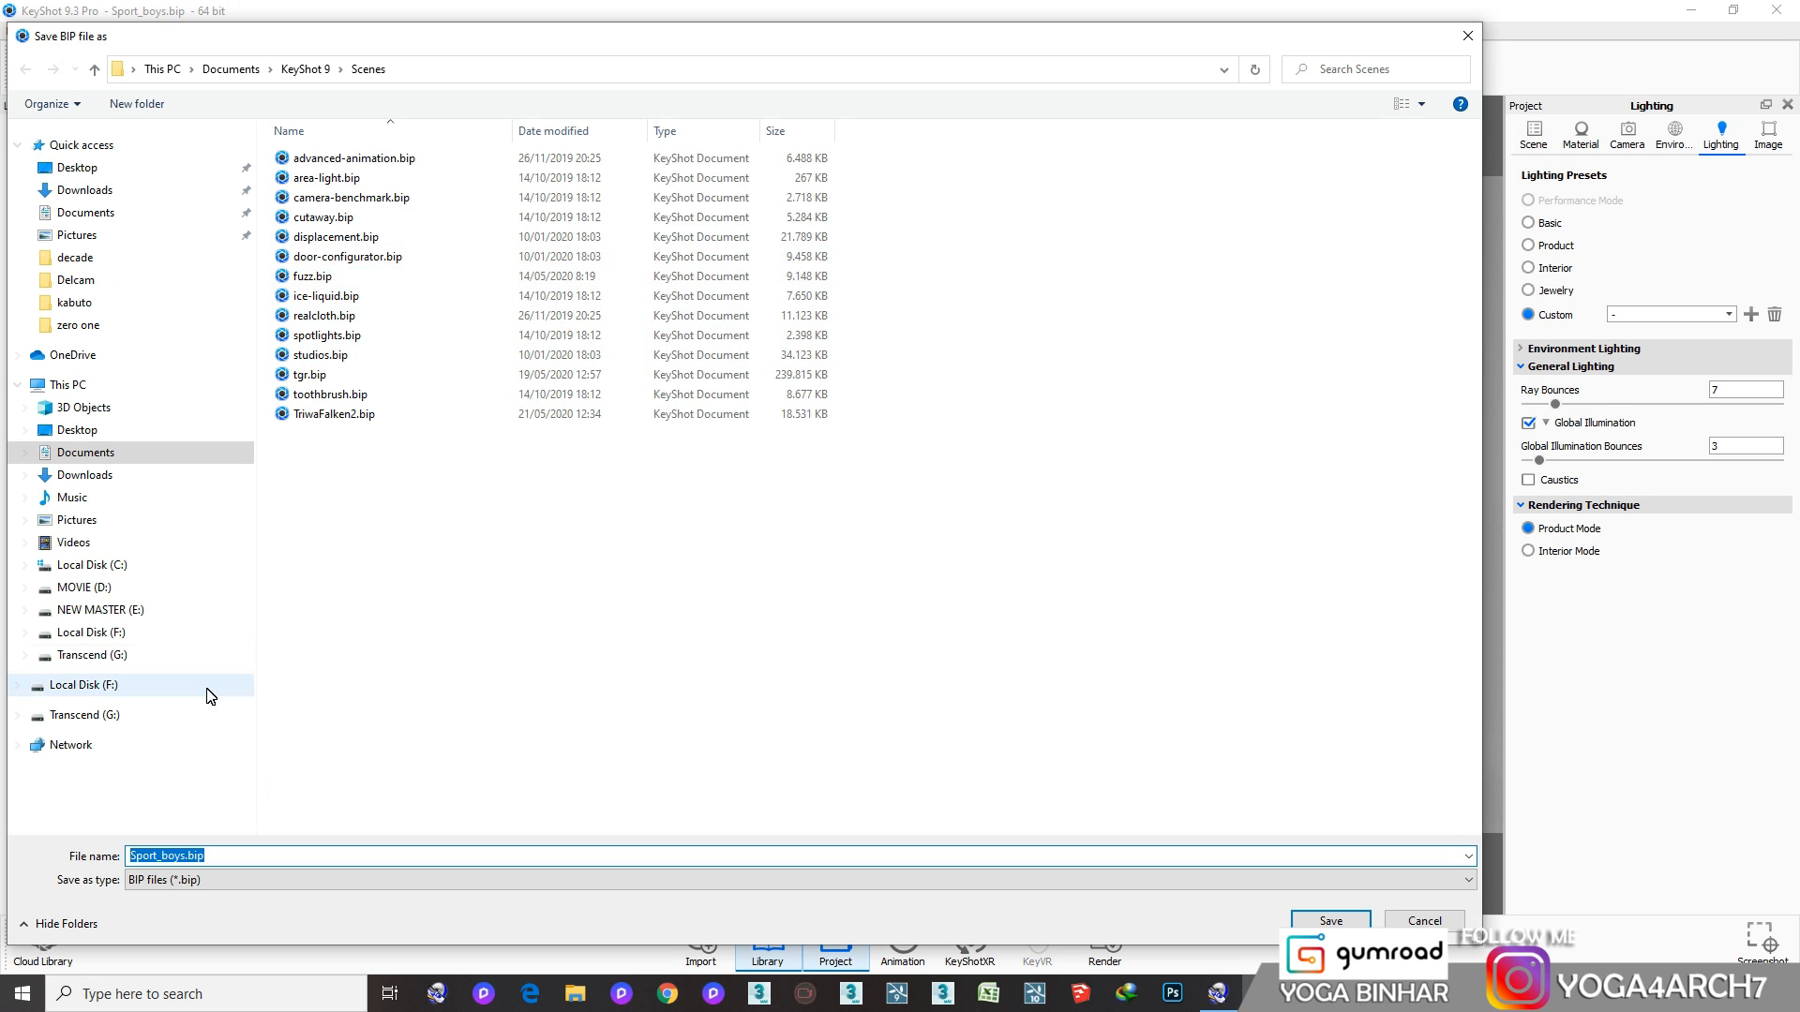
left_click(150, 721)
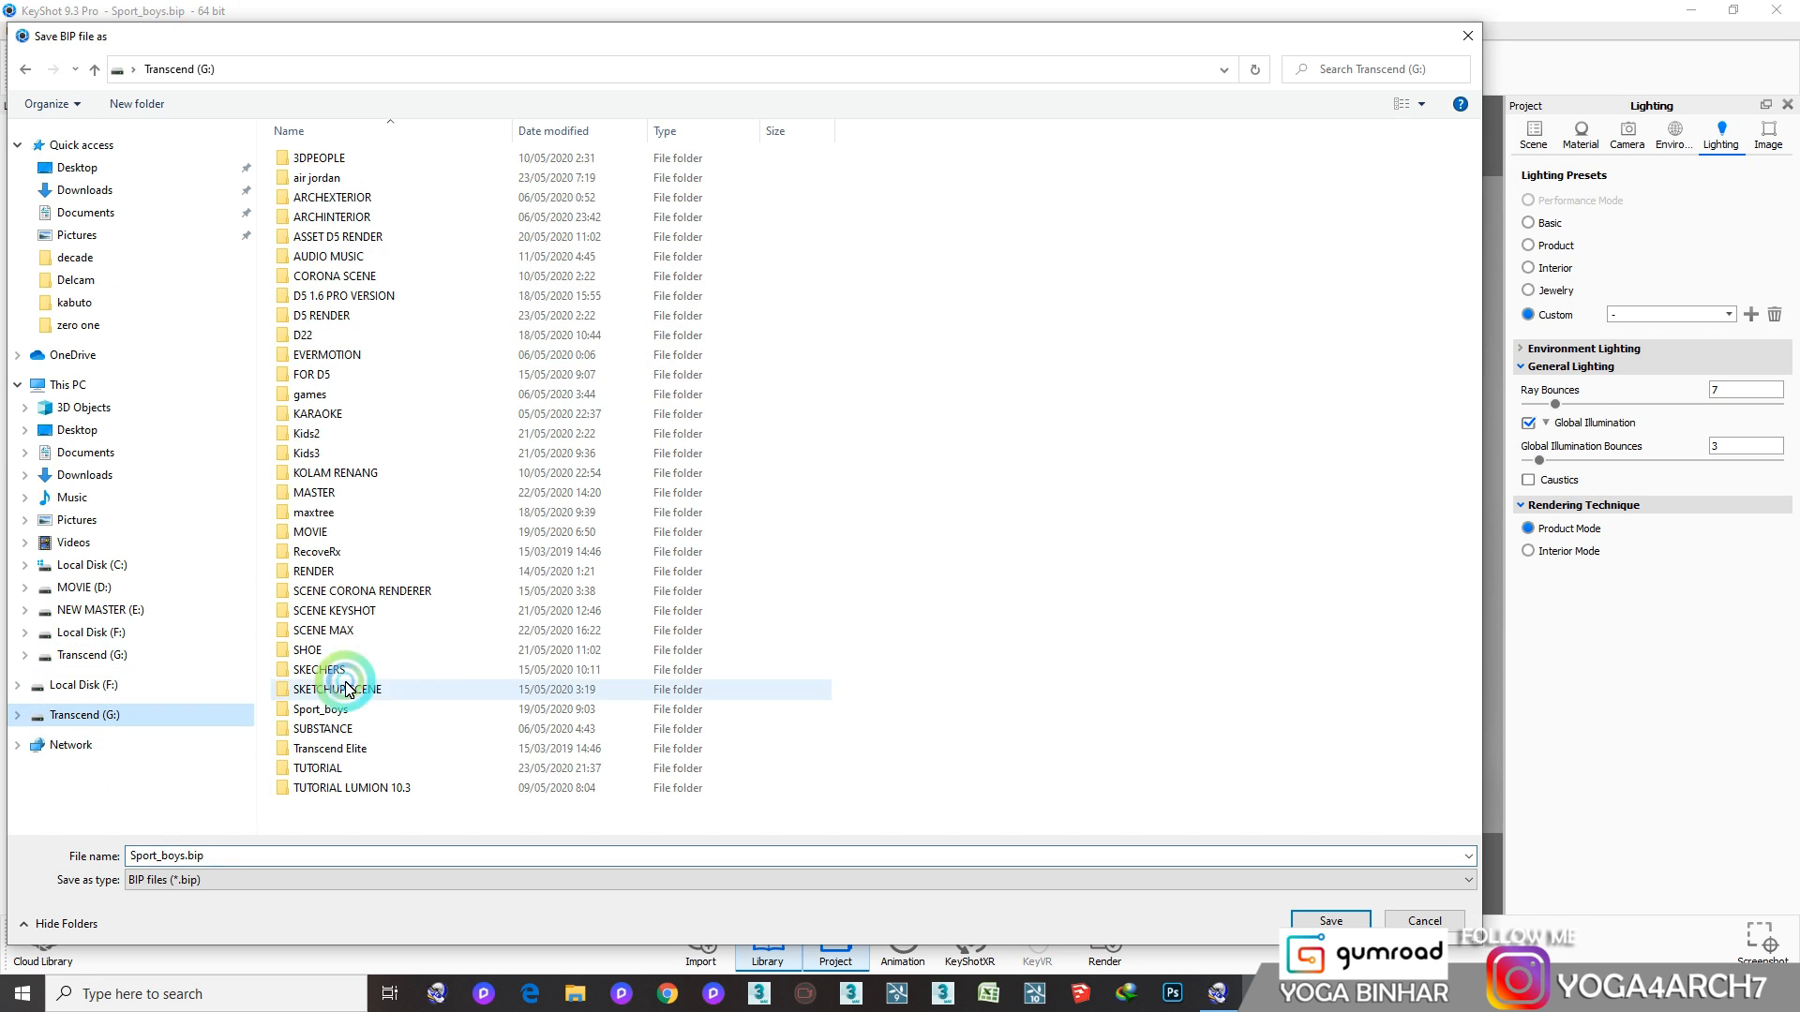
double_click(324, 768)
double_click(352, 198)
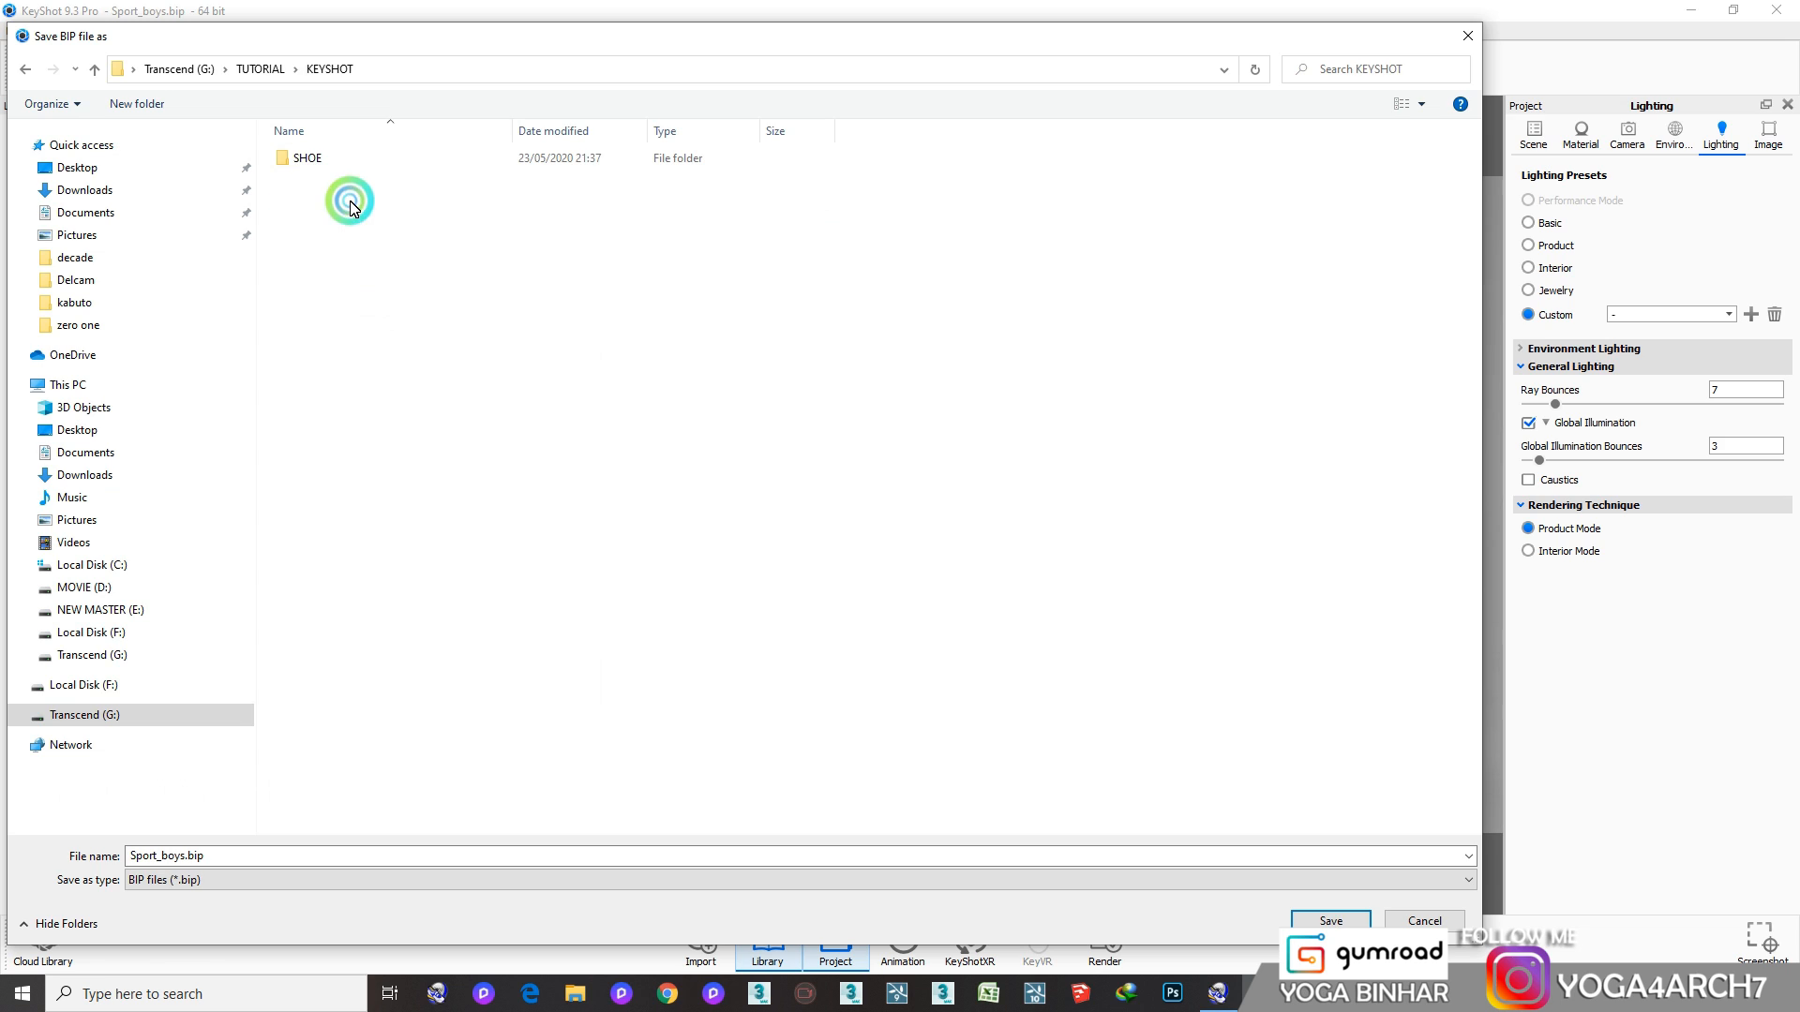
left_click(356, 167)
double_click(356, 167)
left_click(374, 814)
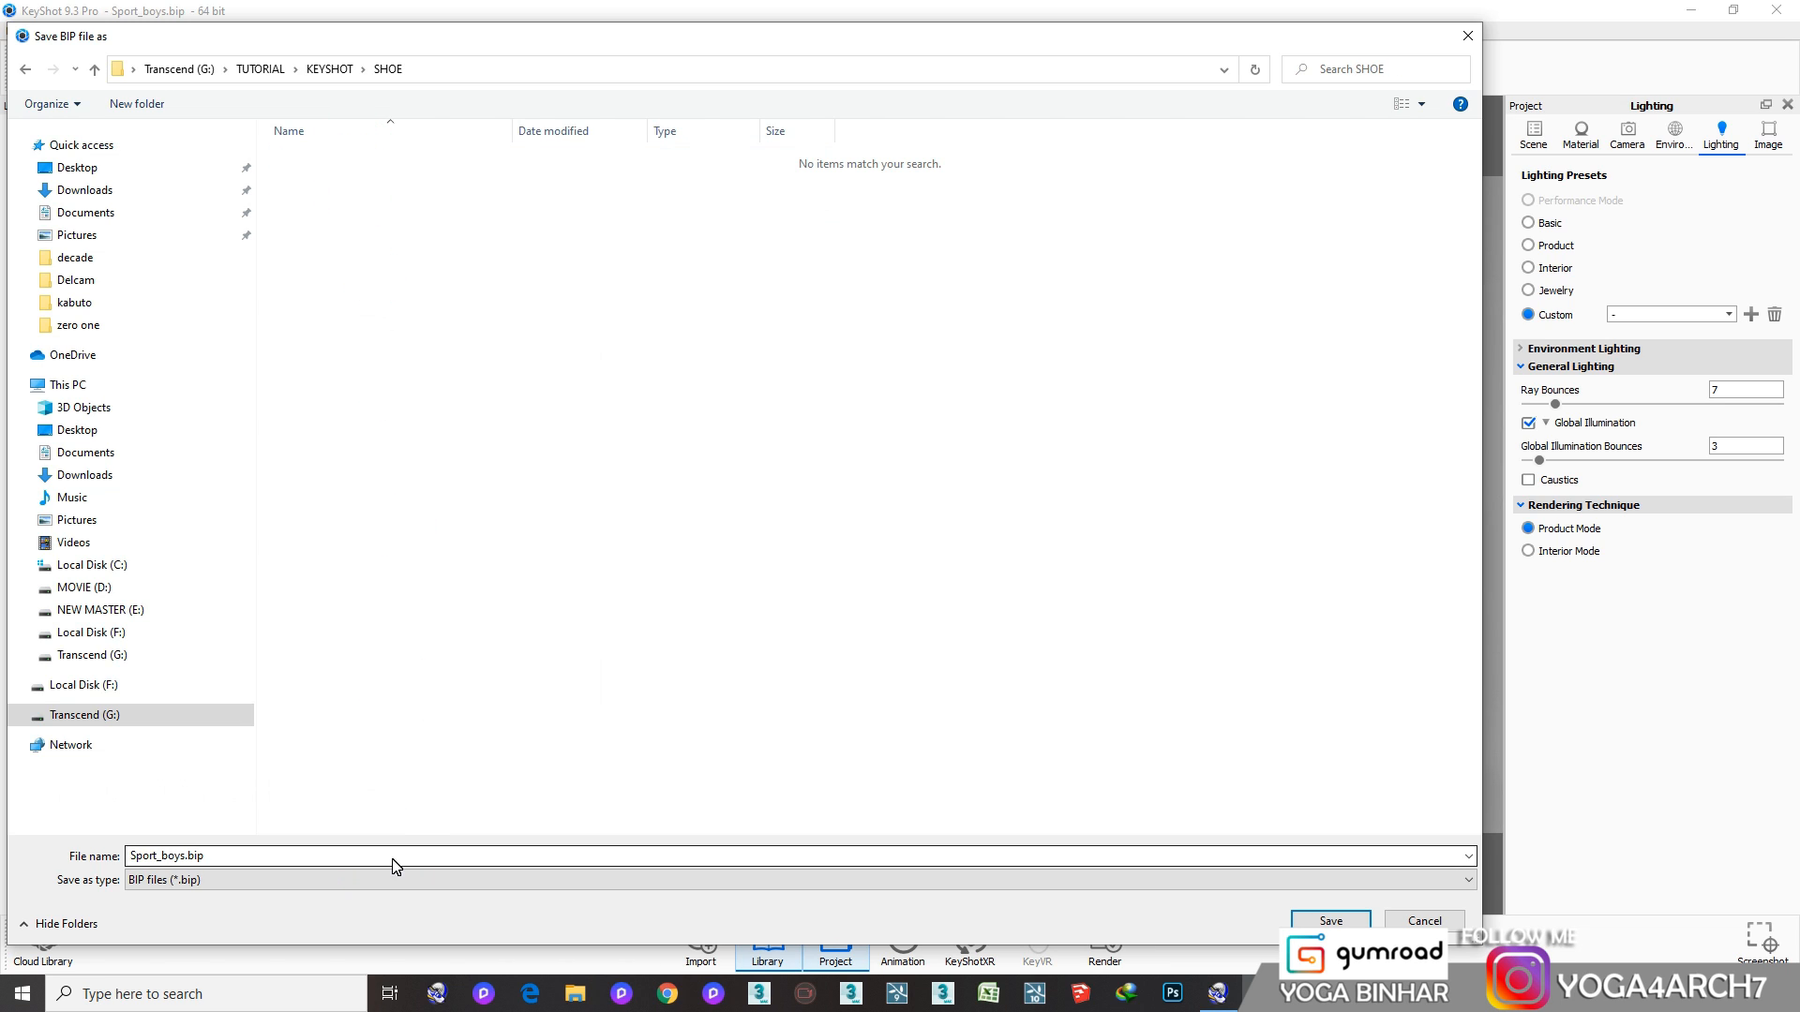
Name the scene file 1 and save it in BIP format
left_click(1324, 919)
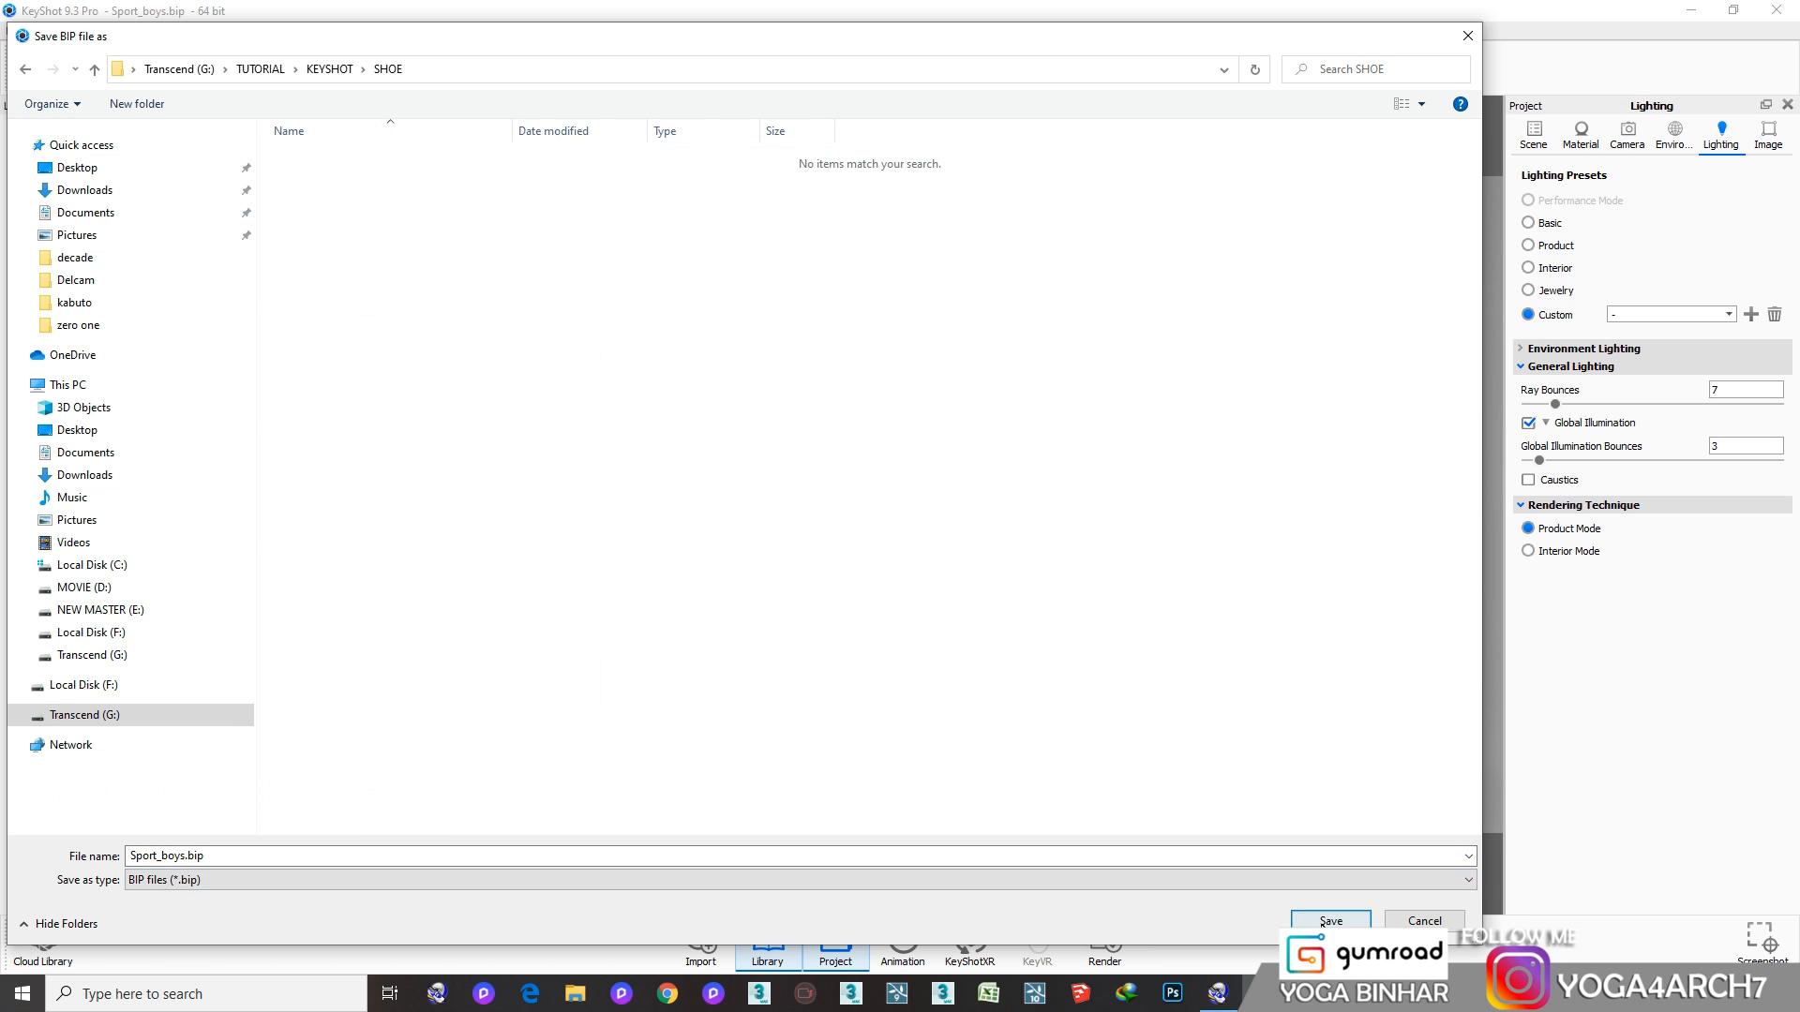
double_click(1205, 856)
type("1")
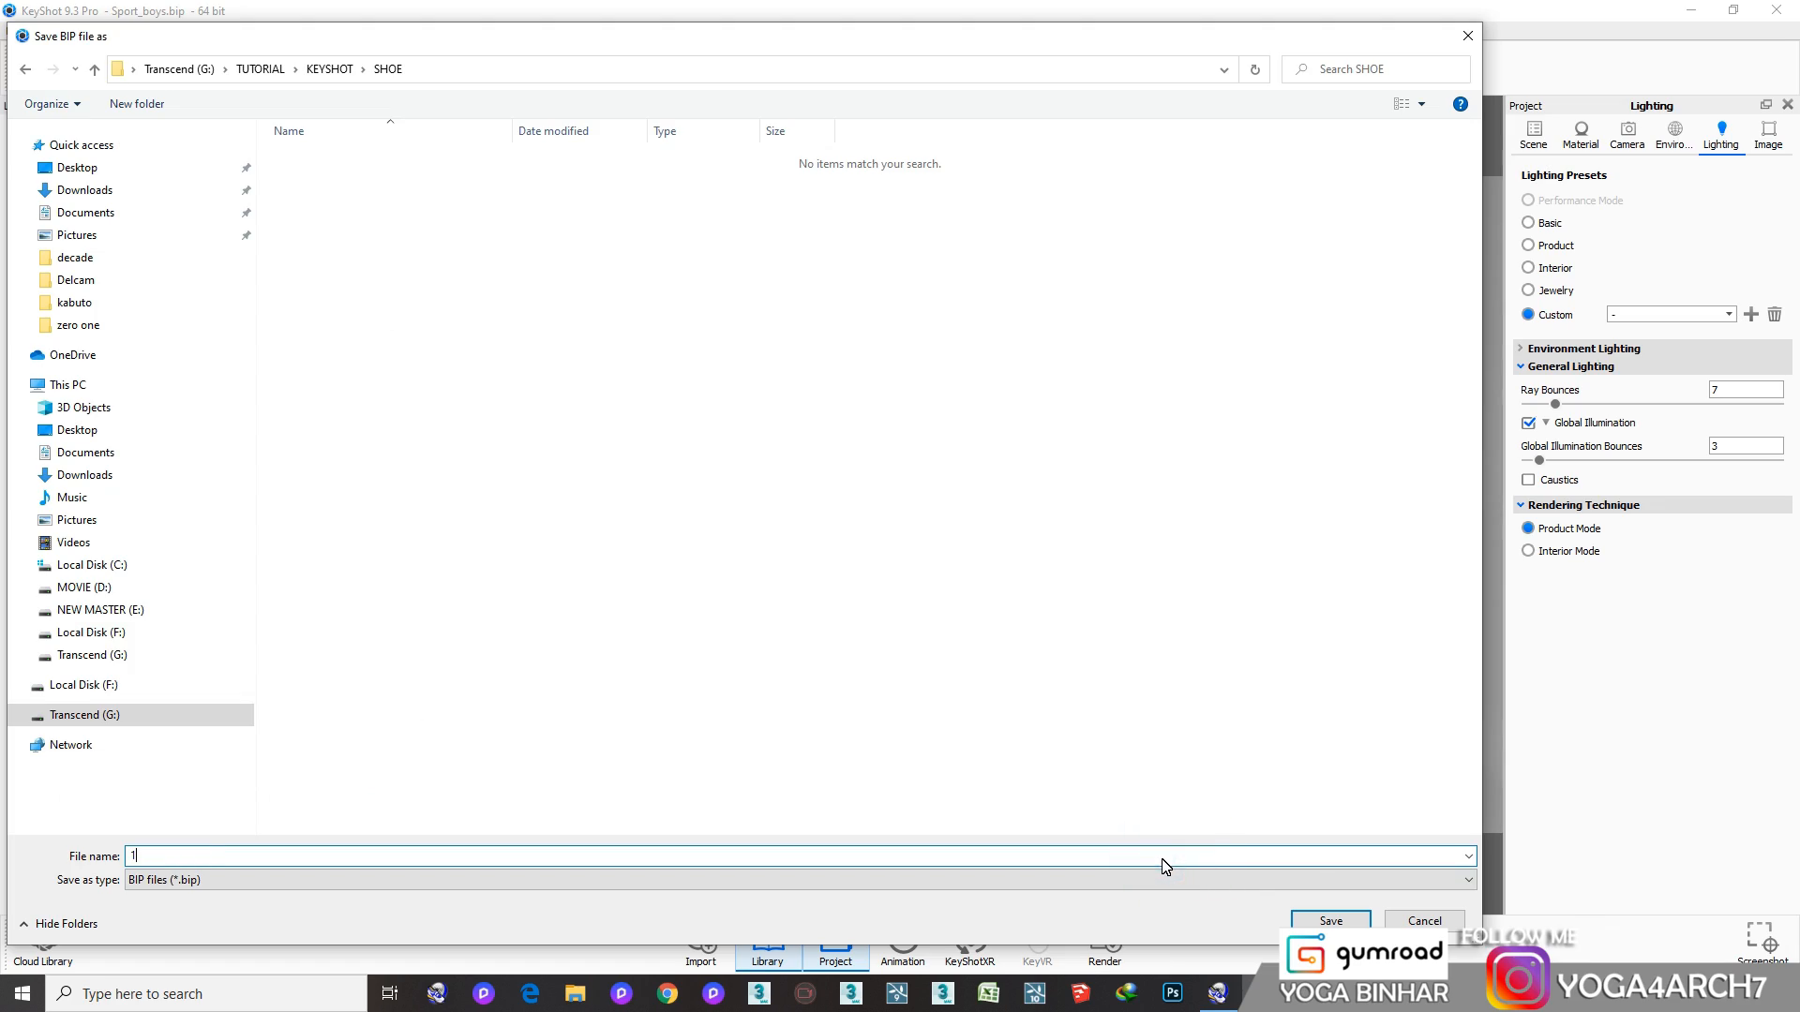
left_click(1331, 921)
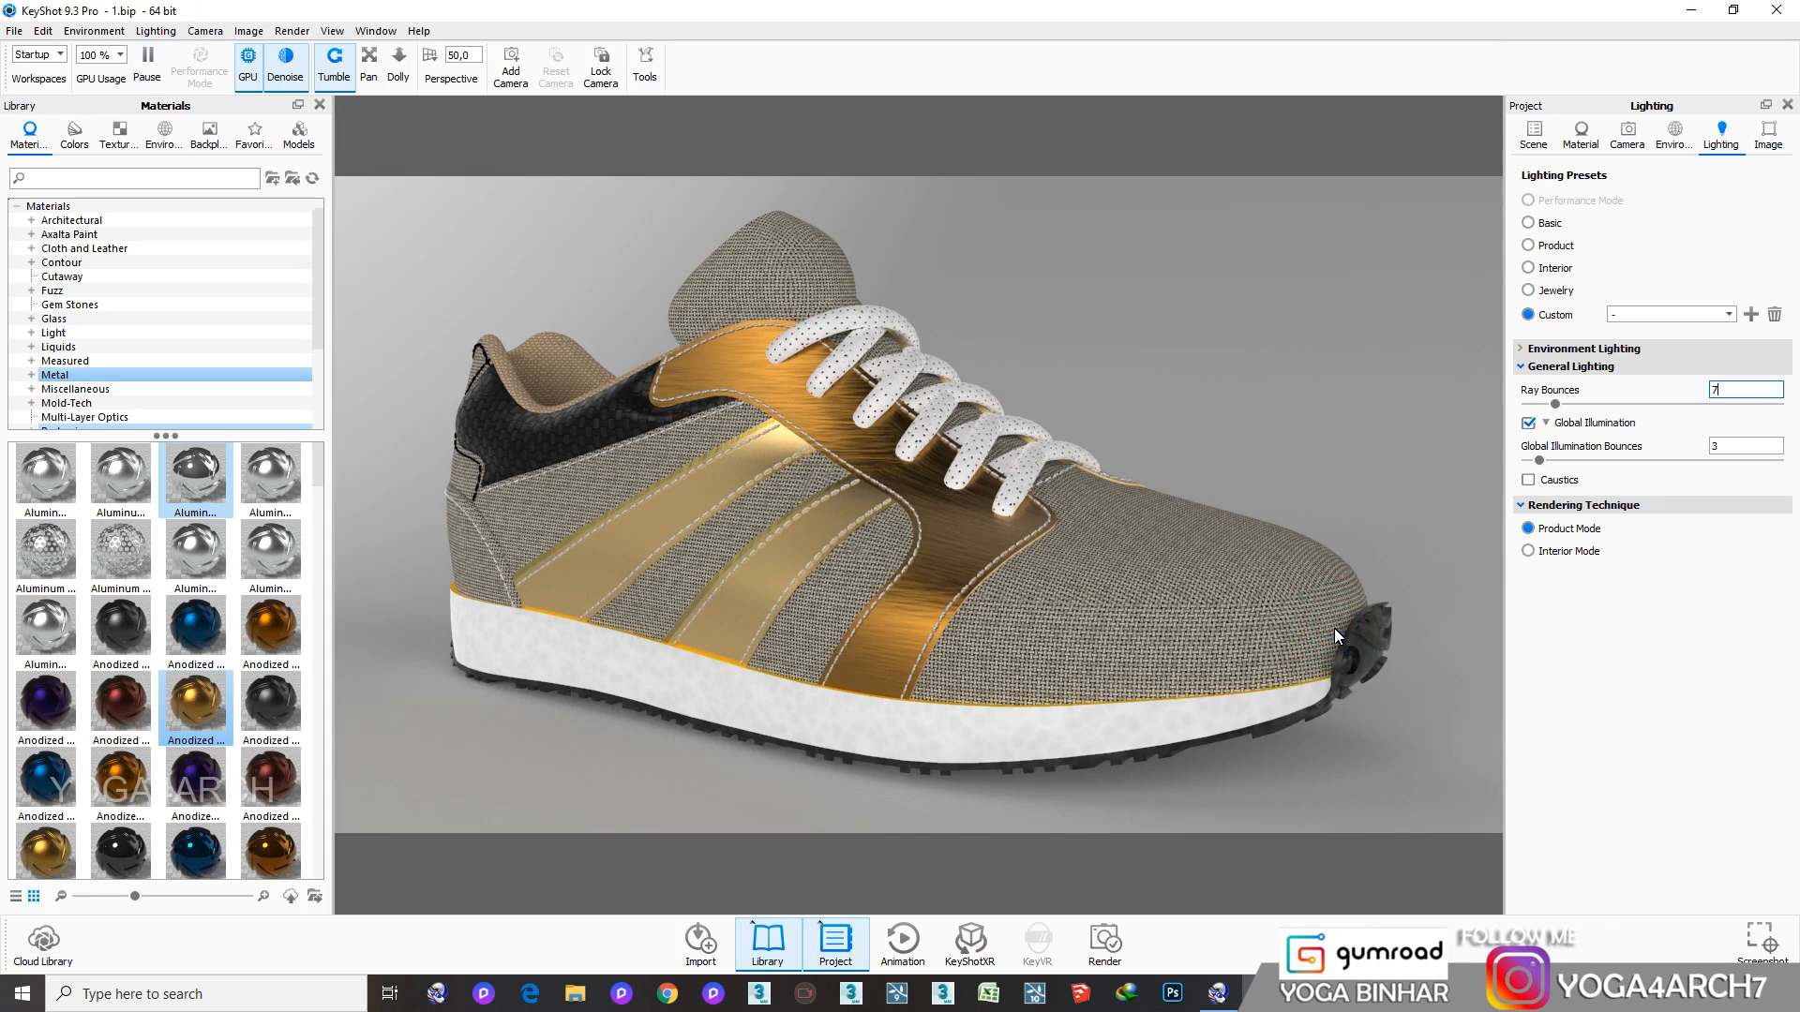